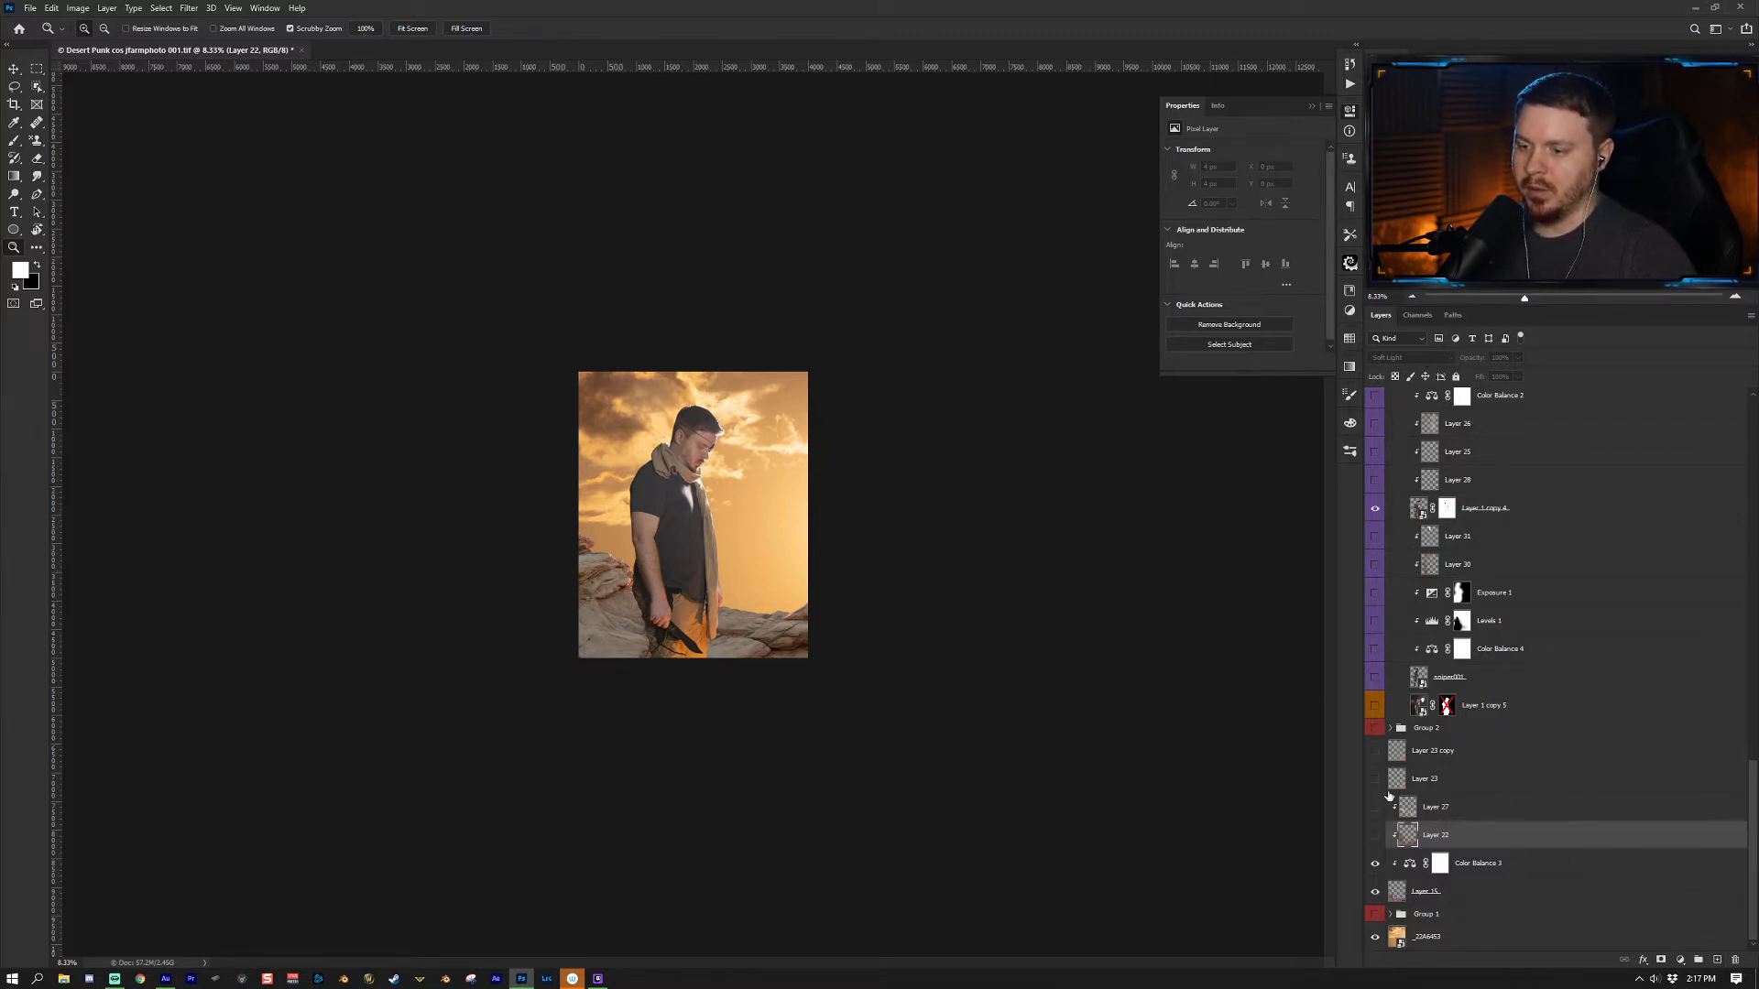
Step: Turn on the Soft Light Layer 22 and compare the background rocks with it hidden and shown
left_click(1376, 835)
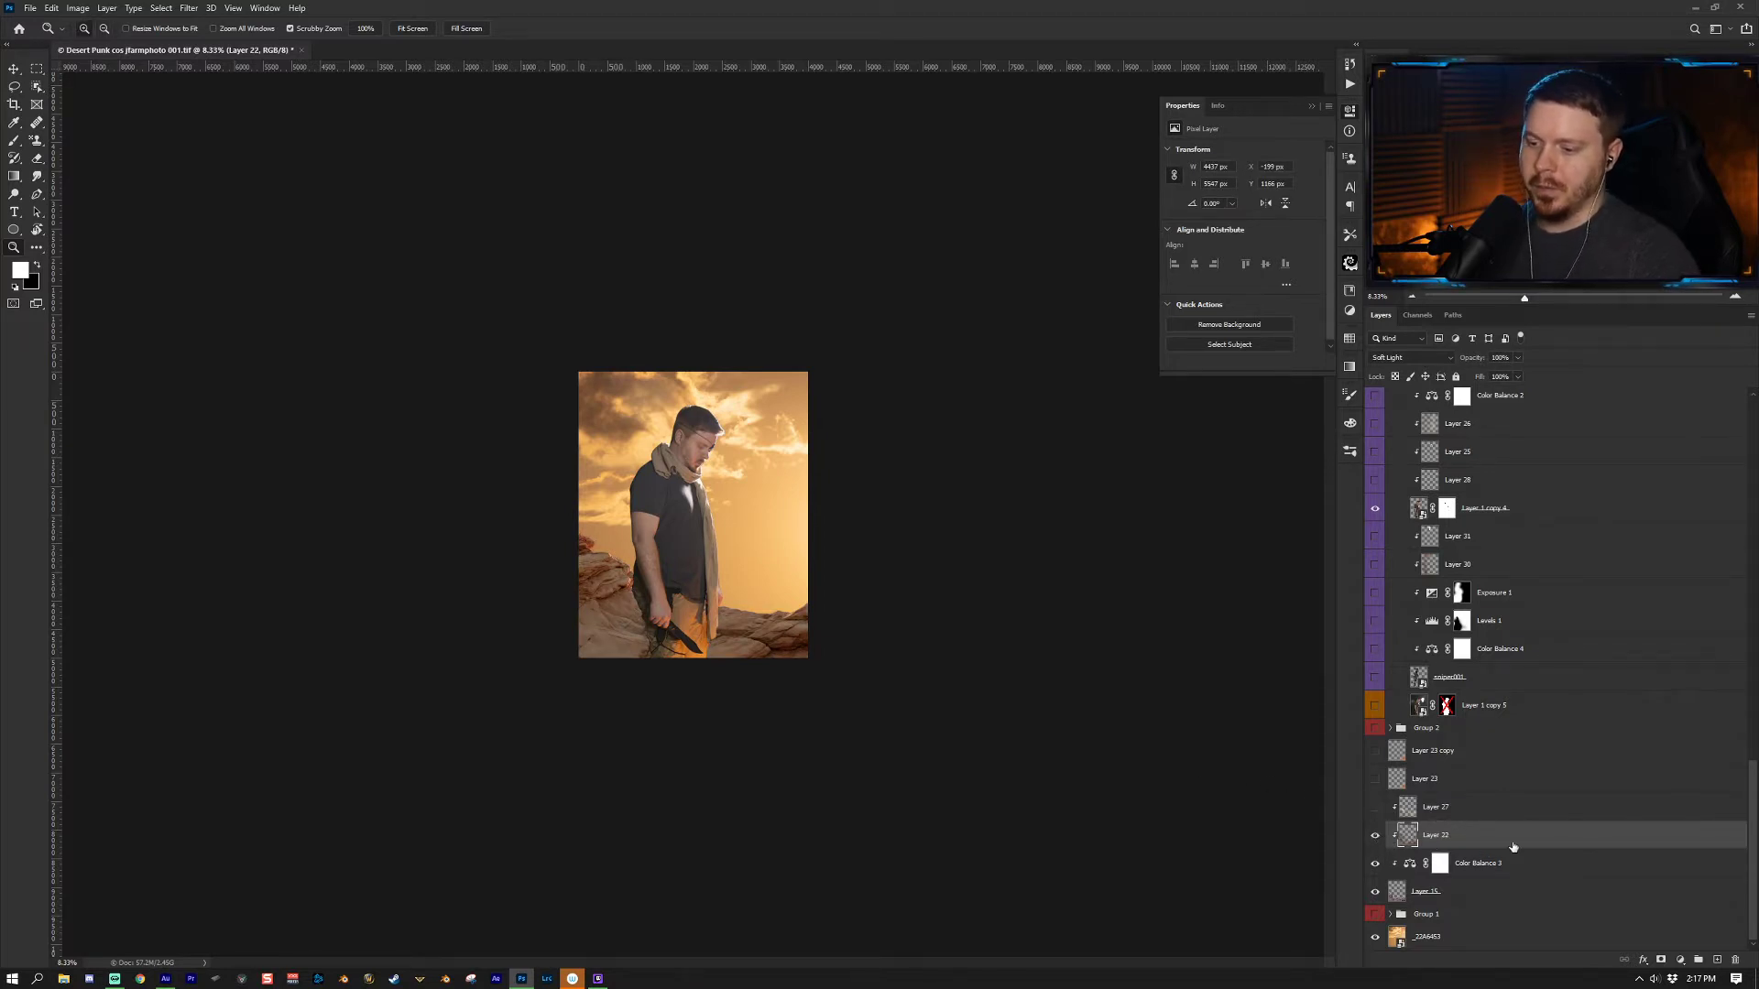
left_click(1375, 835)
left_click(1375, 836)
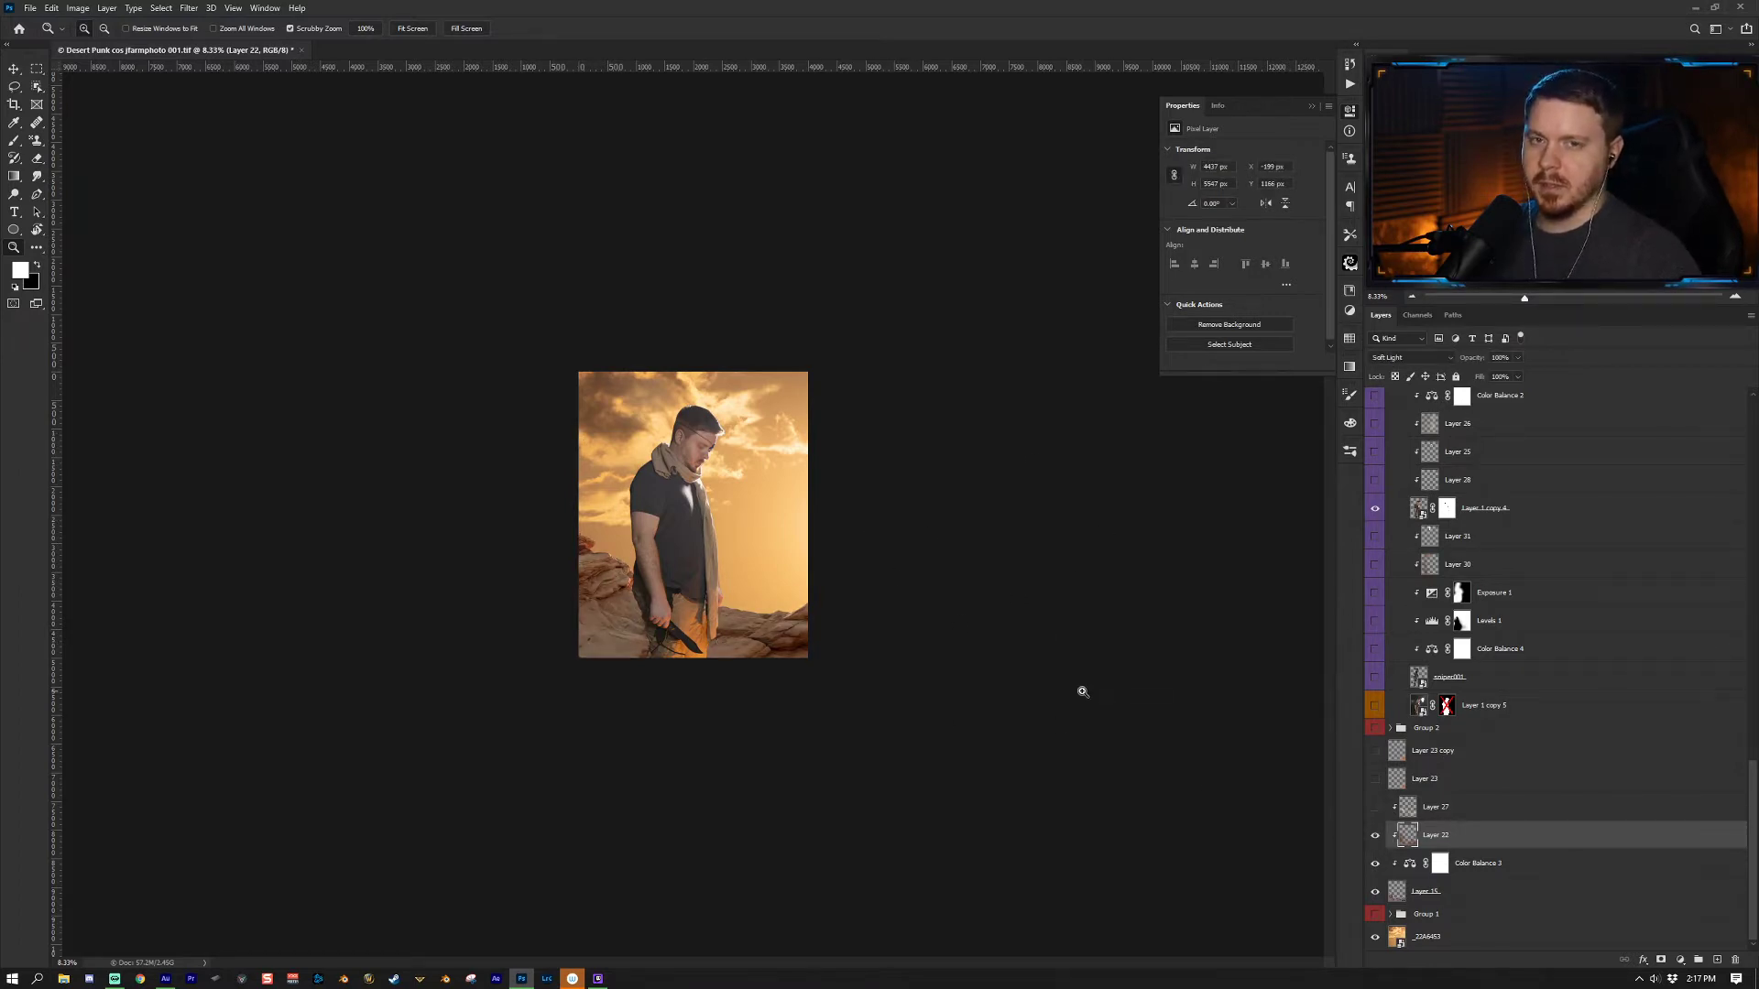
left_click_drag(1539, 843, 1538, 852)
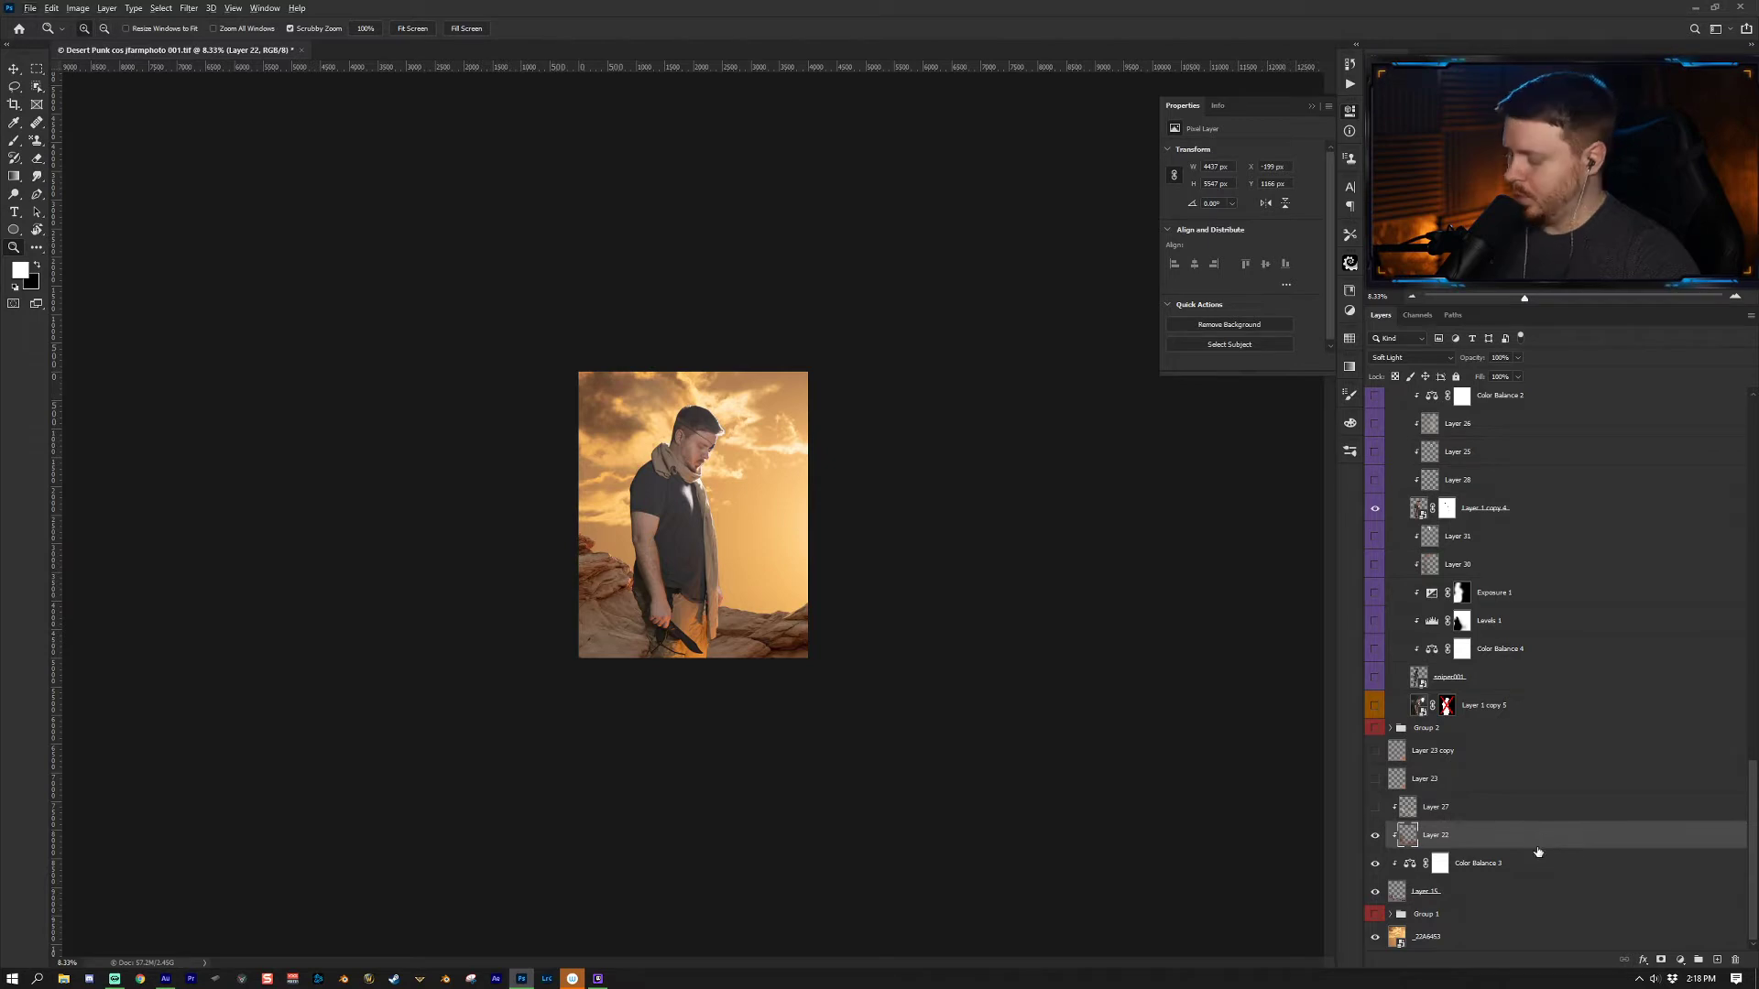
left_click_drag(1592, 859, 1605, 845)
Step: Select Layer 27, compare the image with it off and on, and leave it visible
left_click(1436, 807)
left_click(1375, 808)
left_click(1376, 807)
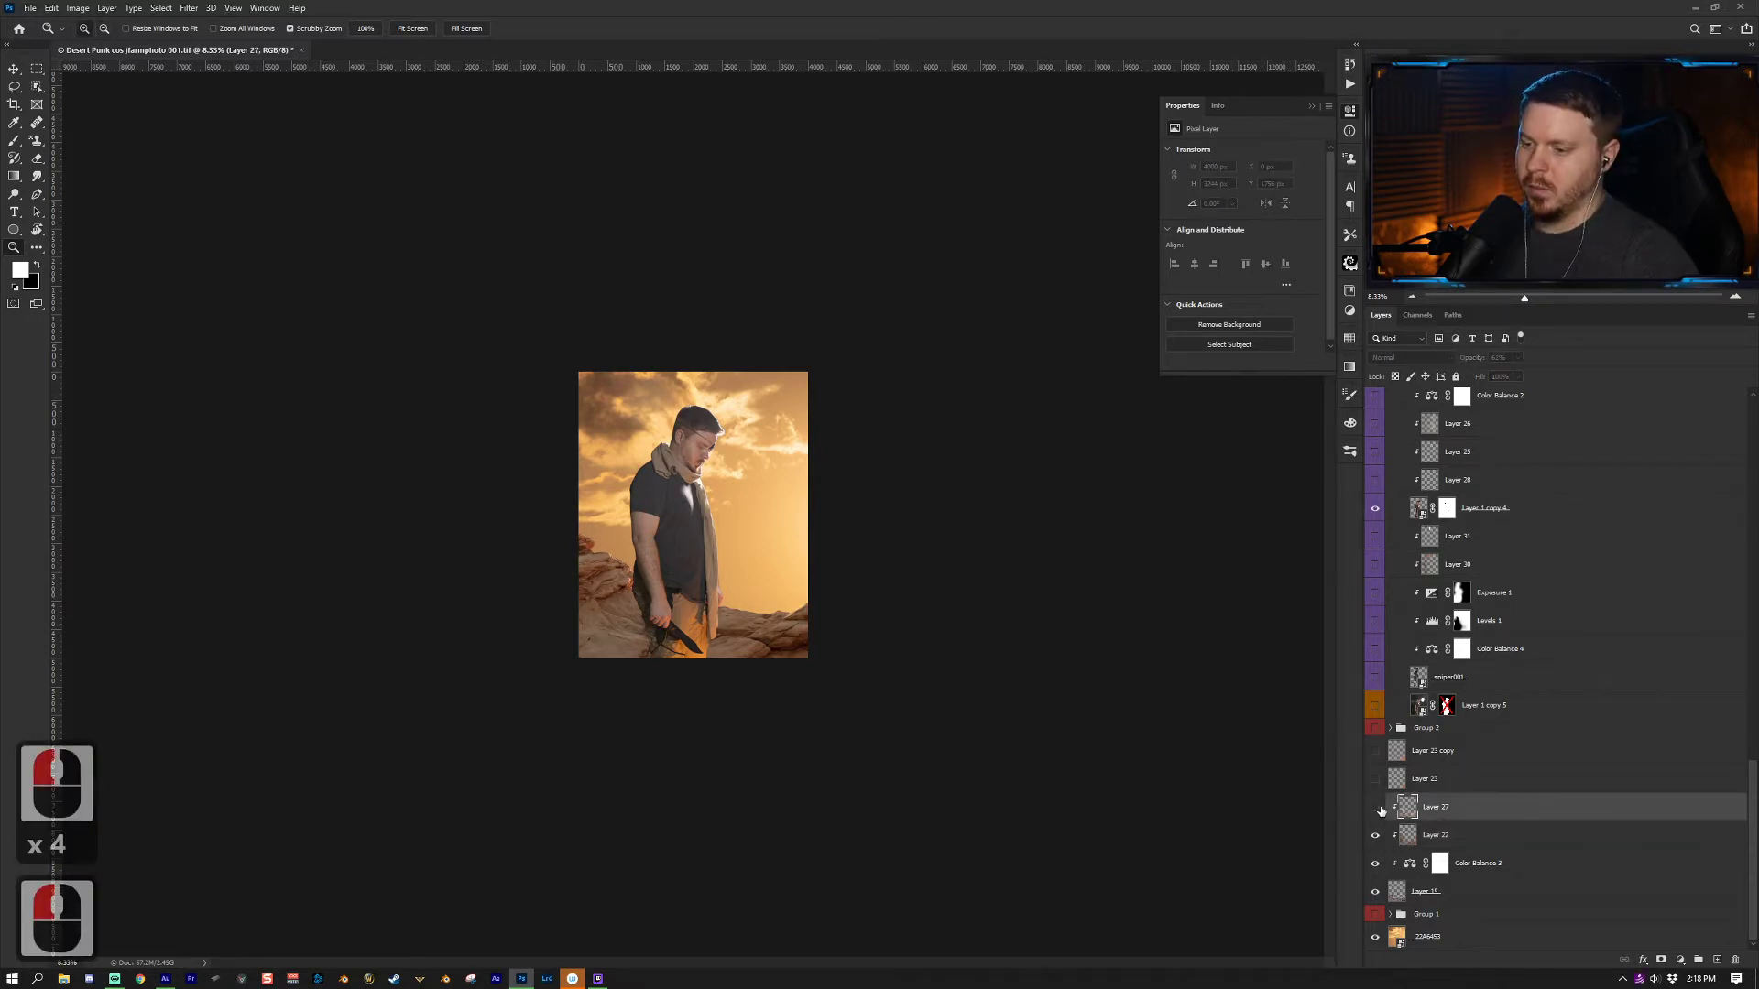
left_click(1375, 807)
left_click(1491, 820)
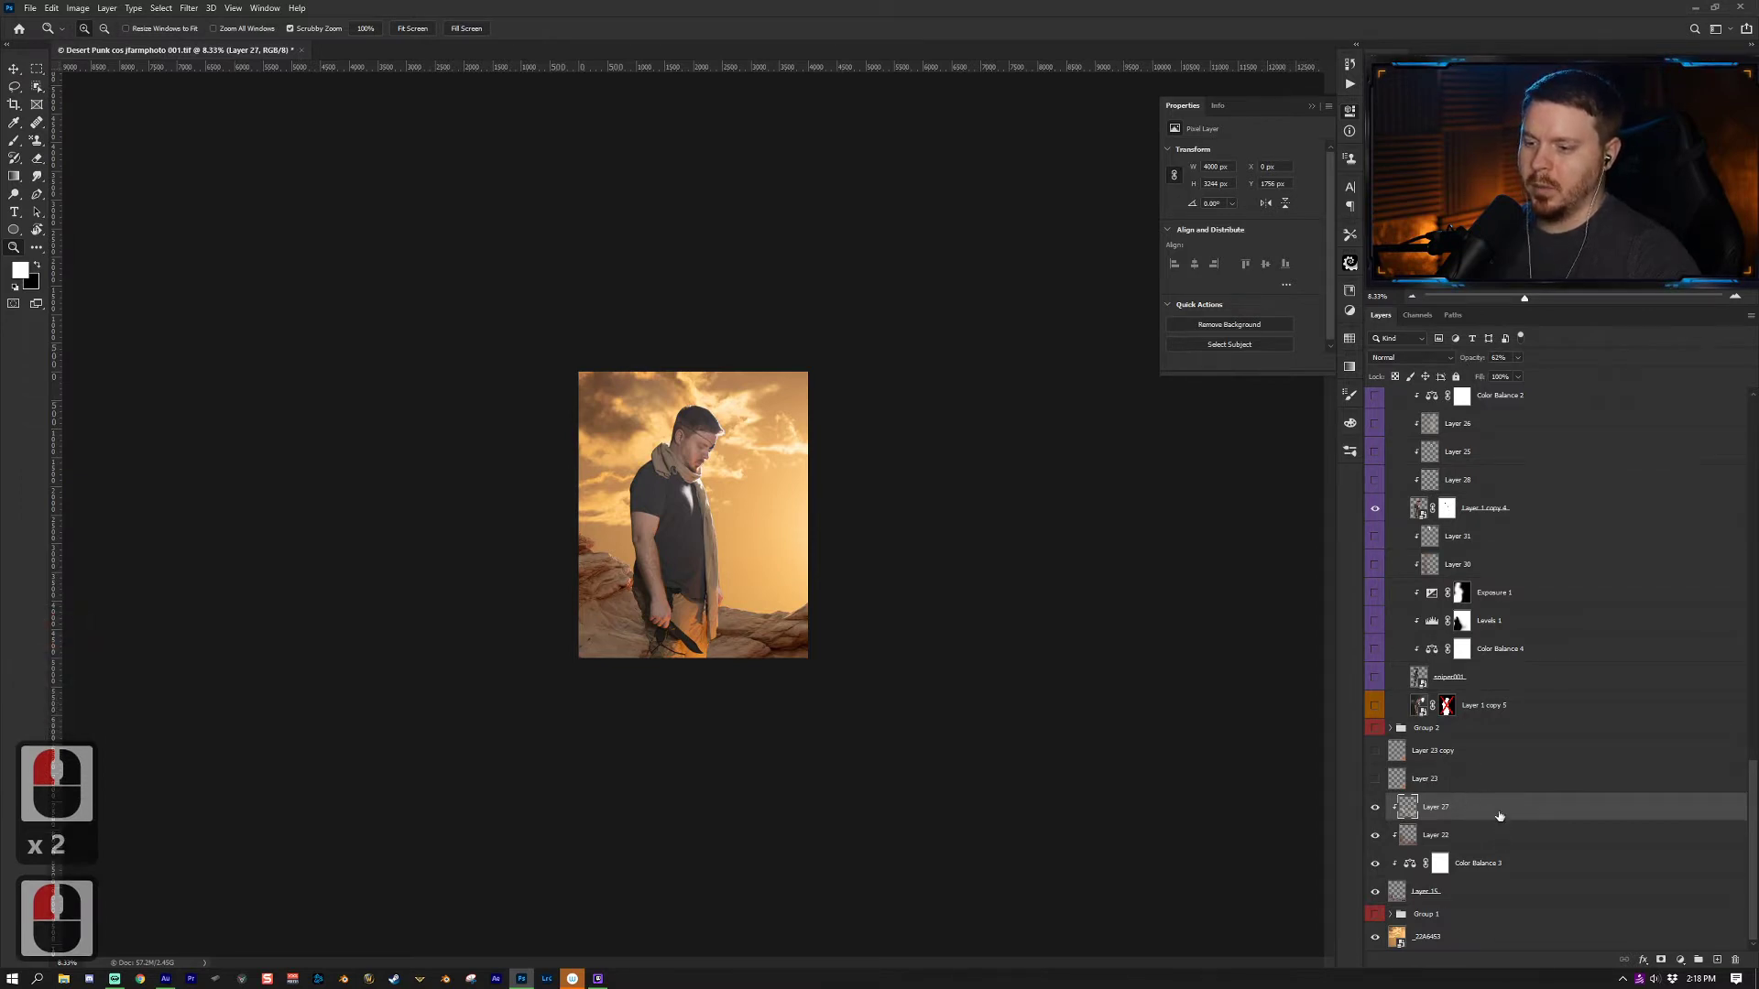
Step: Sample a brown foreground colour from the background for the Brush tool and set Layer 27's blend mode to Screen
key("b")
left_click(608, 471, "alt")
left_click(593, 557, "alt")
left_click(1411, 357)
left_click(1392, 506)
left_click(1338, 784)
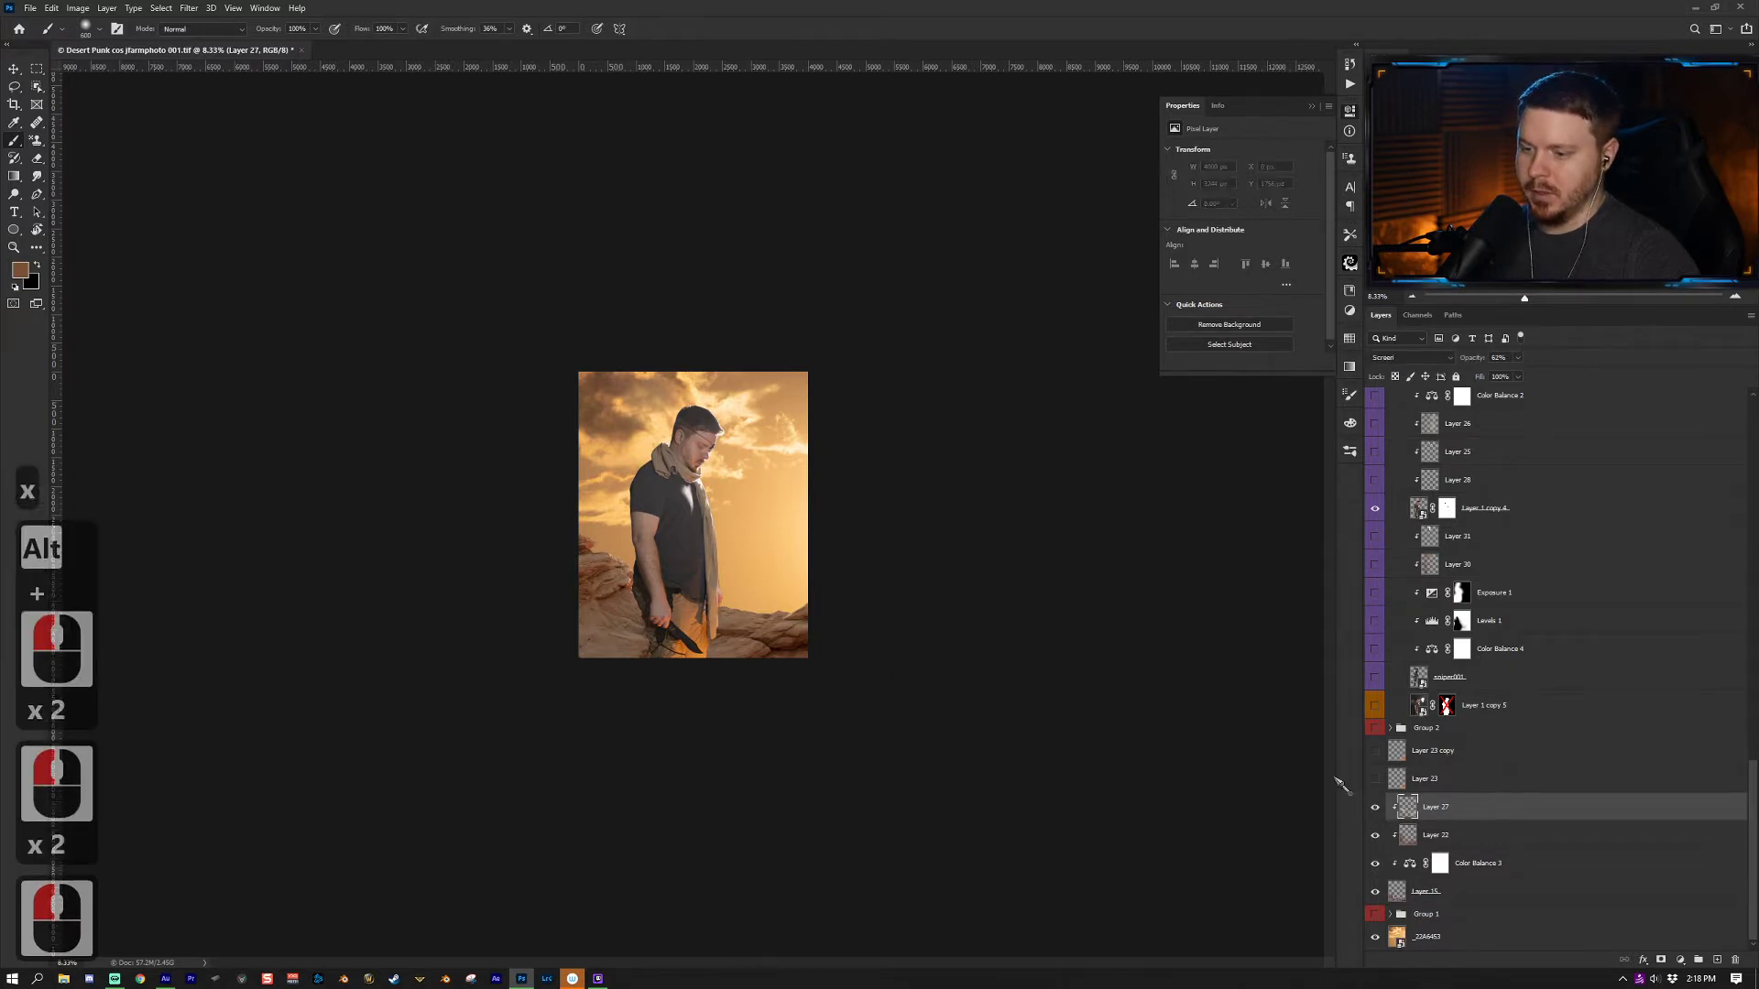
Step: Turn on Layer 23 and Layer 23 copy, and compare the image with Layer 23 hidden and shown
left_click(1424, 779)
left_click(1374, 778)
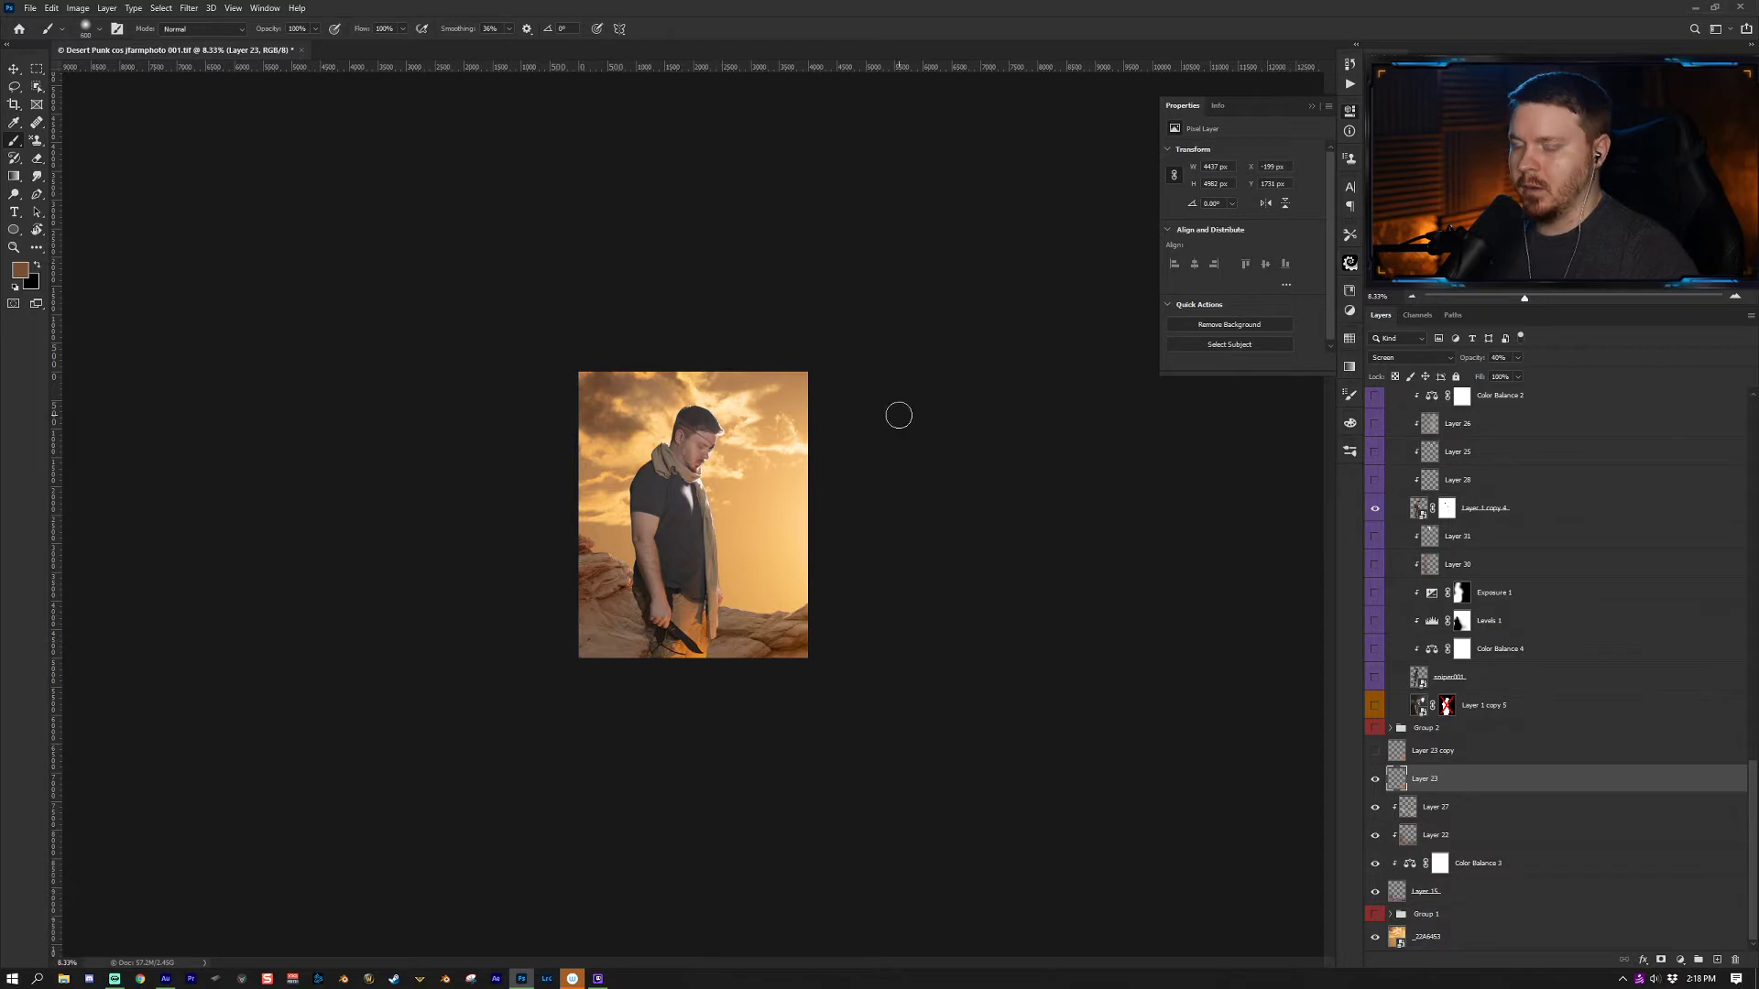
left_click(1431, 751)
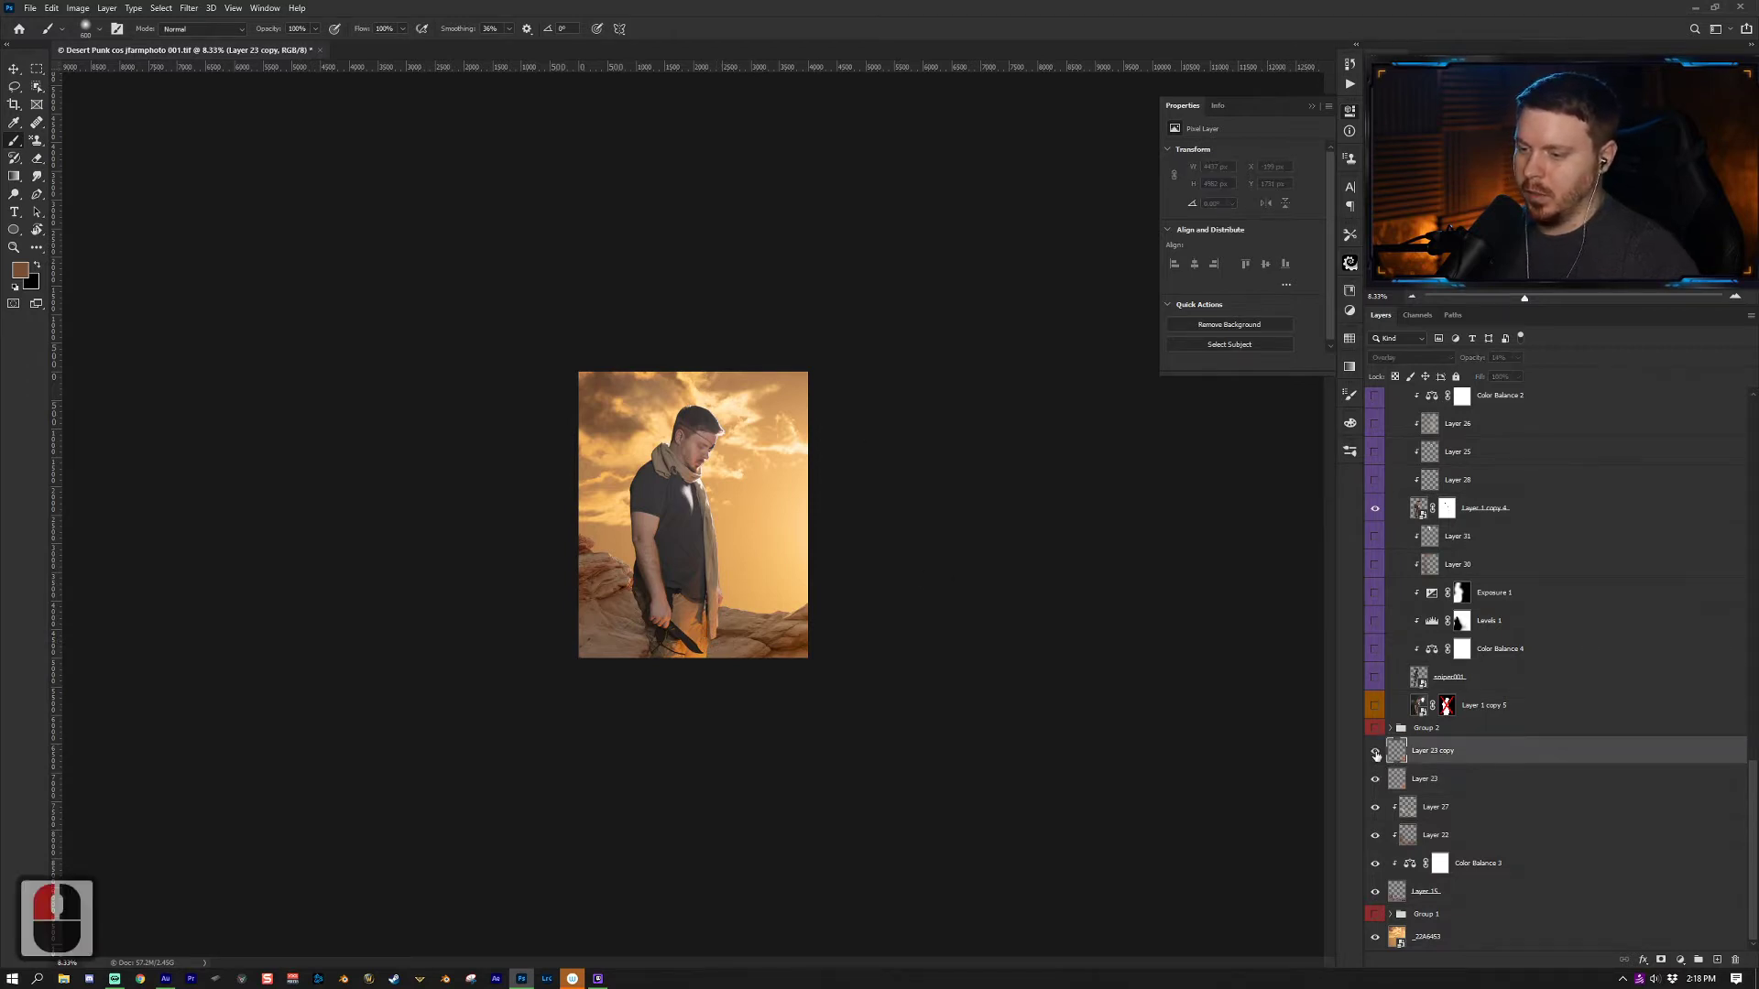
left_click(1375, 752)
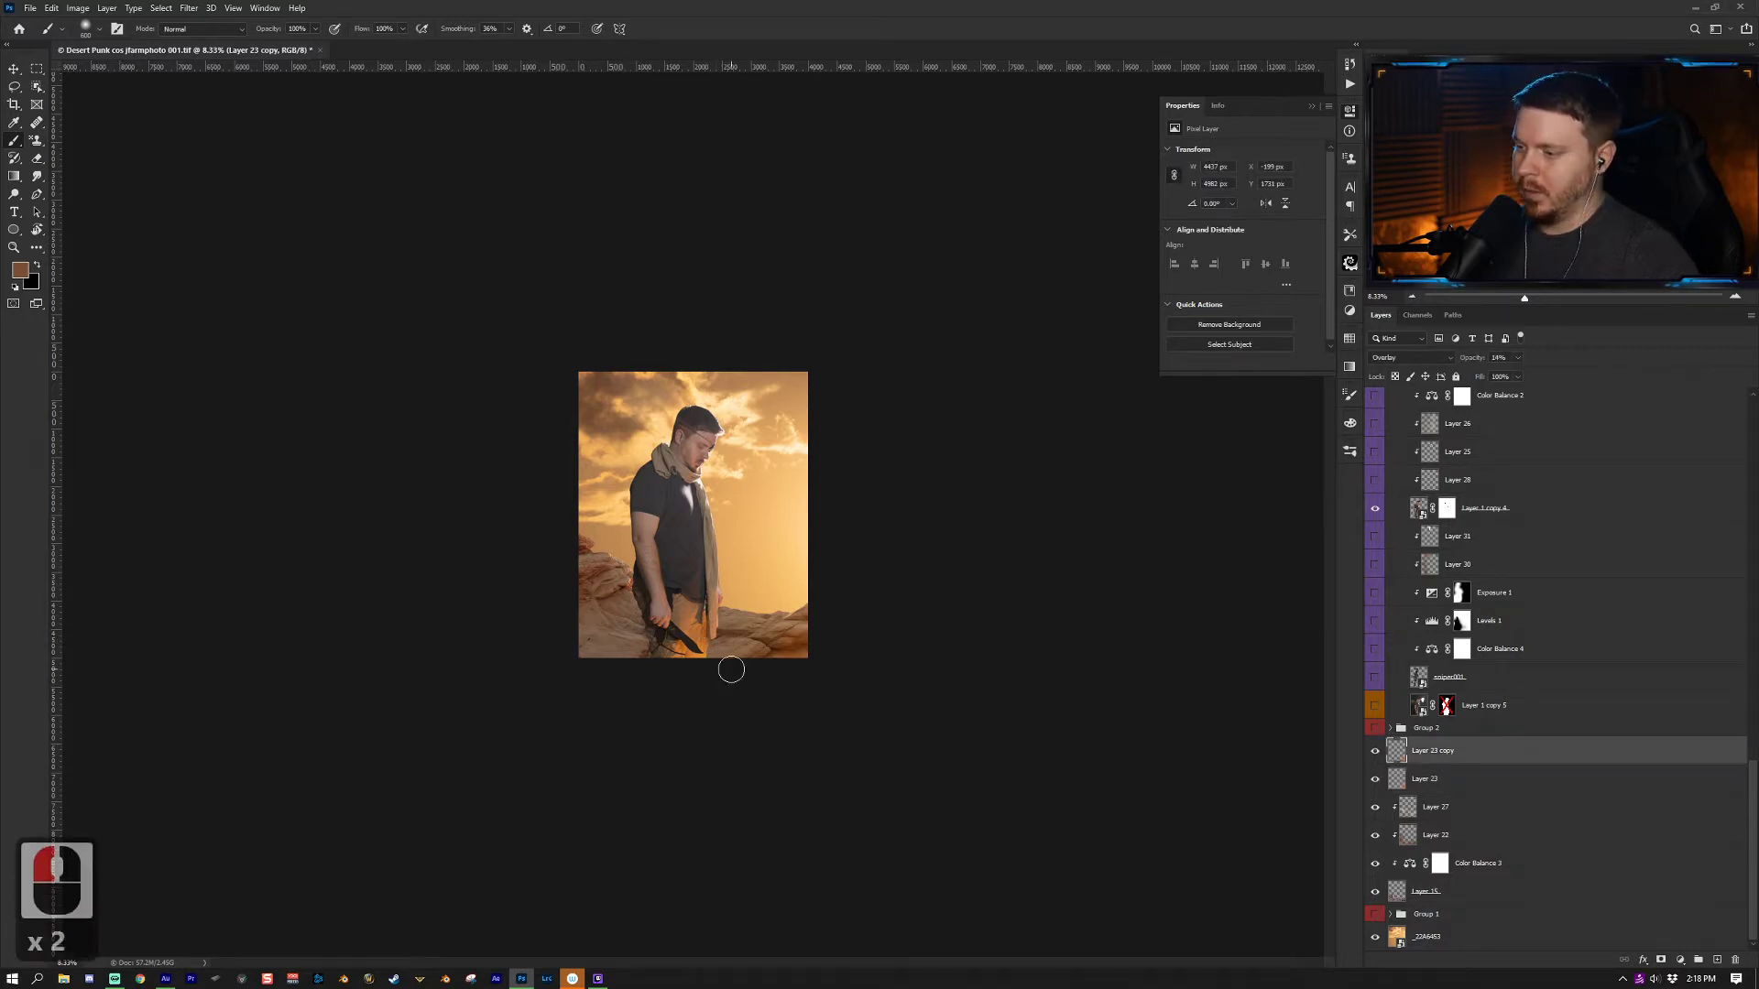
left_click(1375, 780)
left_click(1376, 779)
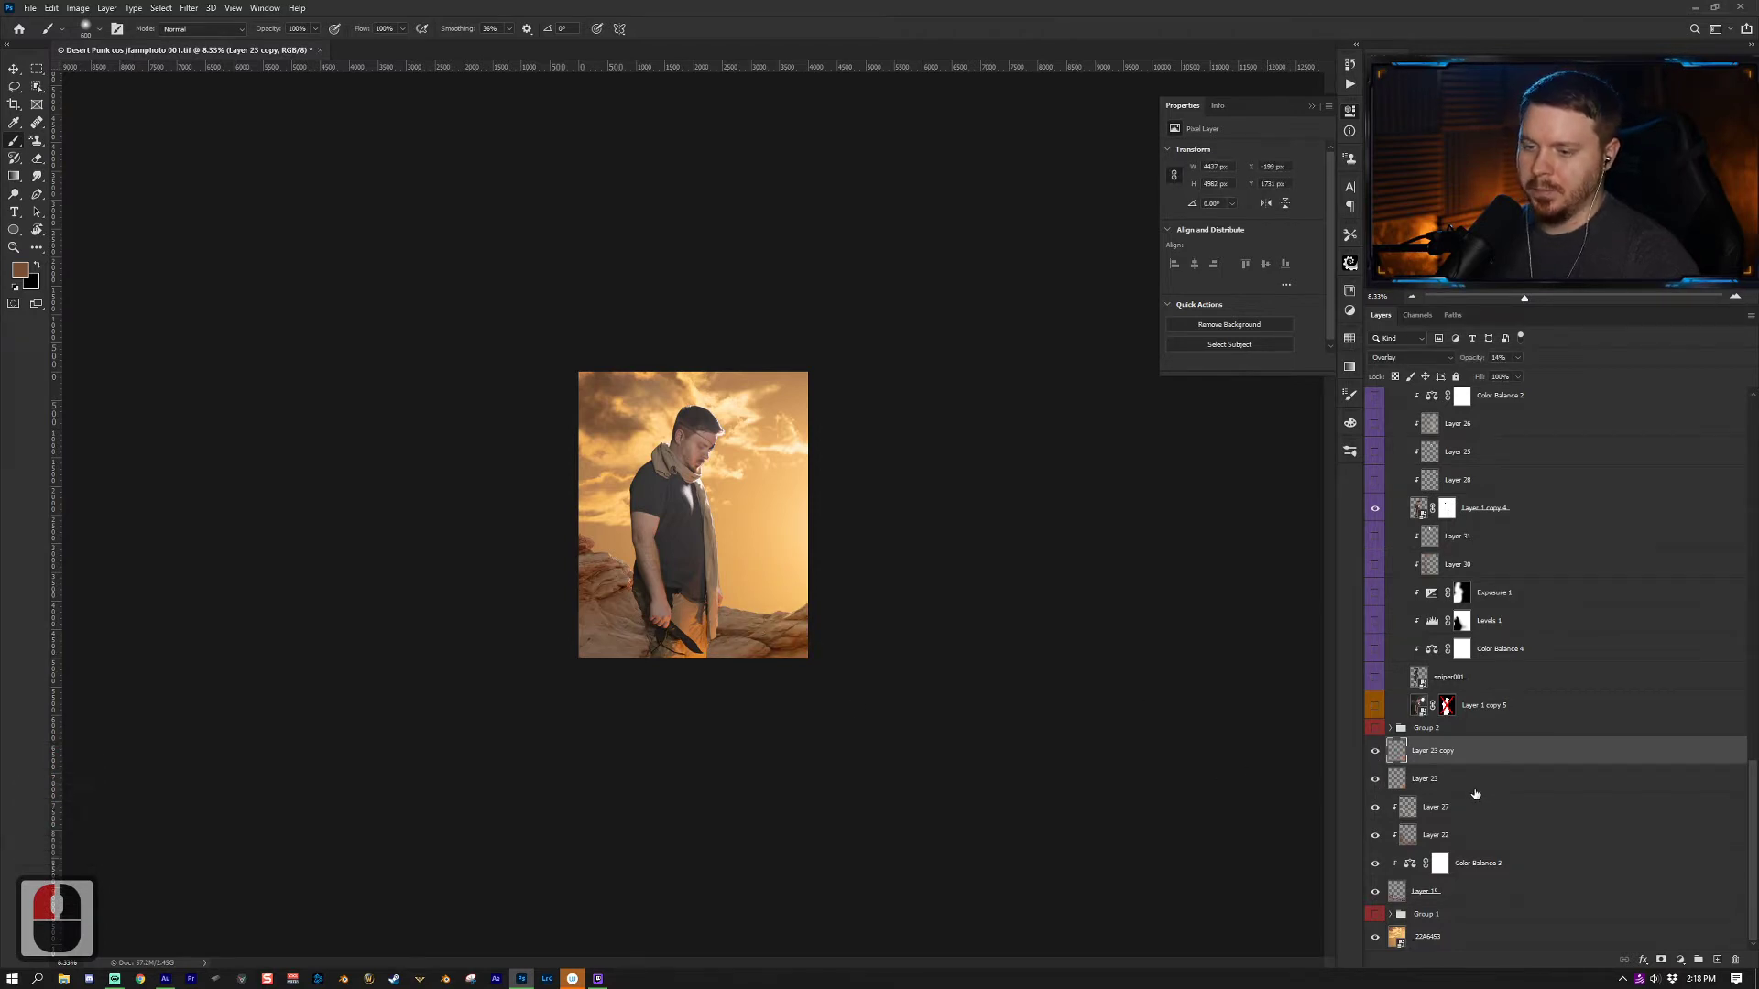
left_click(1471, 790)
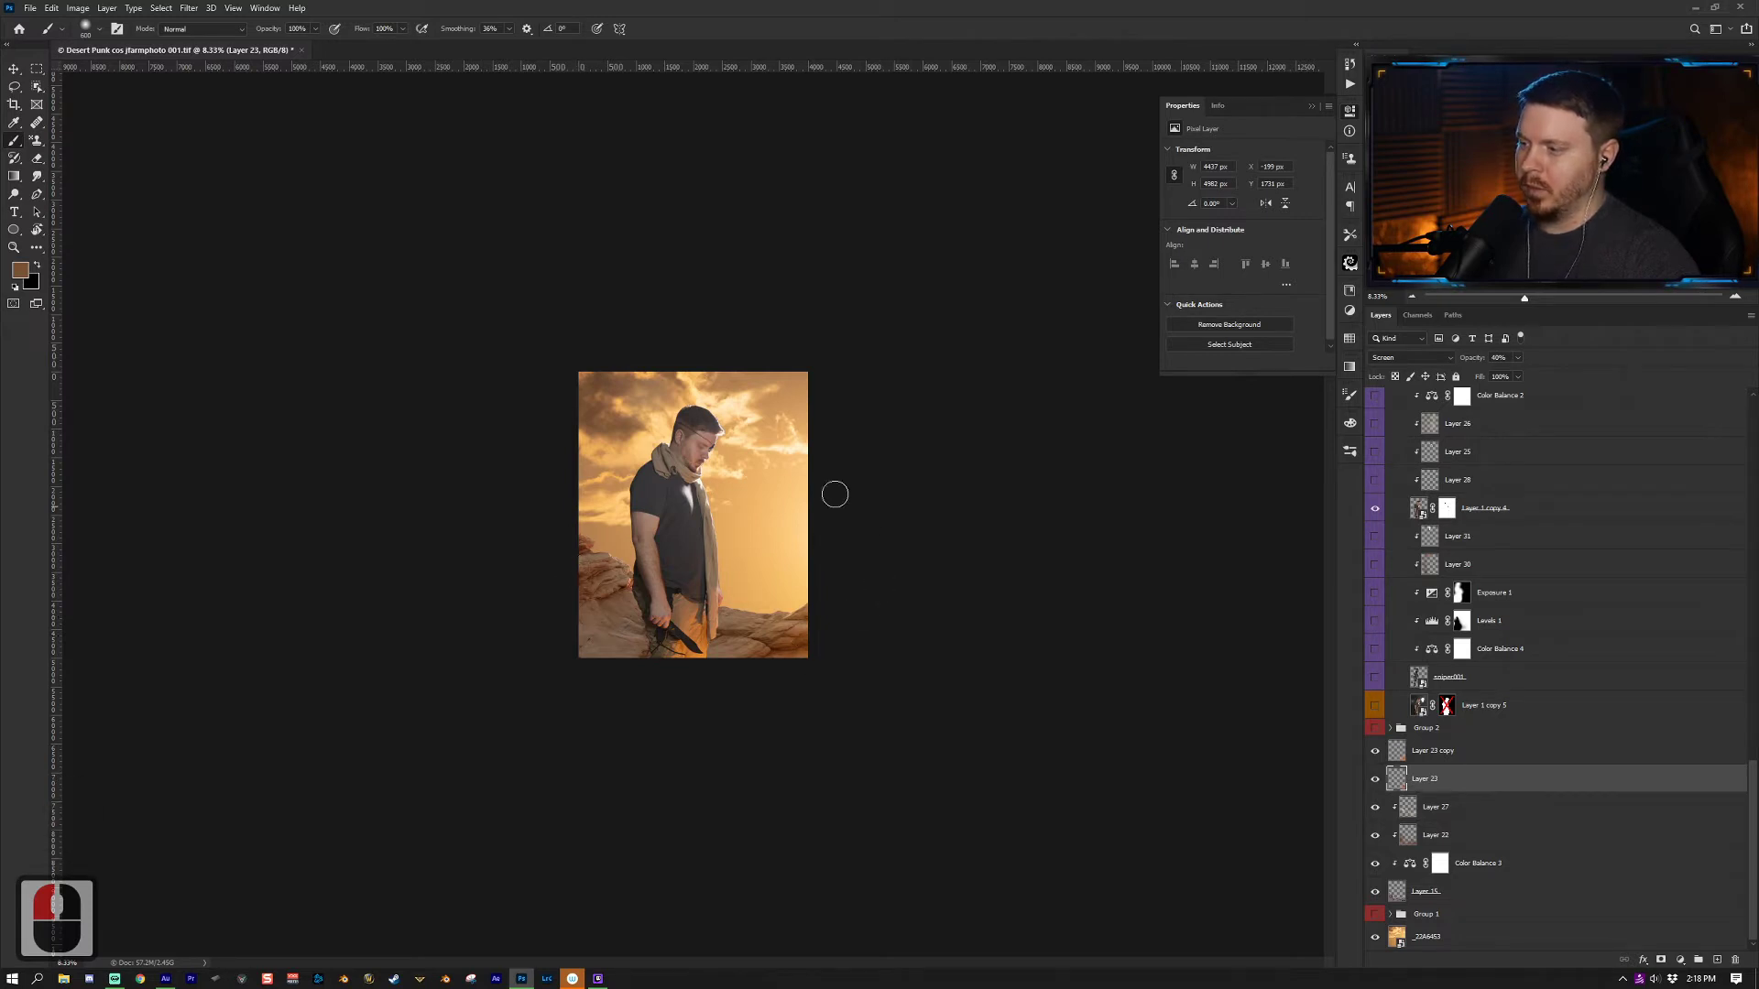
Step: Show the sniper001 rifle layer and its Color Balance 4 adjustment, and open the adjustment's settings
left_click(1405, 753)
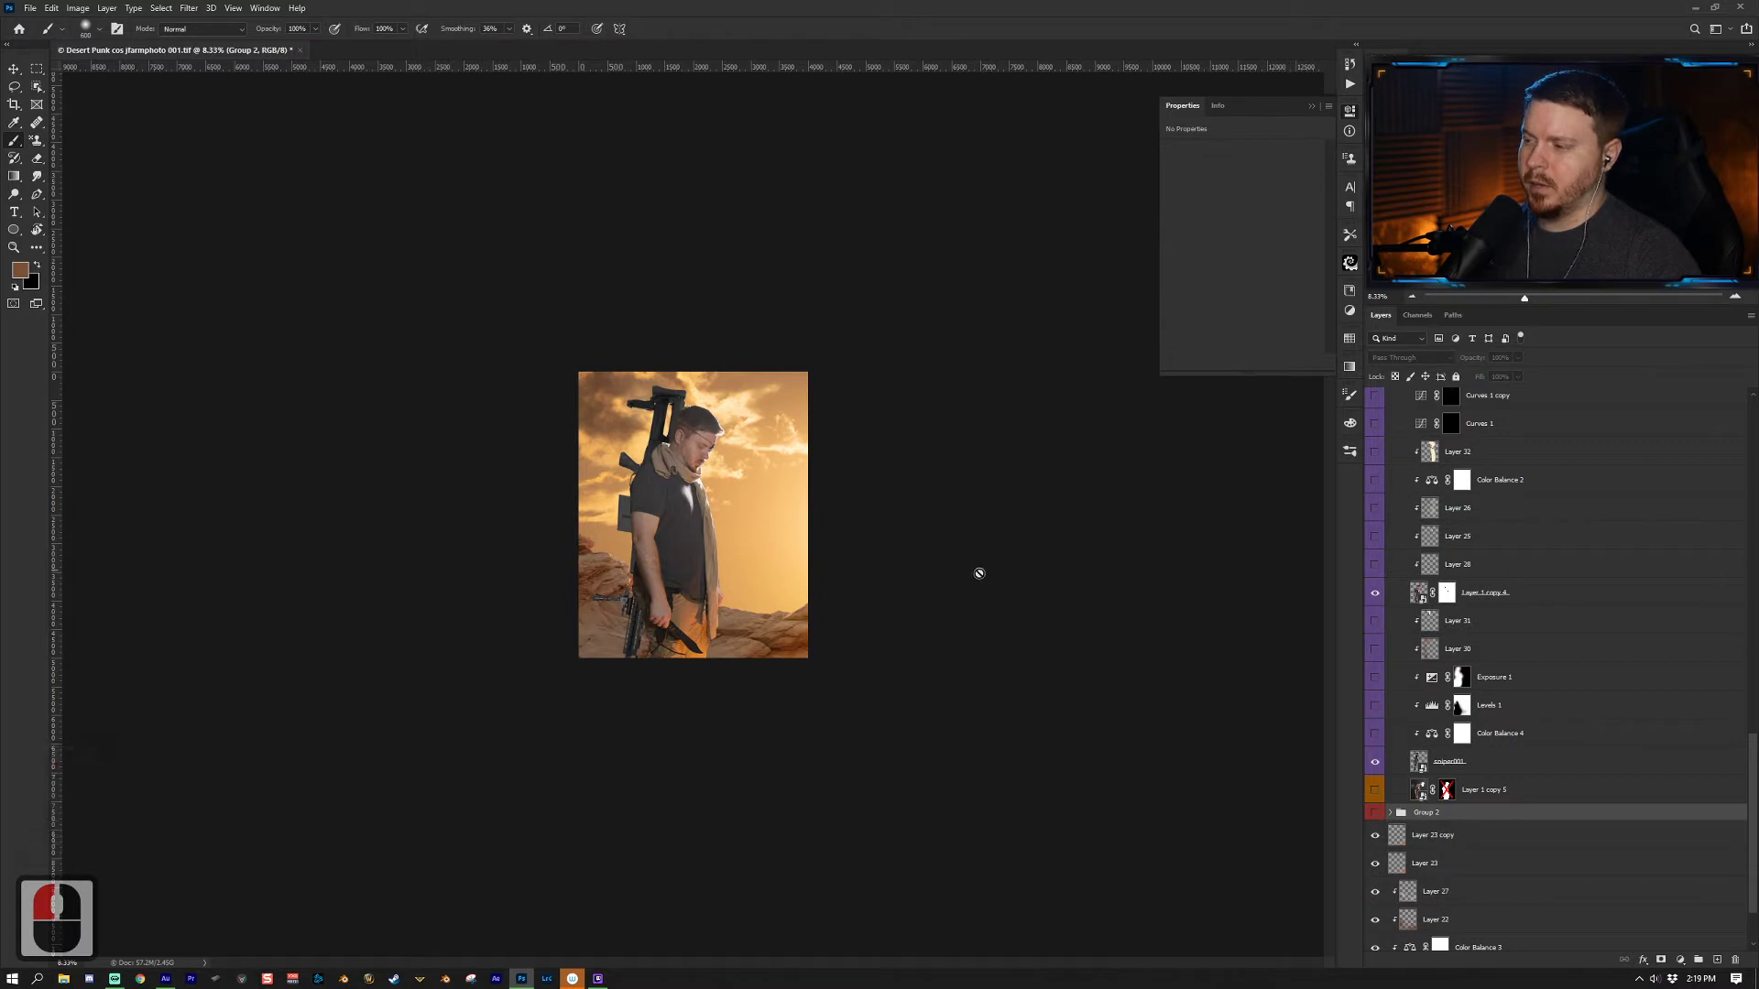
key("z")
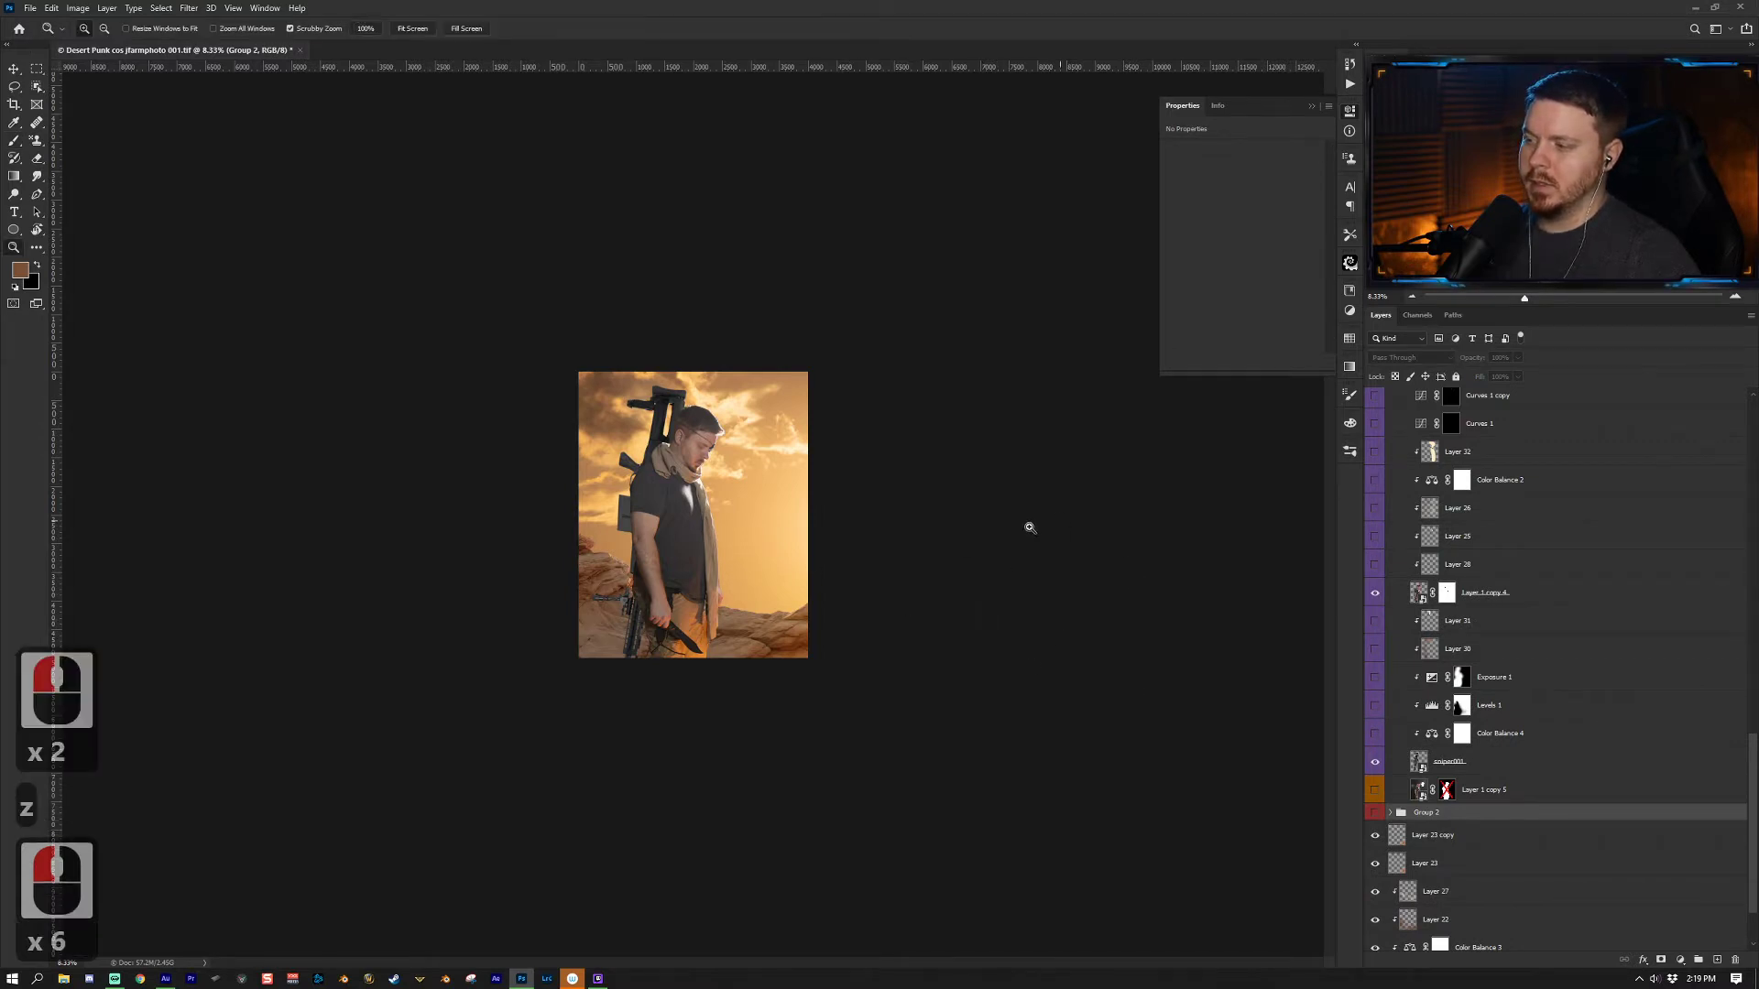
left_click(1494, 770)
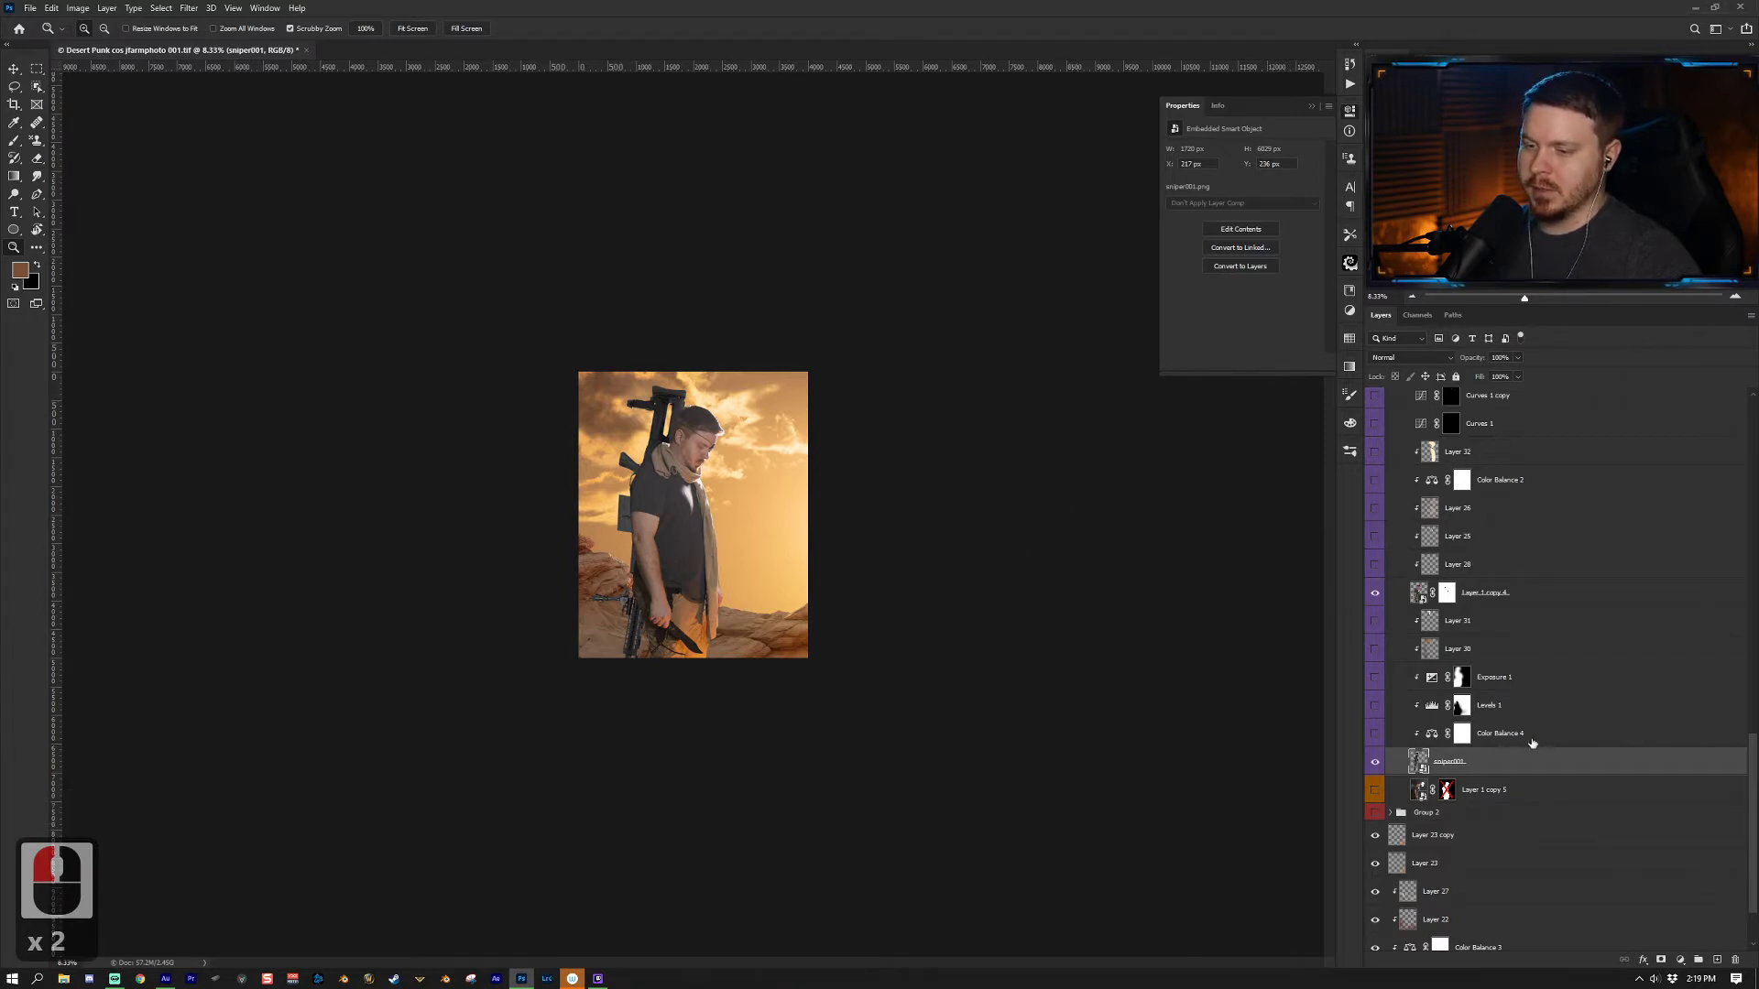
left_click(1438, 739)
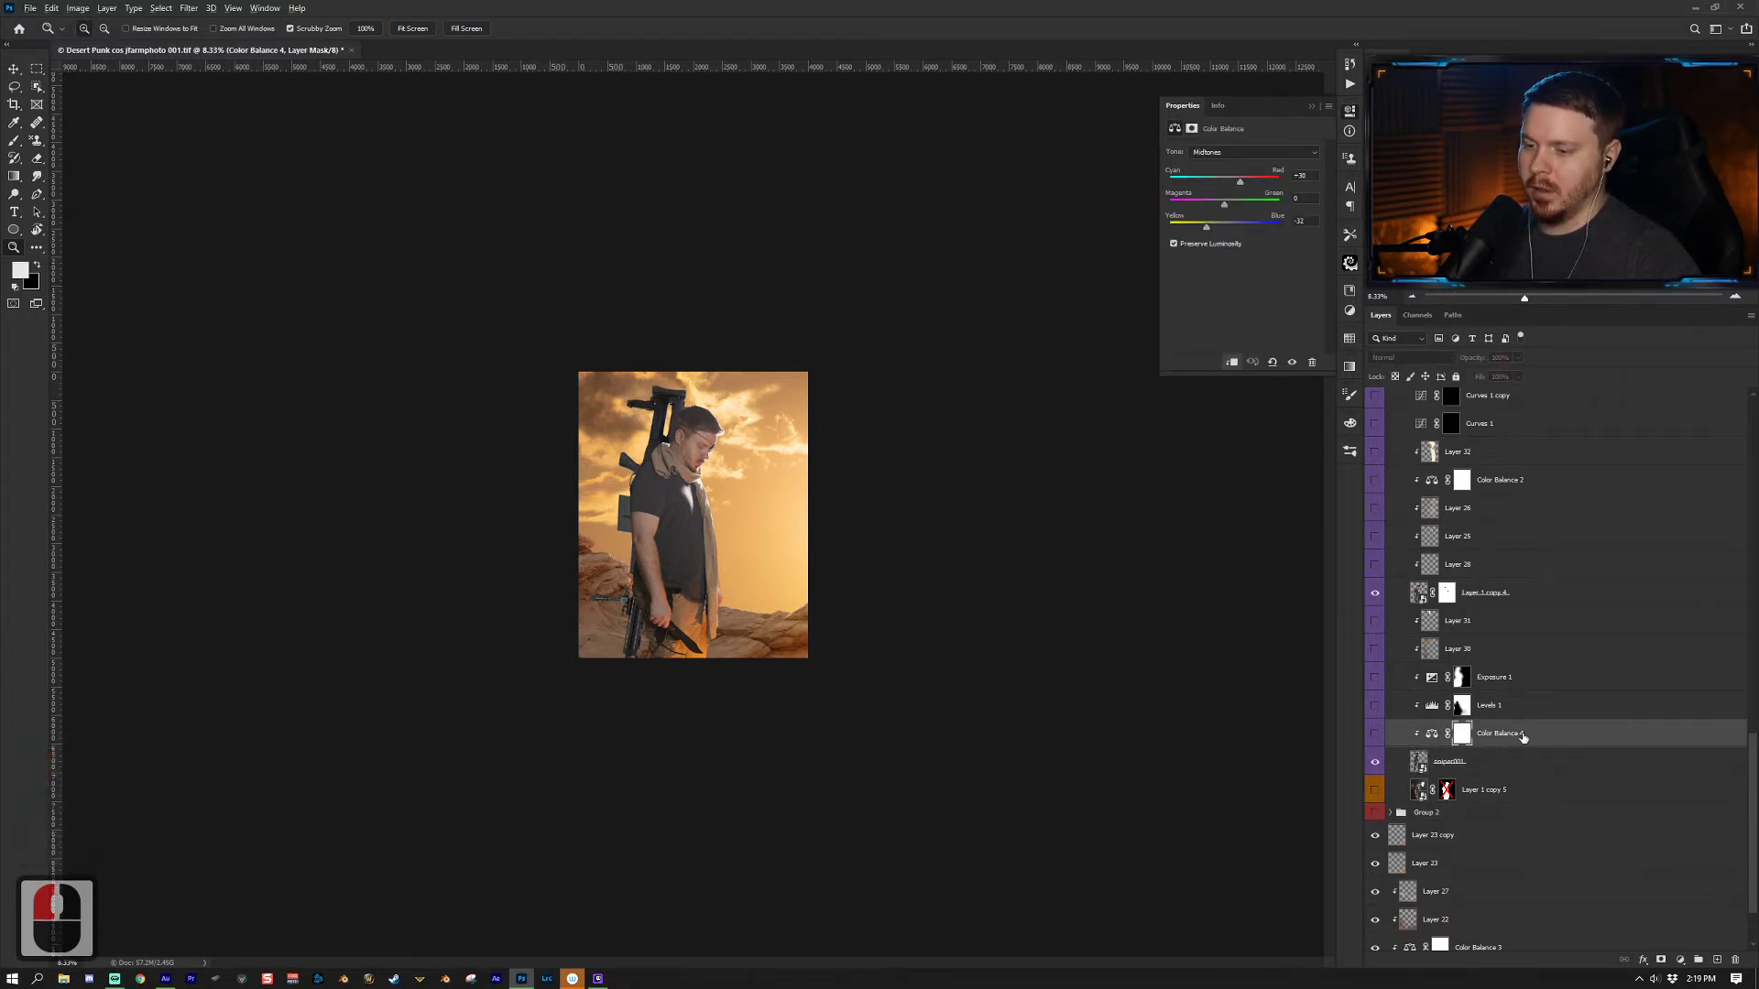
left_click(1385, 733)
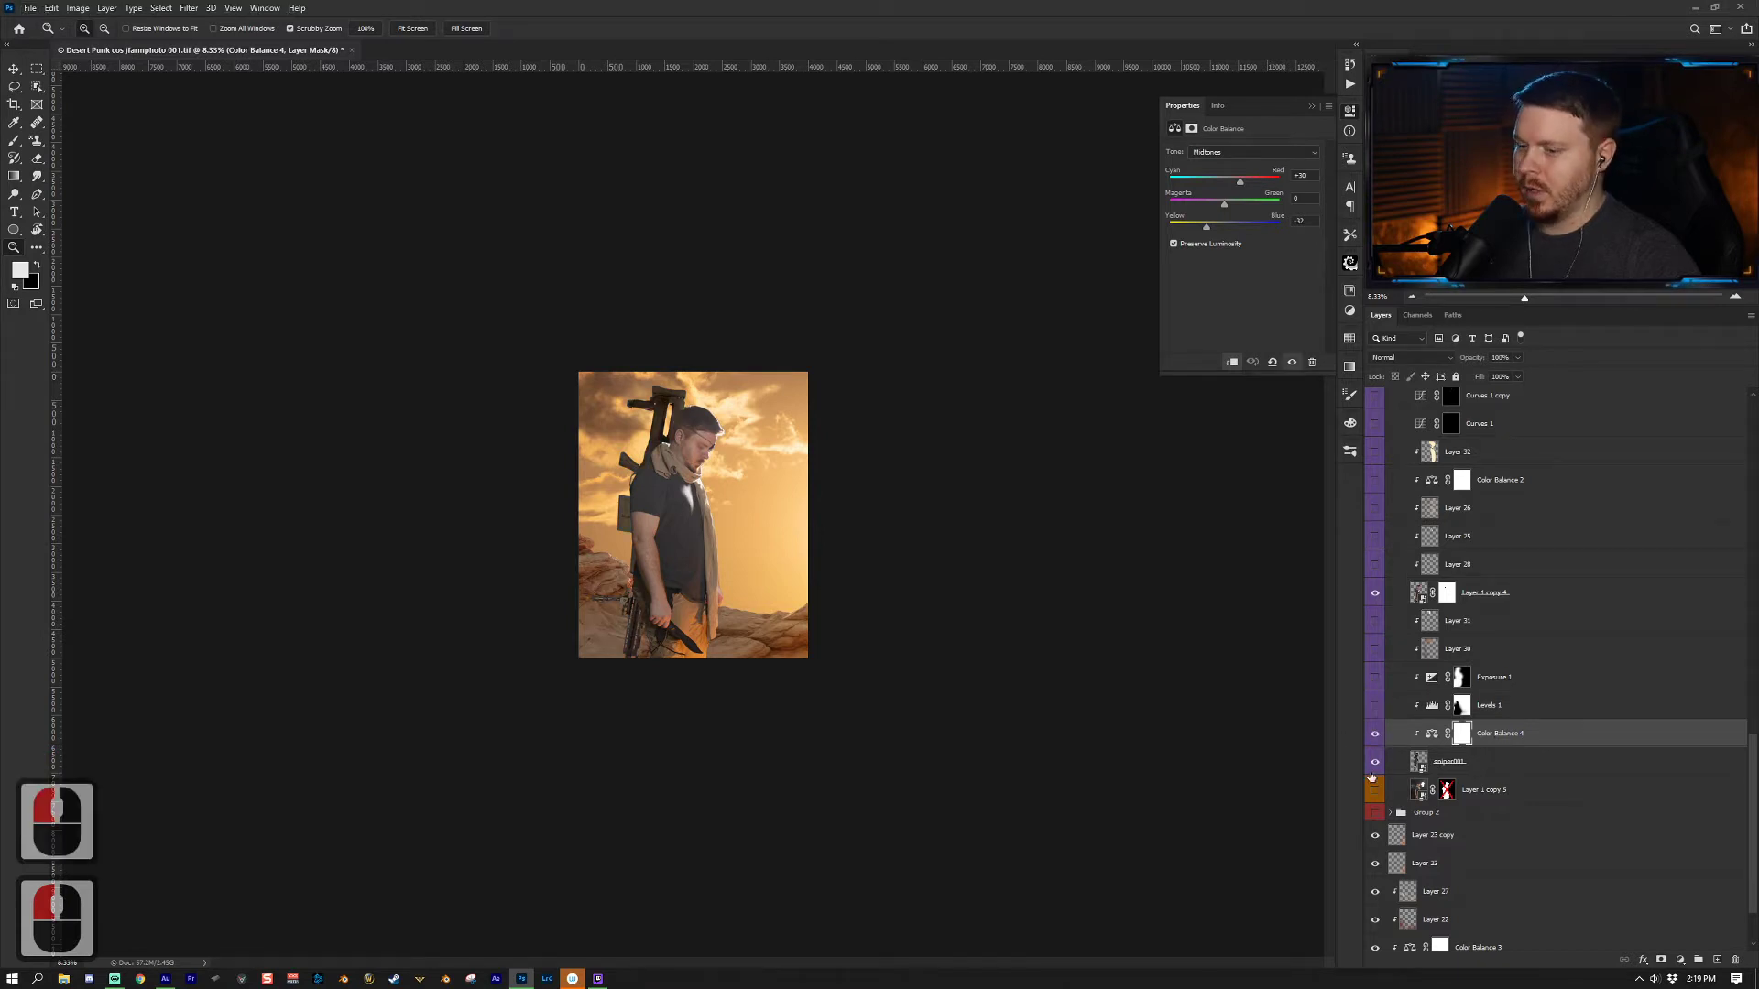
double_click(1431, 733)
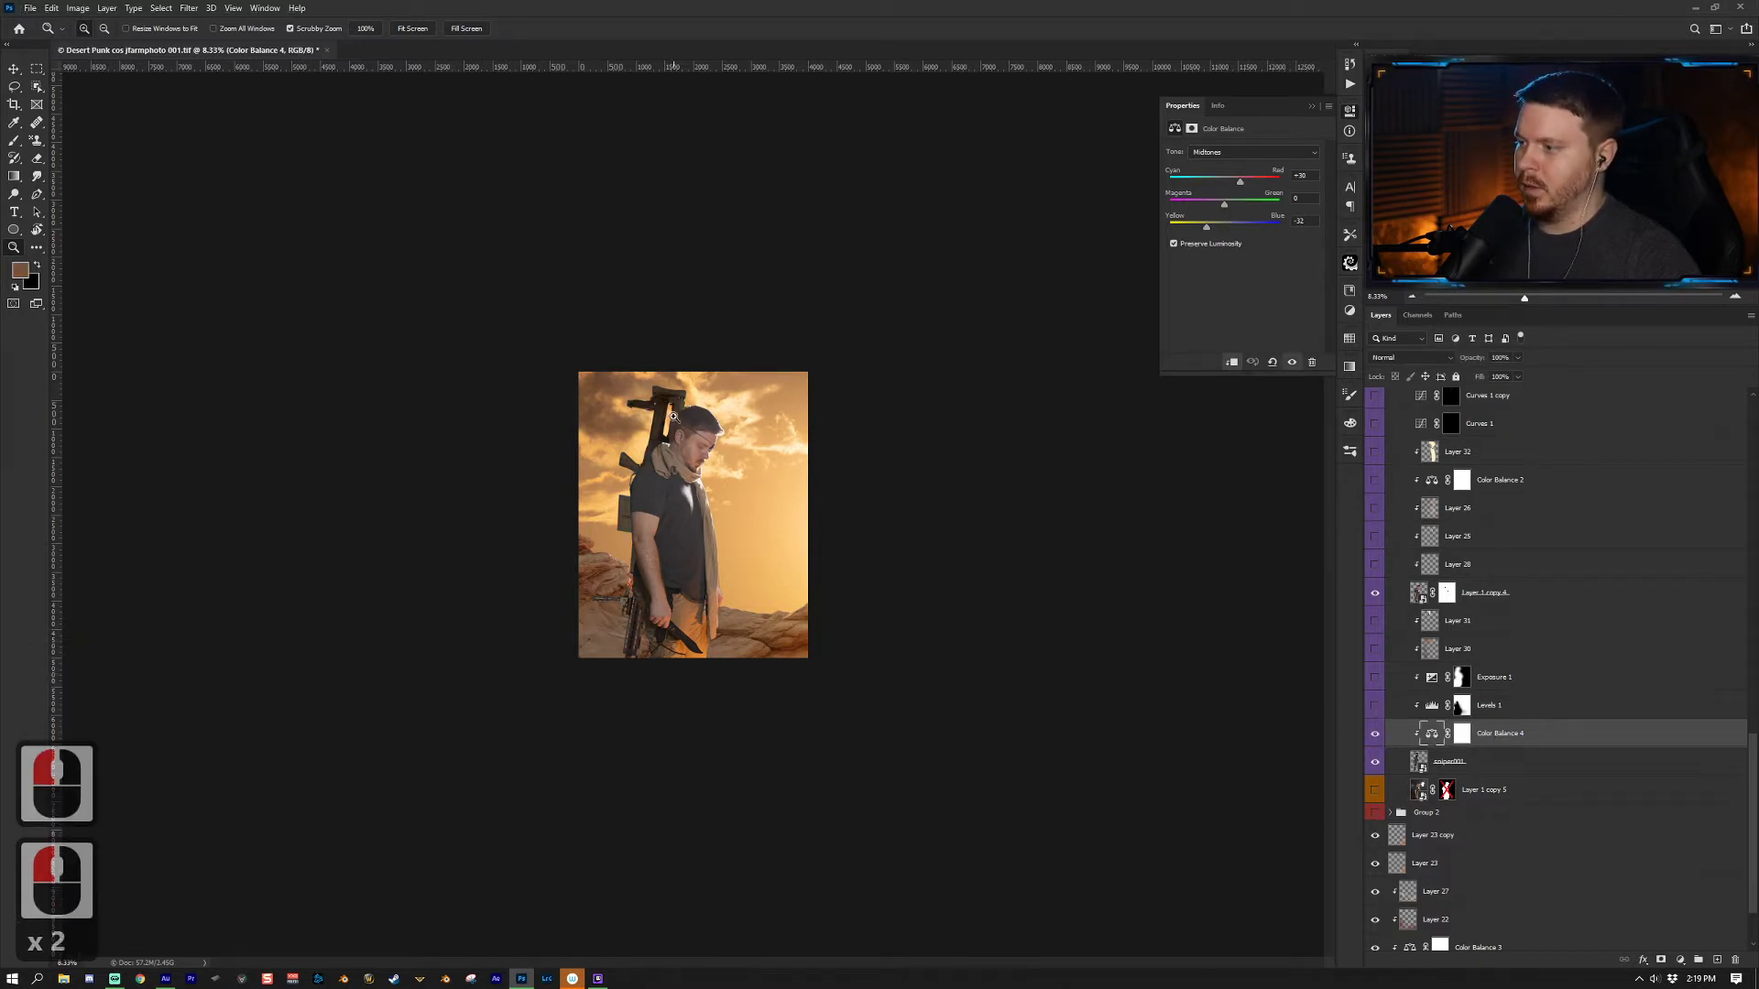
Step: Turn on the Levels 1 adjustment clipped to the rifle and display its settings
left_click(1539, 707)
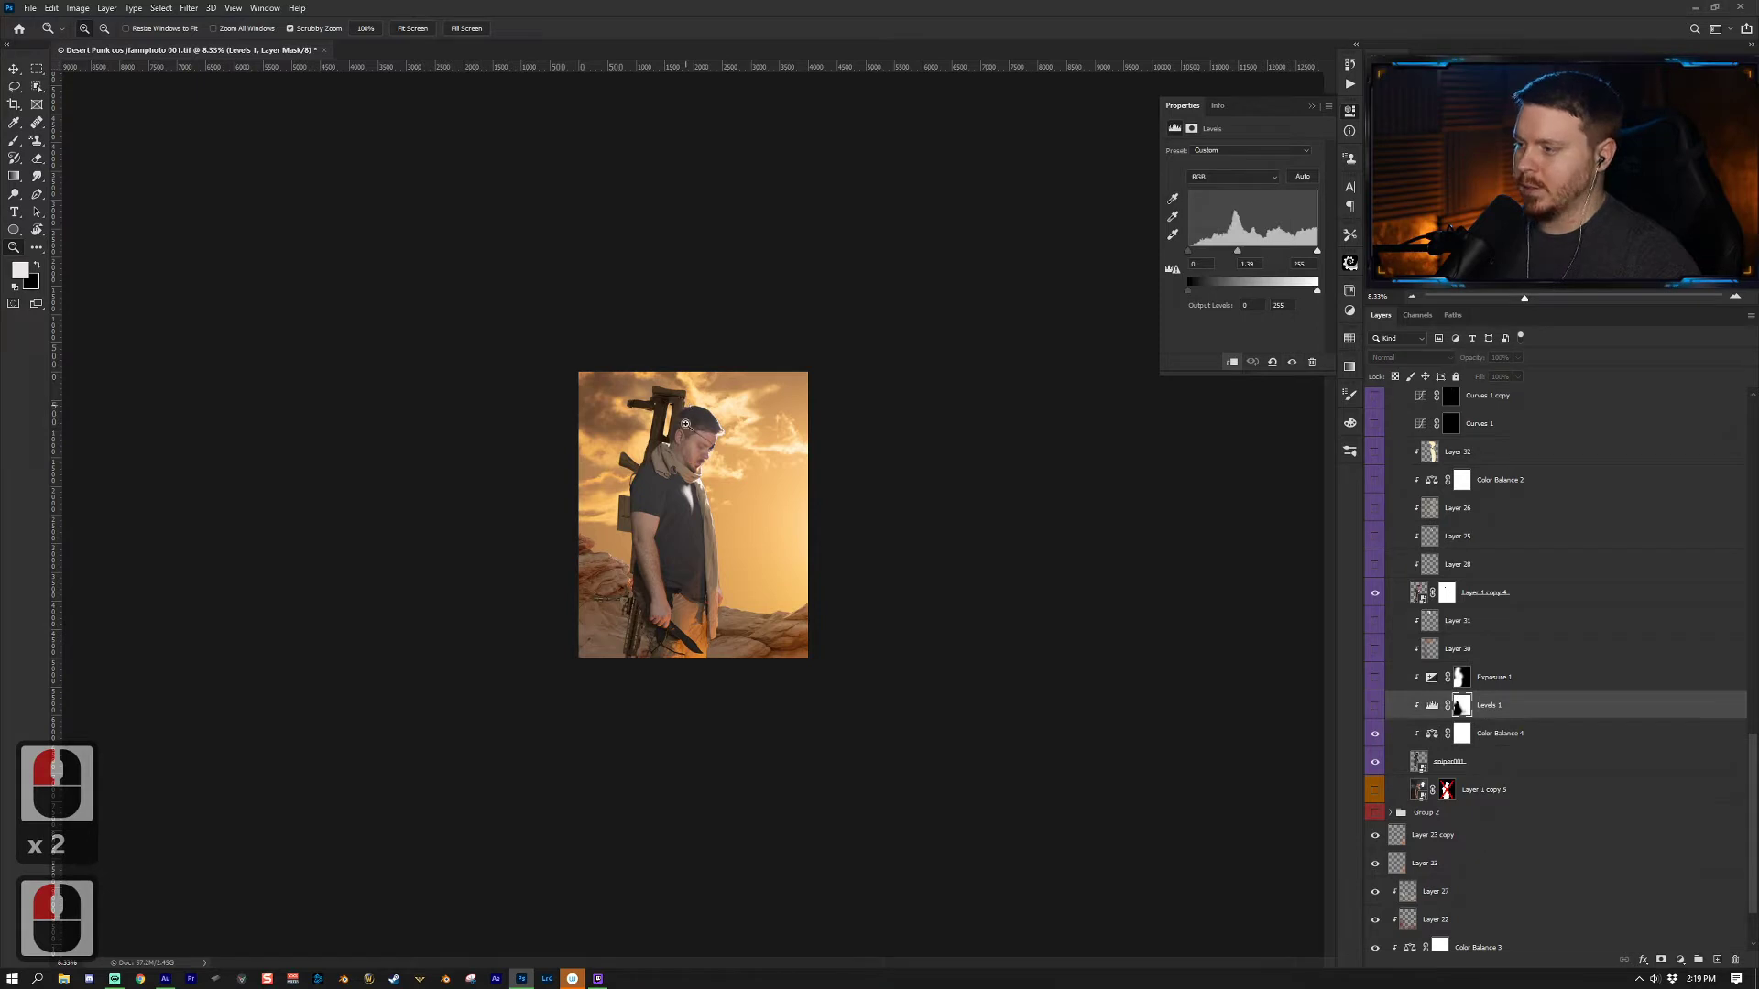
left_click(1288, 273)
left_click(1374, 705)
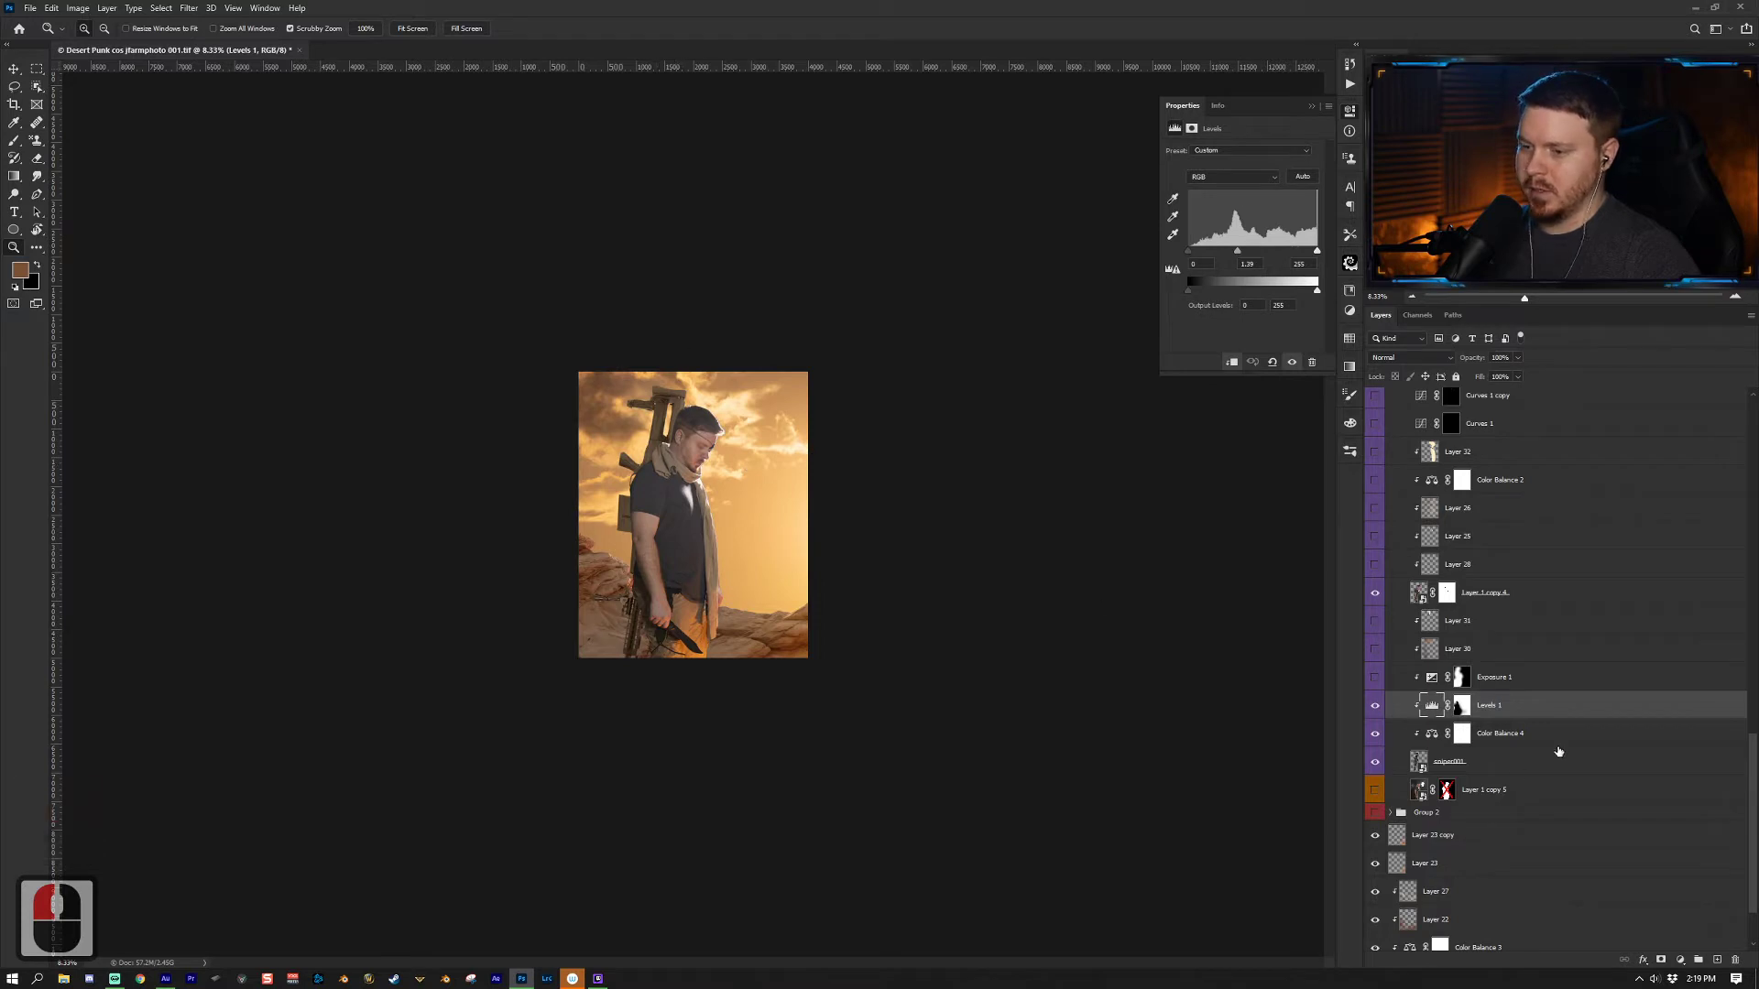
Step: Turn on the Exposure 1 adjustment clipped to the rifle and compare the result with it off and on
left_click(1543, 688)
left_click(1375, 678)
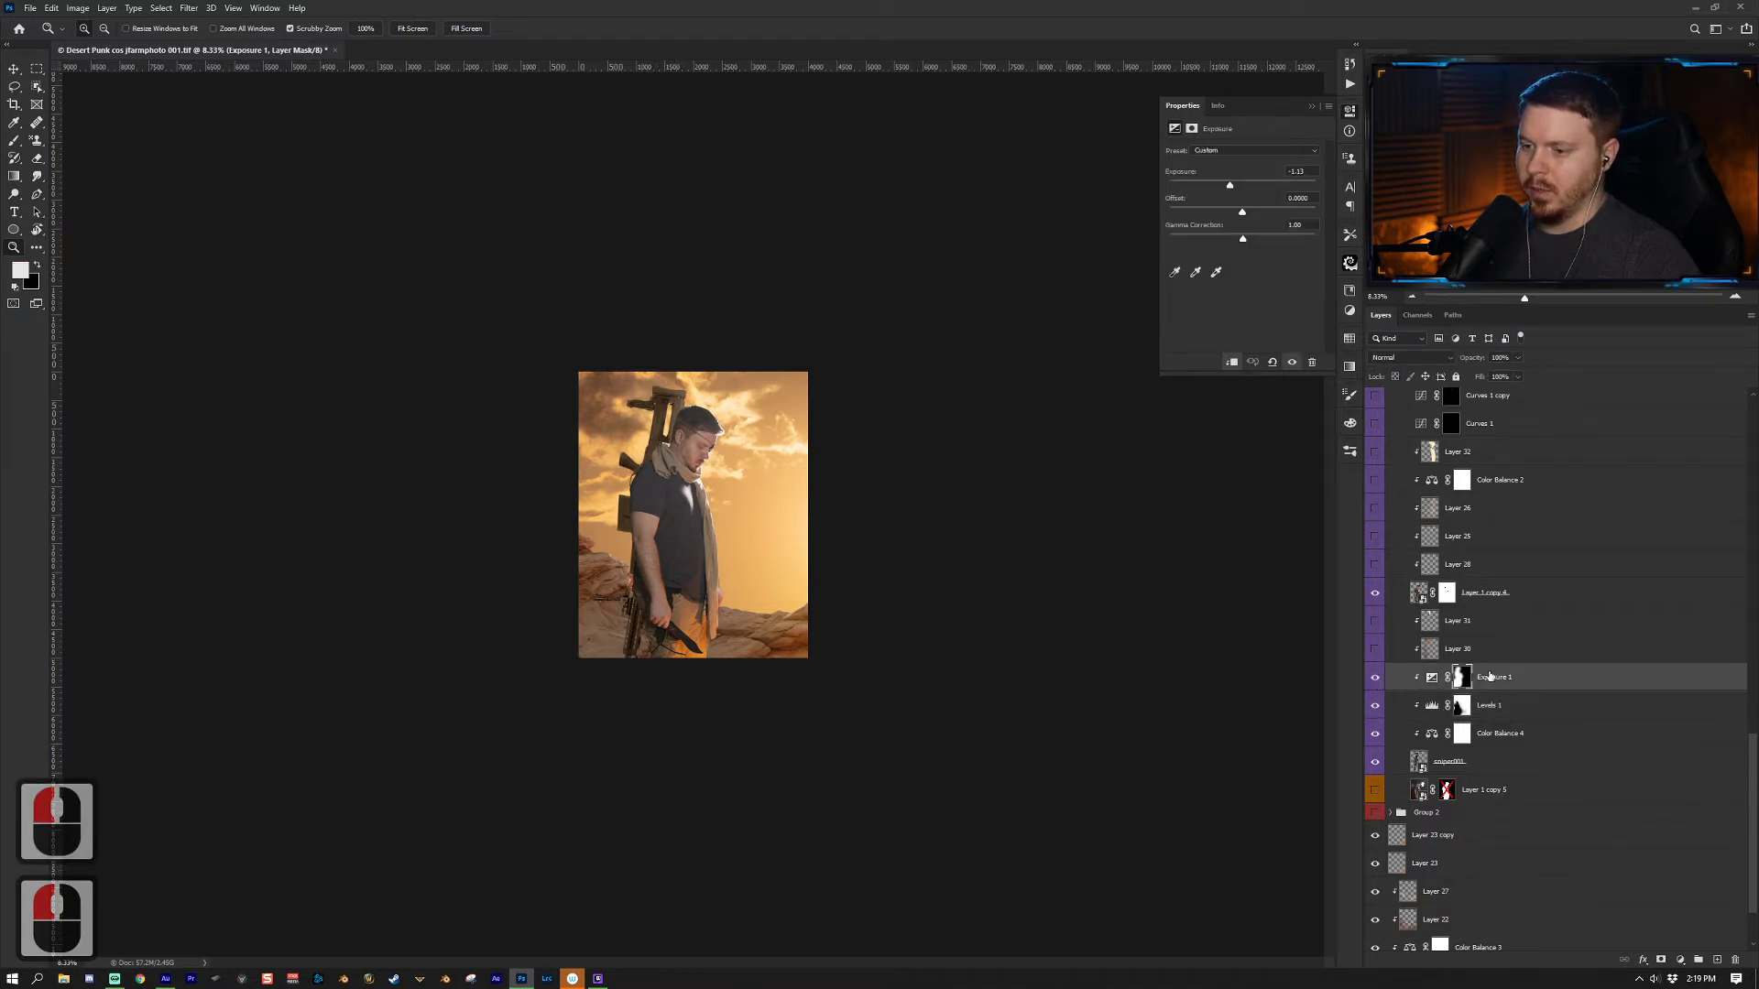
left_click(1513, 679)
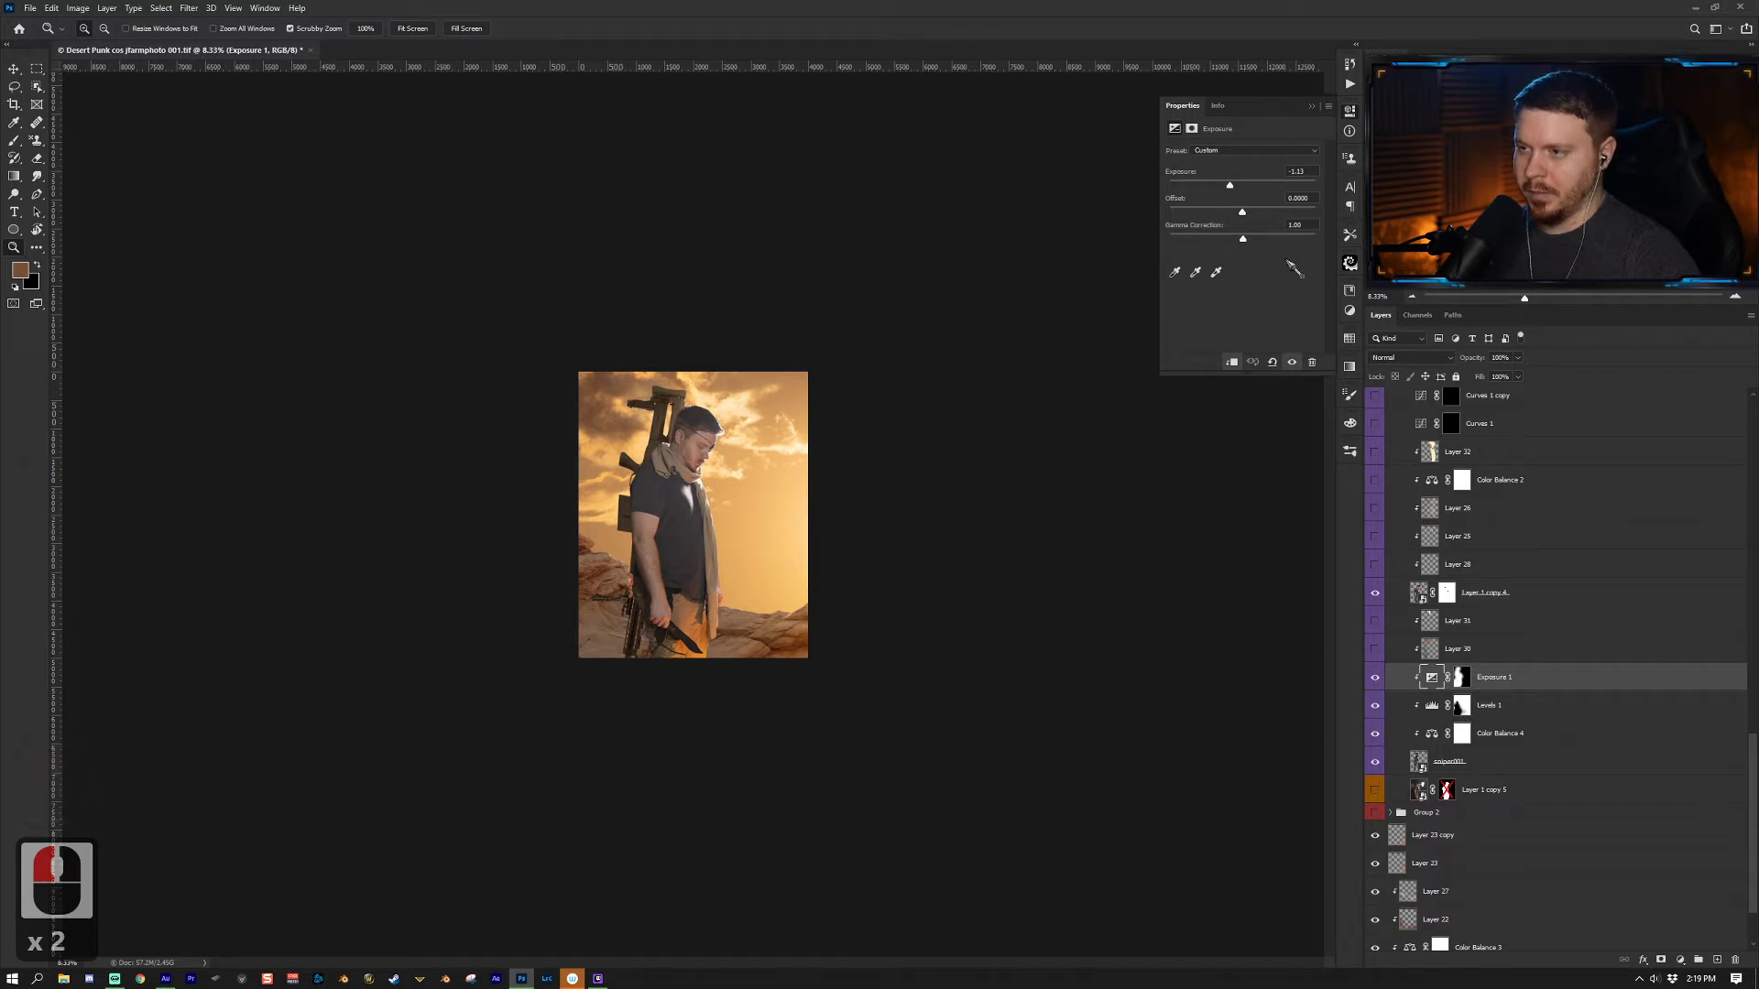
left_click(1375, 678)
left_click(1375, 678)
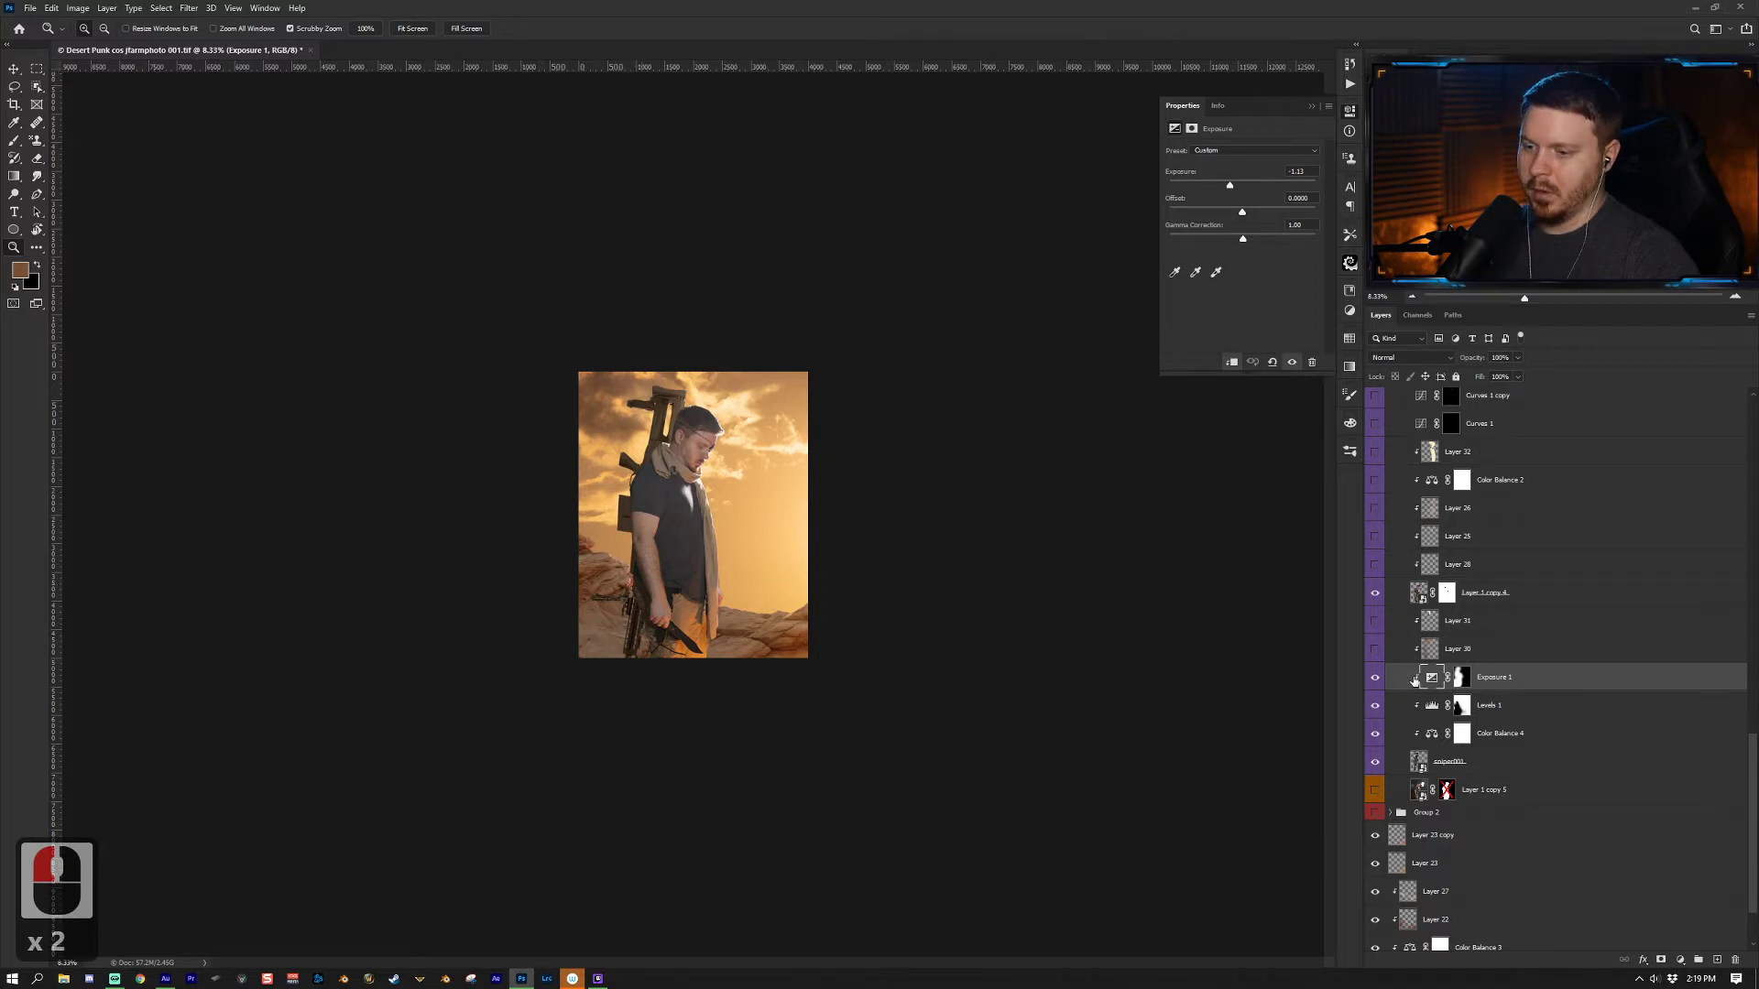
Step: Show Layer 30 above the Exposure 1 adjustment and sample a dark foreground colour for the Brush tool
left_click(1458, 648)
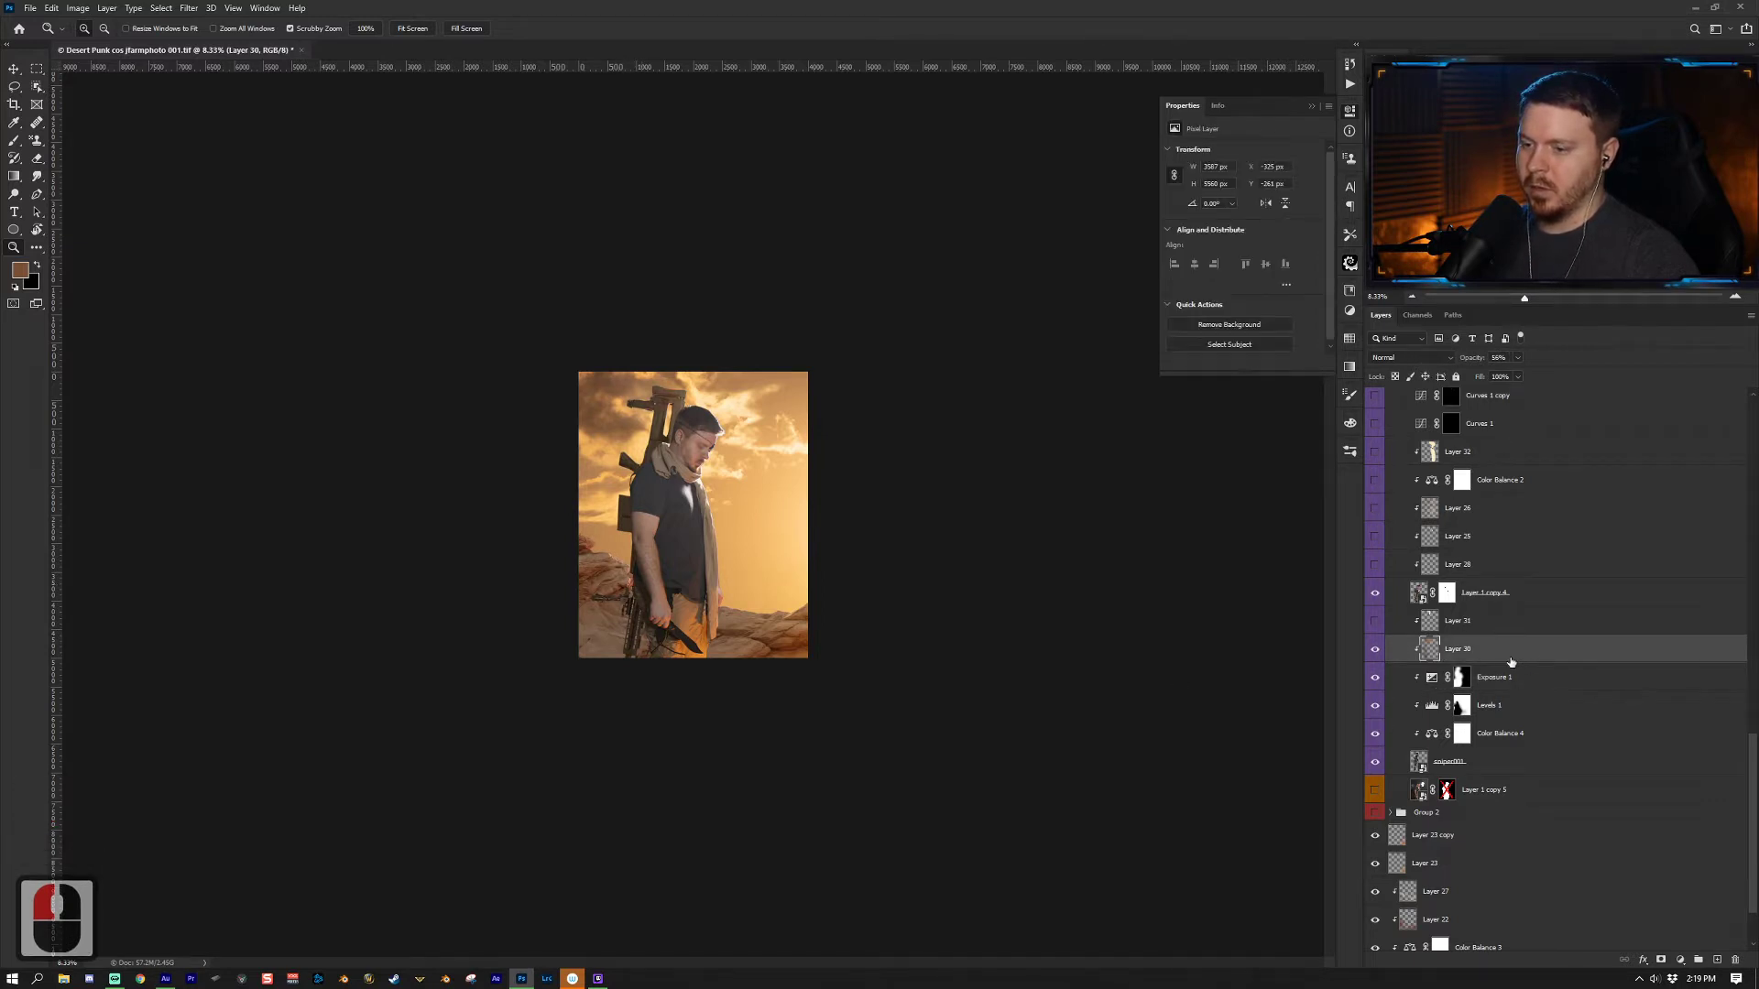
key("b")
mouse_move(758, 439)
left_mouse_down()
mouse_move(777, 433)
mouse_move(563, 398)
left_mouse_up()
Step: Show Layer 31 and sample a light grey foreground colour from the highlight on the shirt
key("alt+bracketright")
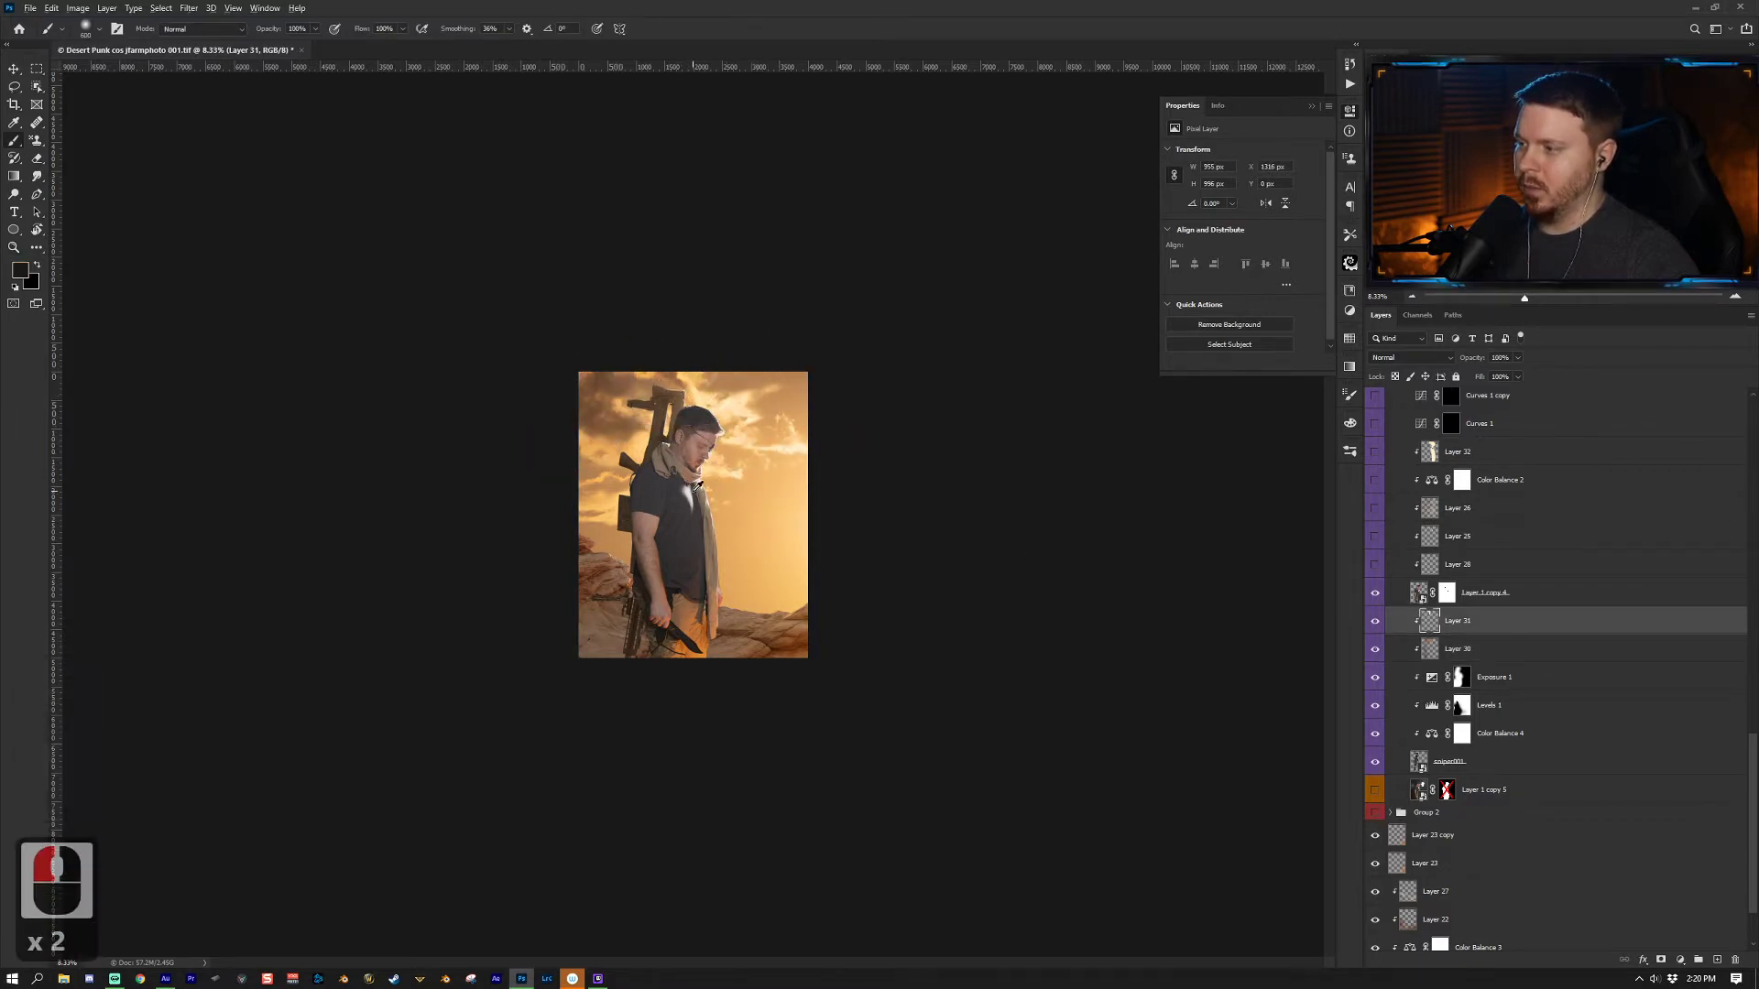
left_click(694, 487, "alt")
left_click(694, 487, "alt")
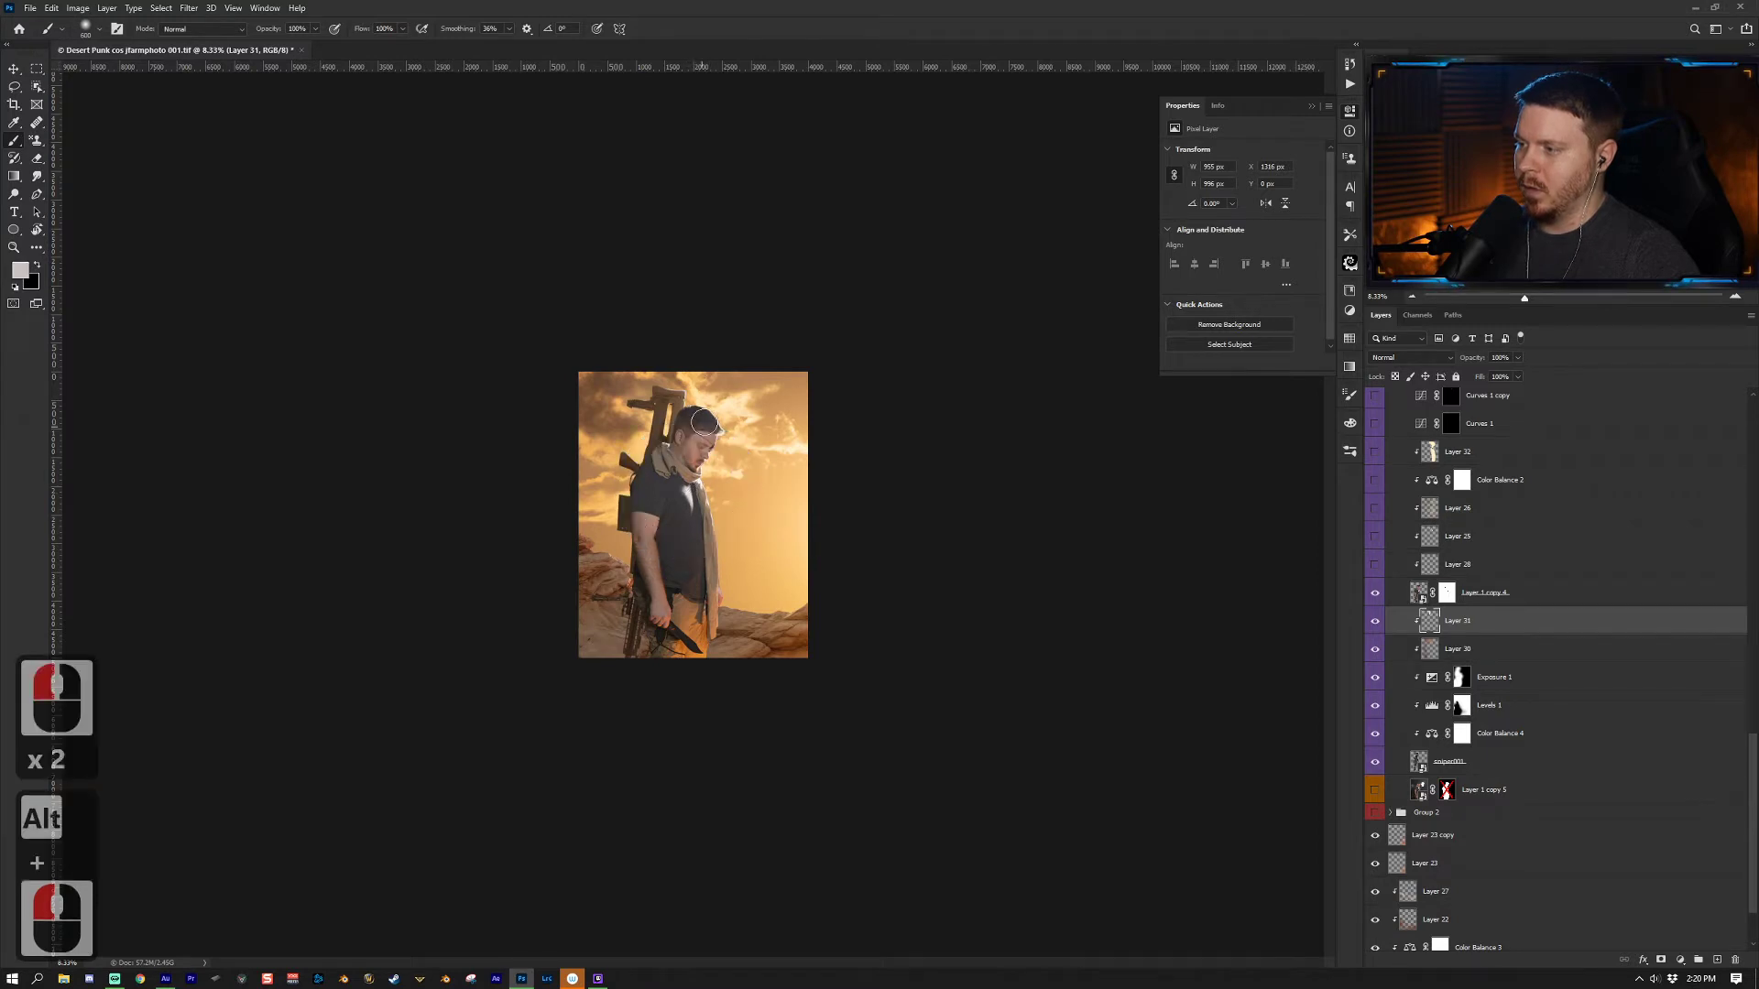
left_click(1376, 621)
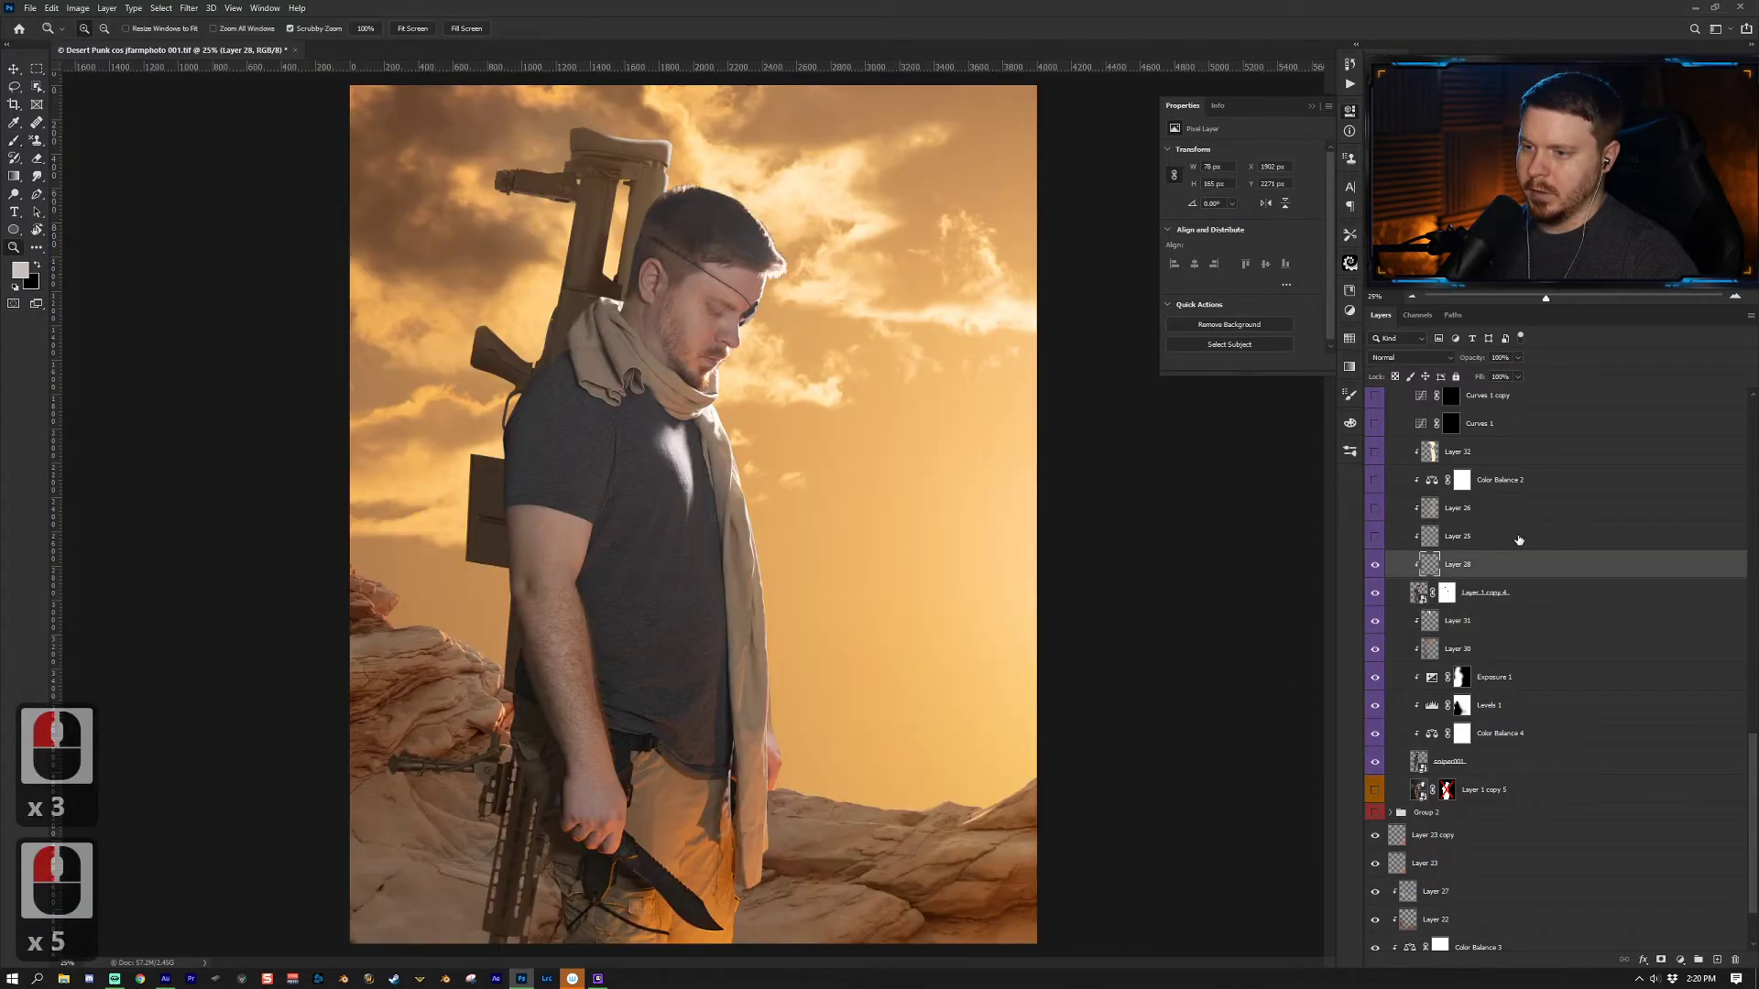
Step: Turn on Layer 25 and compare its effect close up around the man's head and hair
left_click(1520, 540)
left_click(1374, 536)
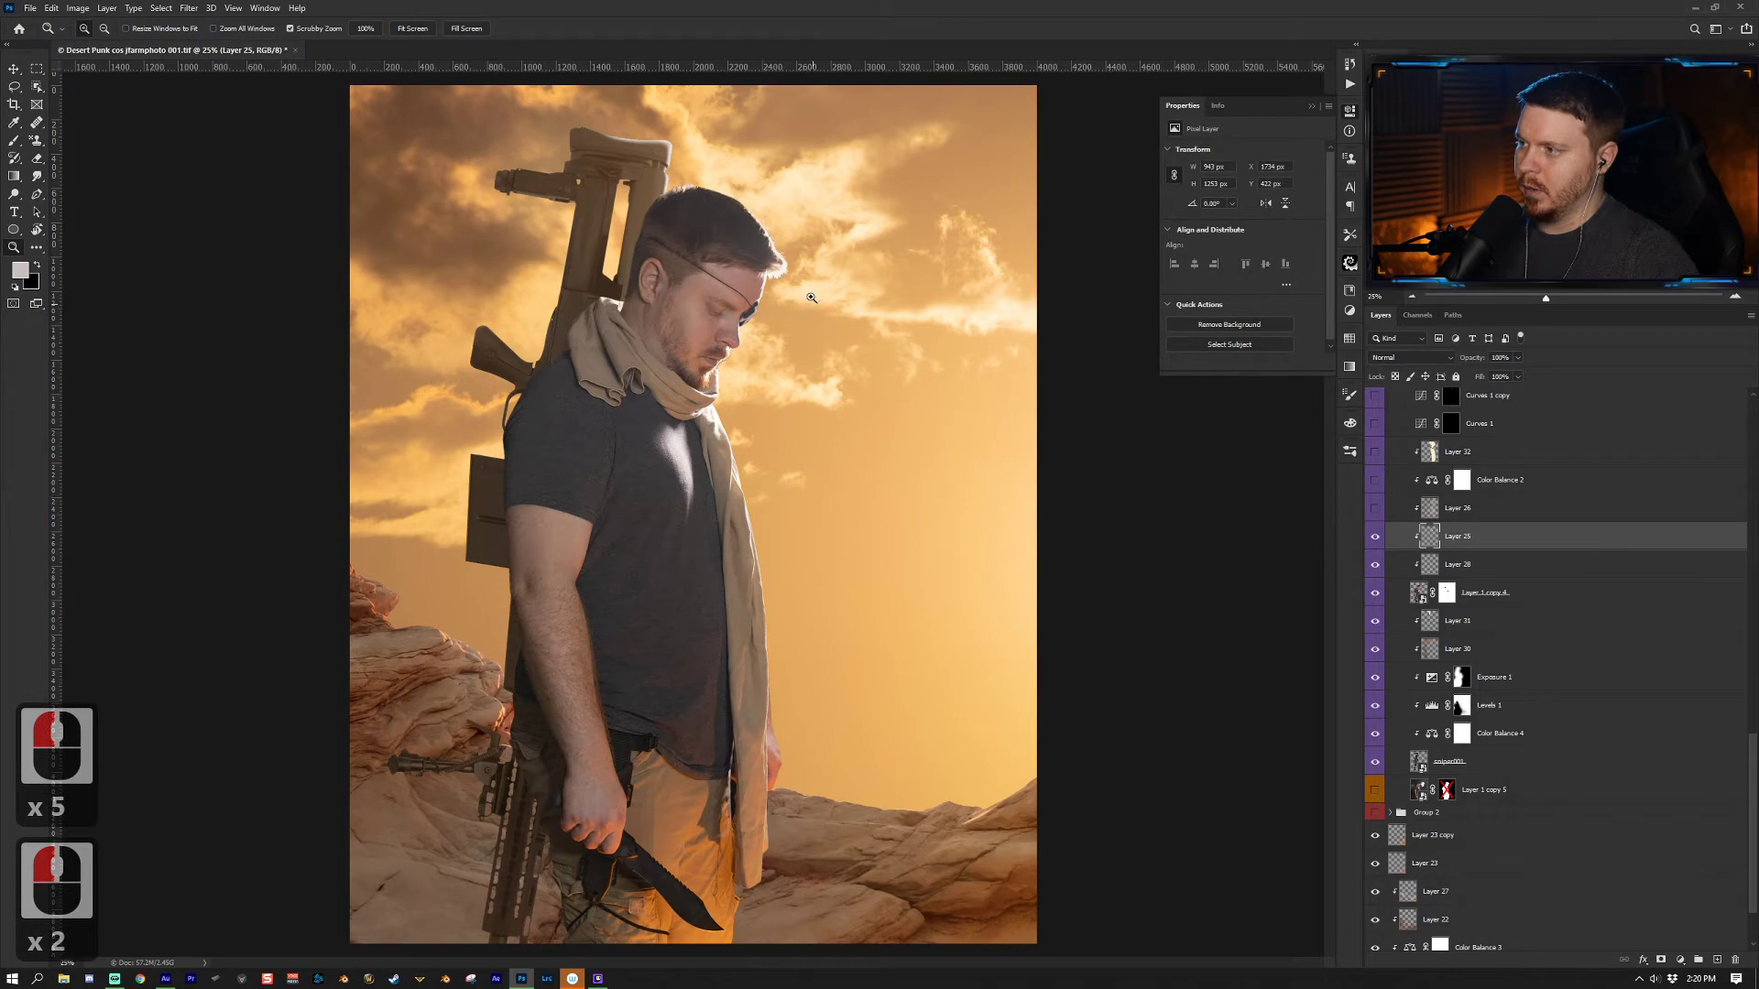
key("z")
left_click(778, 220)
left_click_drag(779, 220, 814, 291)
left_click(811, 364)
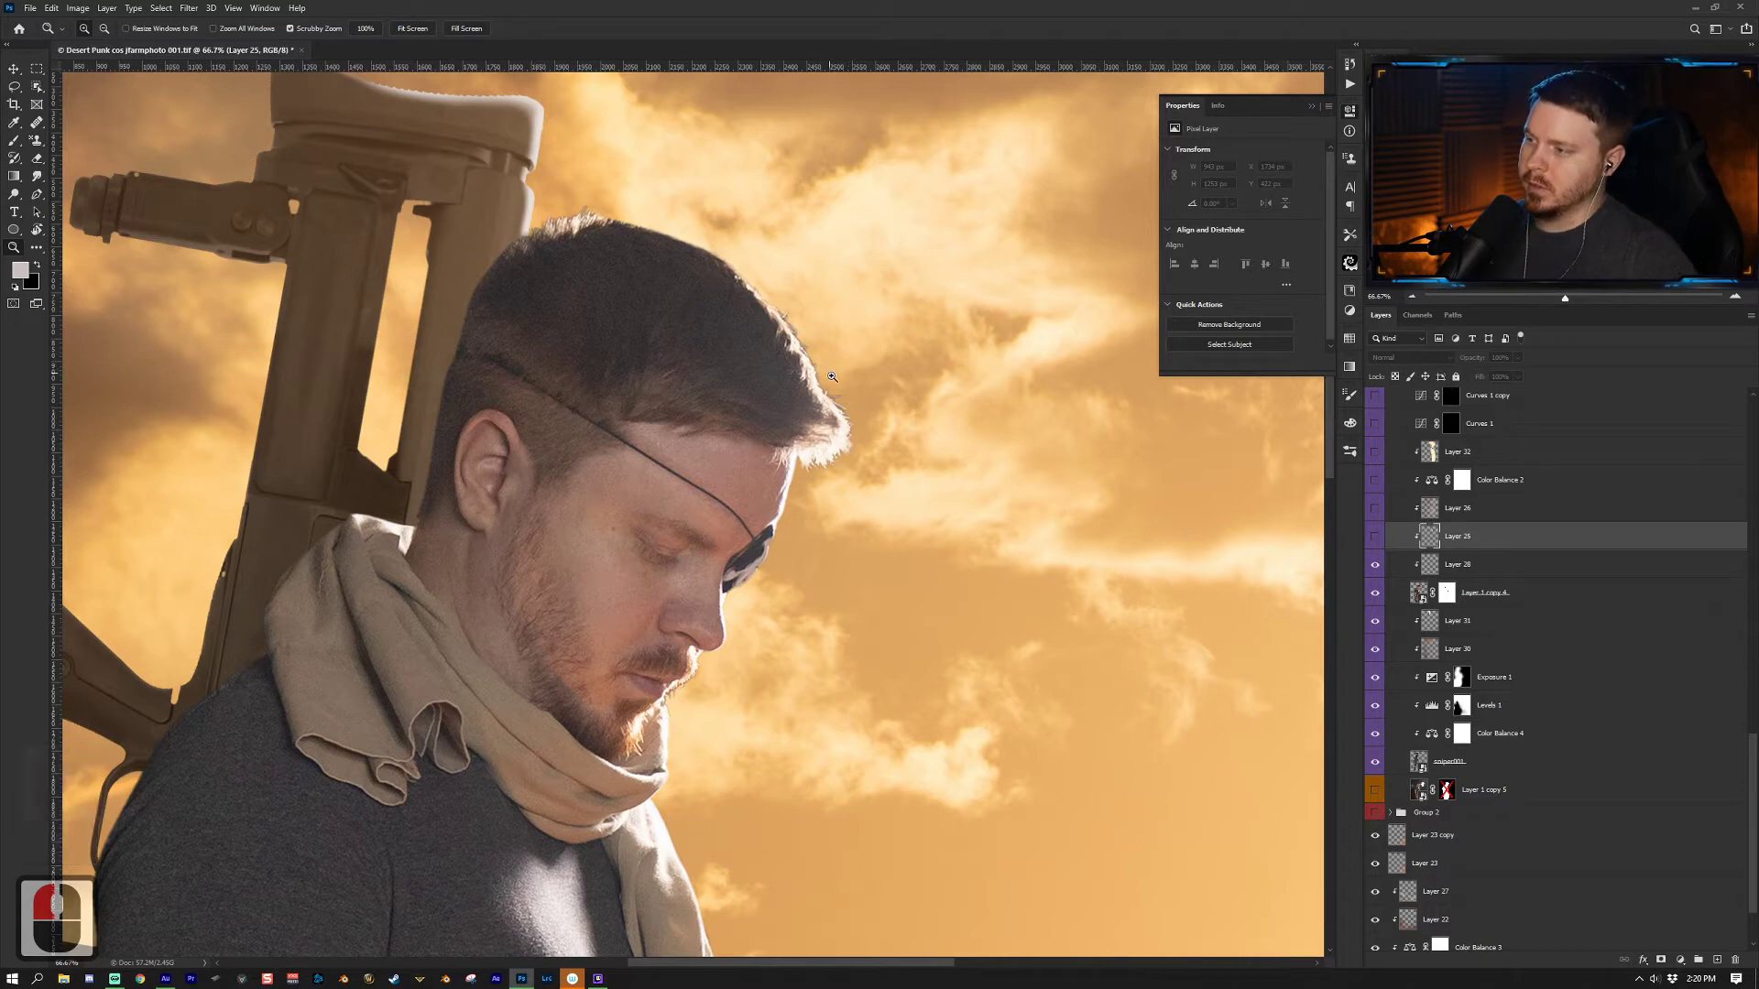
left_click(1375, 536)
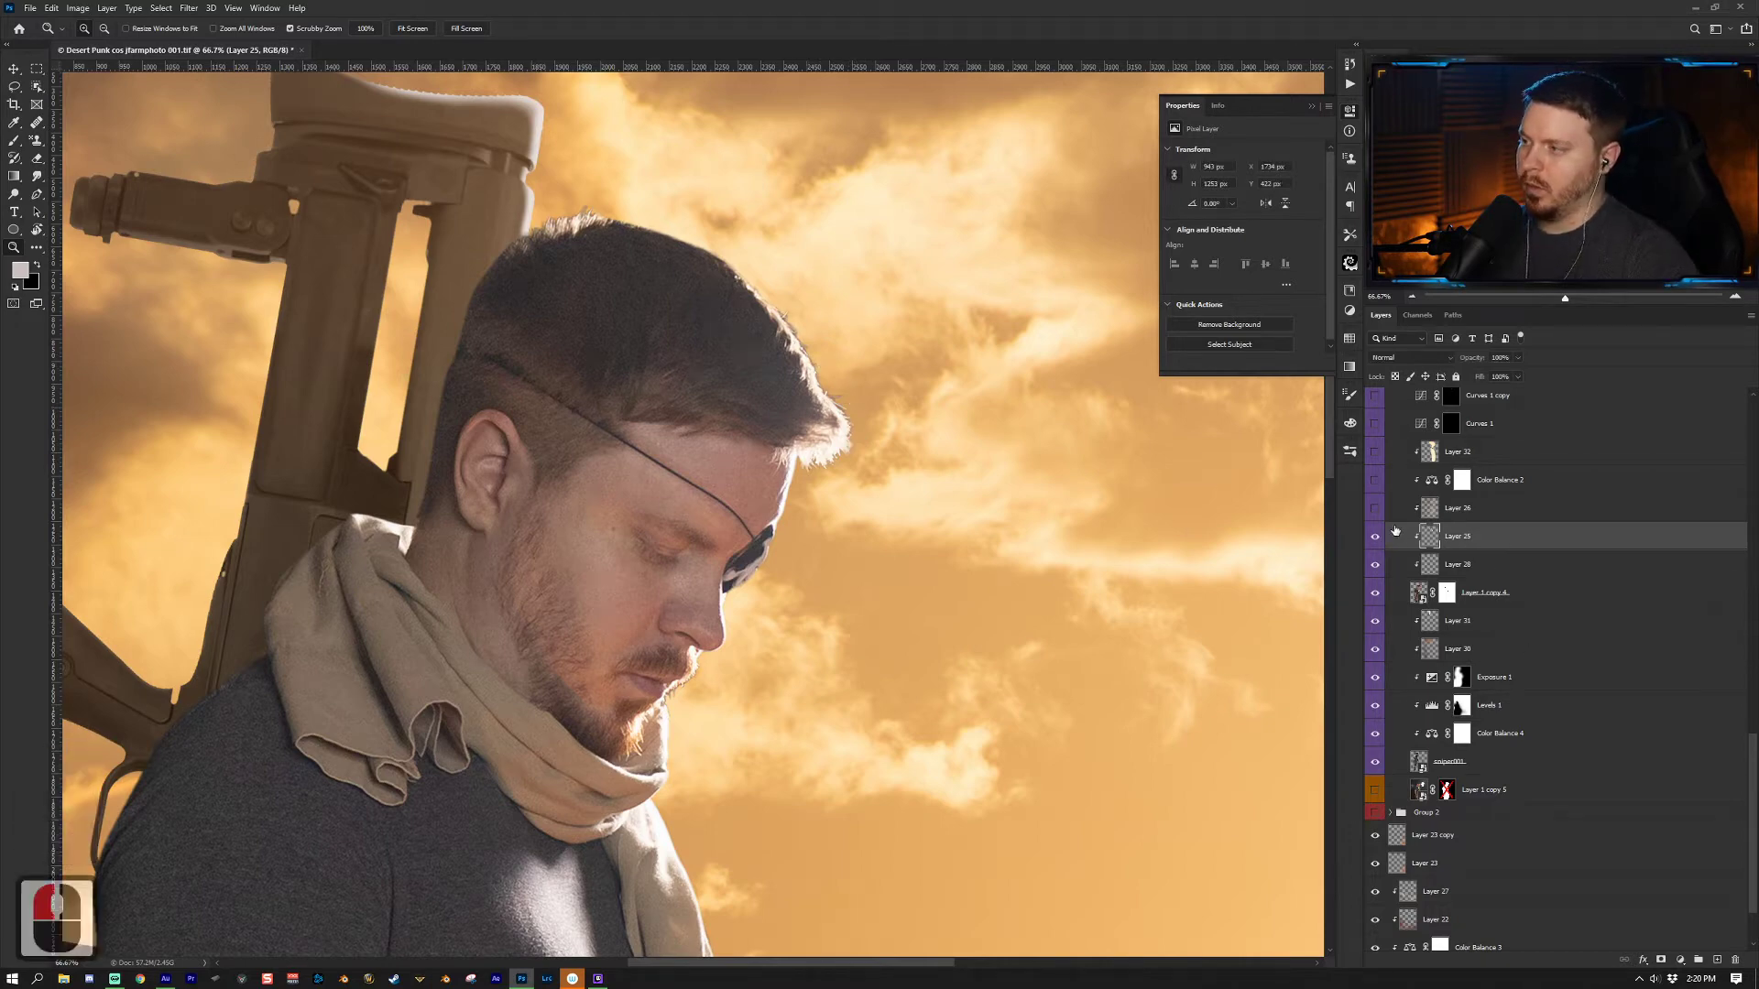
Step: Turn on Layer 26 and compare the whole figure with the layer hidden and shown
key("z")
left_click_drag(967, 424, 857, 424)
key("z")
left_click(1452, 508)
left_click(1375, 508)
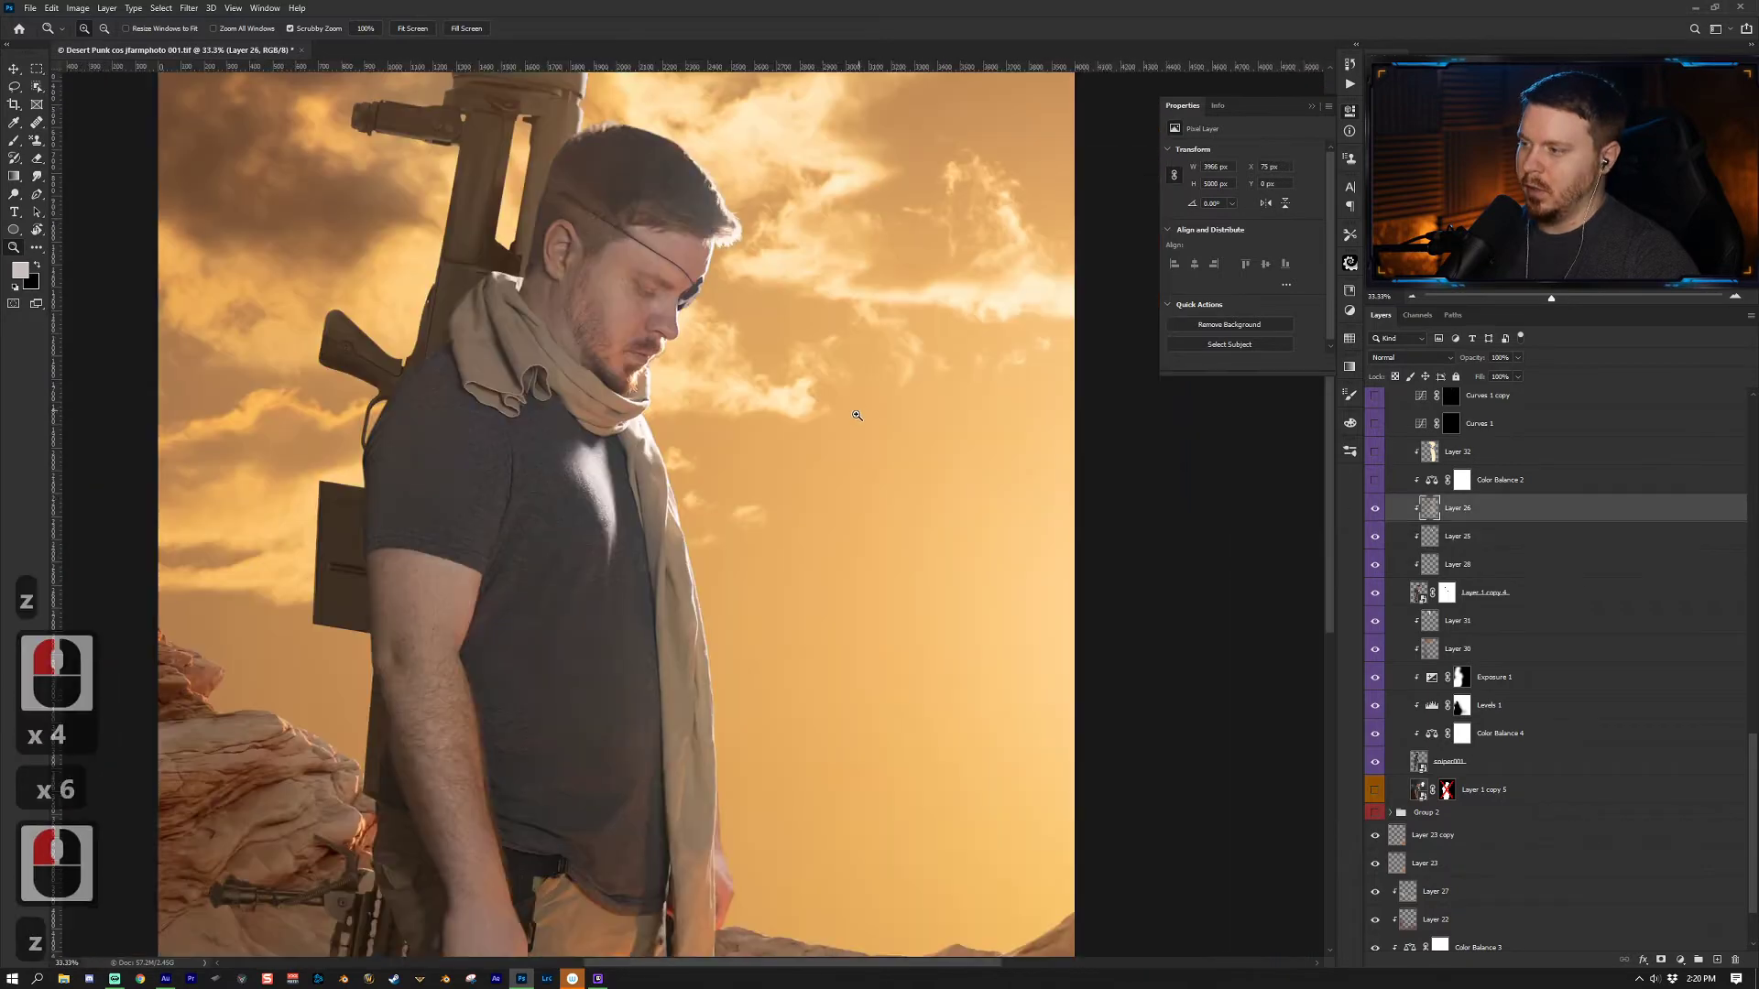
left_click_drag(856, 416, 789, 537)
left_click(791, 541)
key("x")
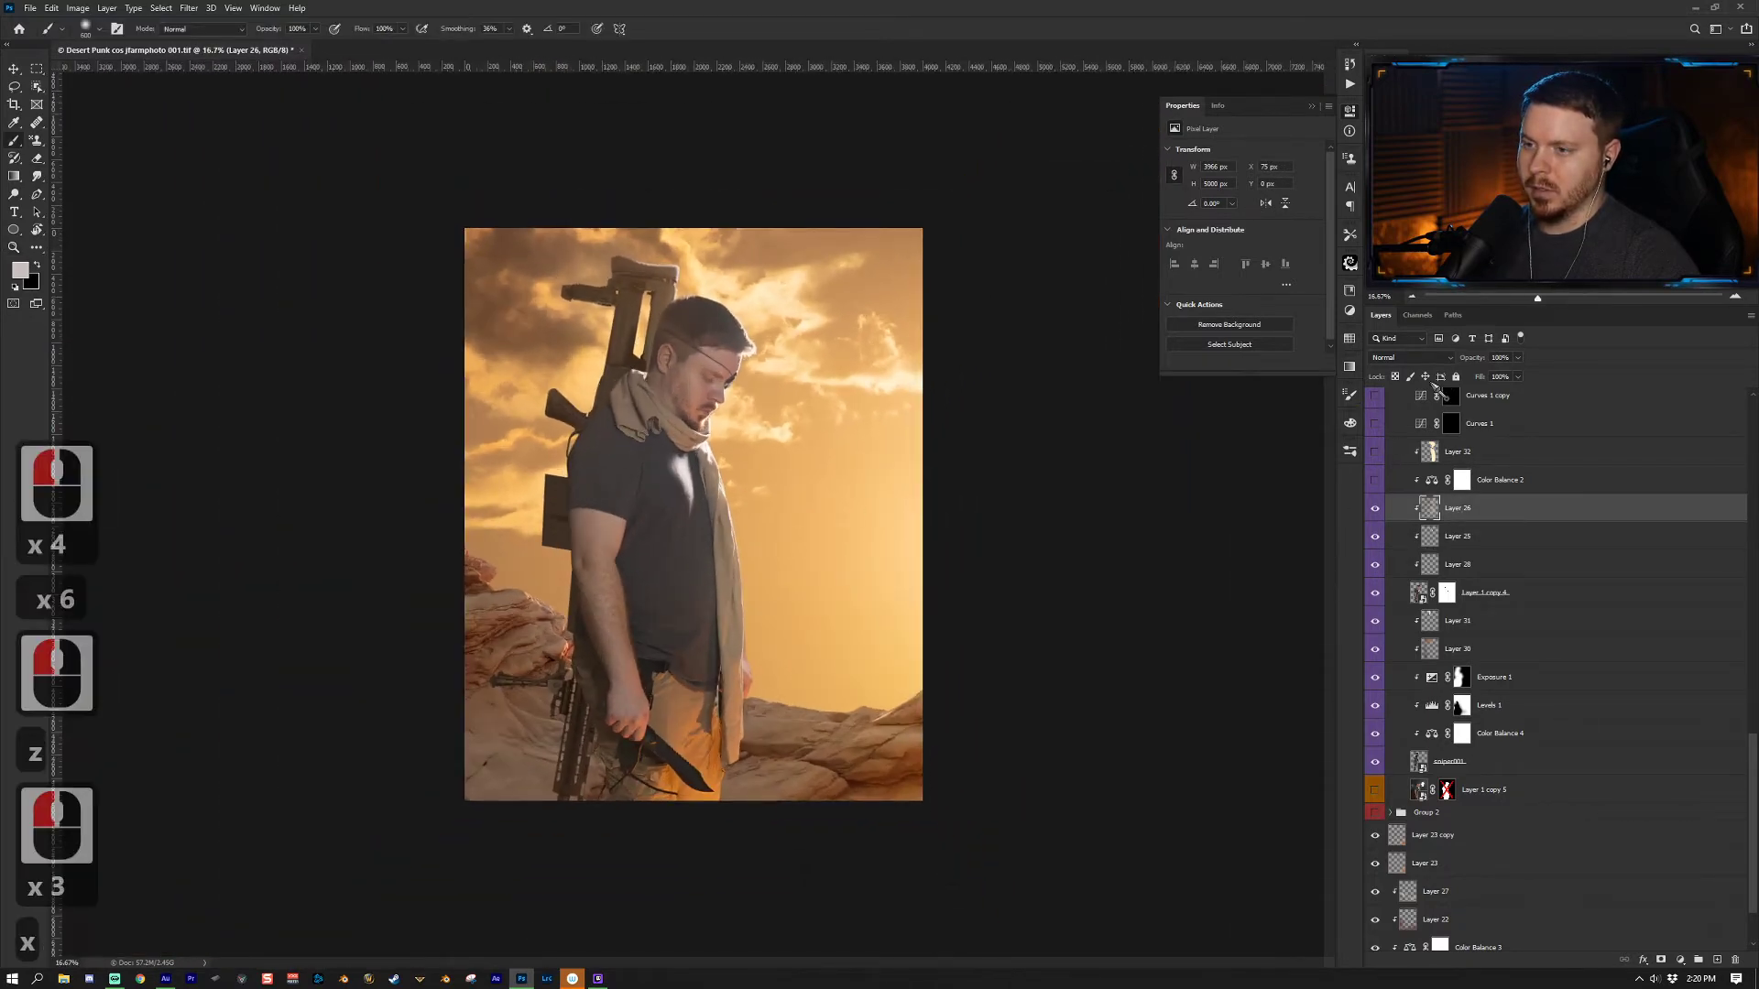
left_click(1375, 507)
left_click(1375, 507)
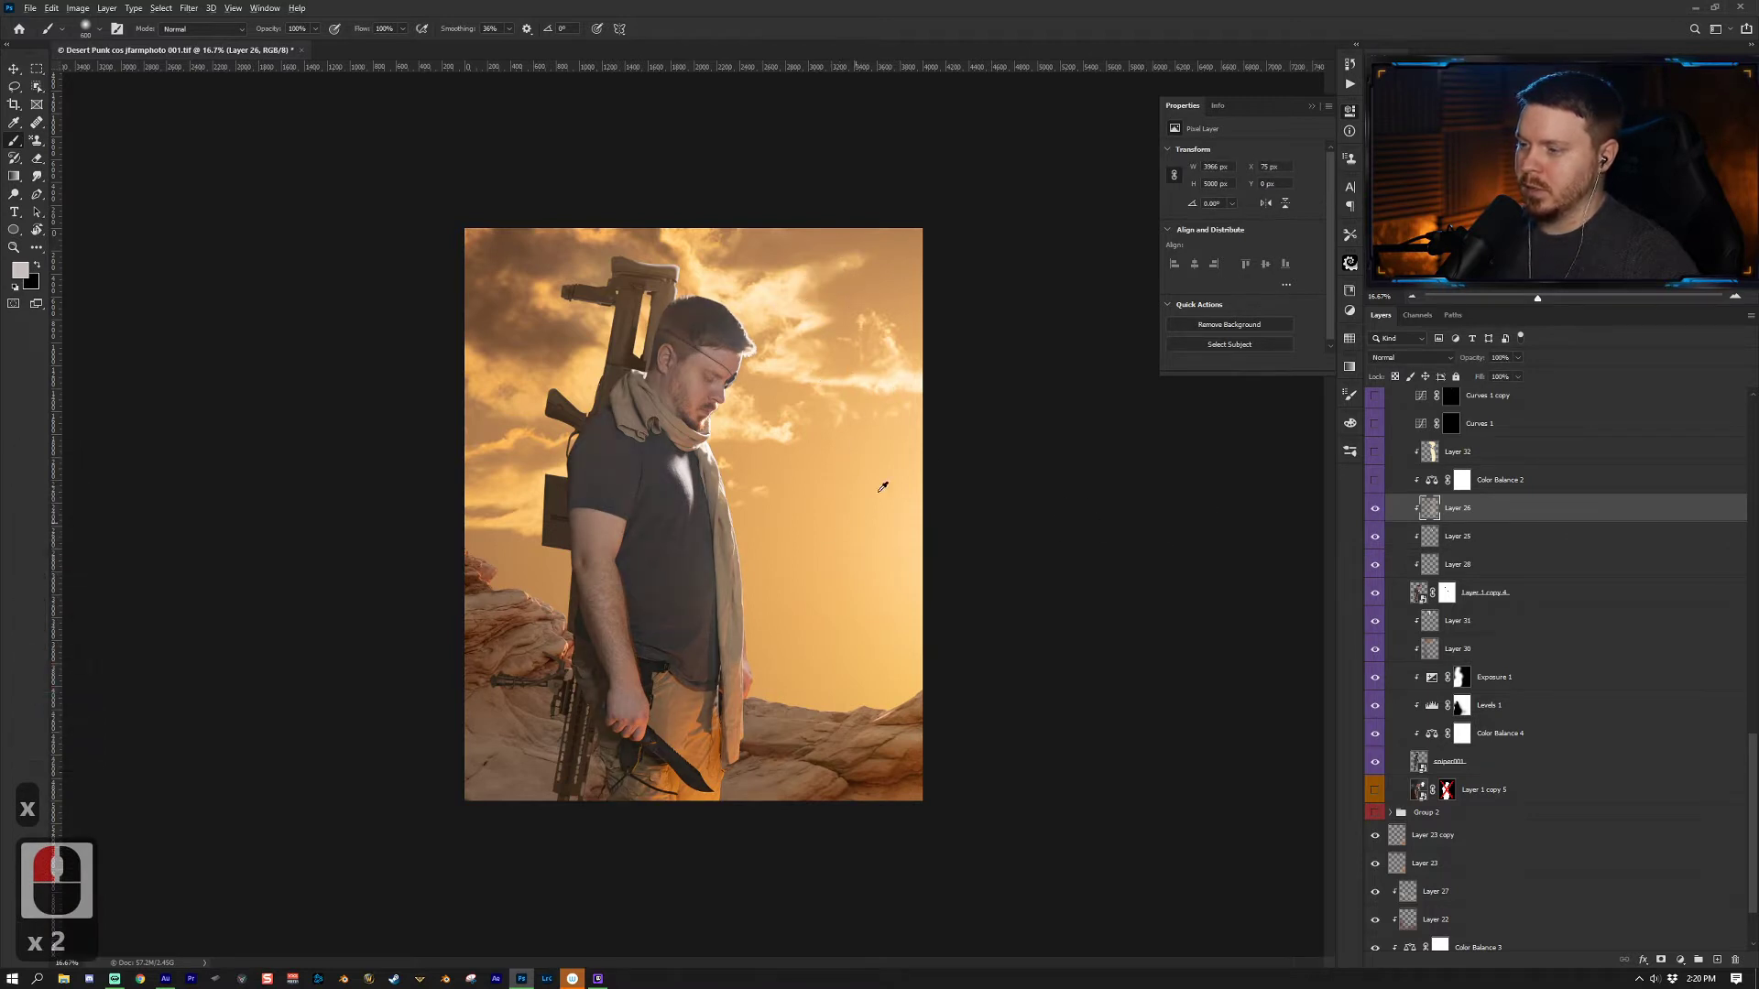
Step: Turn on the Color Balance 2 adjustment and Layer 32 clipped above the man's layer
left_click(1376, 480)
left_click(1474, 476)
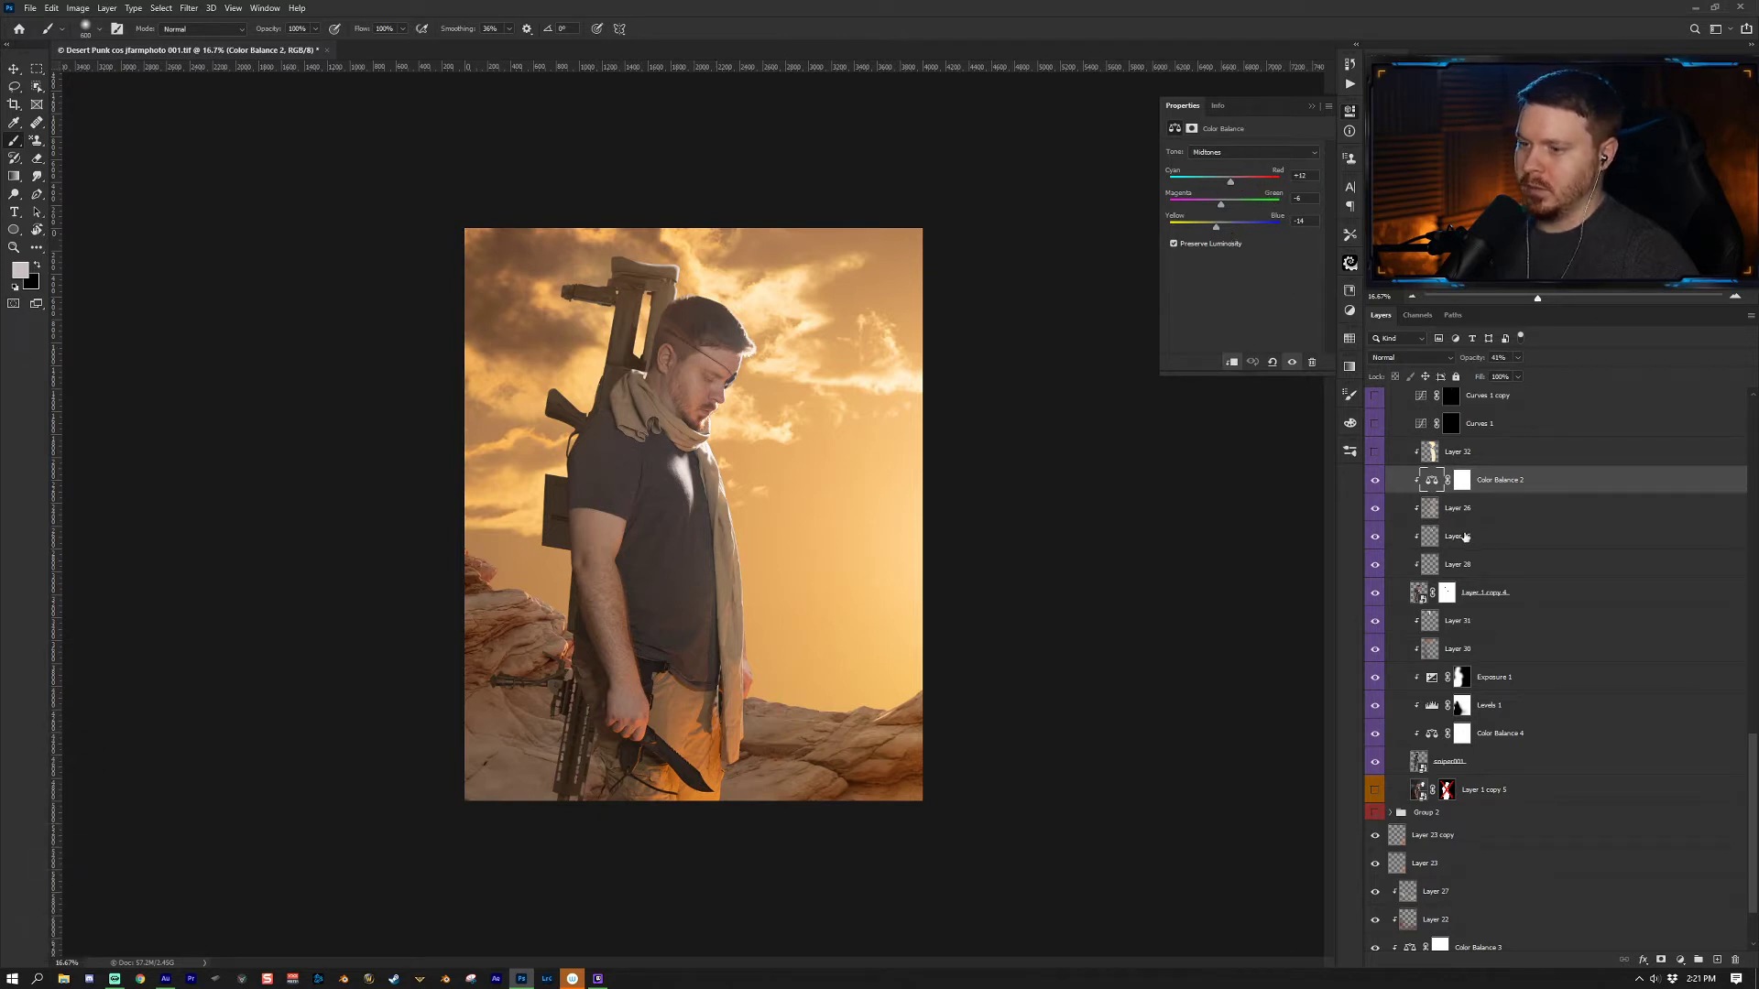
left_click(1374, 452)
left_click(1461, 451)
Step: Turn on the Curves 1 adjustment and compare the man's upper body with it hidden and shown
key("z")
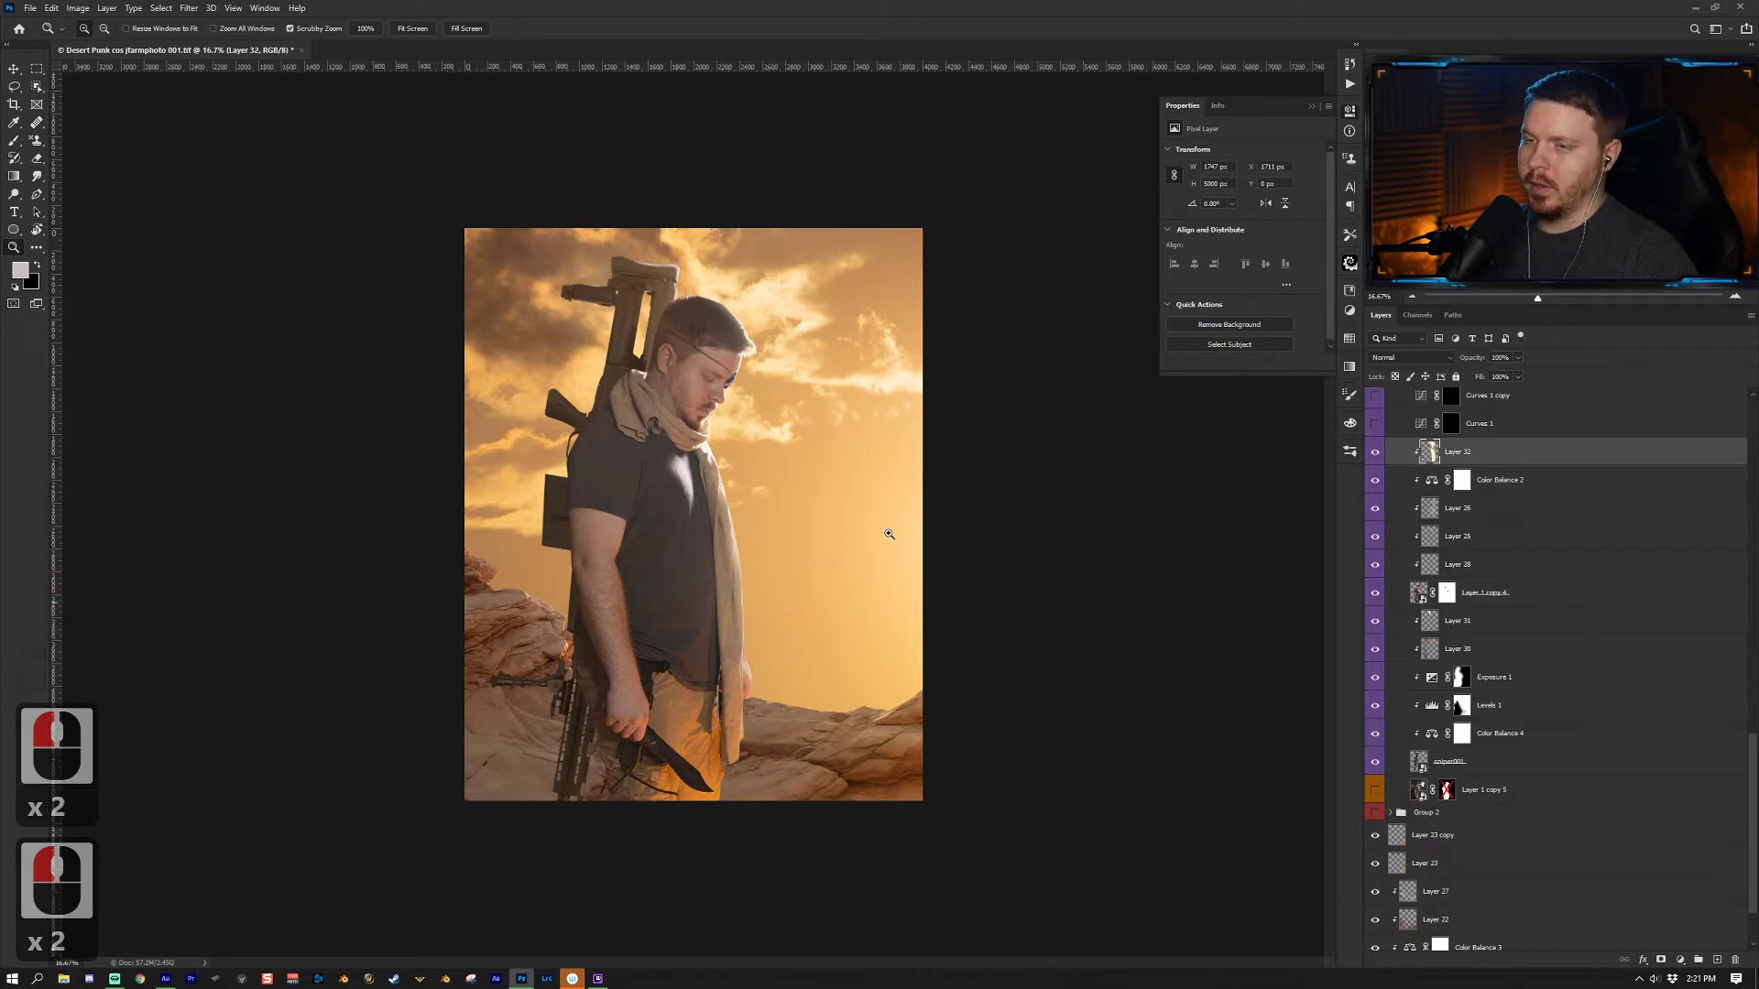
left_click(1542, 427)
scroll(1540, 491, "up", 4)
left_click(715, 281)
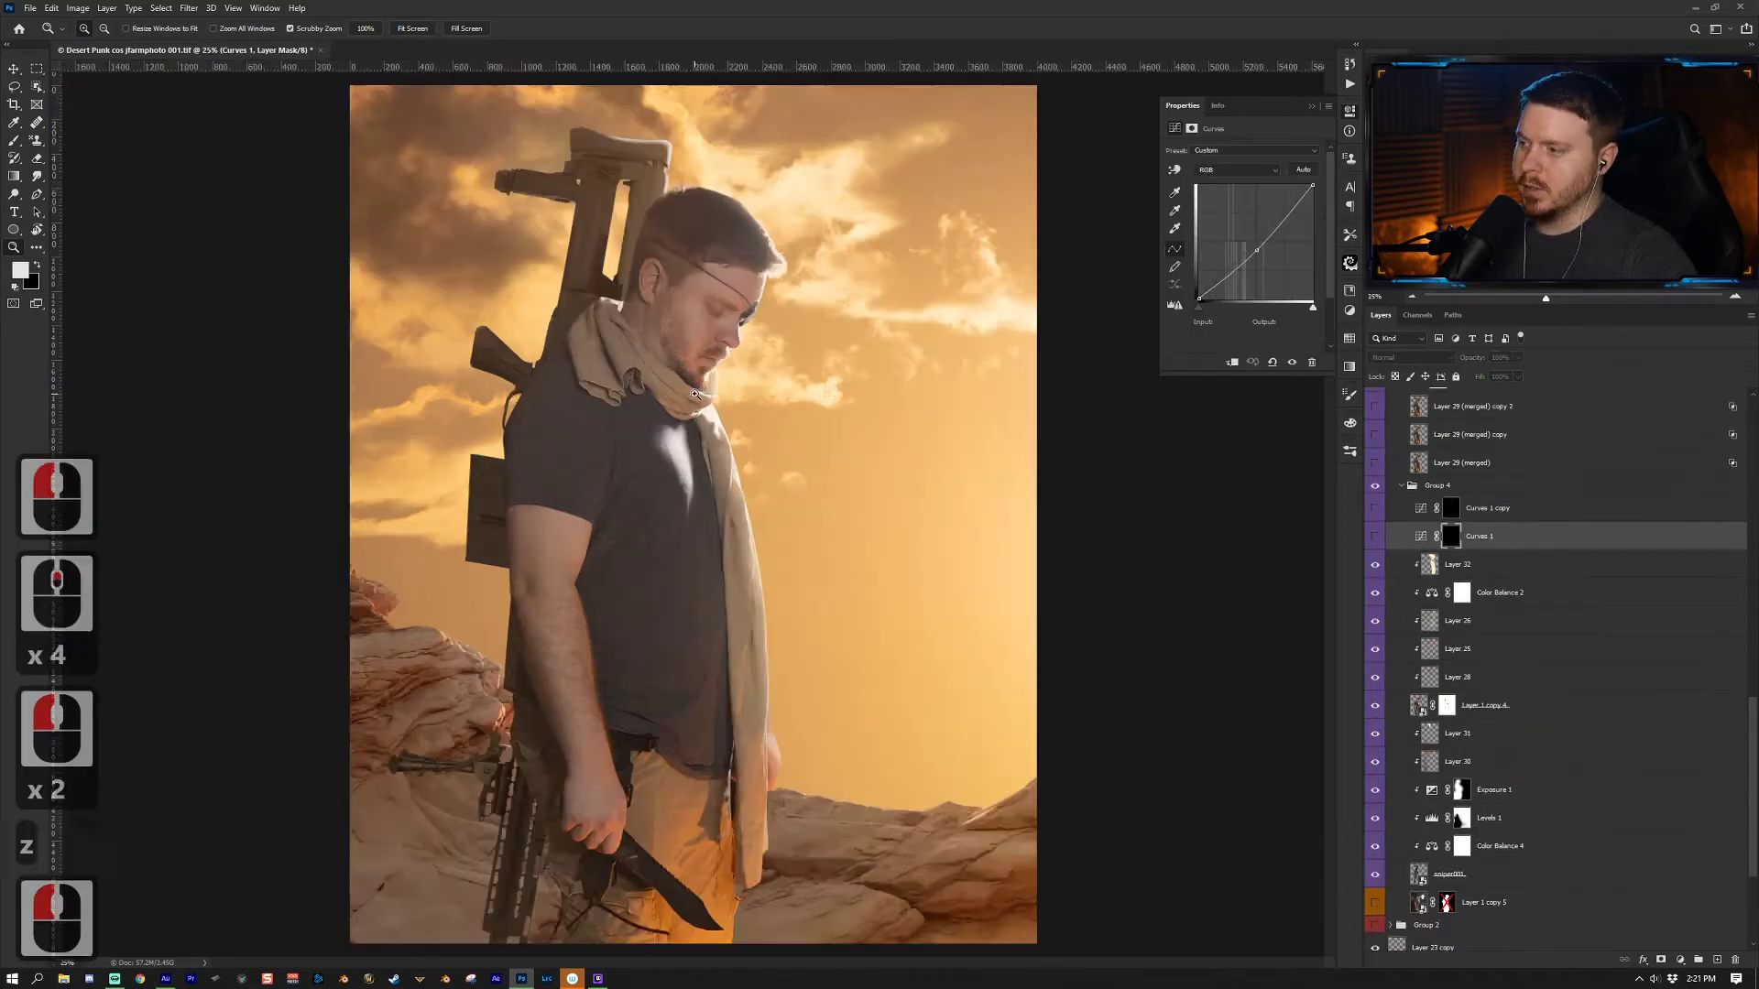
left_click_drag(716, 281, 741, 370)
key("z")
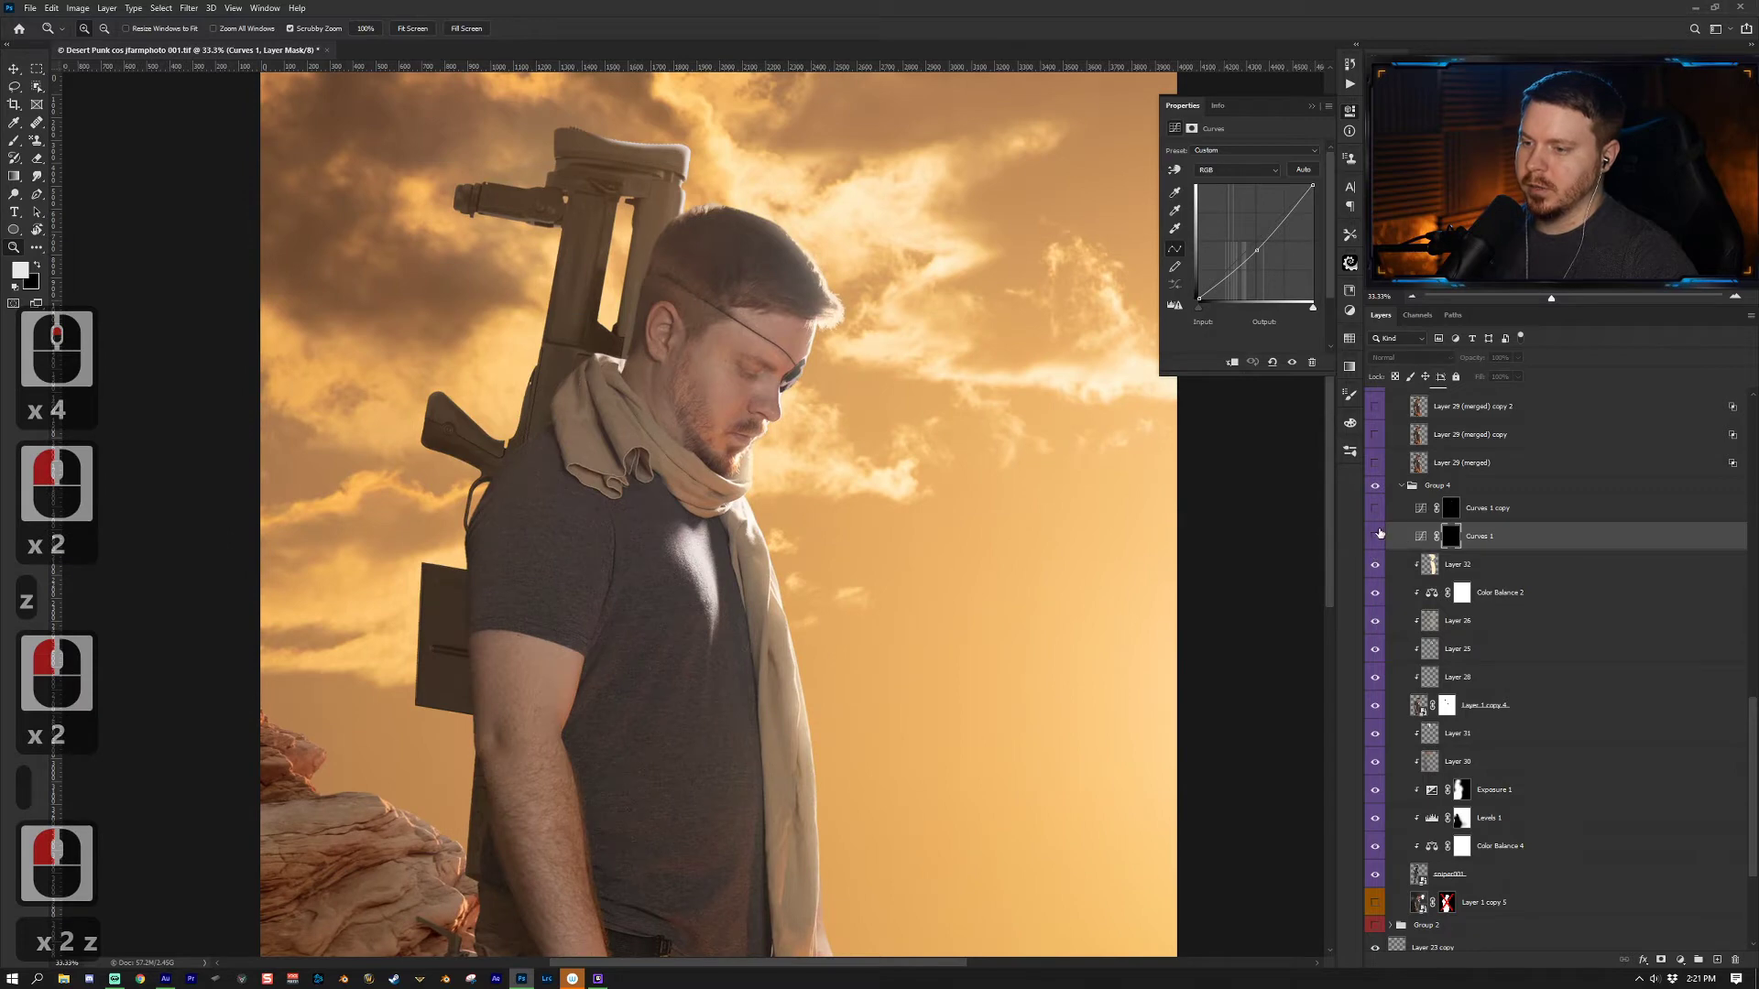
left_click(1376, 536)
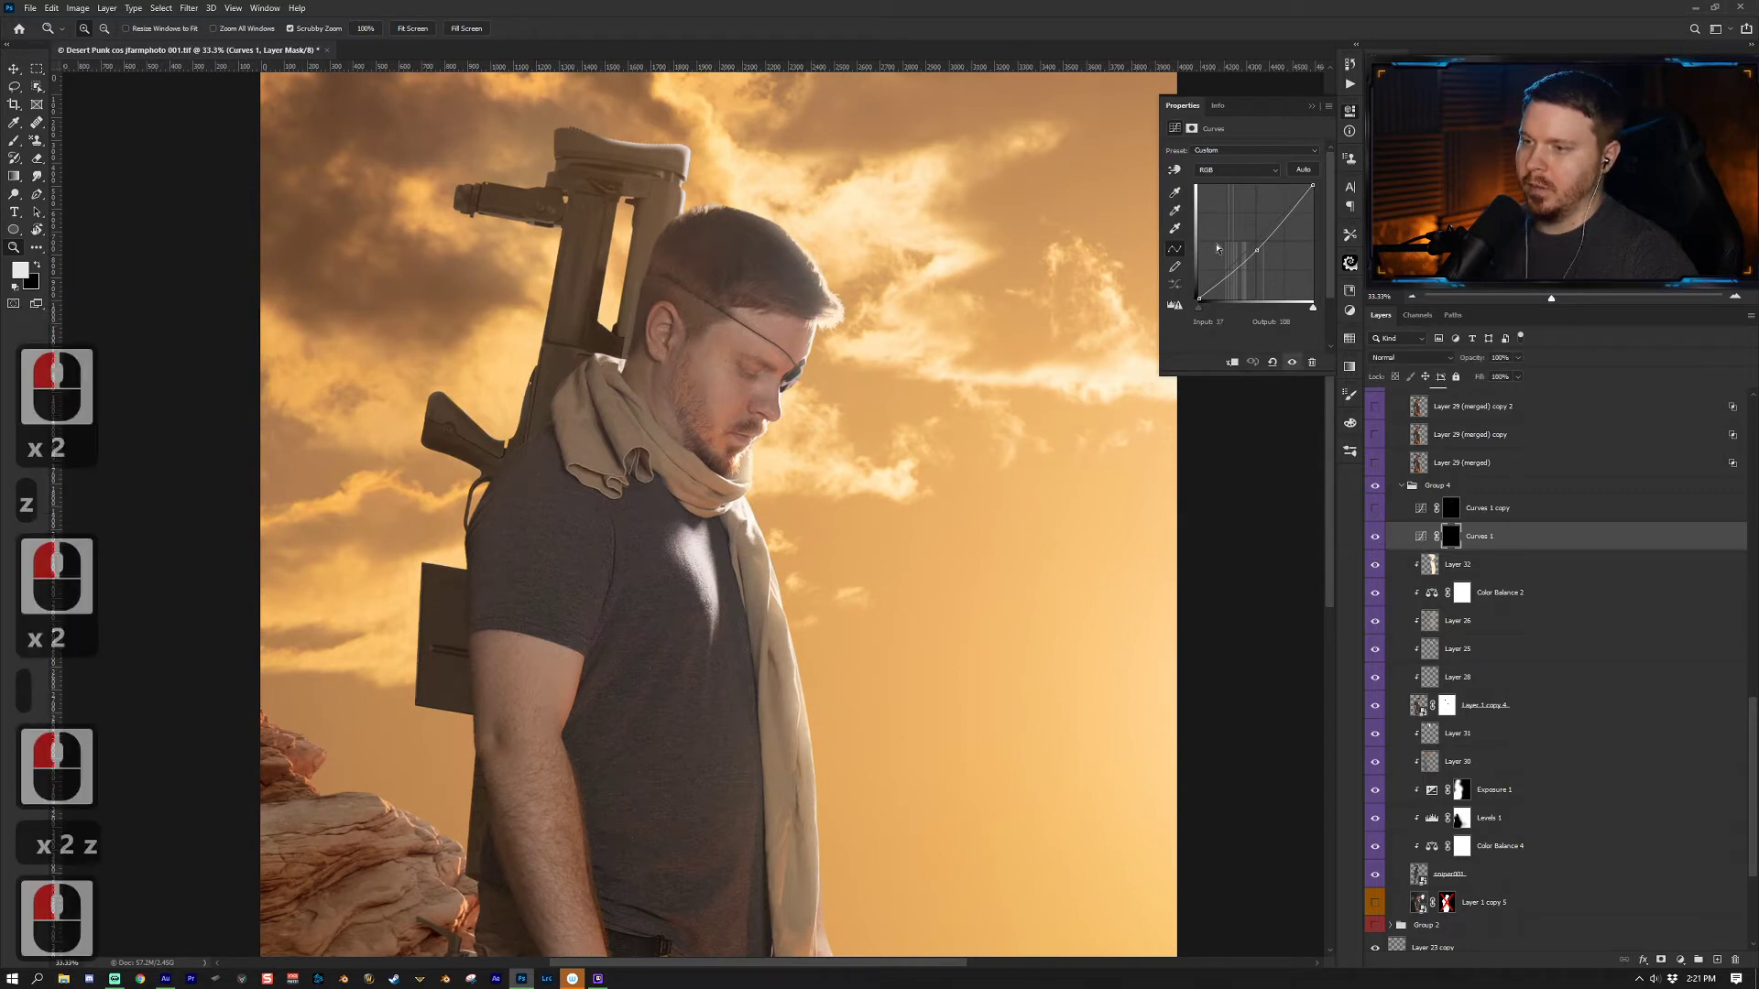
left_click(1374, 538)
left_click(1374, 537)
left_click(1375, 536)
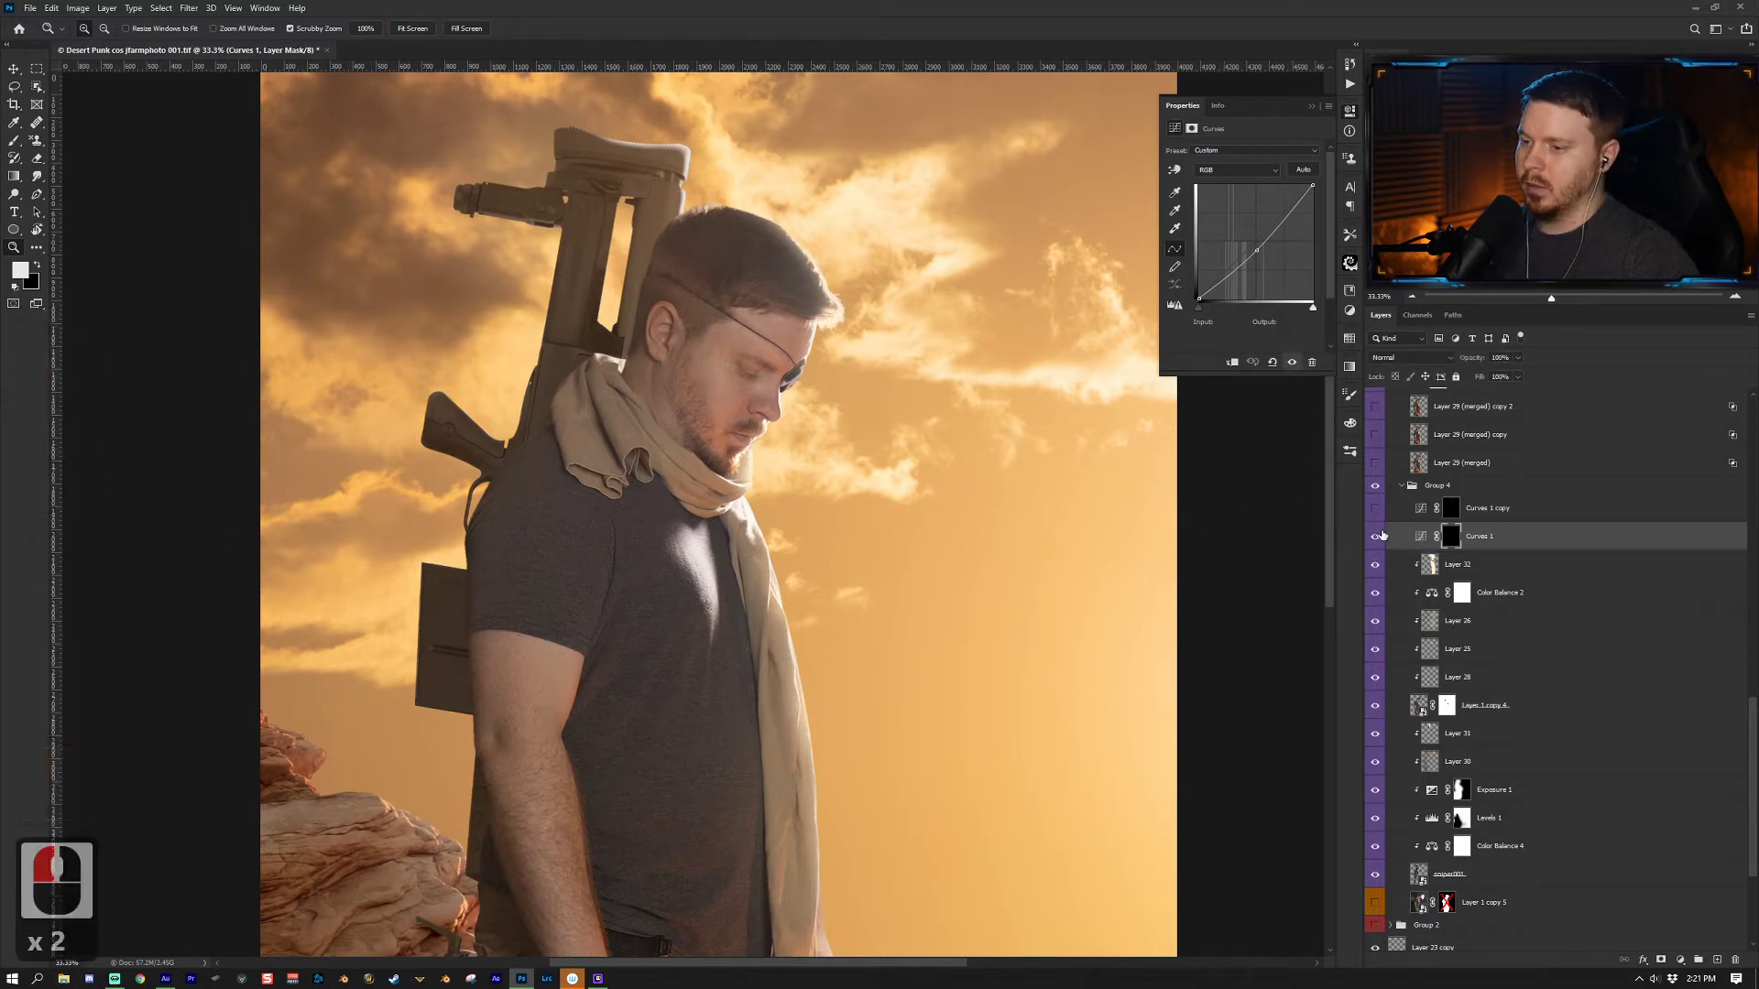
left_click(1375, 536)
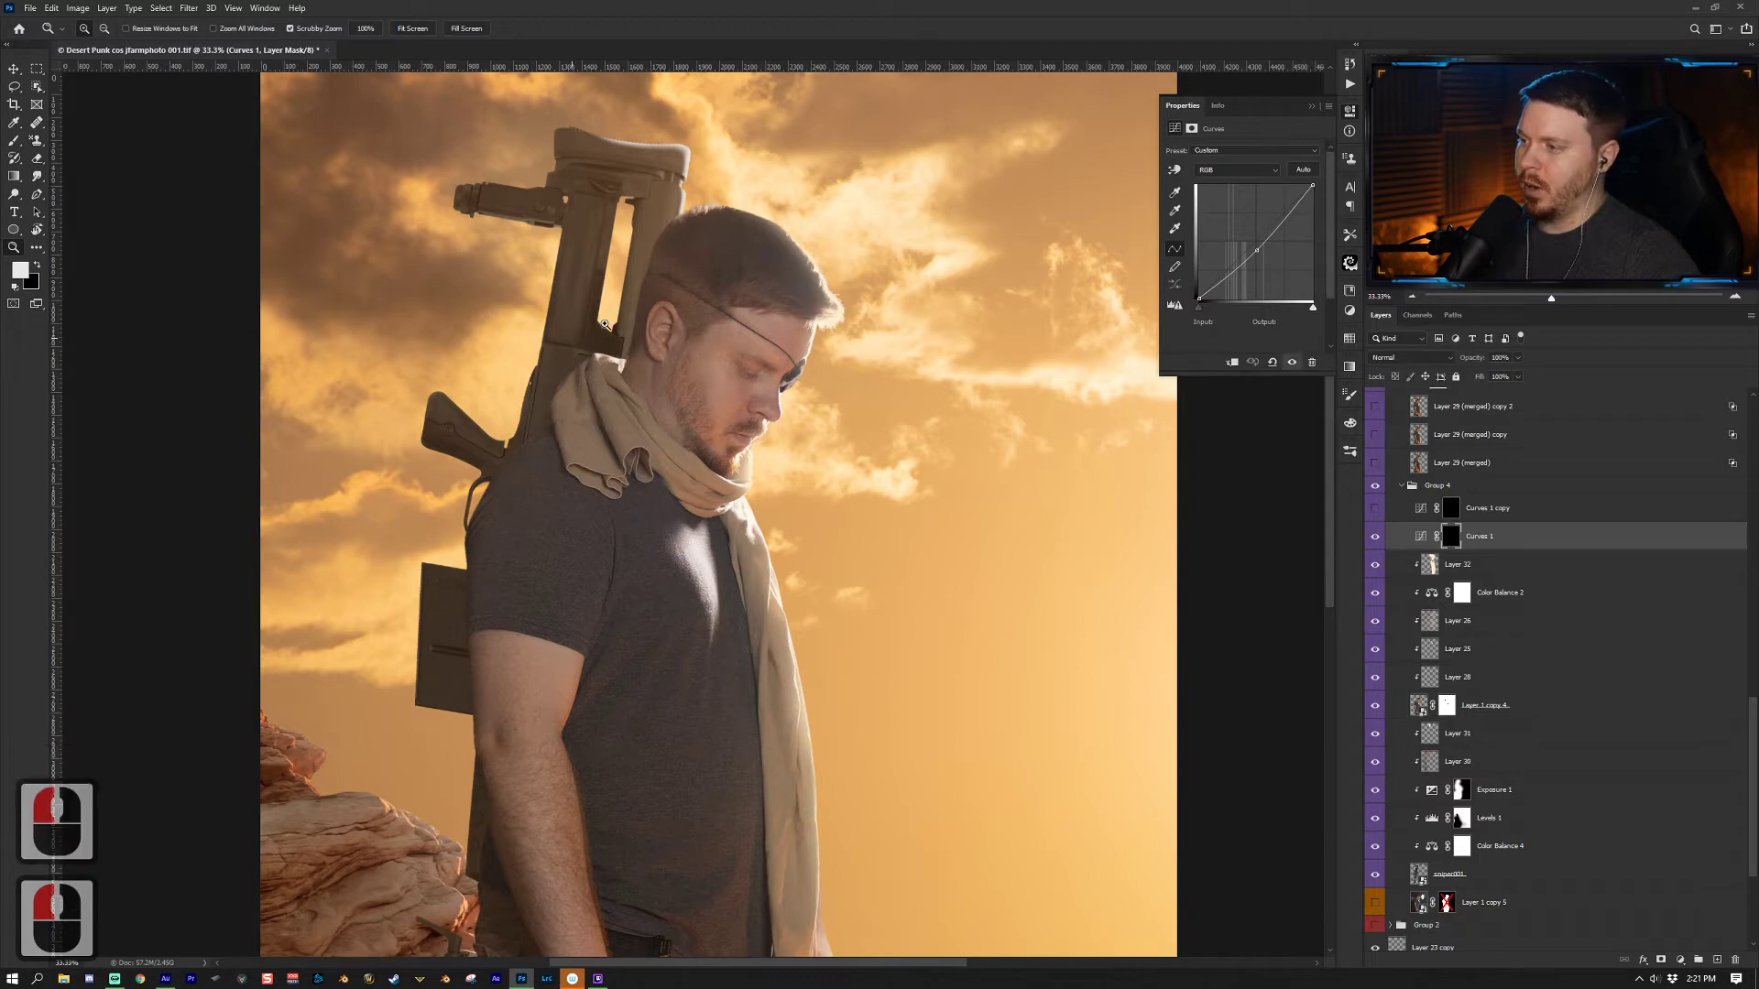
Step: Turn on the Curves 1 copy adjustment and the Layer 29 (merged) layer above Group 4
left_click(1427, 515)
left_click(1375, 507)
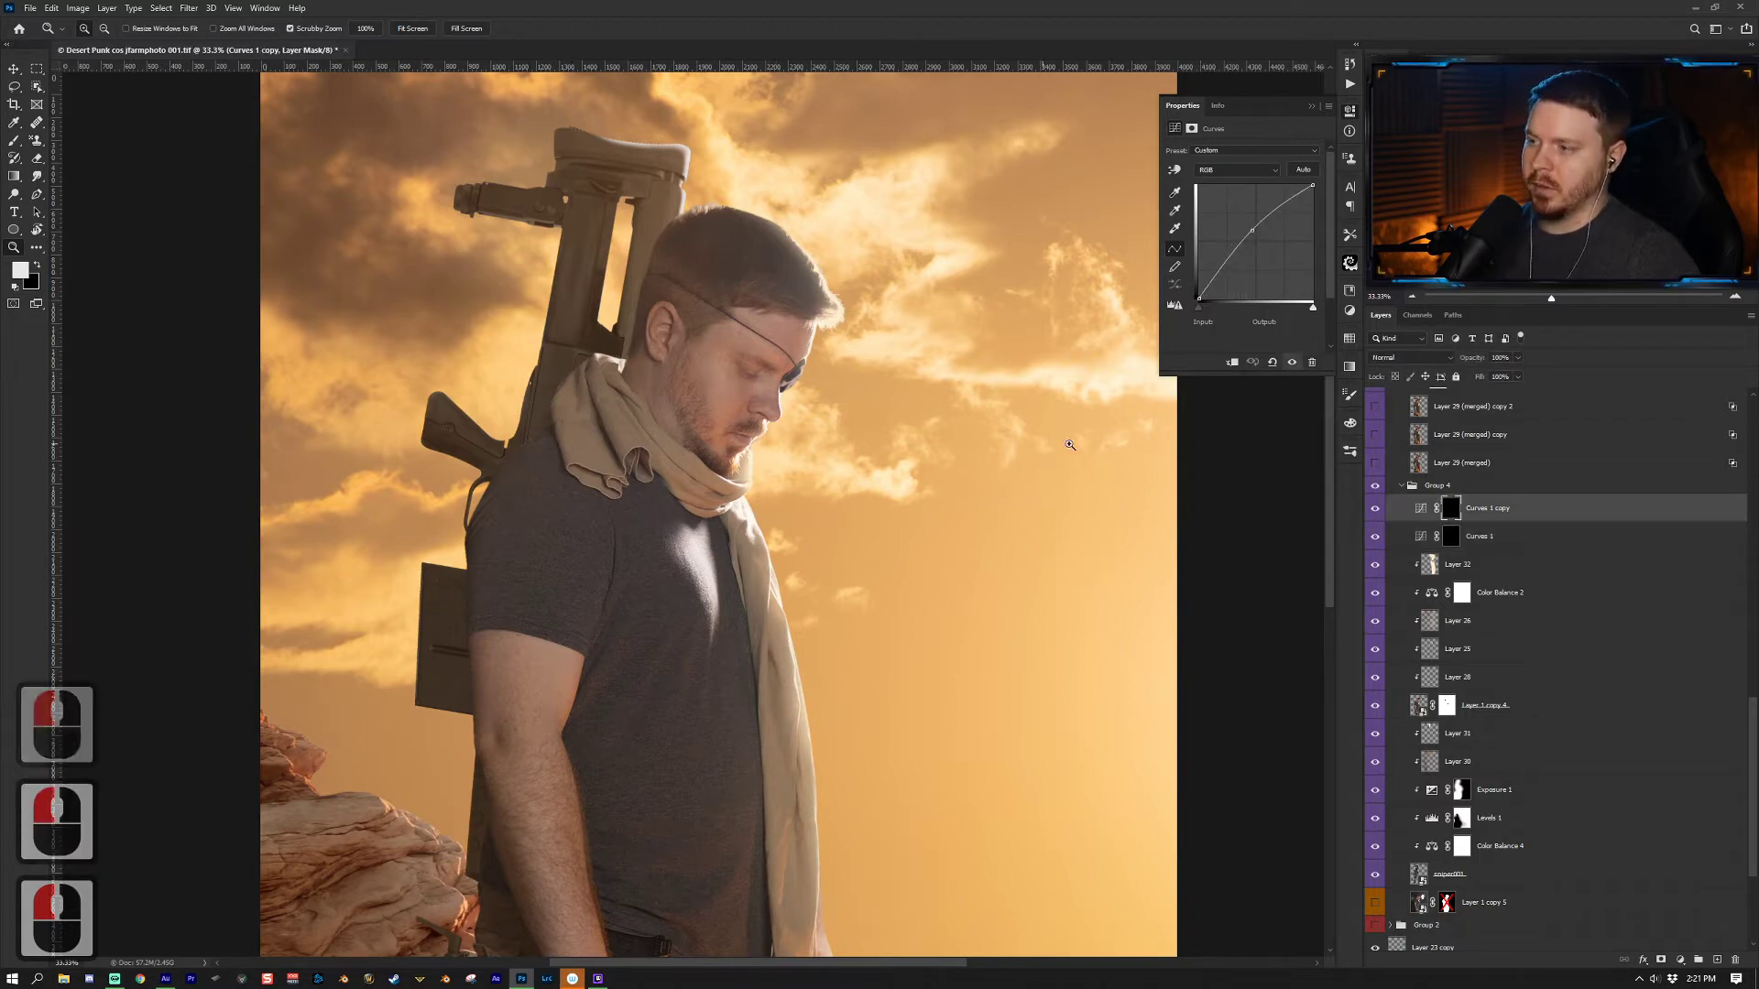
scroll(1448, 451, "up", 3)
left_click(1489, 601)
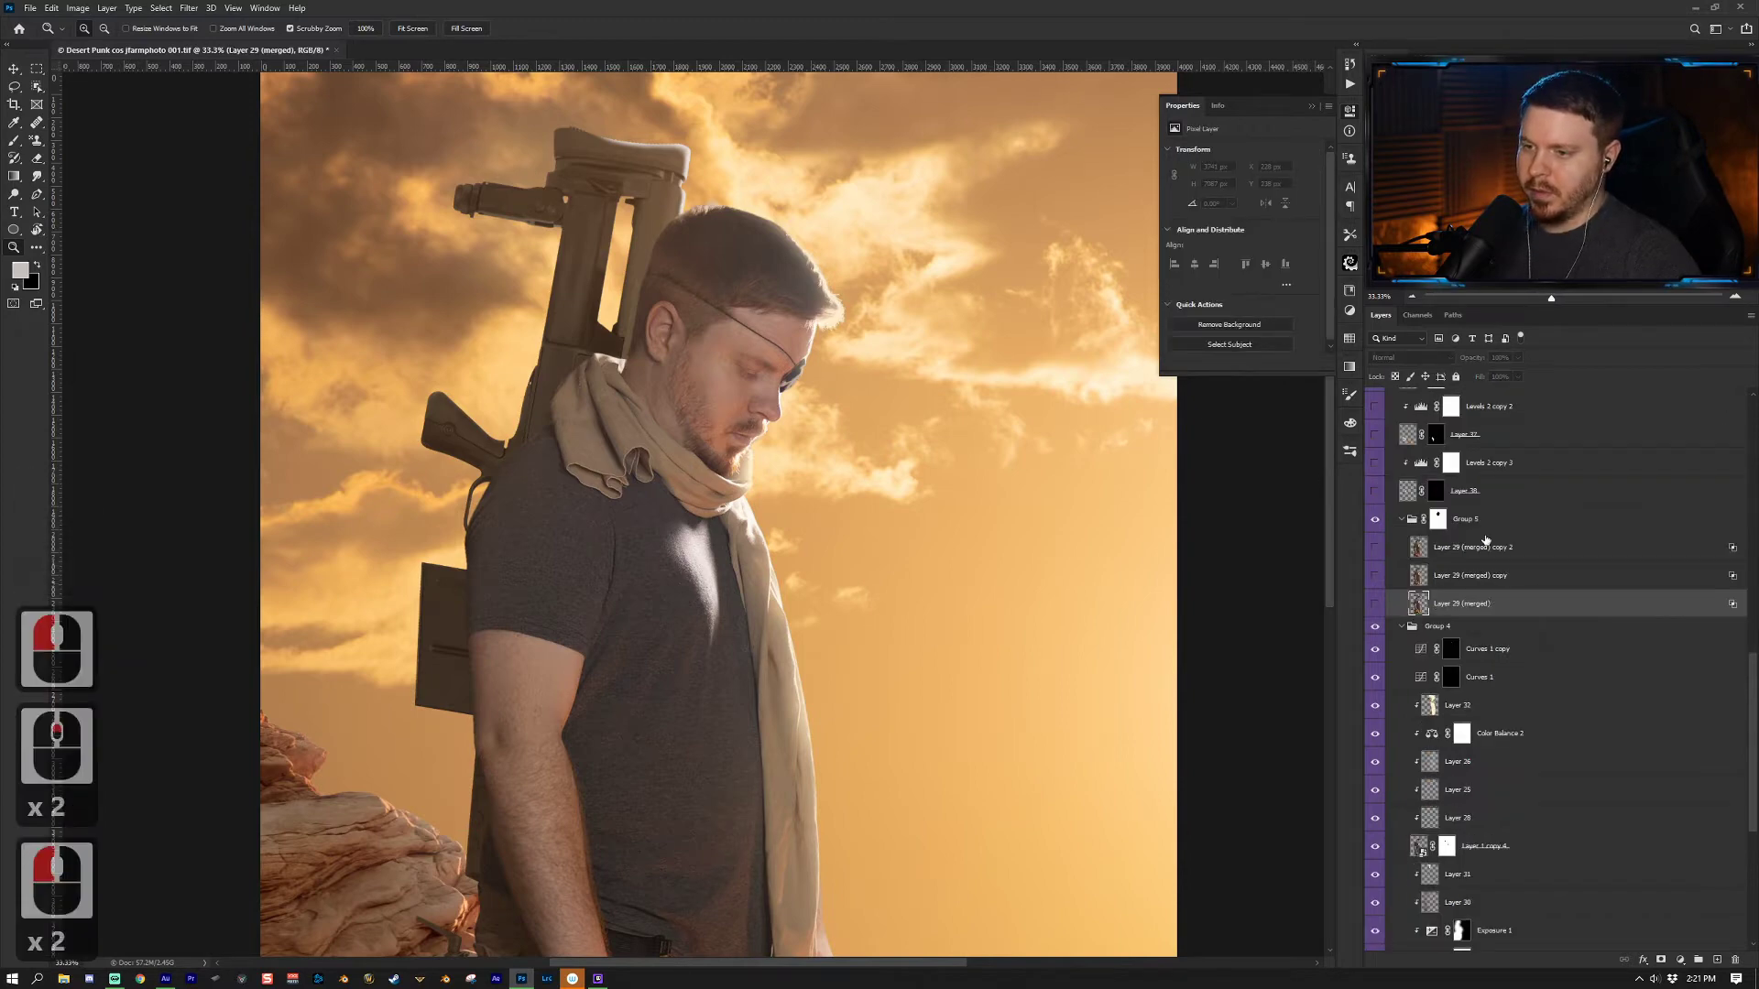
left_click_drag(753, 671, 816, 611)
scroll(816, 611, "left", 15)
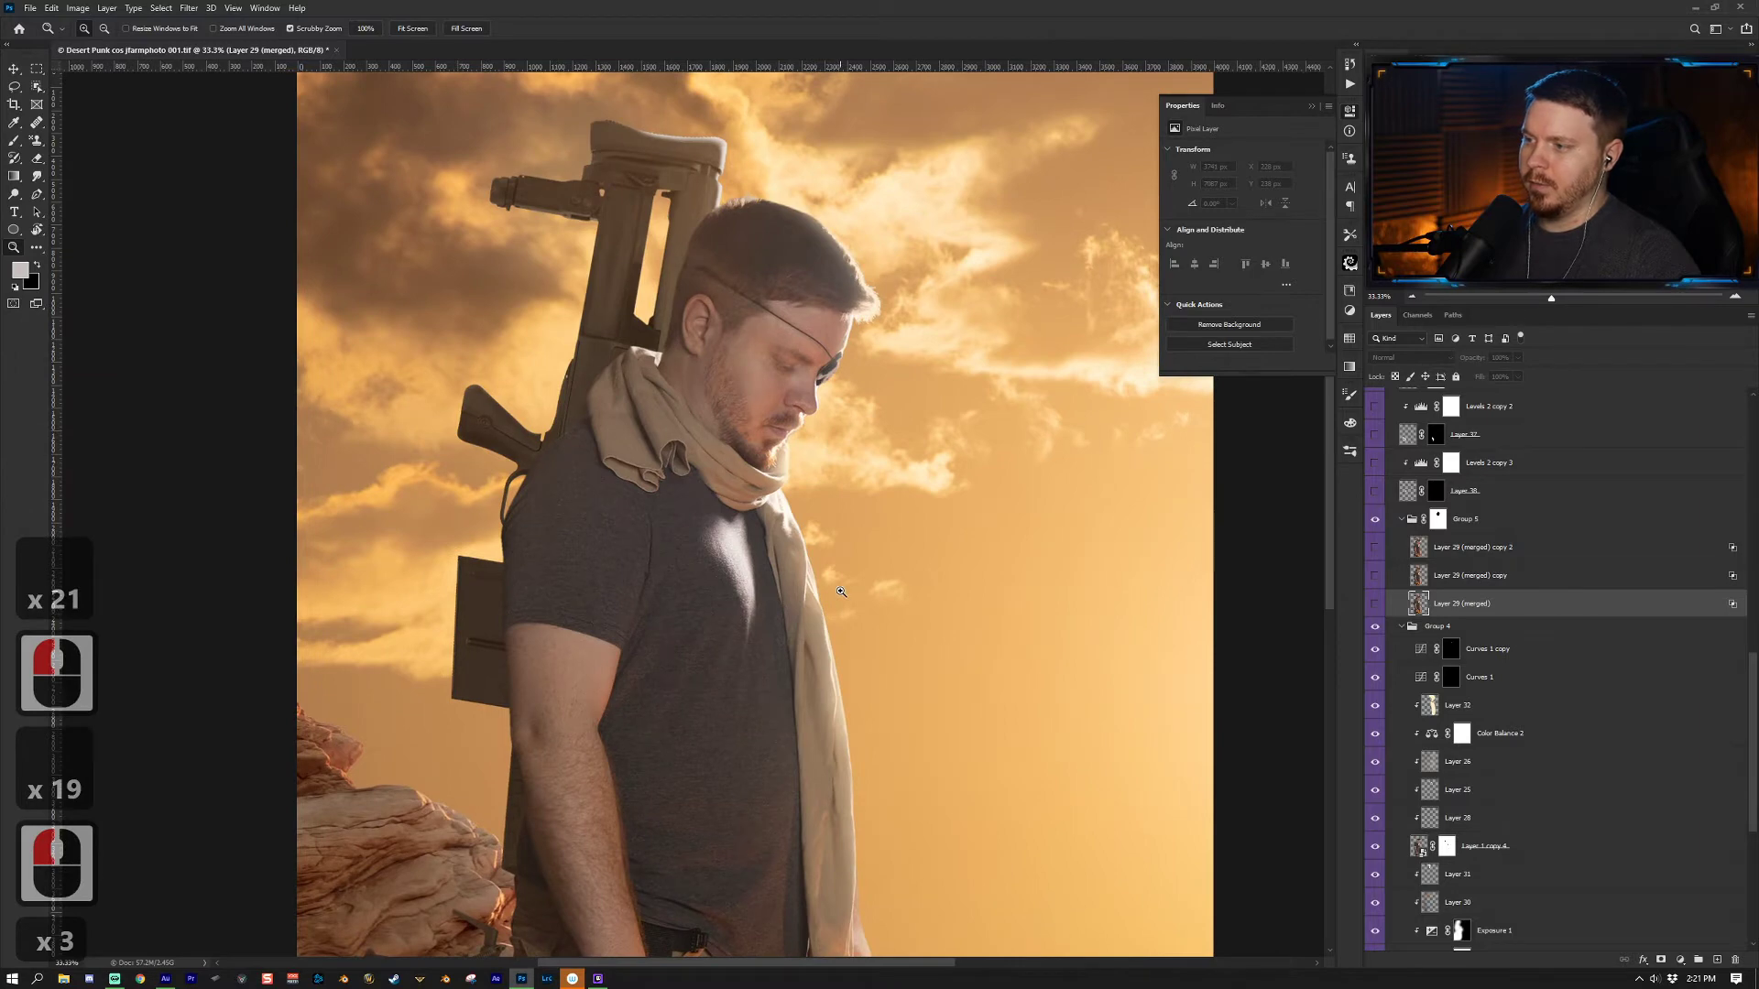
left_click(1376, 604)
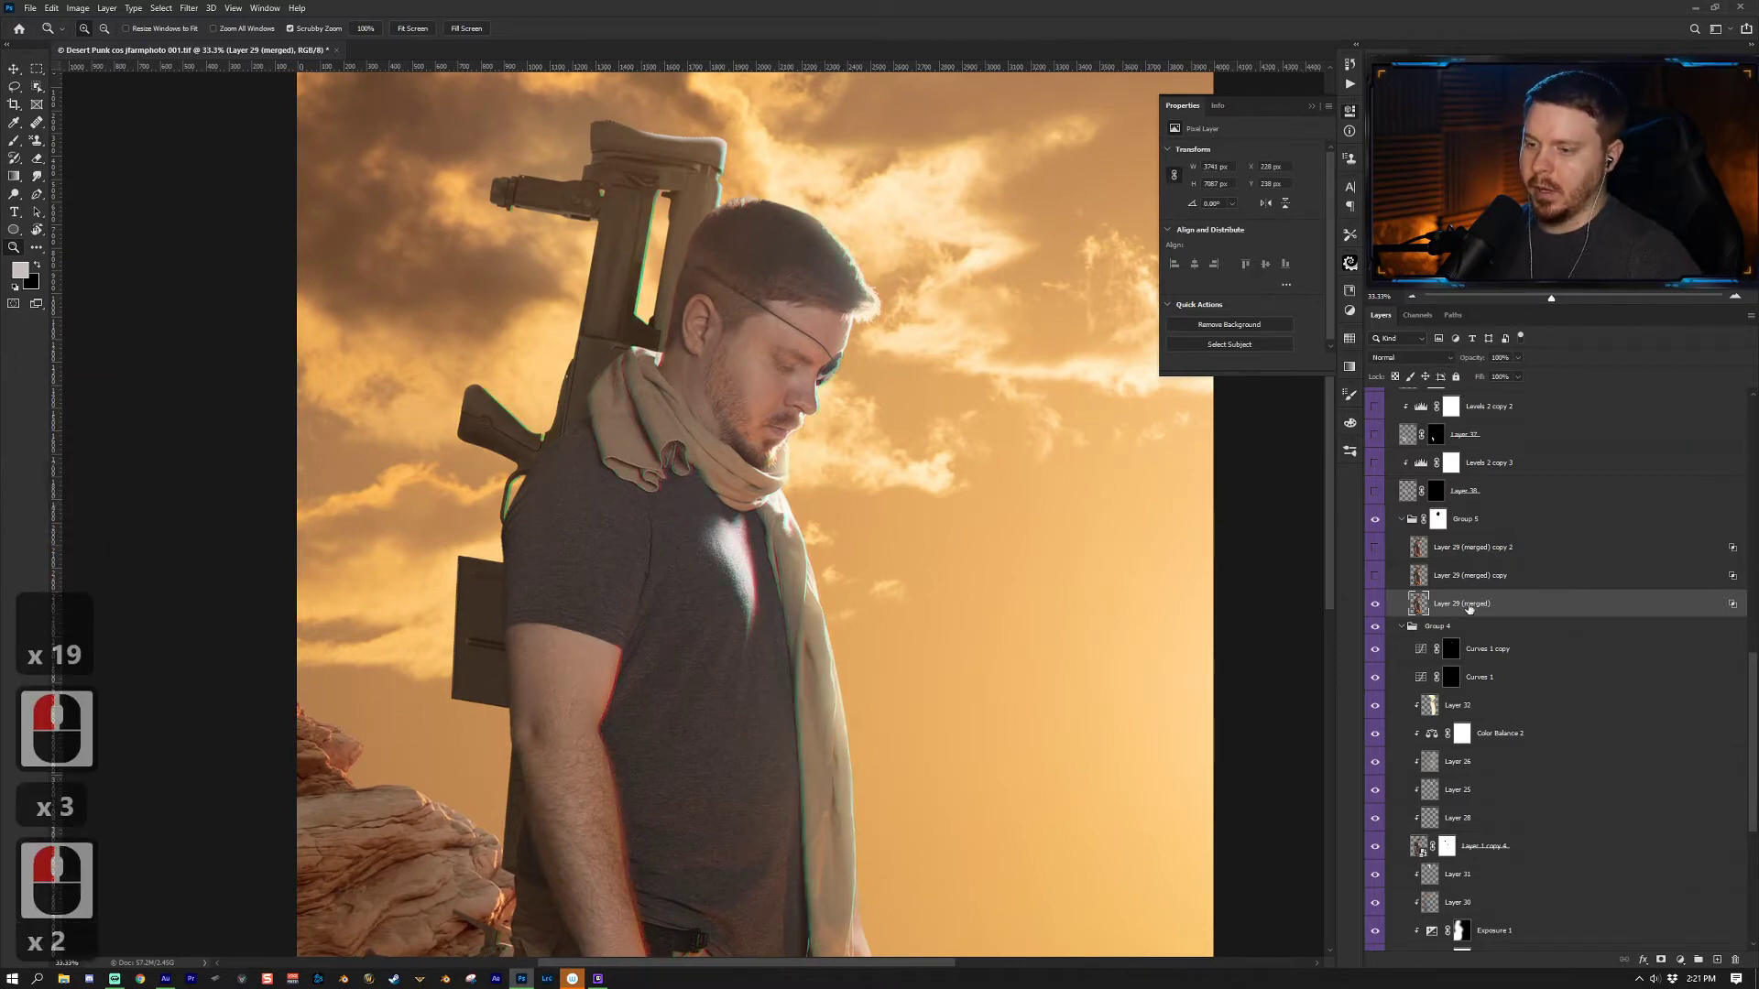
Step: Stamp Group 4 and its layers down to the man's base layer into one merged layer and delete that merged copy
left_click(1458, 628)
scroll(1465, 696, "down", 8)
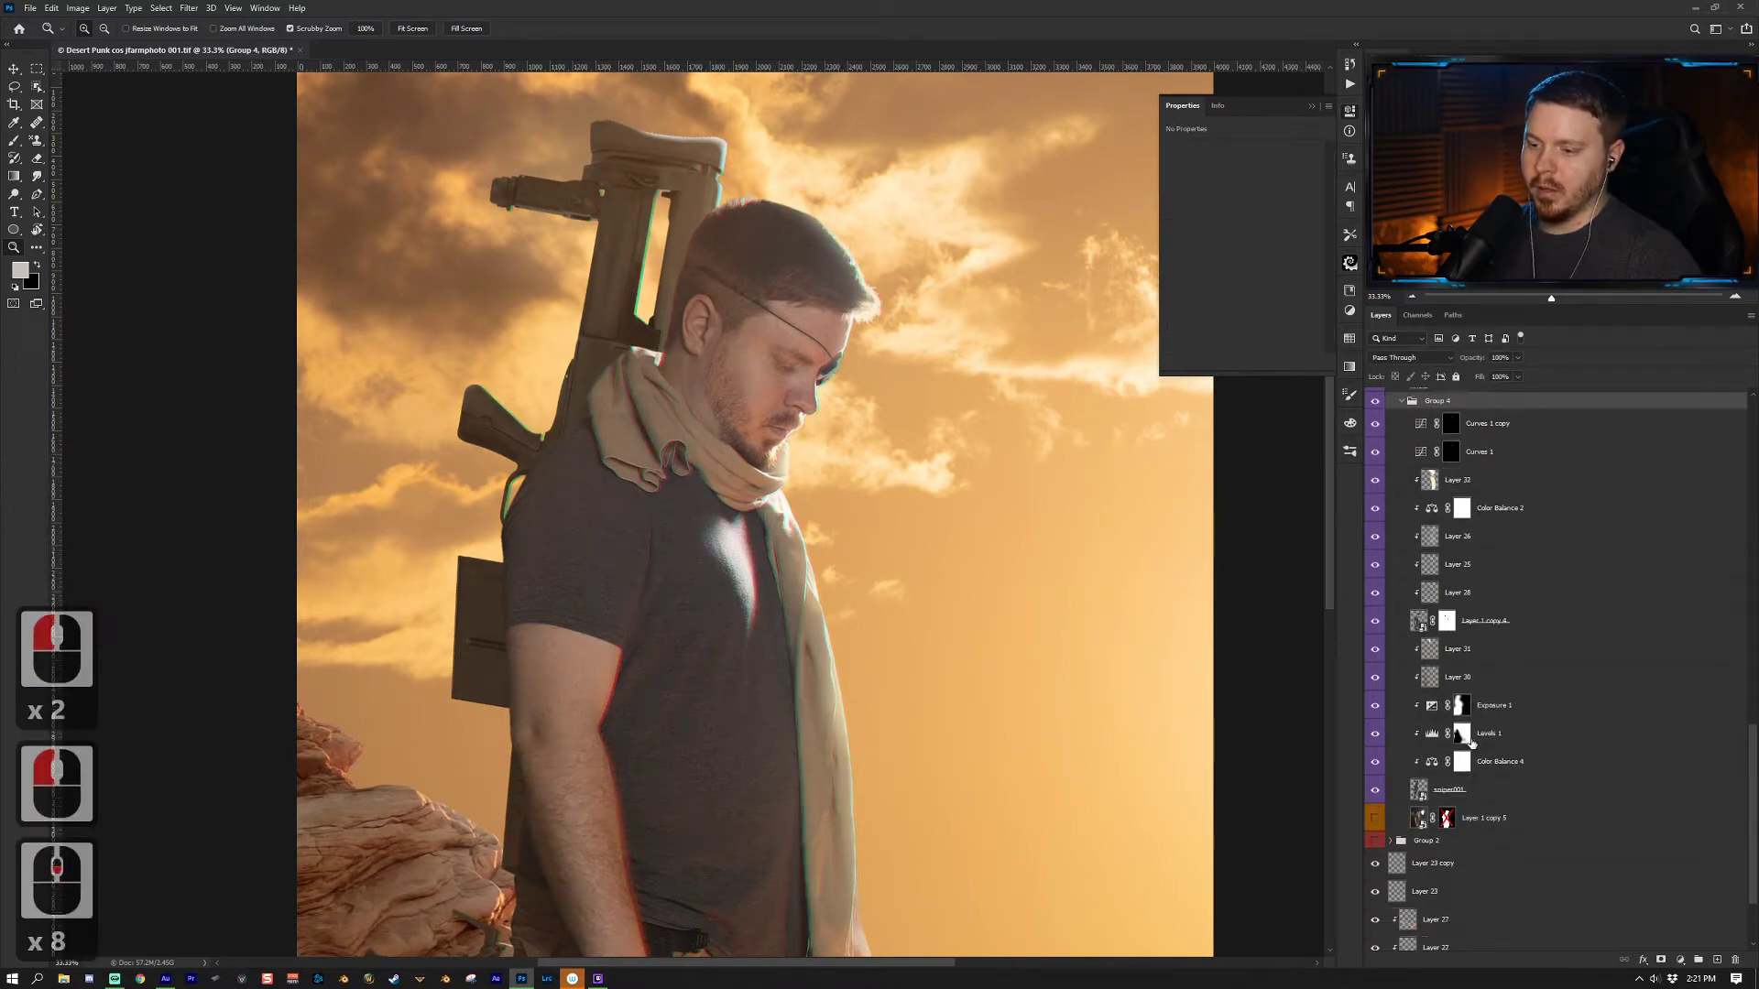
scroll(1502, 572, "up", 5)
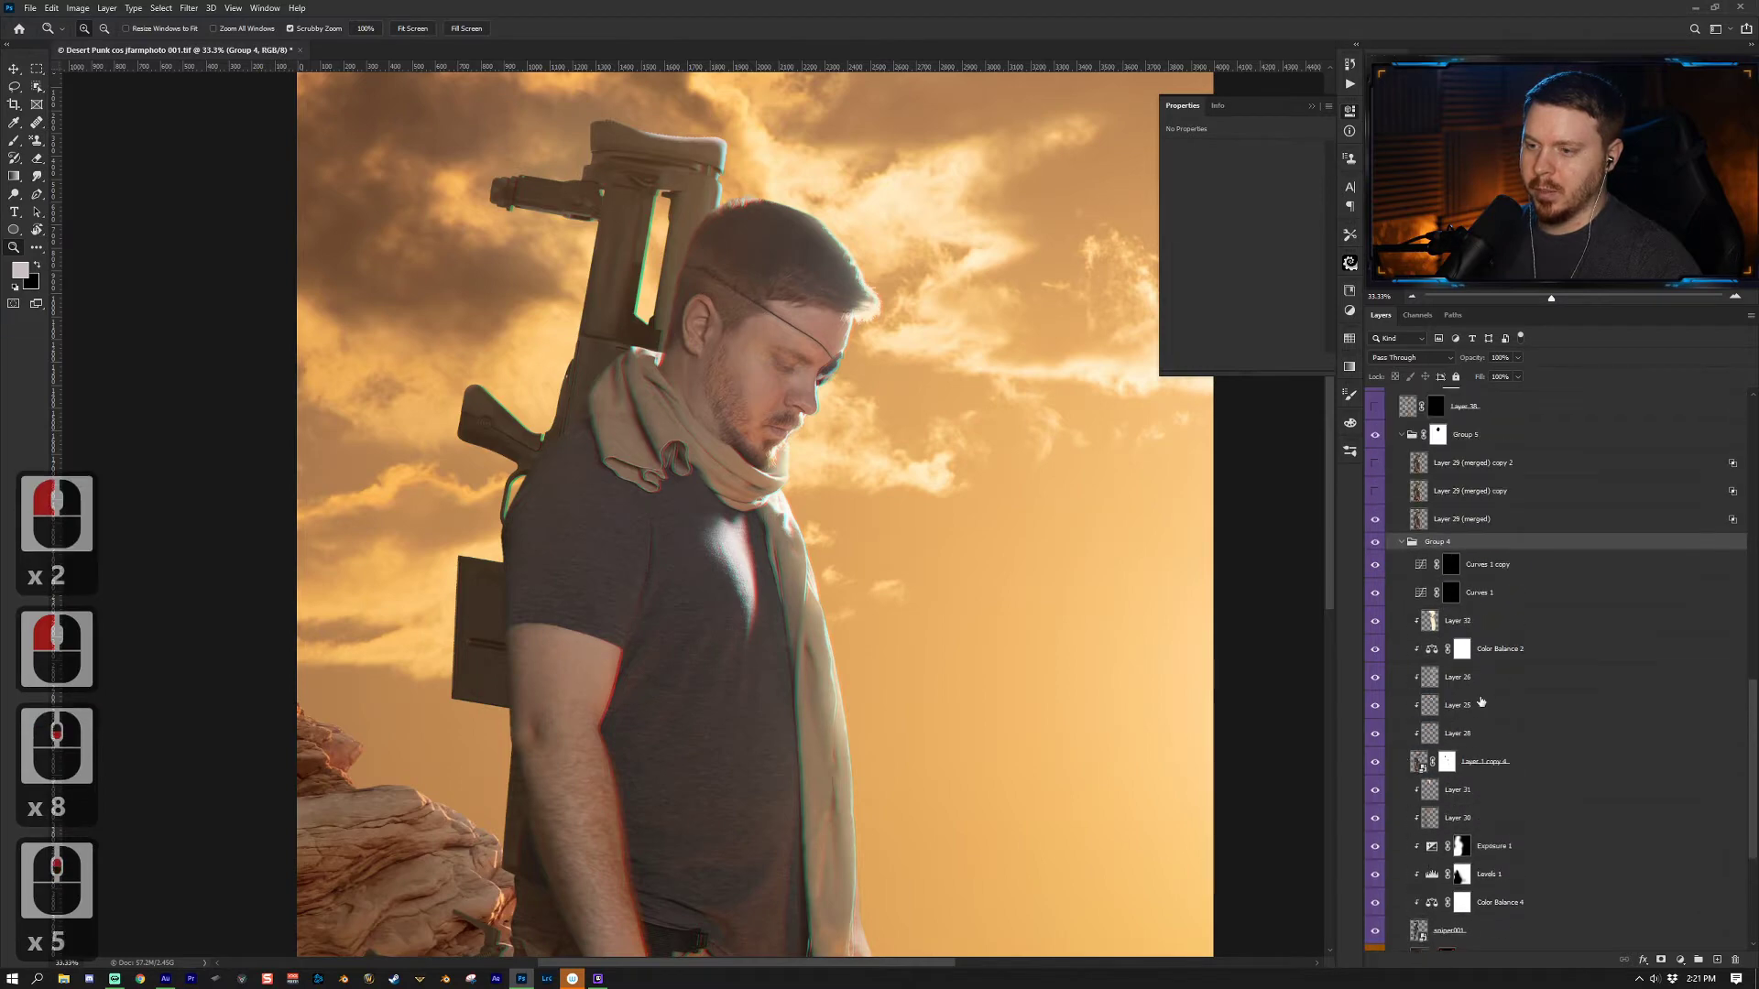
left_click(1481, 522)
left_click(1483, 542)
scroll(1488, 587, "down", 4)
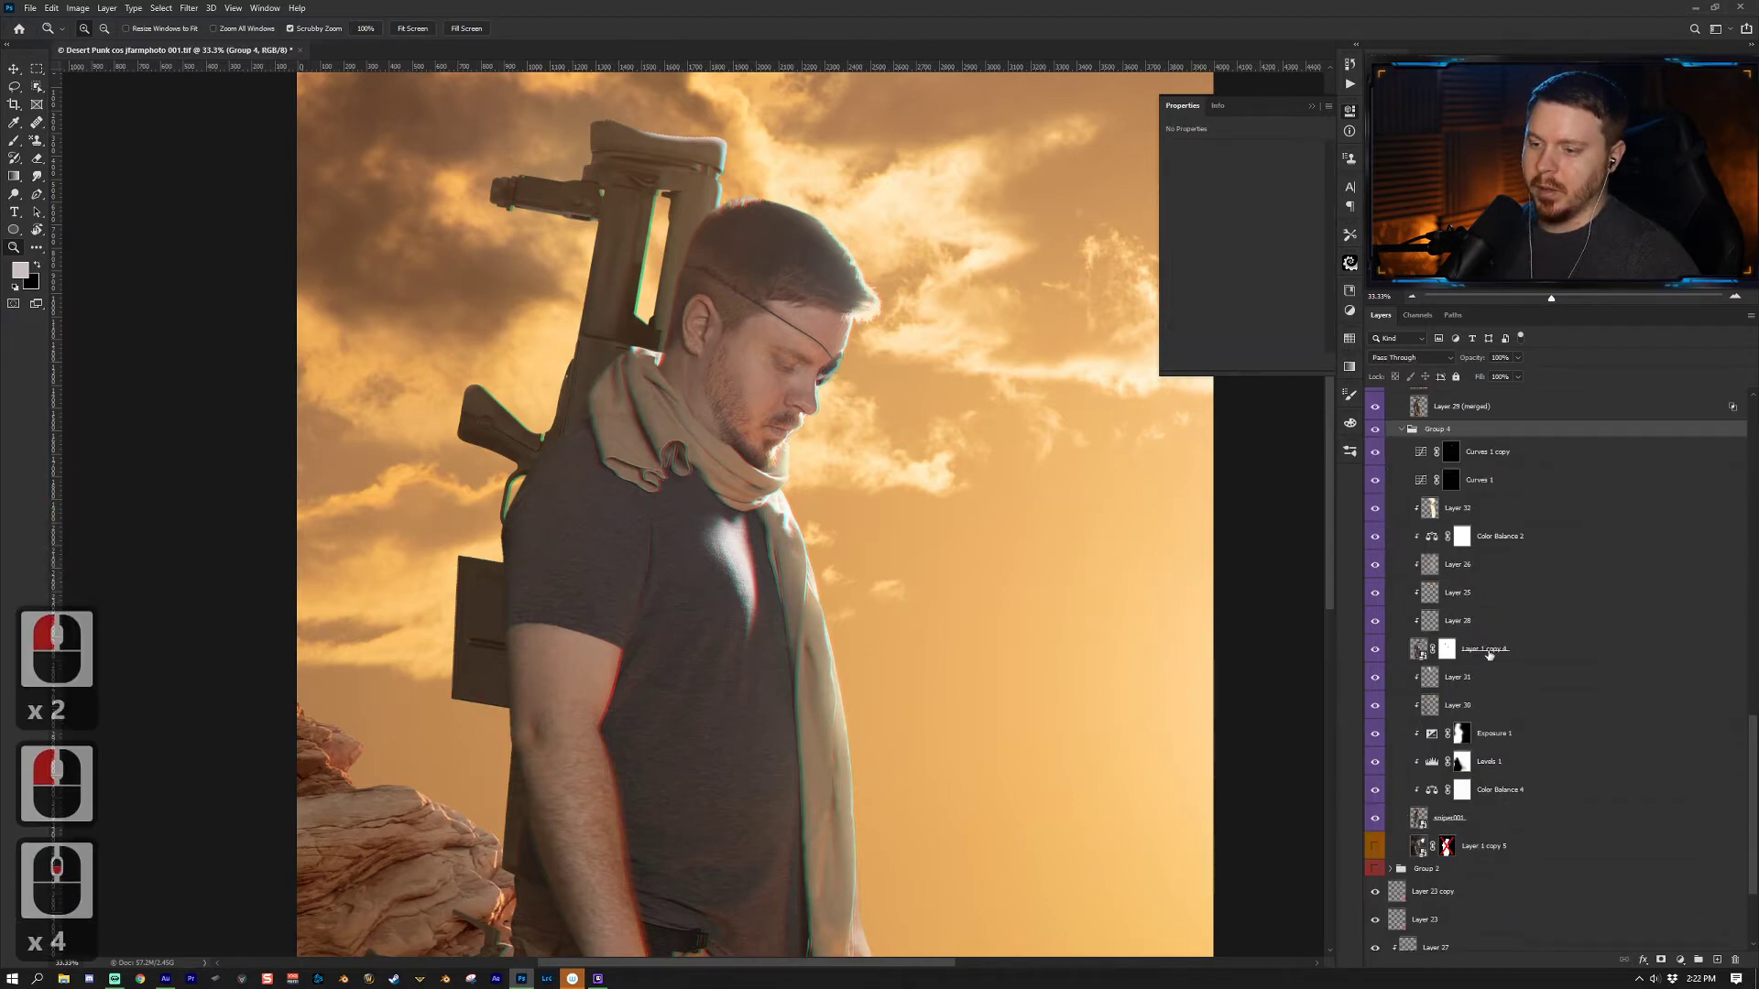
left_click(1484, 818, "shift")
scroll(1521, 587, "up", 3)
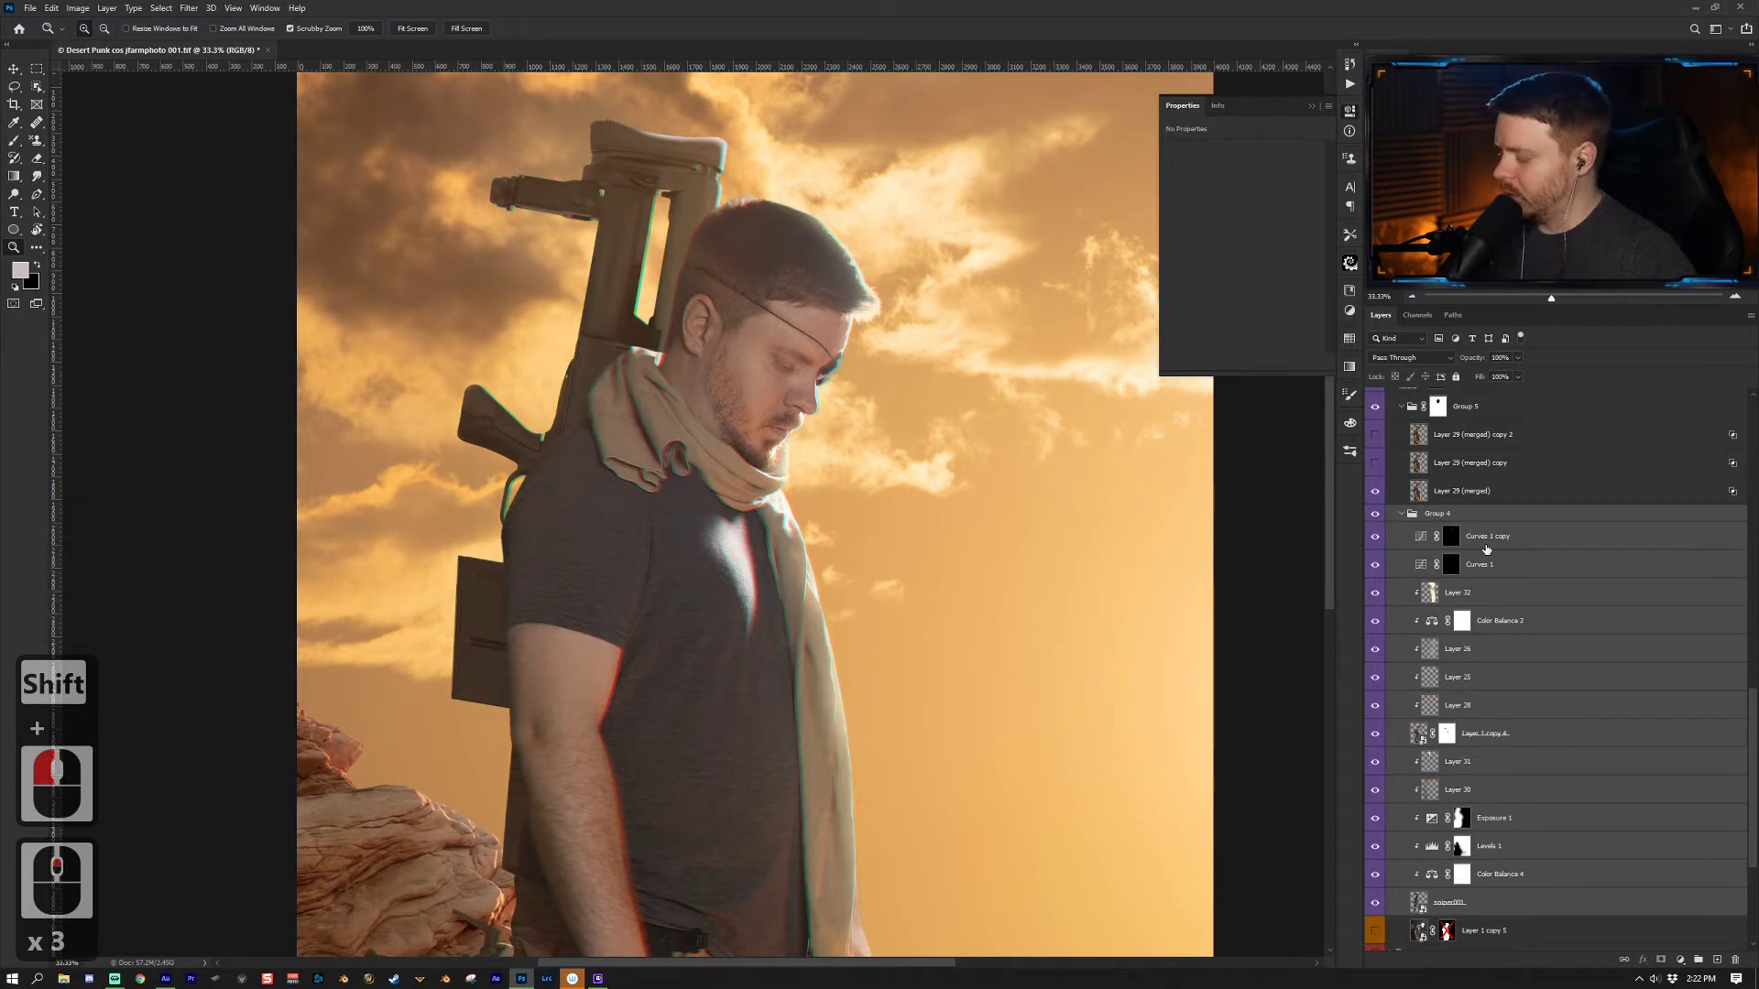
key("ctrl+alt+e")
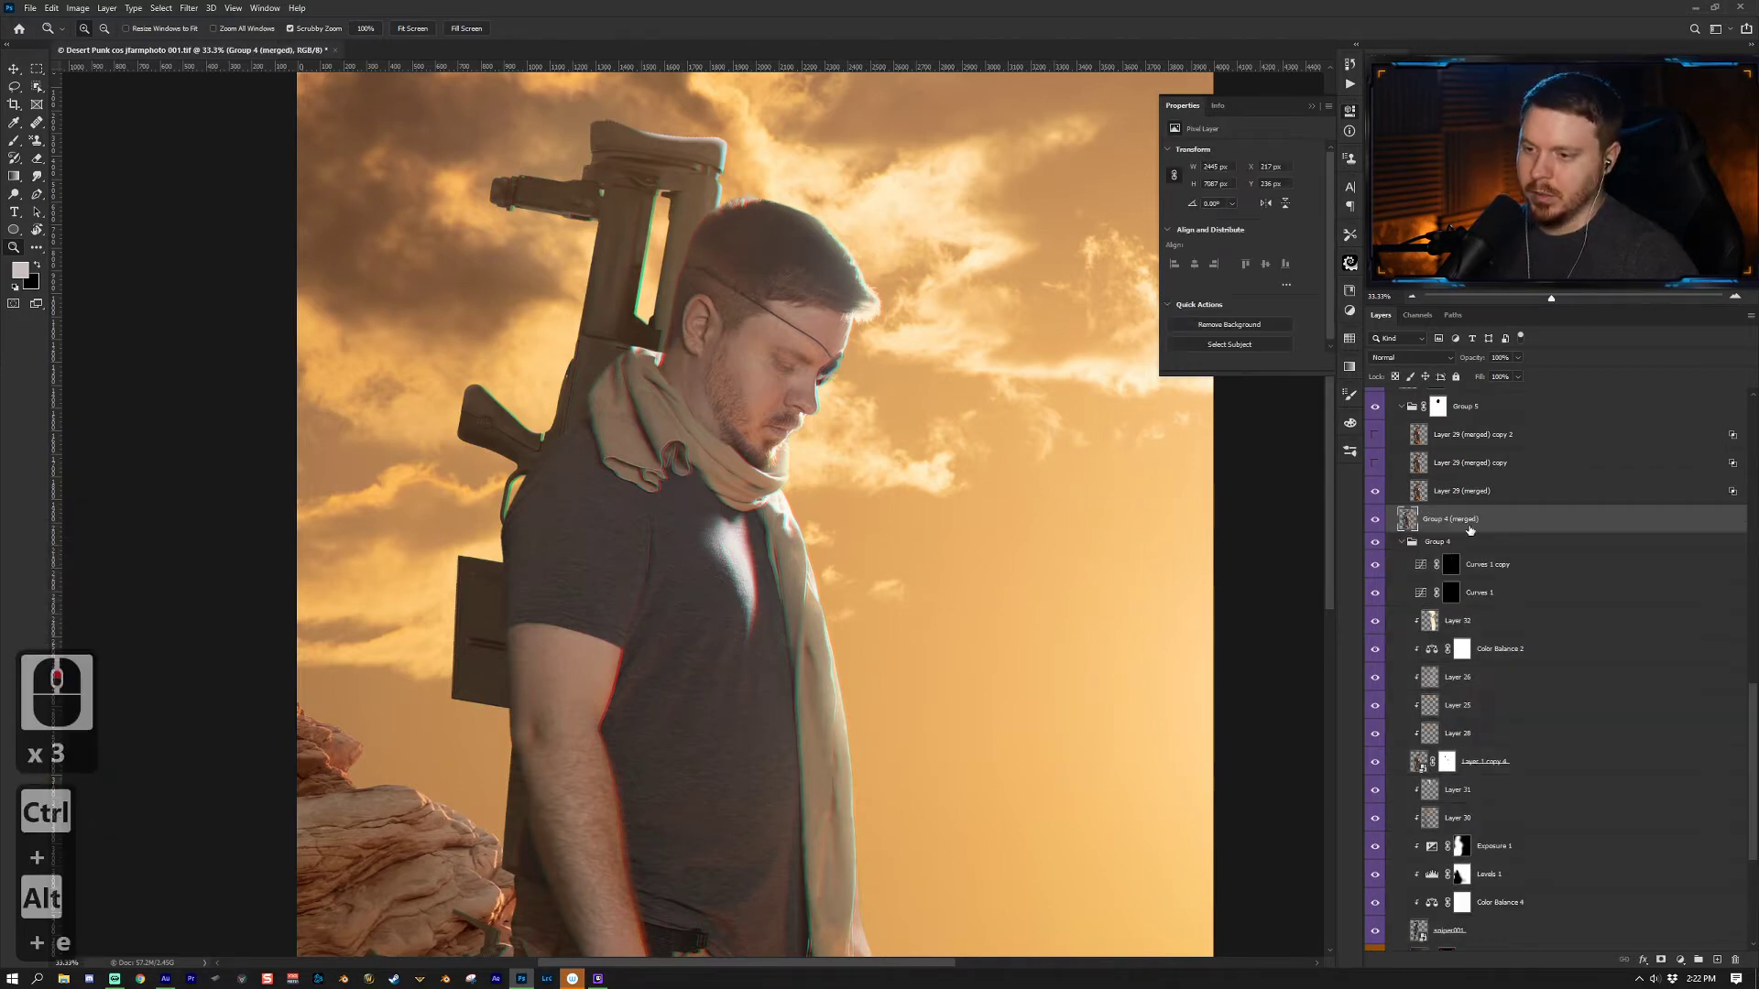
left_click_drag(1528, 521, 1734, 959)
Step: Isolate Layer 29 (merged) and its two copies one at a time to examine the color channel each one shows
left_click(1541, 473)
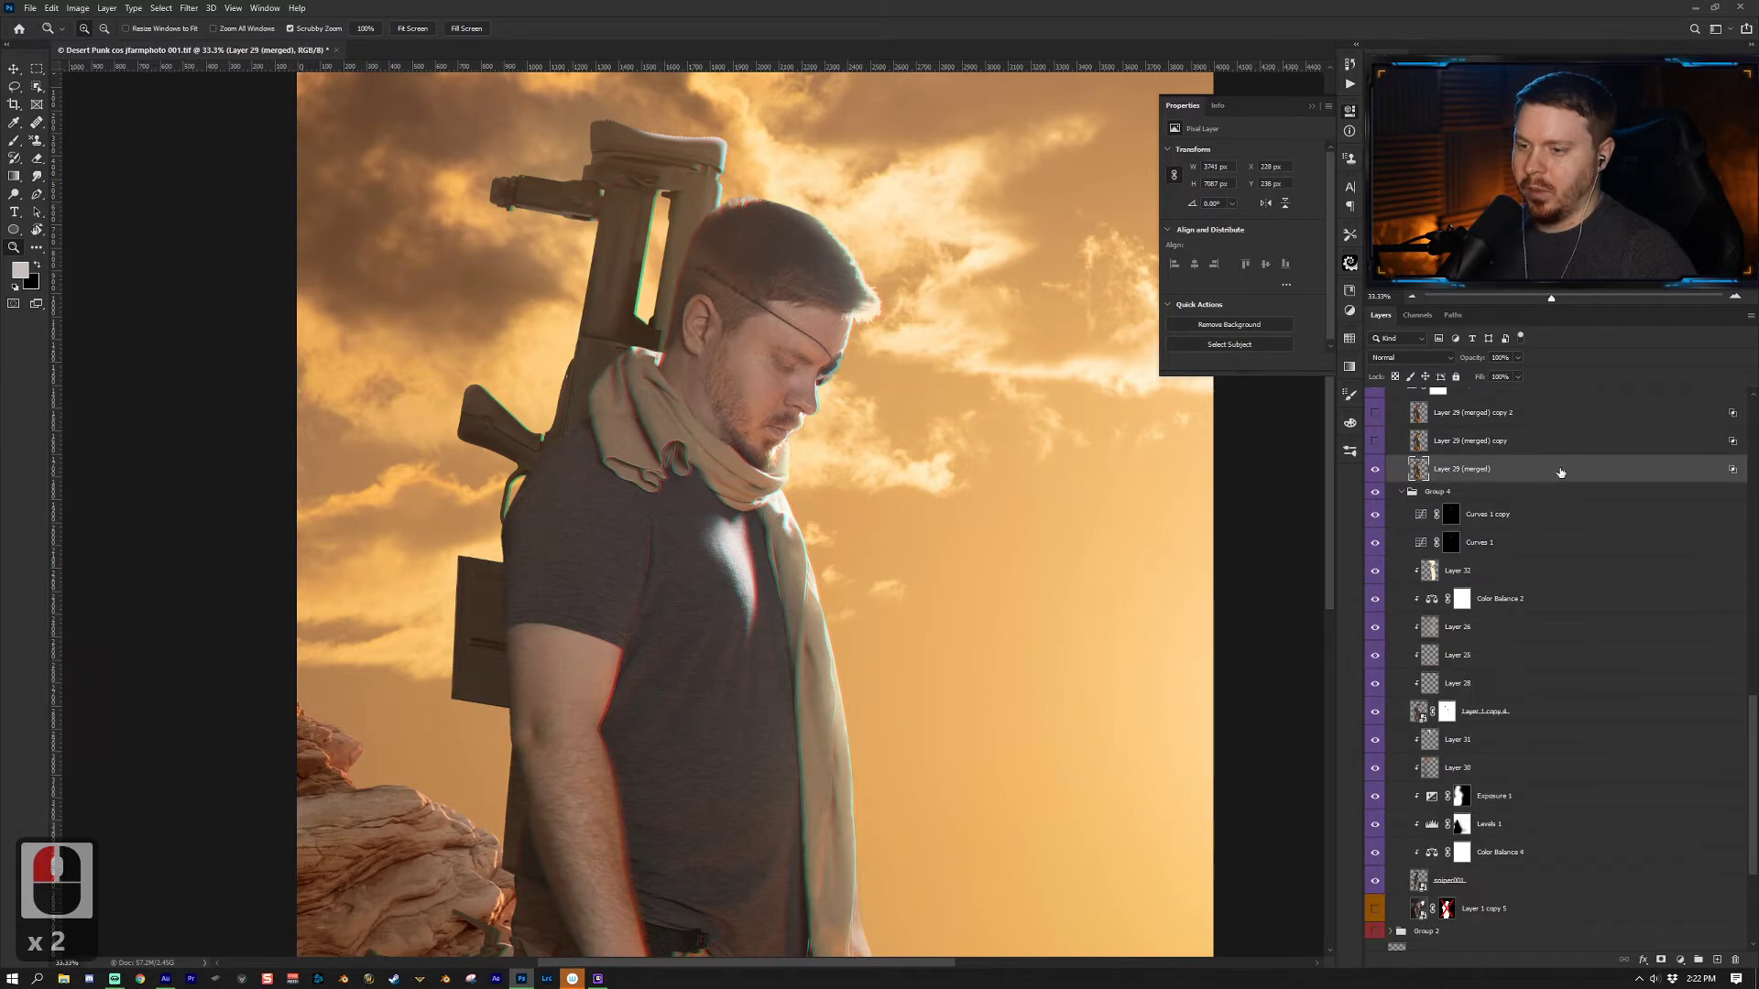
double_click(1644, 477)
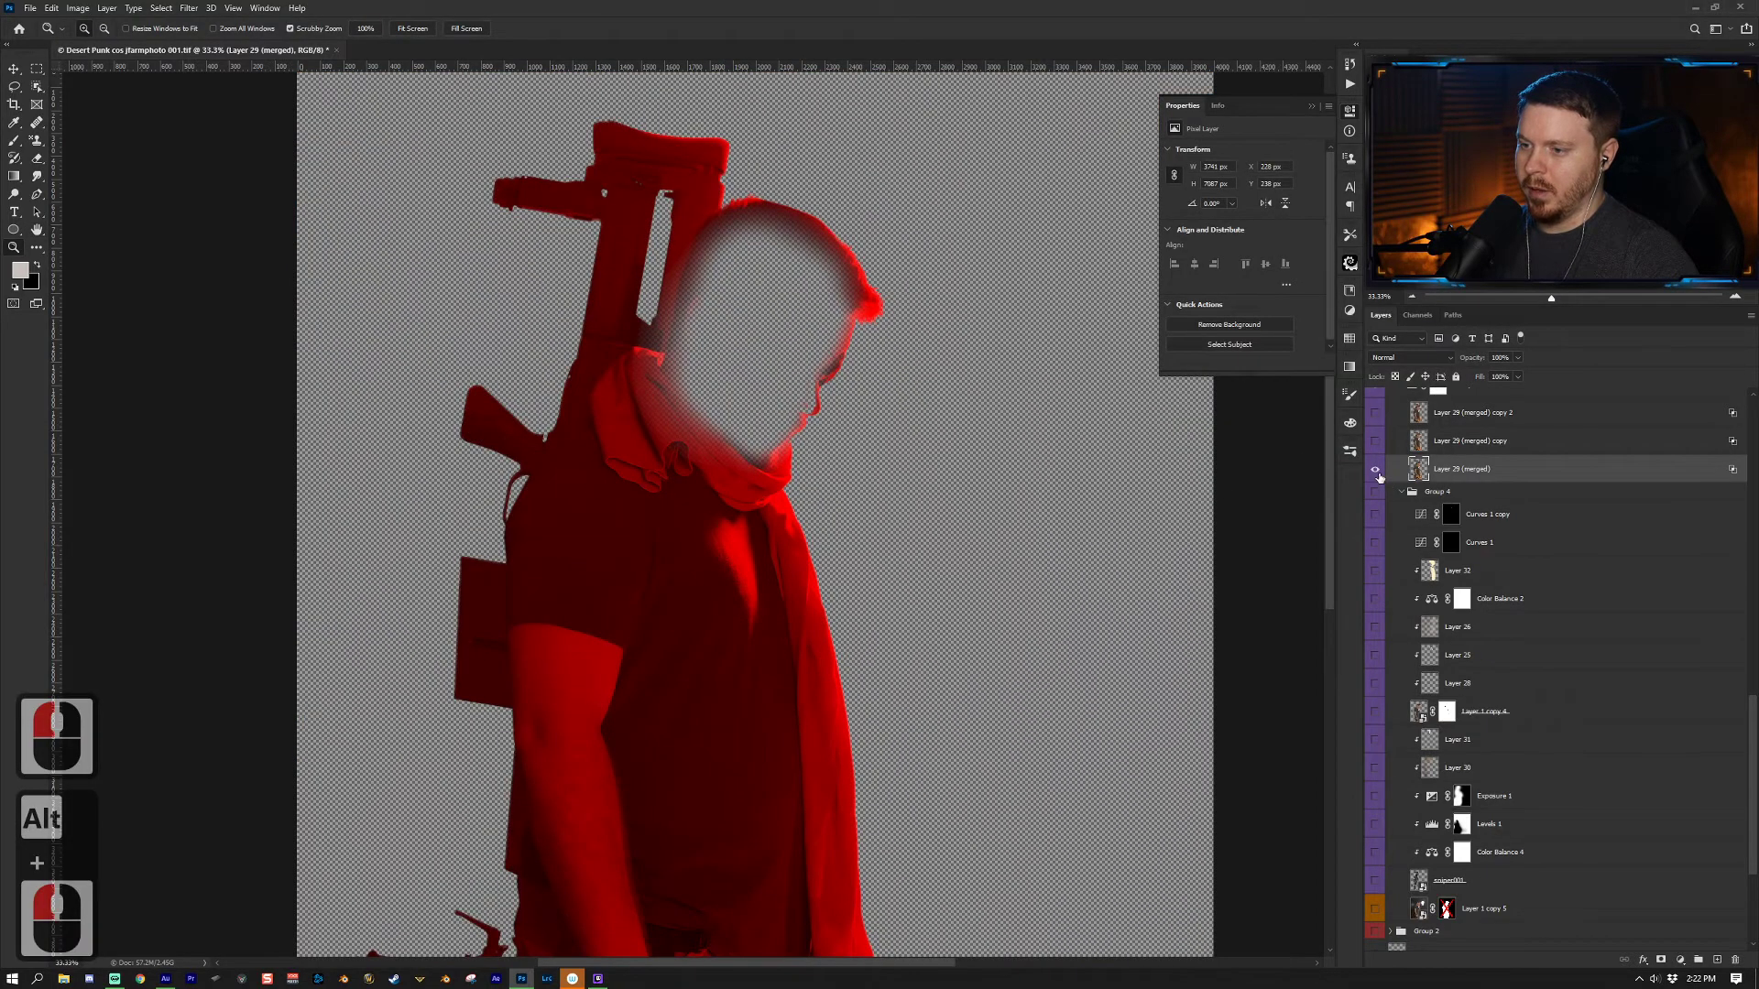
left_click(1376, 472, "alt")
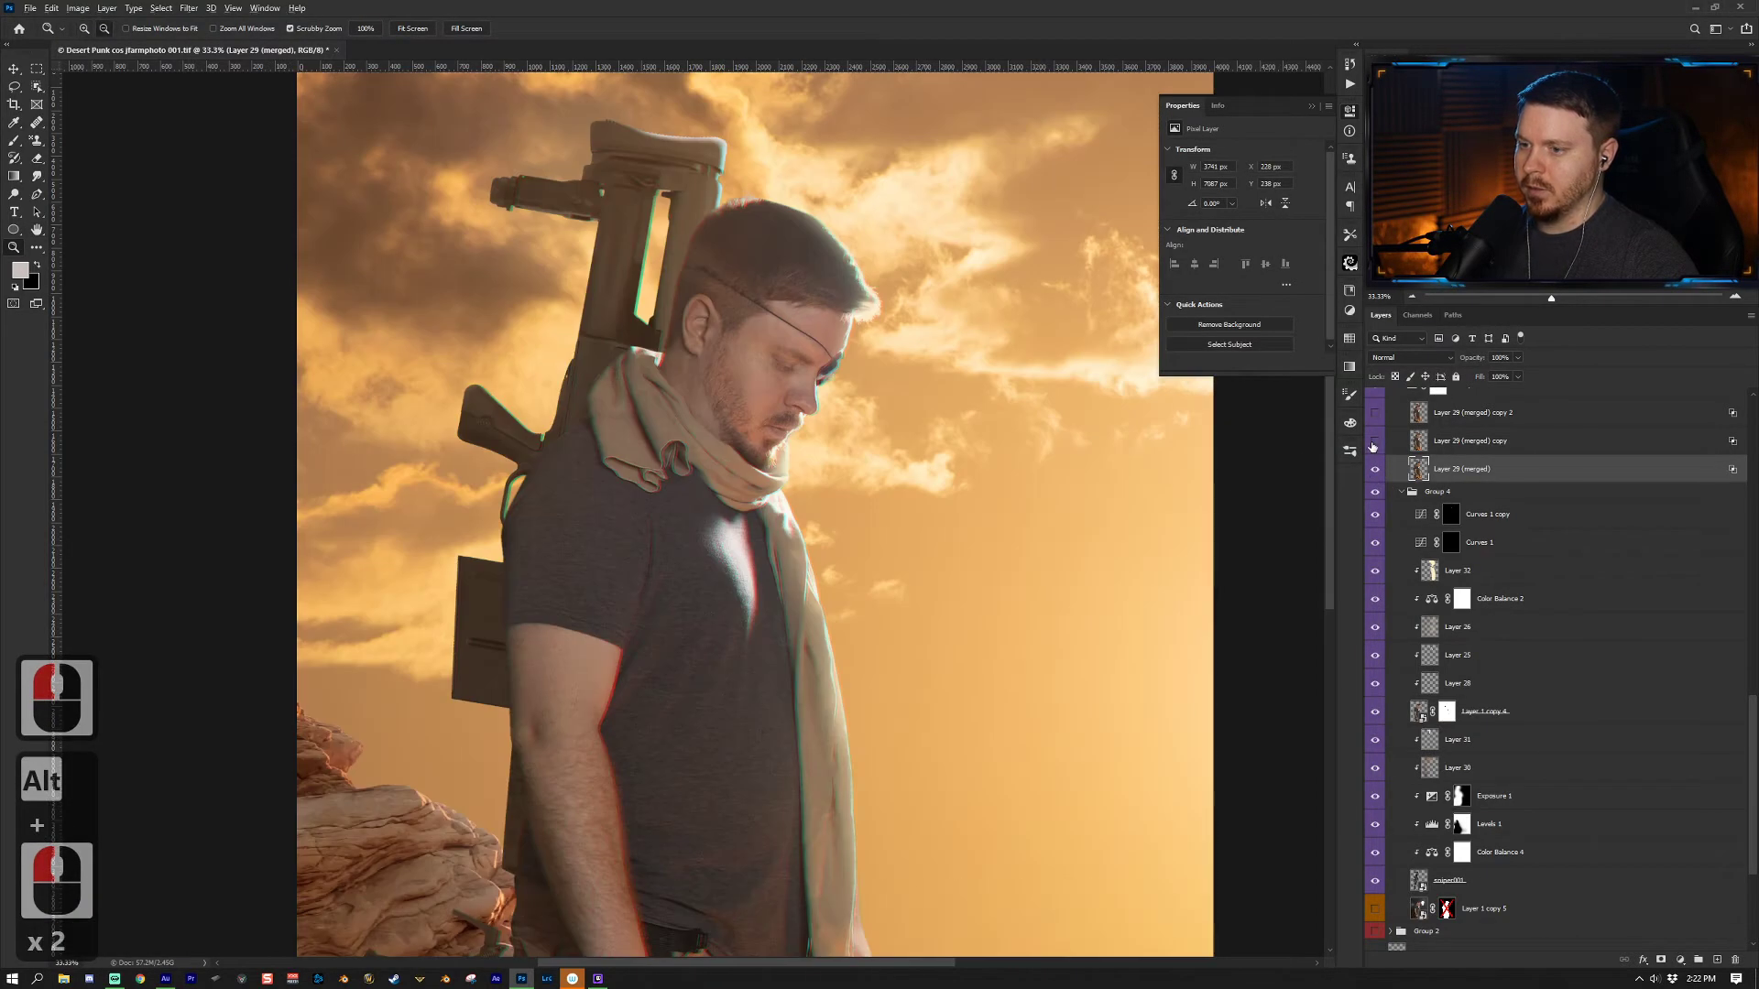
left_click(1374, 445, "alt")
left_click(1374, 443, "alt")
left_click(1375, 413, "alt")
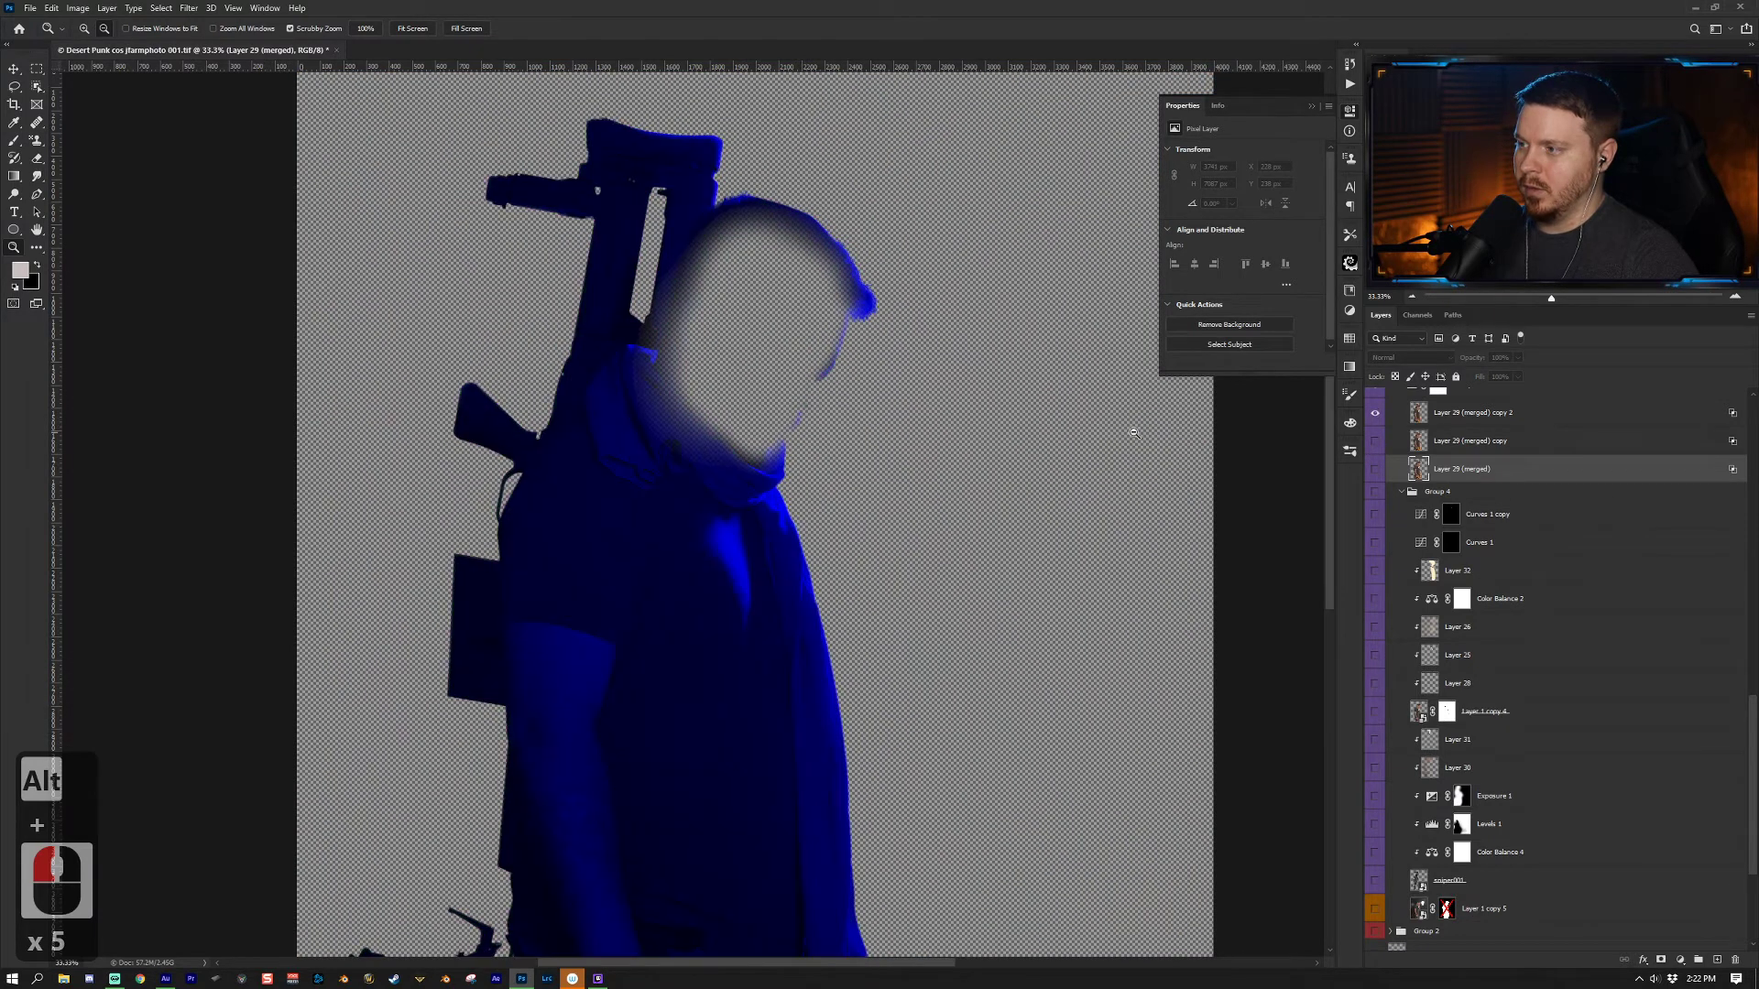
left_click(1375, 418, "alt")
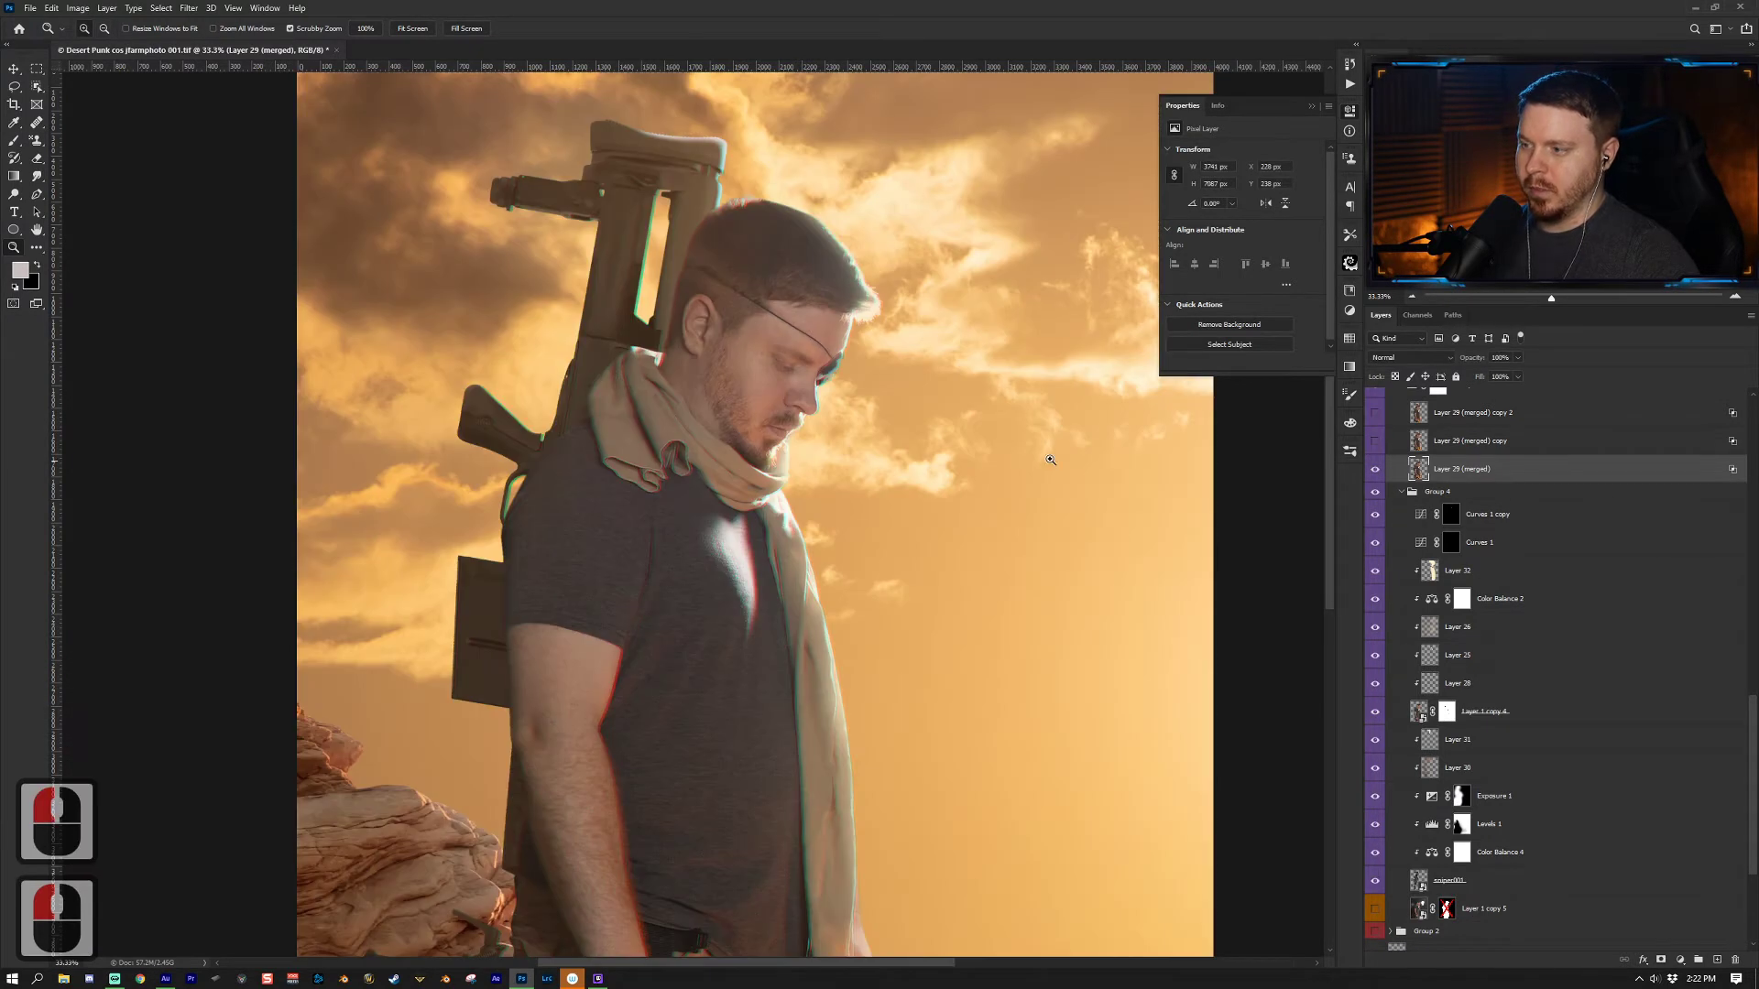
Step: Examine the color fringes around the face and scarf at 100% with Layer 29 (merged) hidden and shown
key("z")
left_click(920, 434)
left_click(920, 434)
left_click(920, 434)
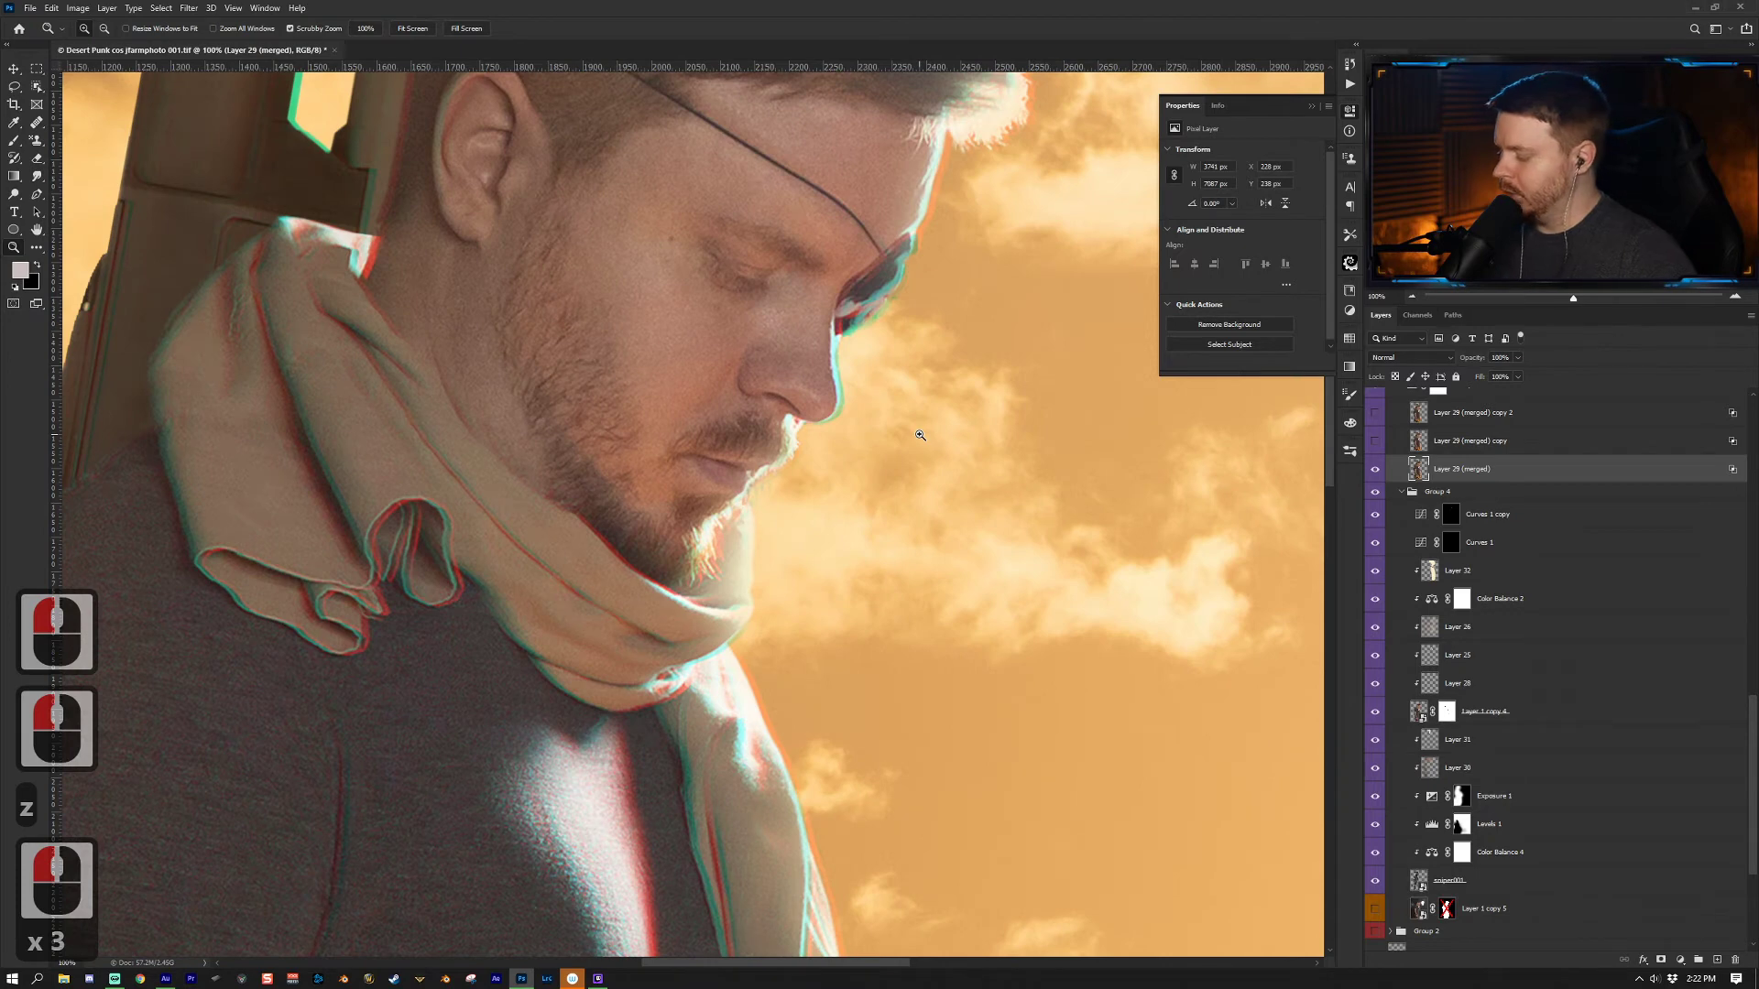
key("v")
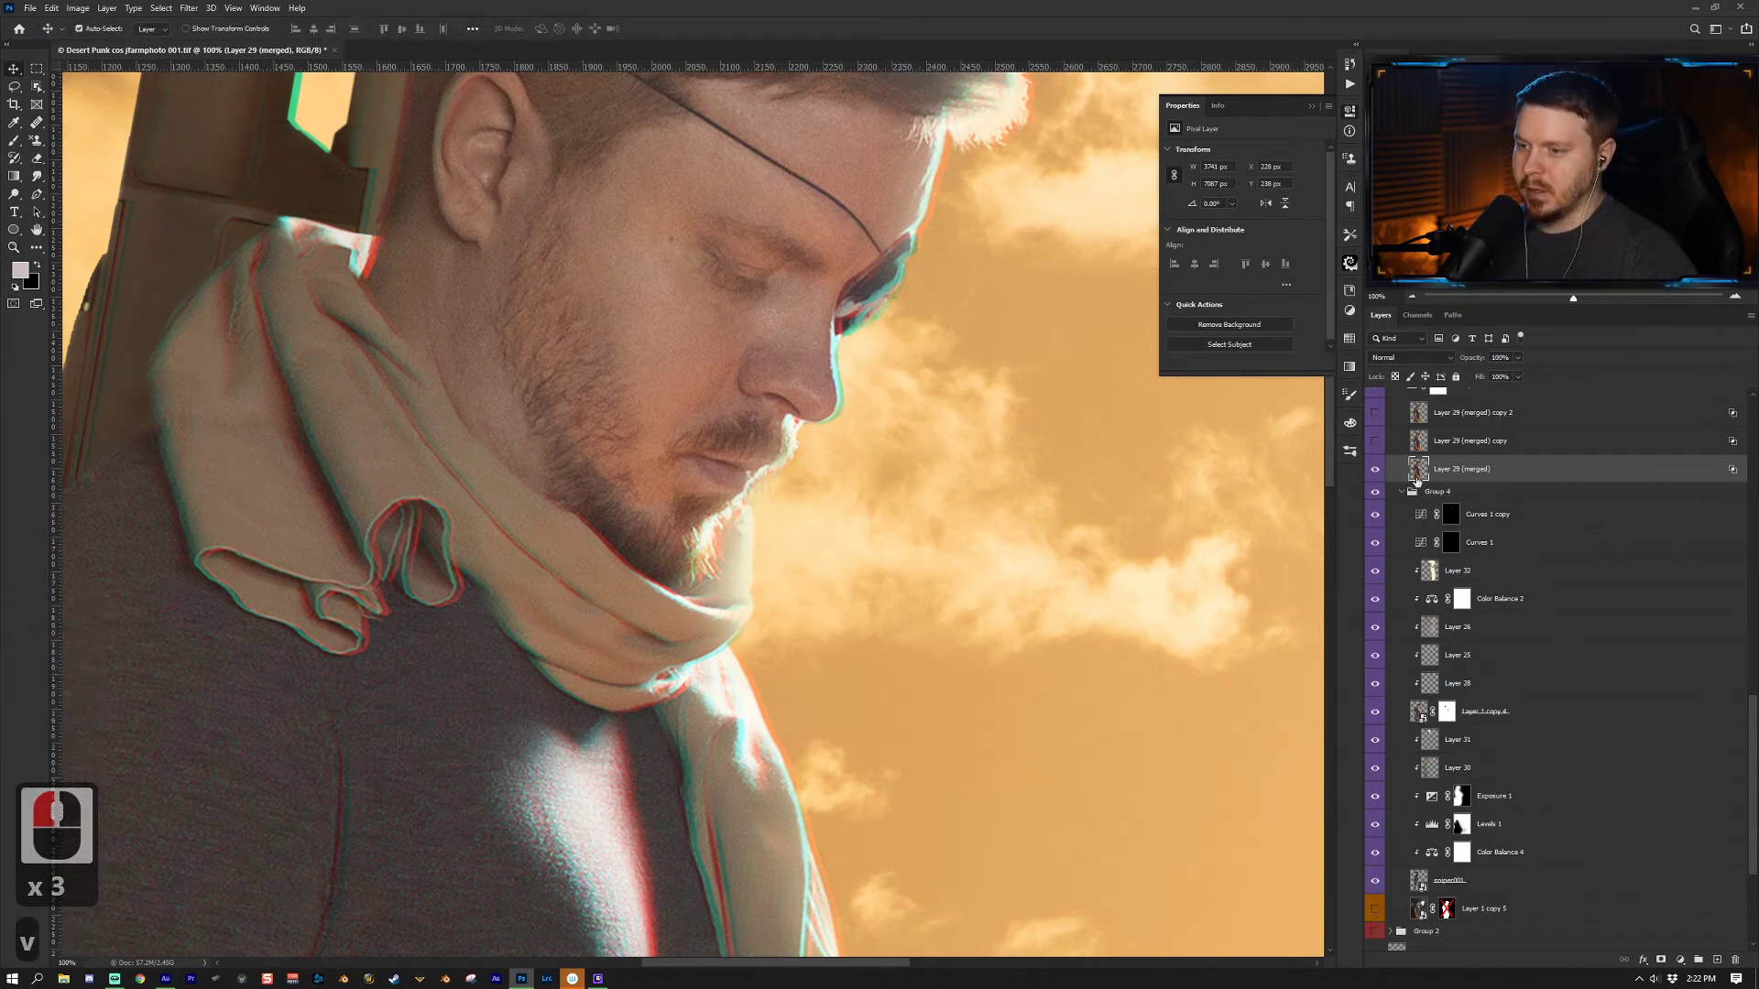
left_click(1376, 469)
left_click(1376, 469)
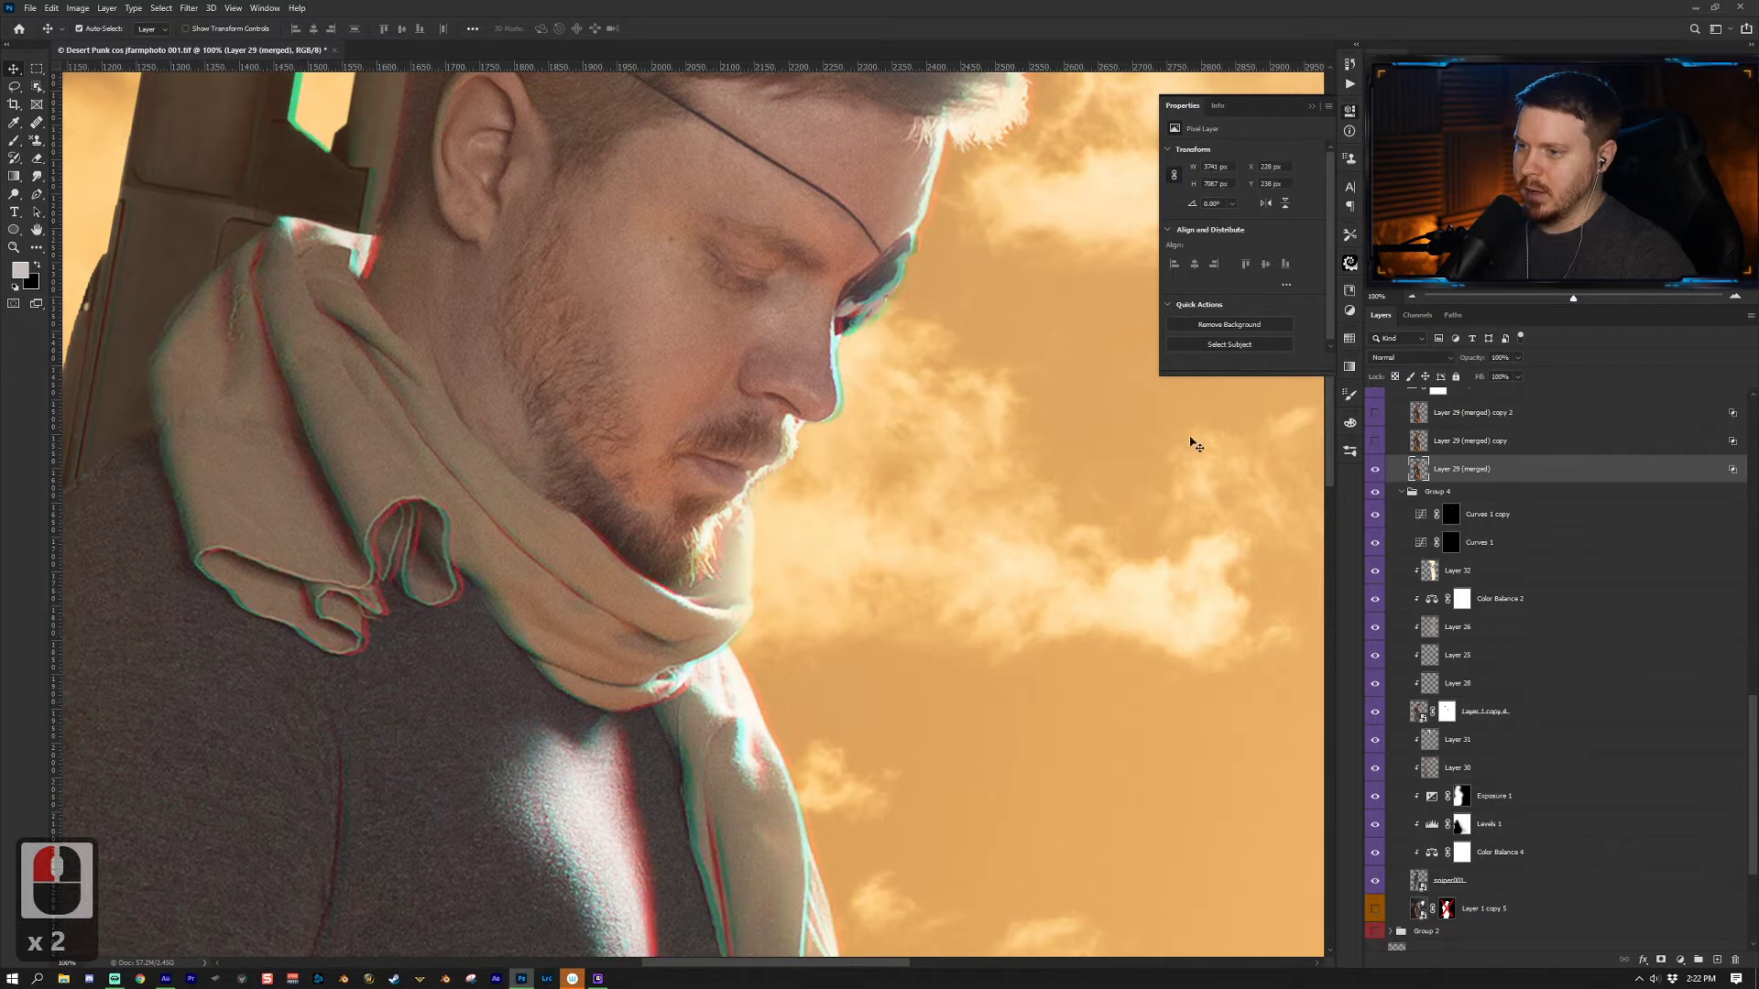
Step: Turn on Layer 29 (merged) copy and Layer 29 (merged) copy 2
left_click(1470, 441)
left_click(1375, 441)
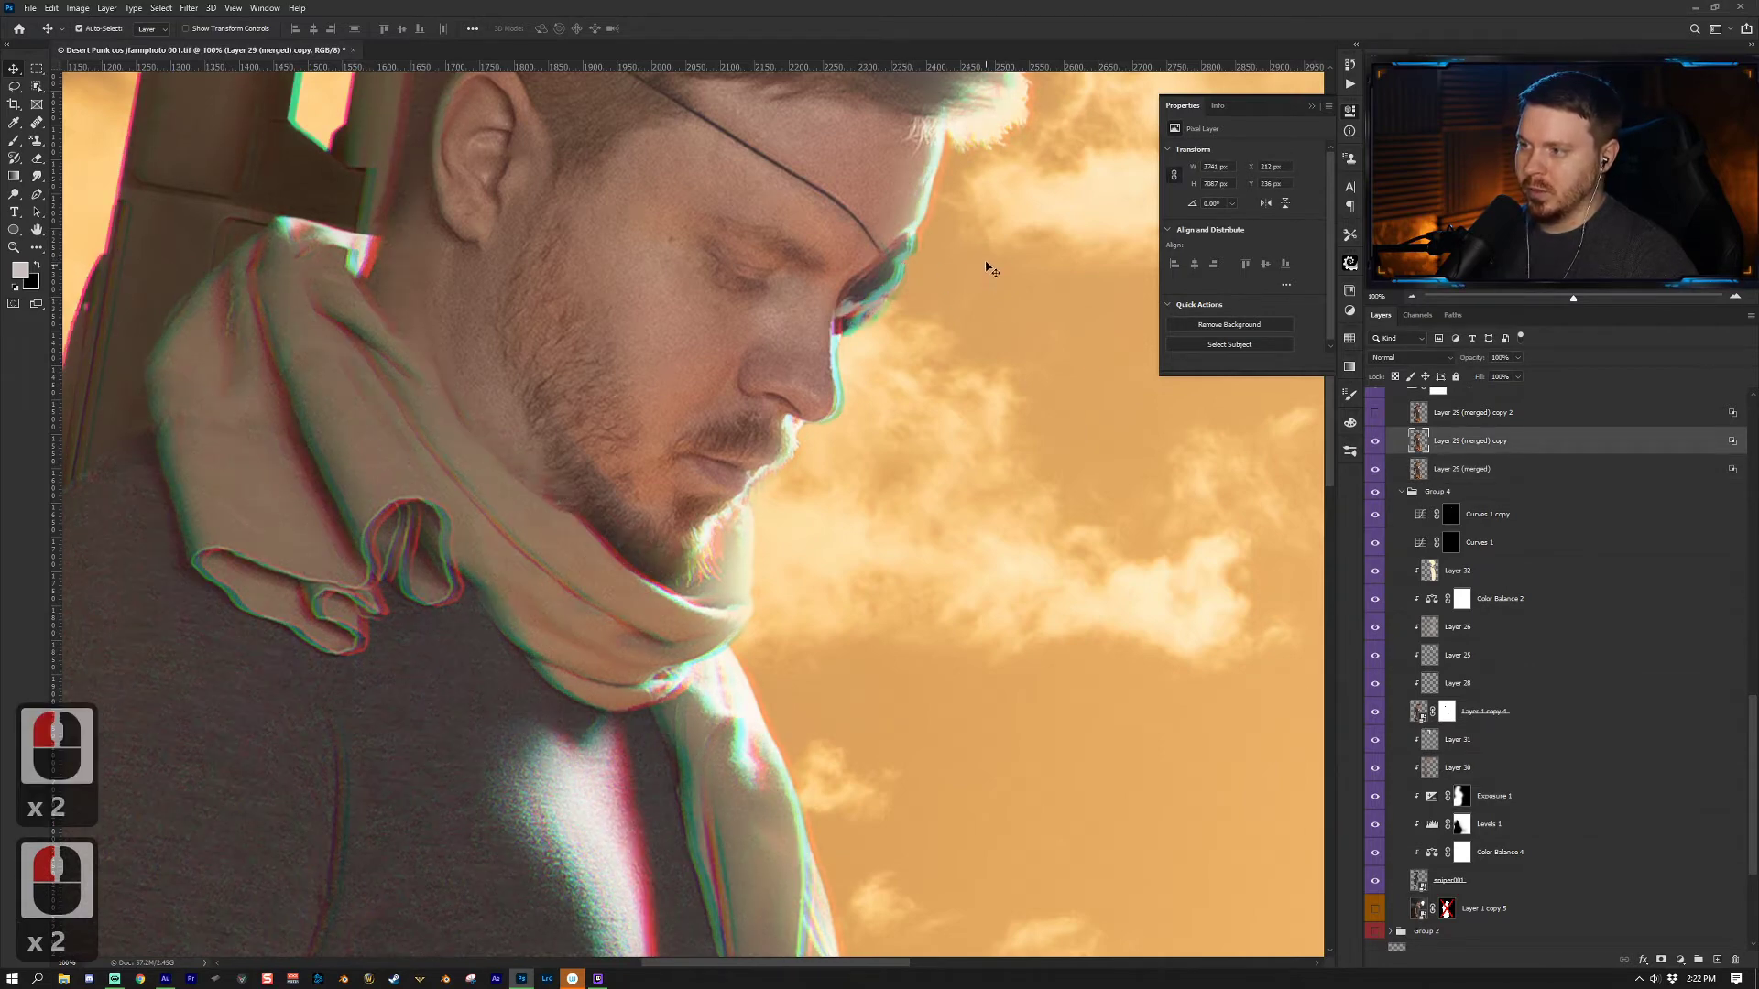
left_click(1500, 413)
left_click(1375, 413)
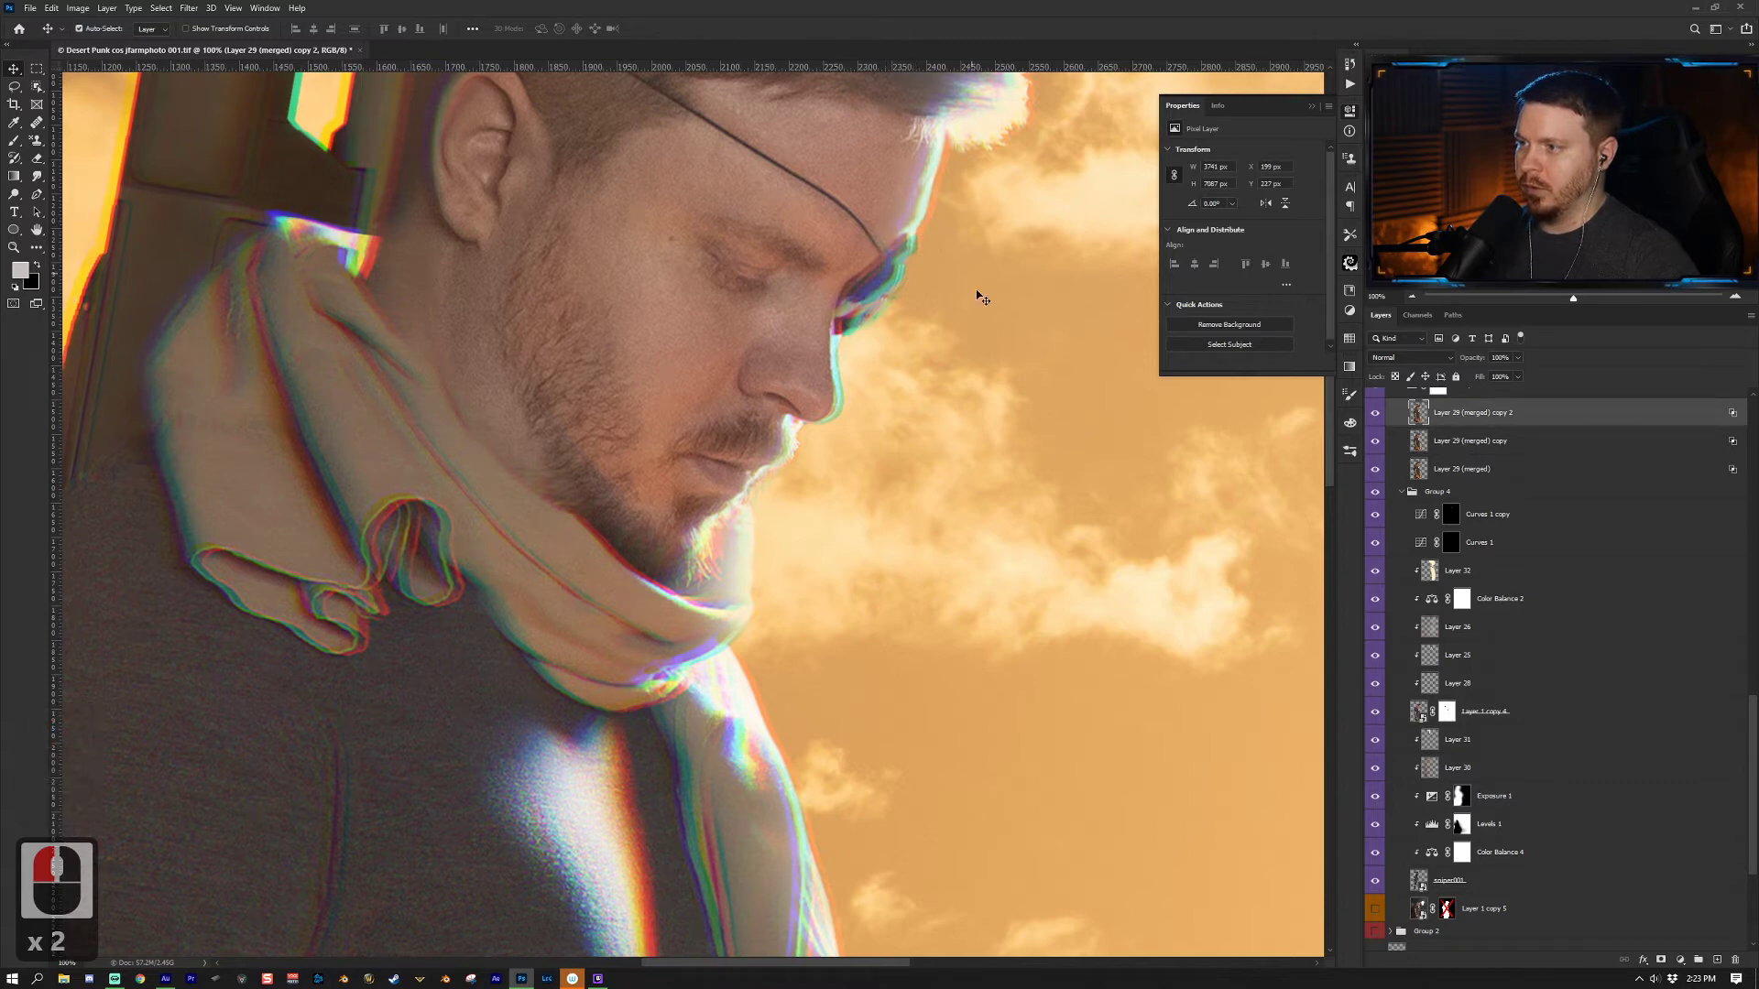
Step: Compare the whole figure with the group of three Layer 29 (merged) layers hidden and shown
scroll(1438, 467, "up", 5)
key("z")
left_click_drag(907, 518, 811, 534)
left_click(810, 534)
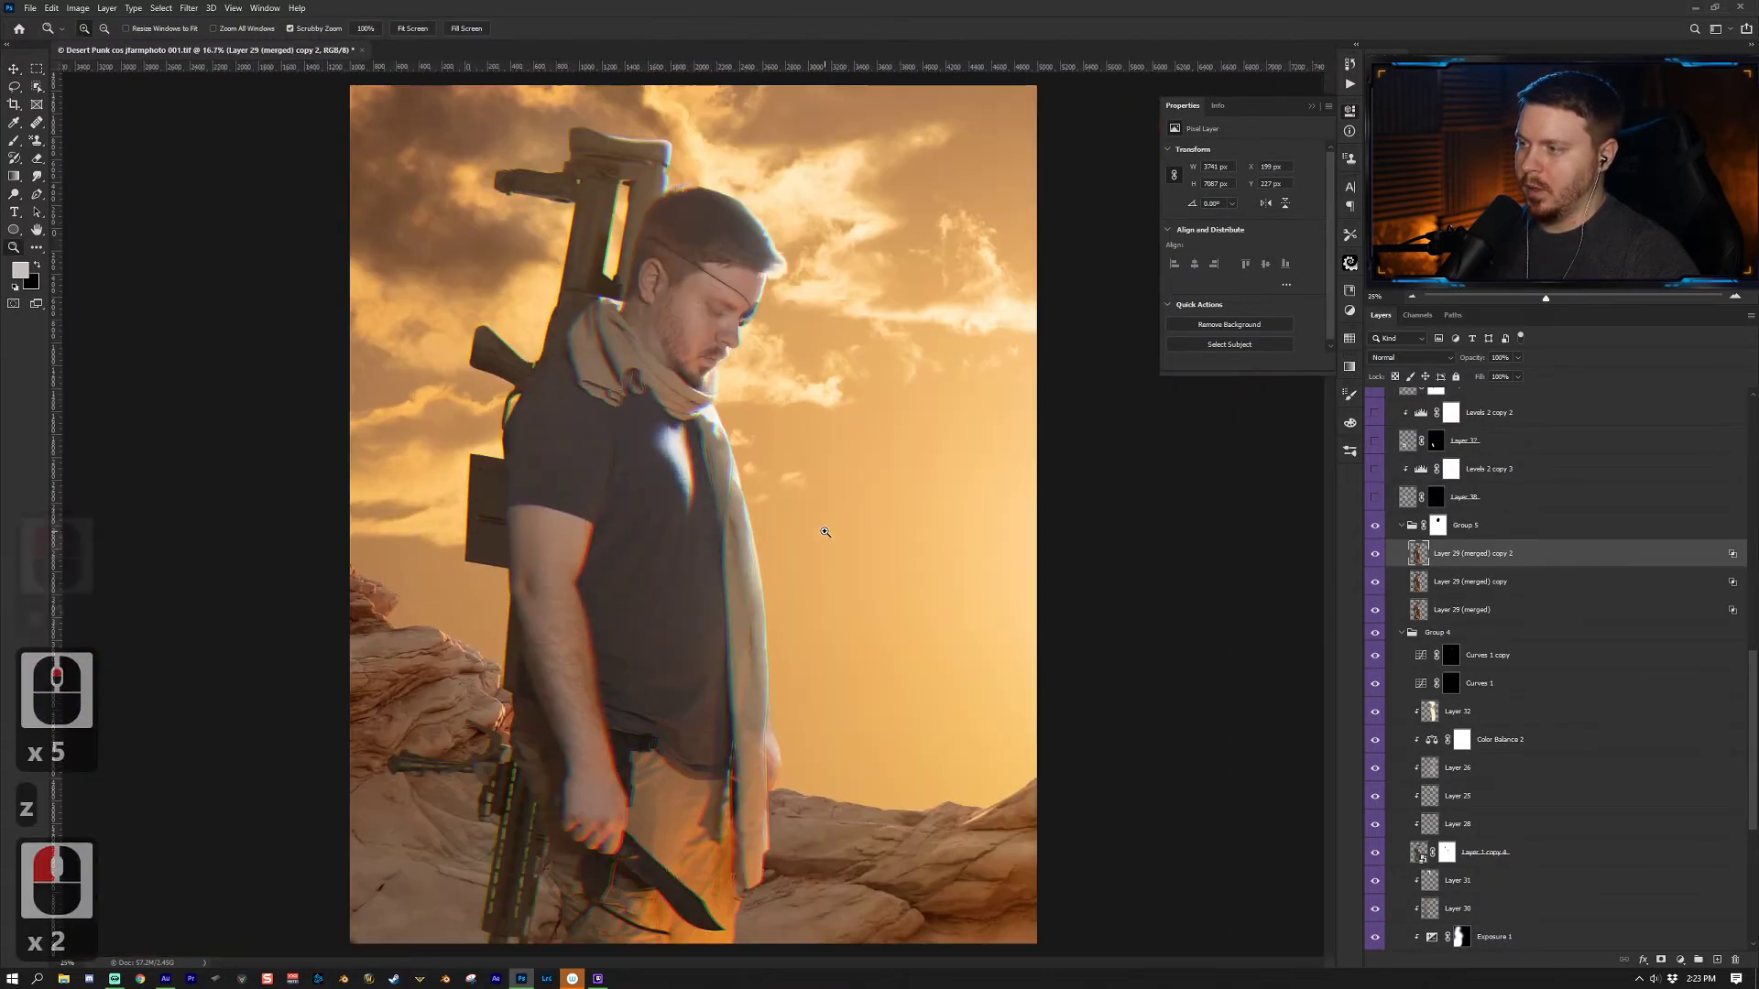
left_click(1376, 526)
left_click(1377, 526)
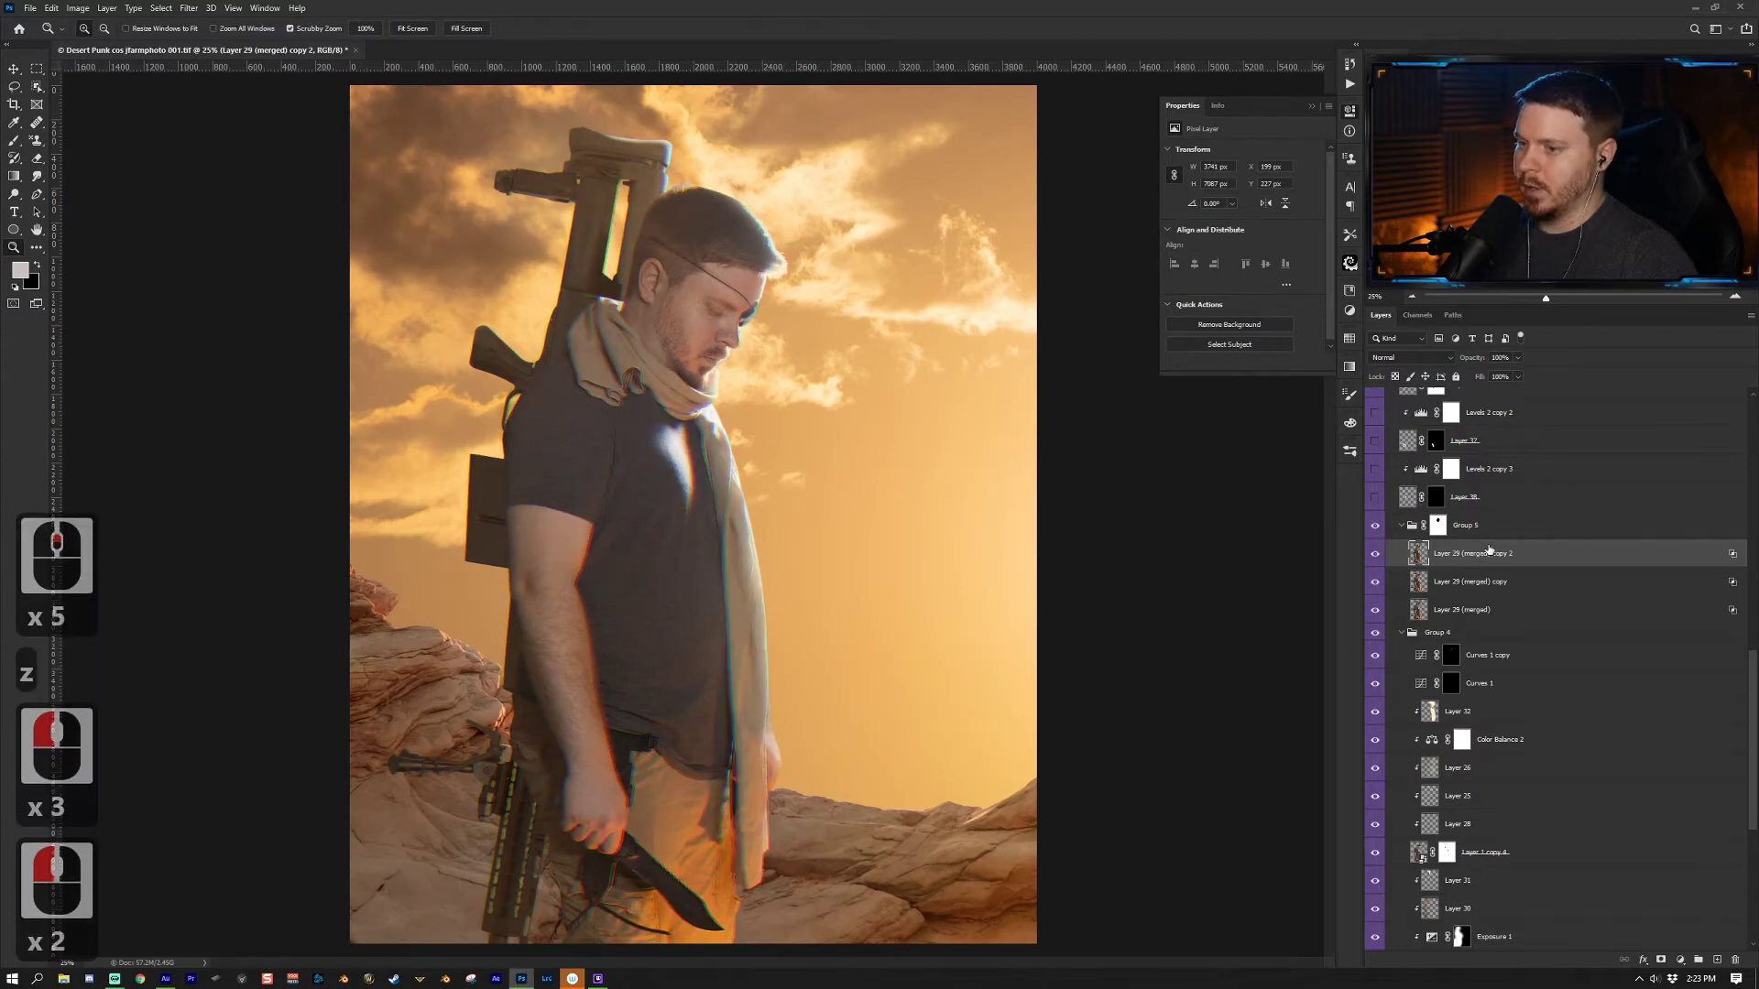
Step: Isolate Layer 38 and Layer 37 one at a time to examine the tattoo artwork on each
scroll(1497, 564, "up", 1)
left_click(564, 495)
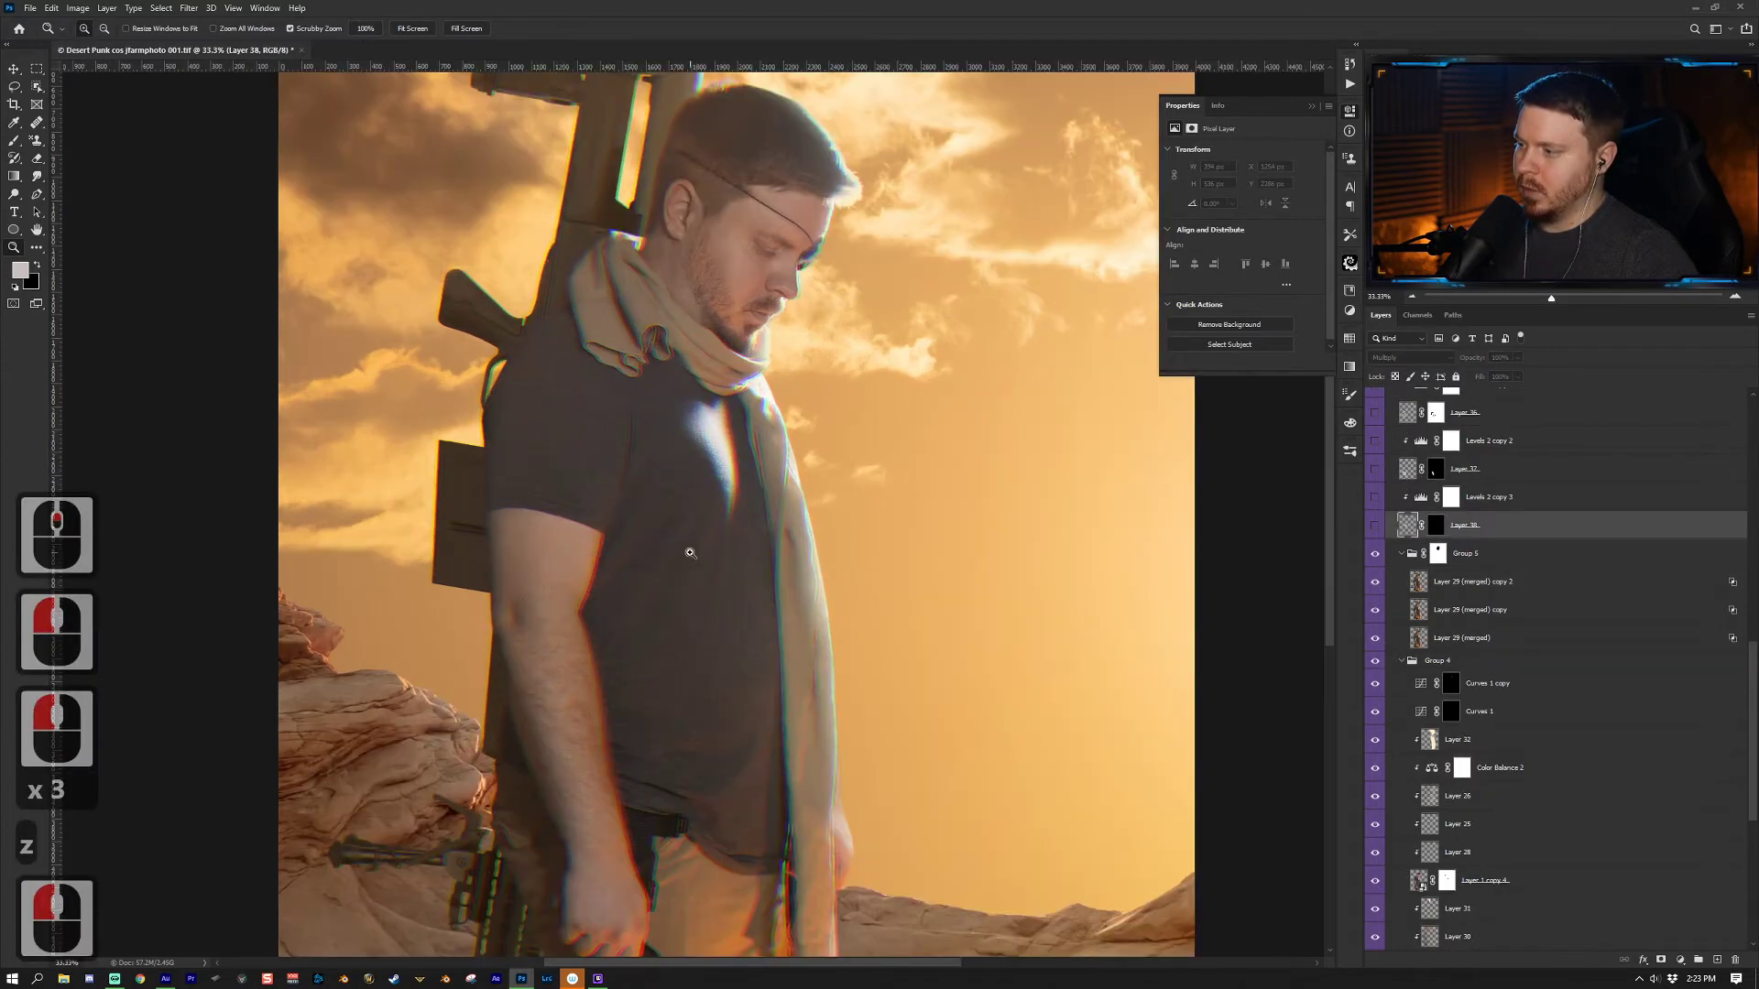
left_click_drag(690, 553, 652, 605)
left_click(686, 613)
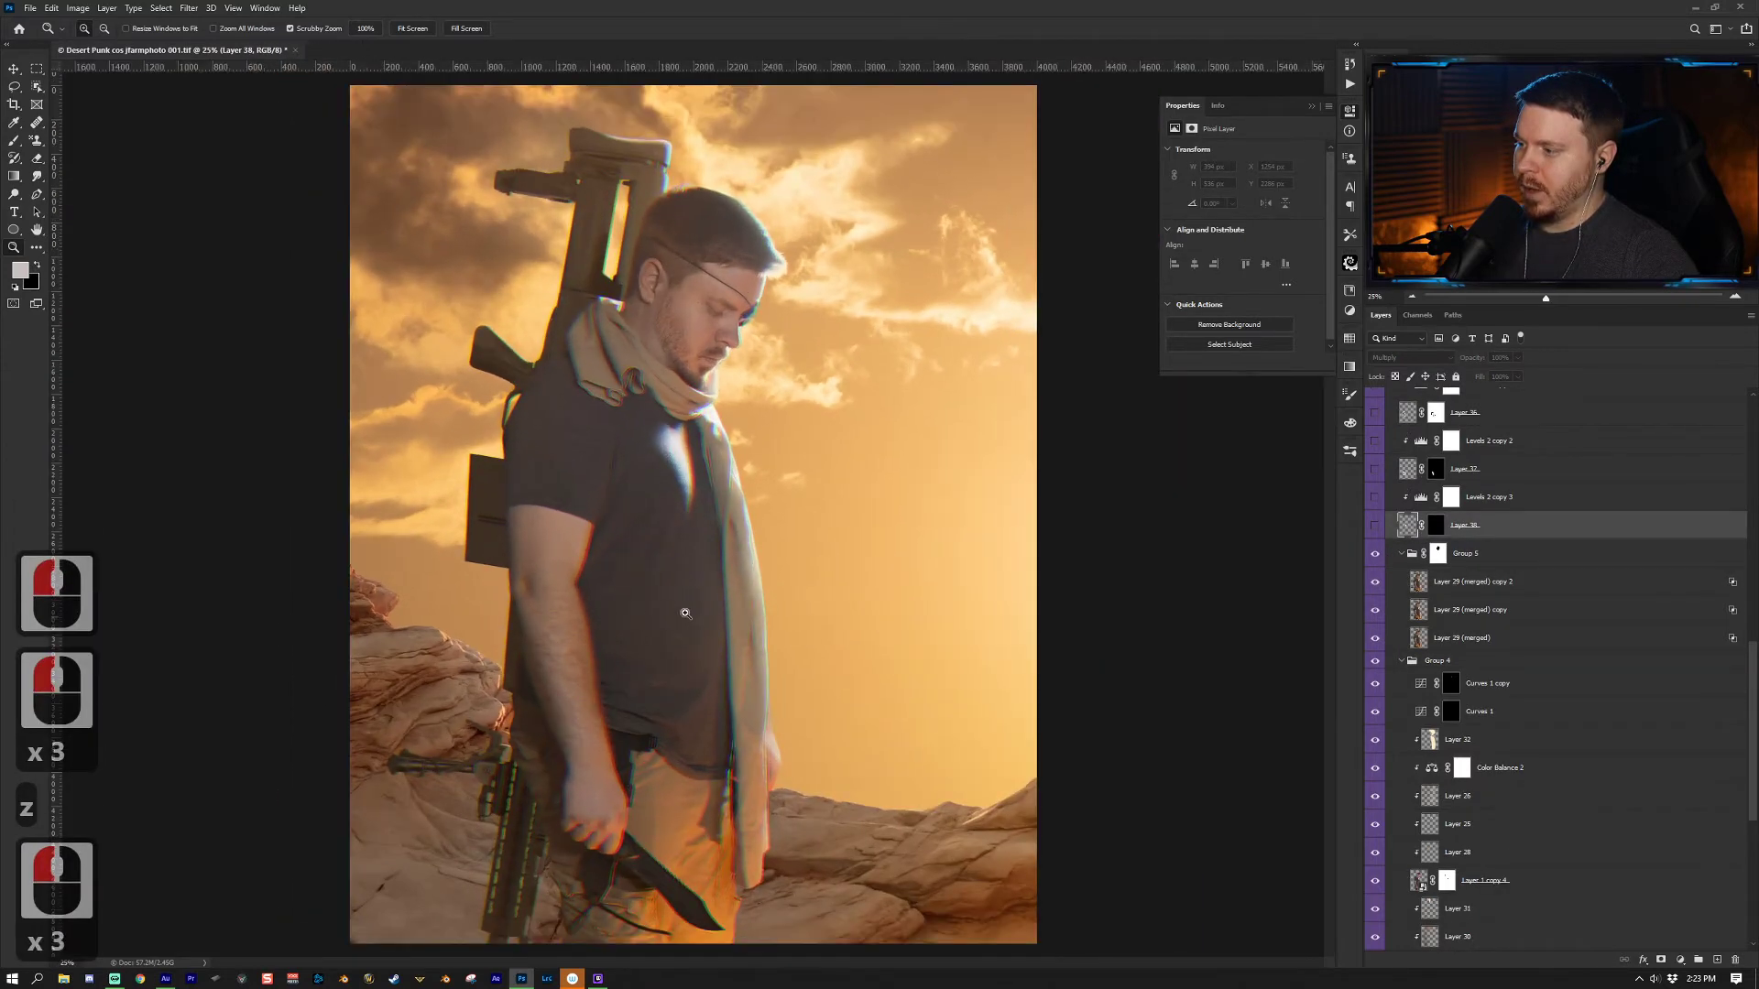
left_click(685, 613, "alt")
left_click(686, 613)
left_click(1376, 526)
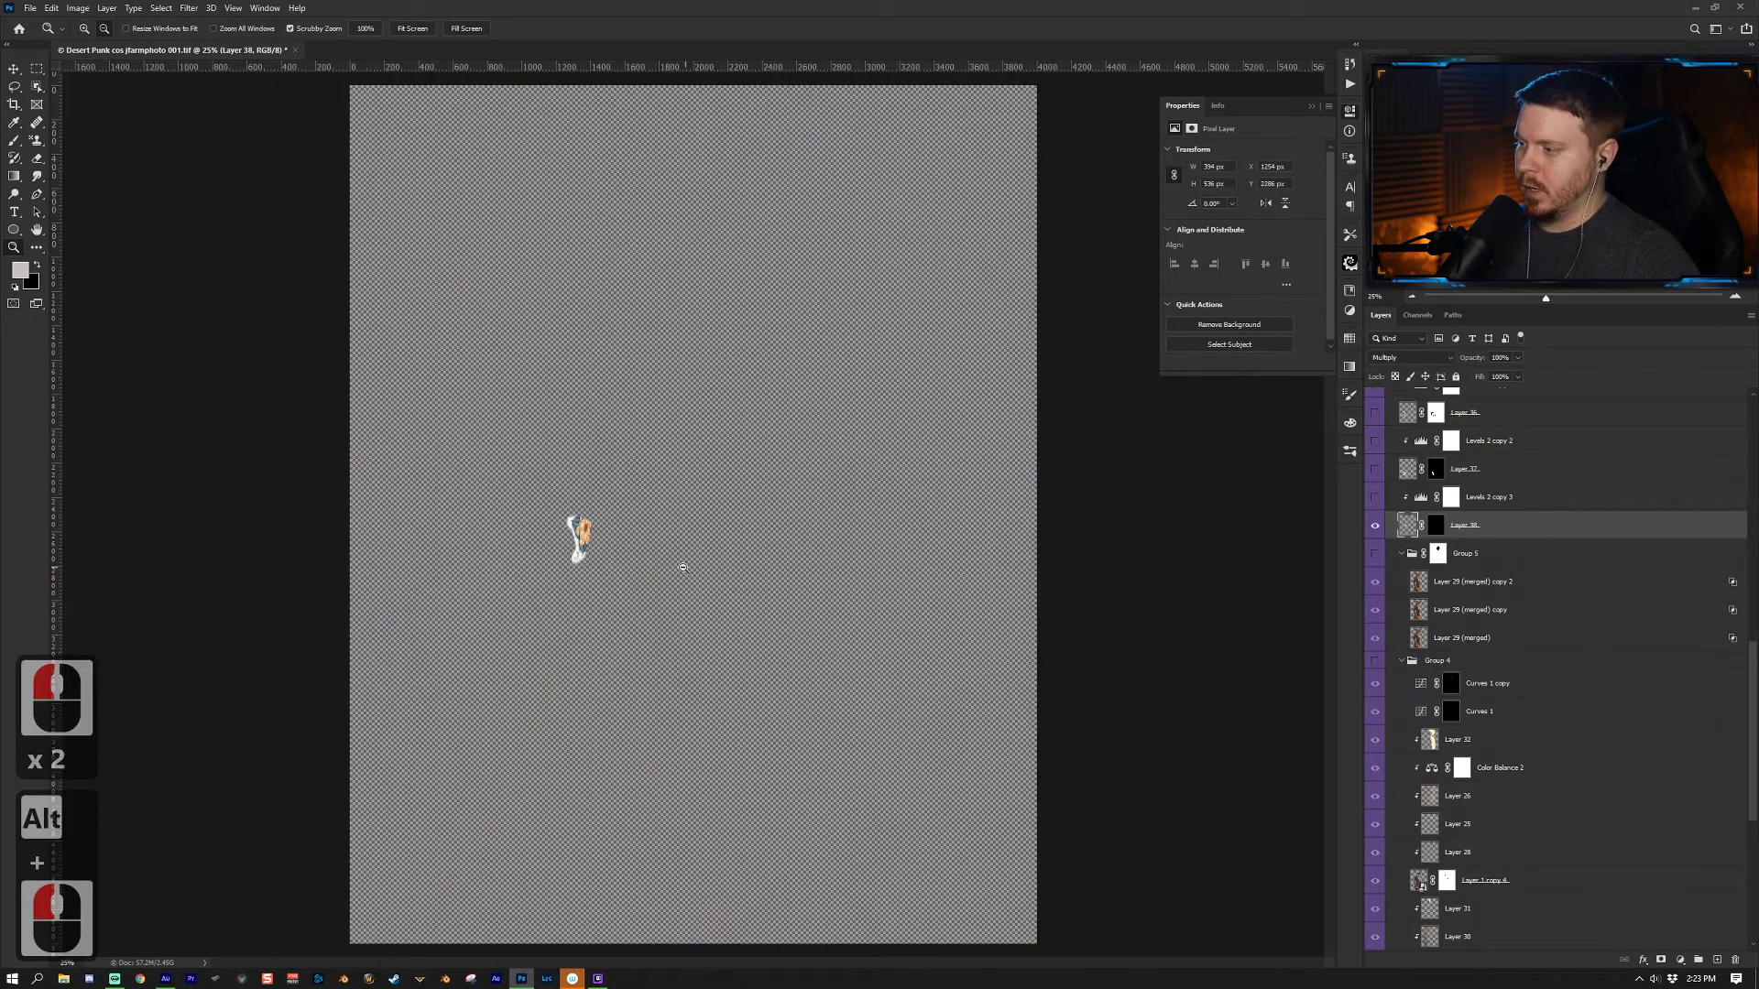
left_click(1375, 525, "alt")
left_click(1375, 469, "alt")
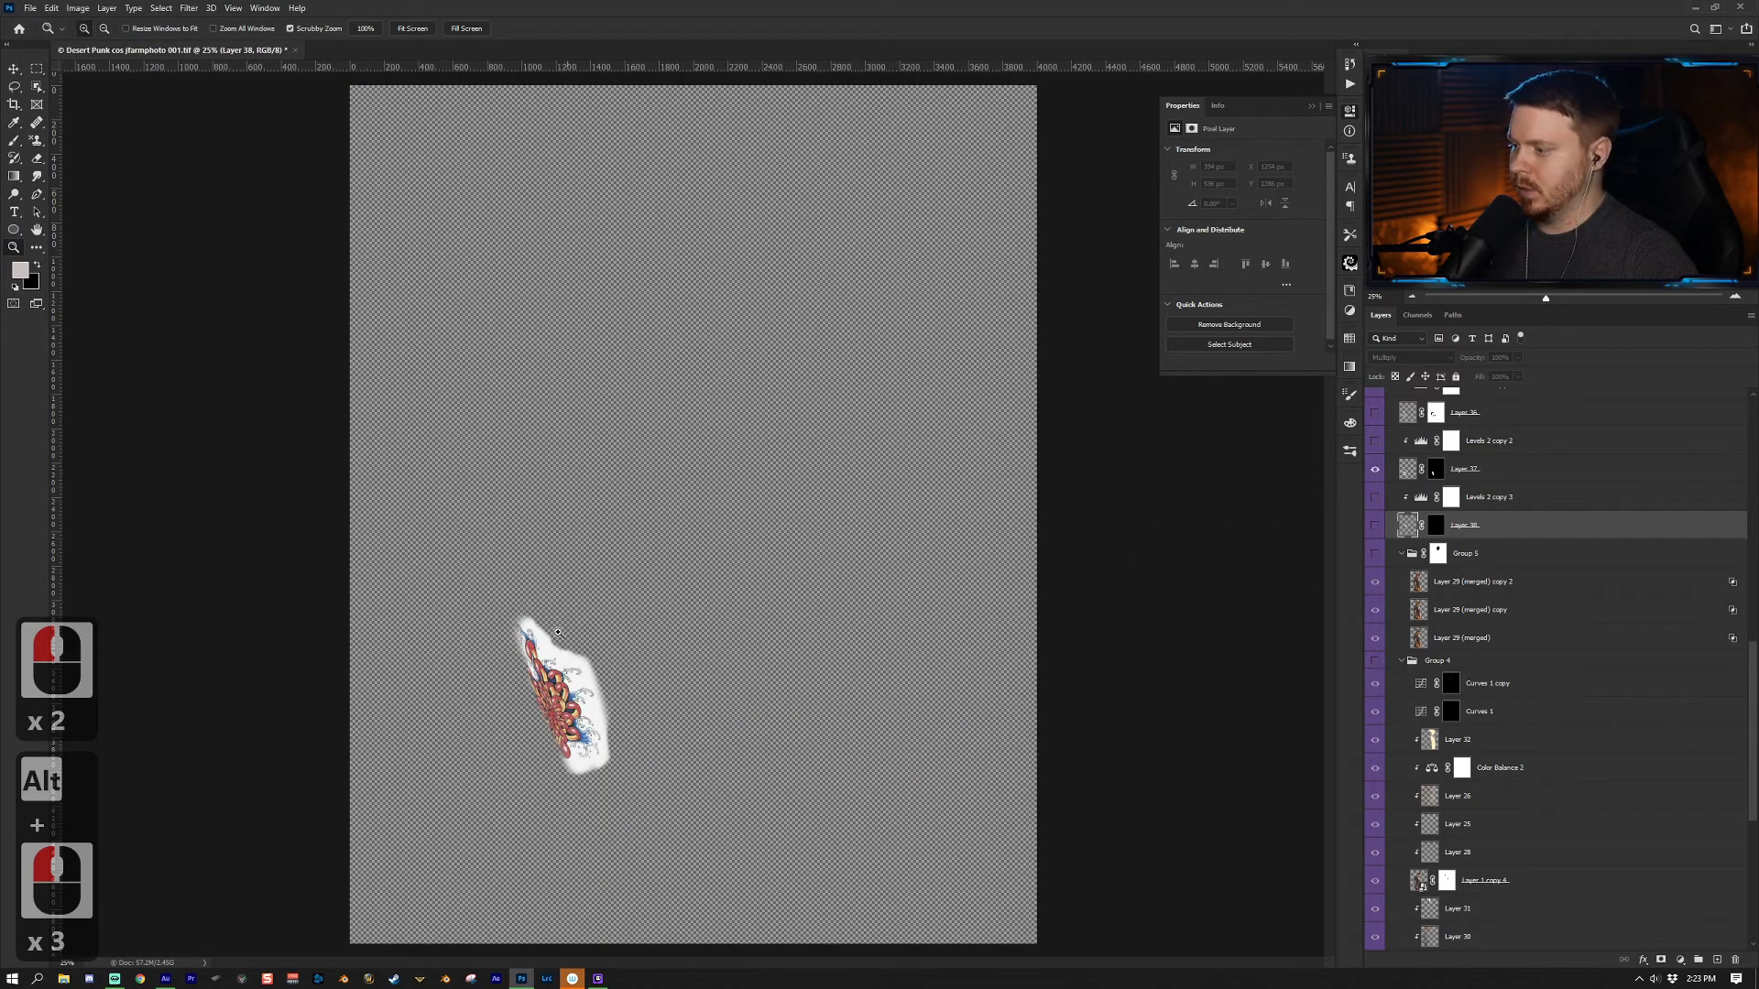
left_click(1375, 469, "alt")
Step: Turn on the Multiply tattoo Layer 38 and view it close up on the man's upper arm
key("z")
left_click_drag(570, 553, 639, 554)
left_click(1544, 531)
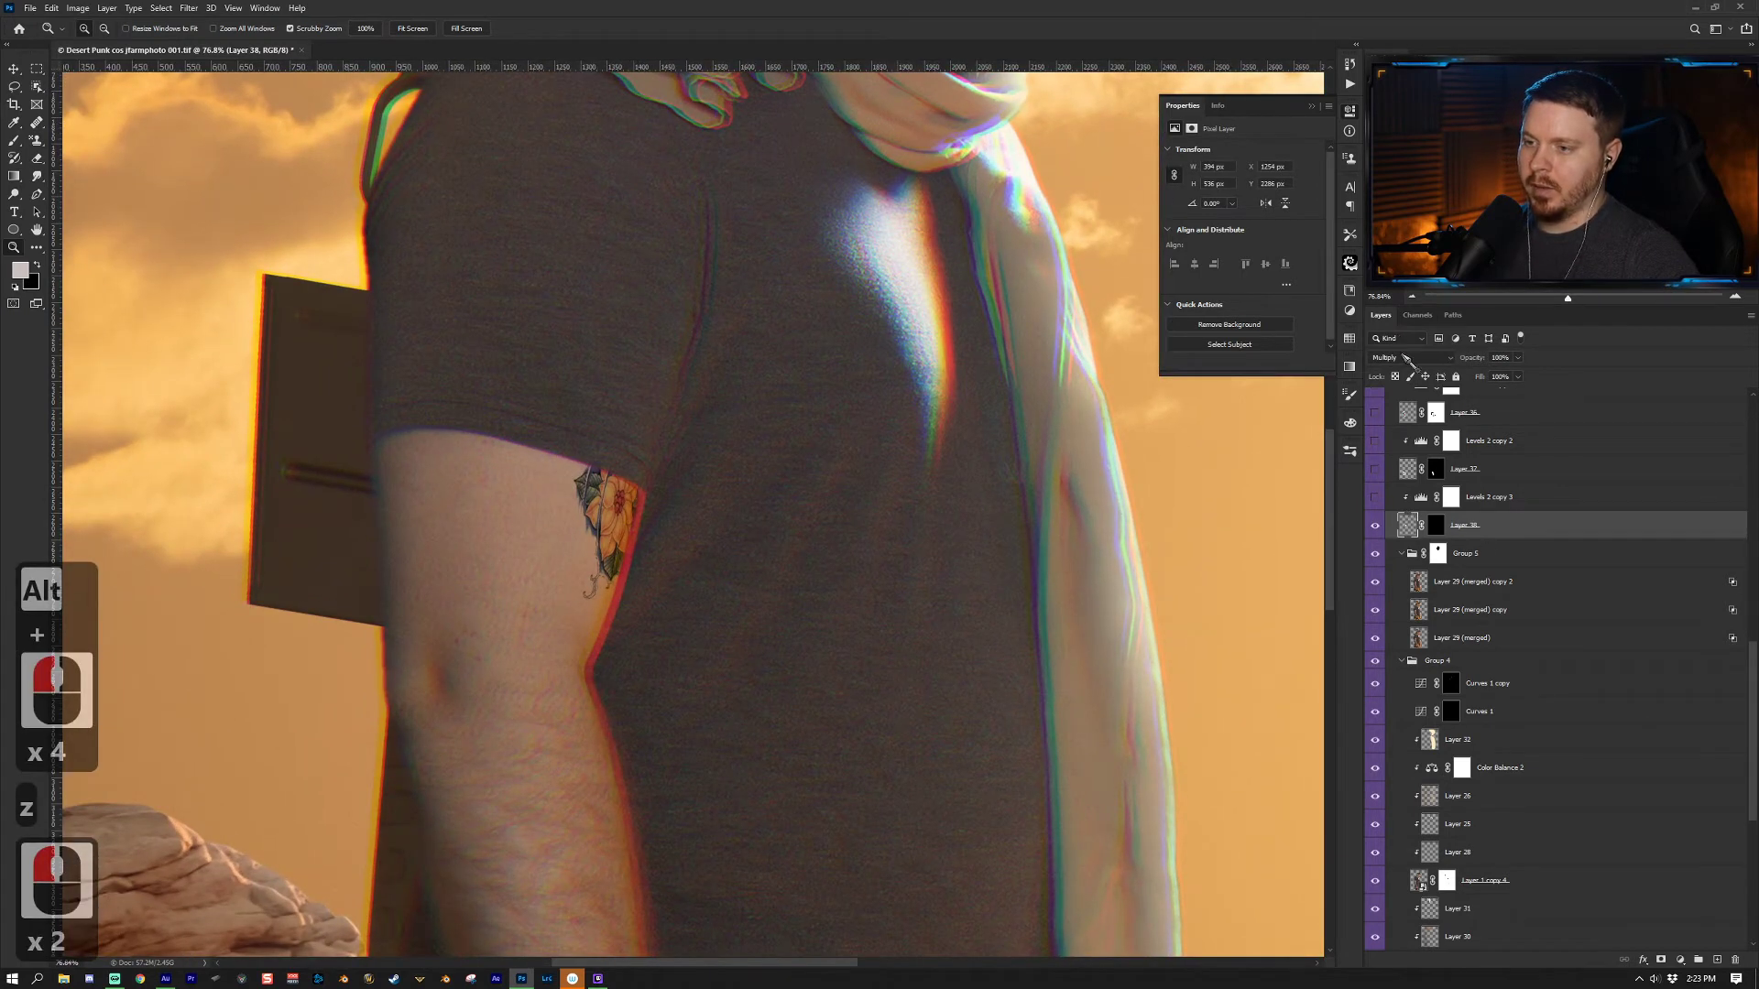
Step: Release and reapply the clipping of Levels 2 copy 3 to Layer 38 and turn that adjustment on
left_click(1525, 497)
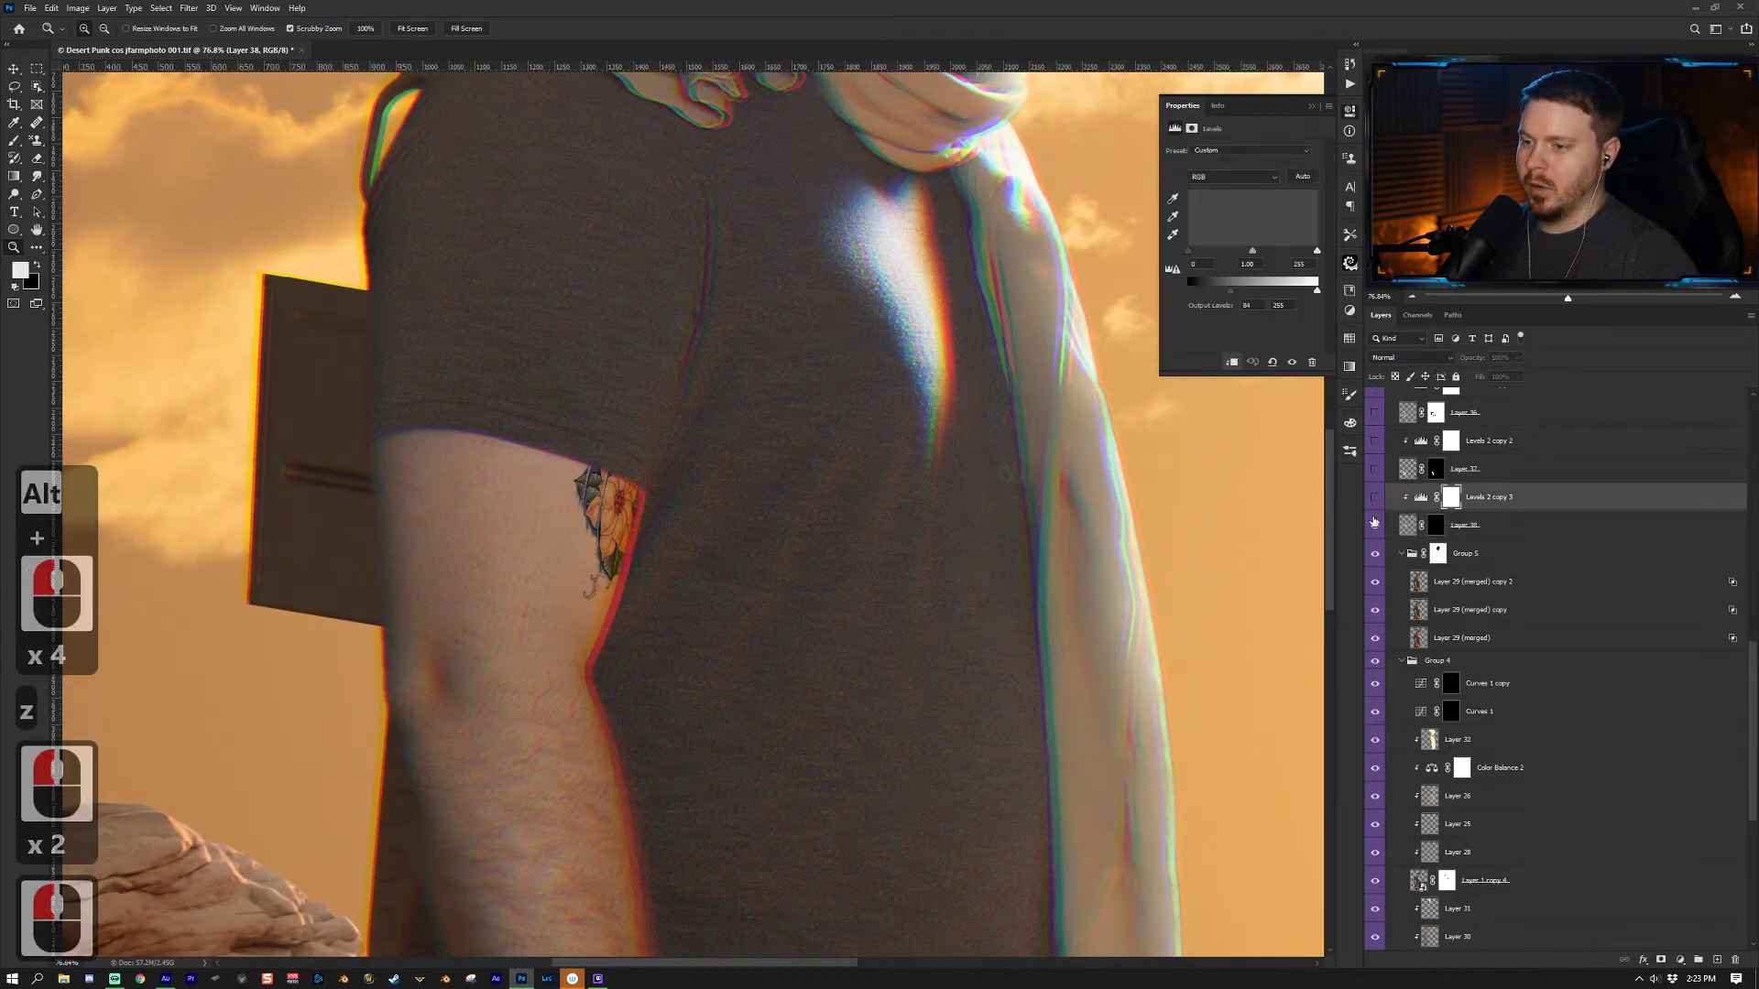
left_click_drag(1523, 510, 1525, 509)
left_click(1525, 509, "alt")
left_click(1526, 509, "alt")
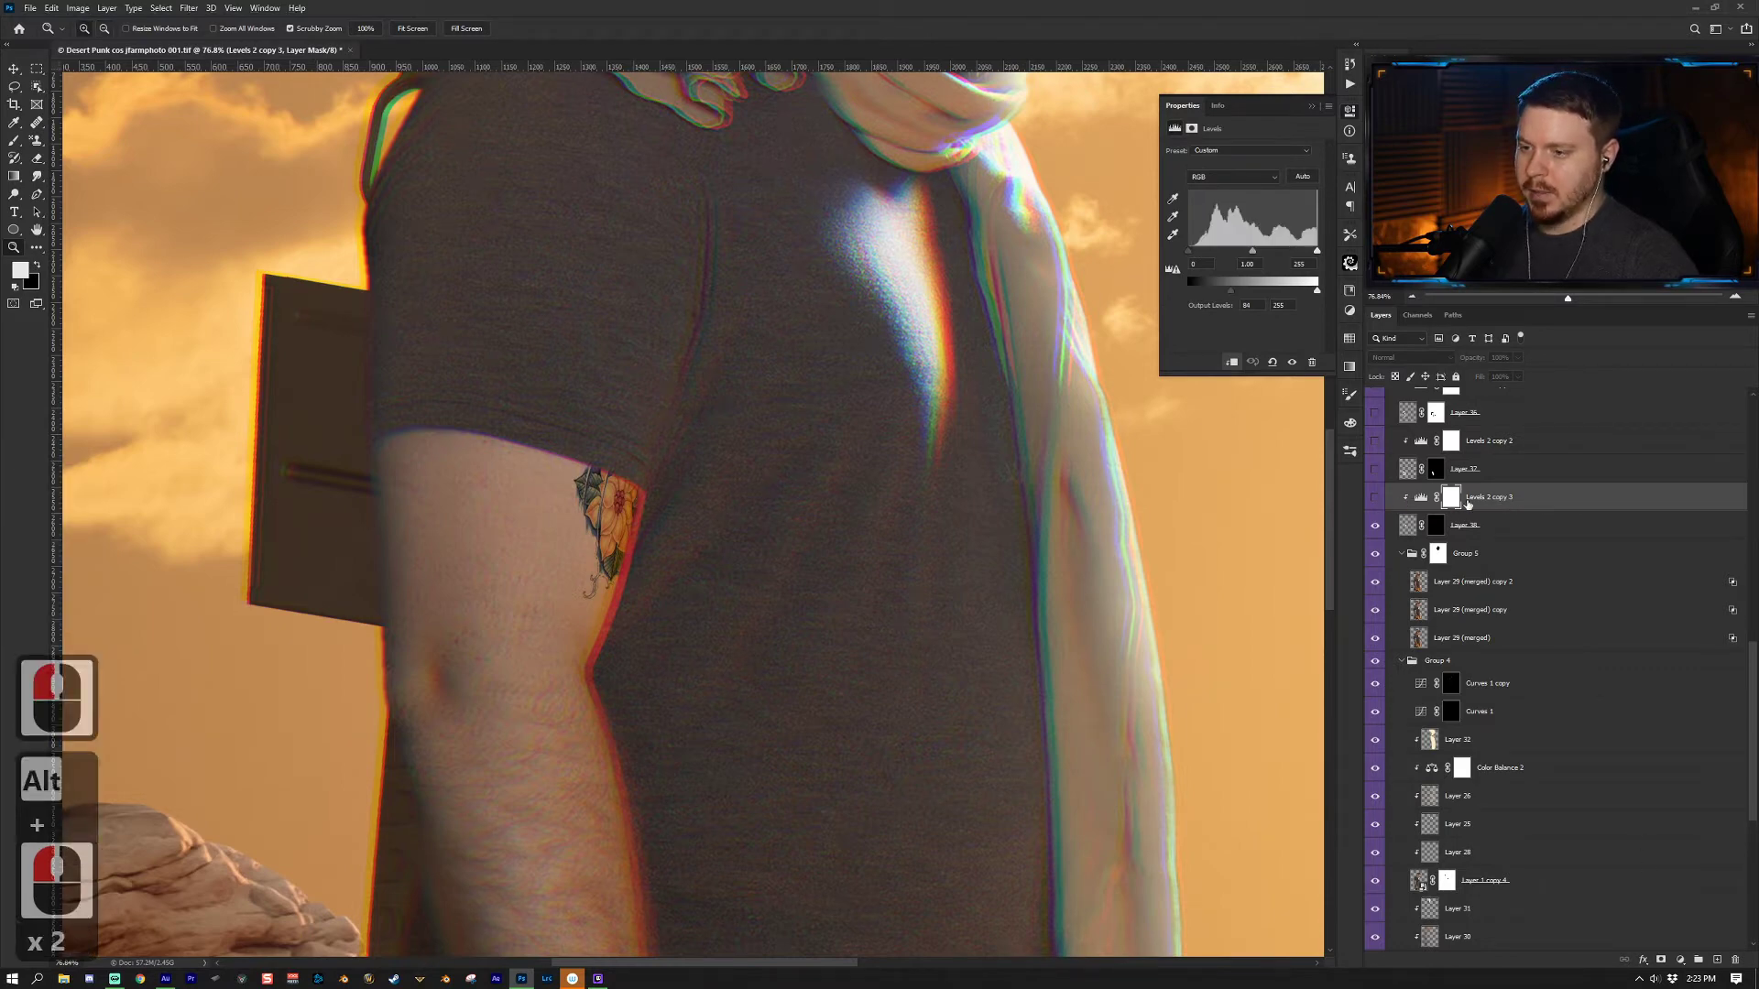
left_click(1375, 496)
scroll(884, 499, "down", 2, "alt")
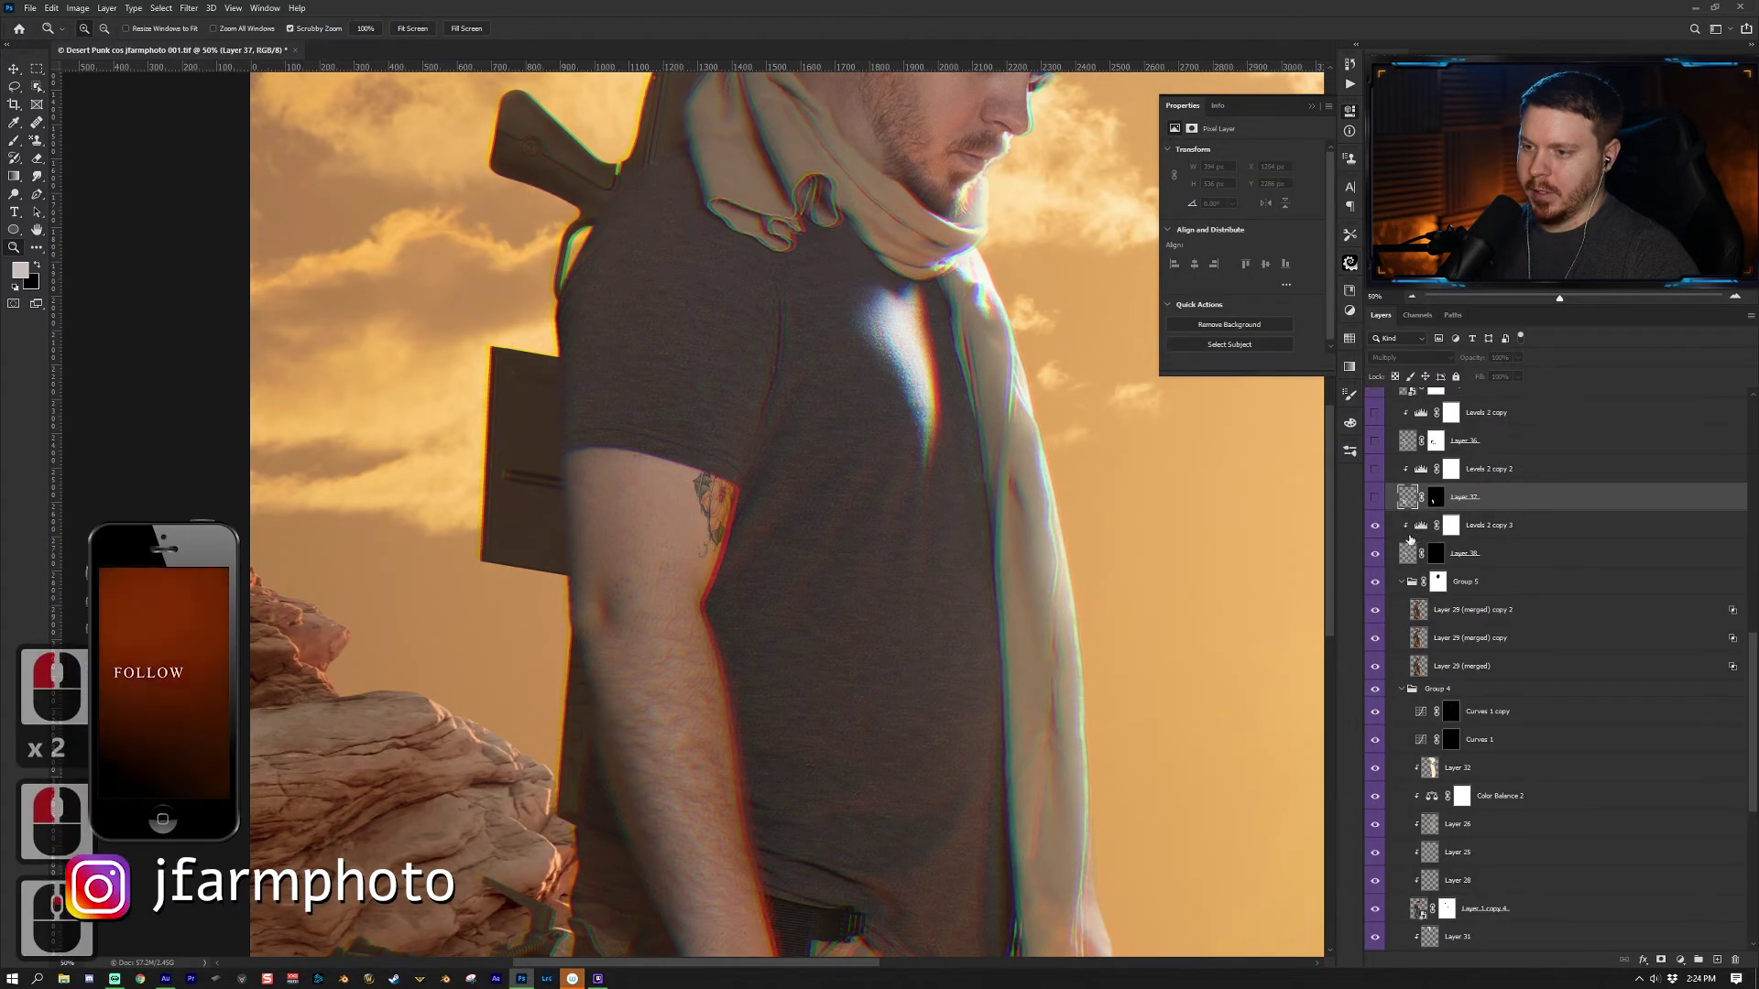
Step: Turn on tattoo layers Layer 37 and Layer 36 with their clipped adjustments Levels 2 copy 2 and Levels 2 copy on the man's arm
scroll(1402, 541, "up", 1)
left_click(1375, 525)
left_click_drag(802, 642, 830, 464)
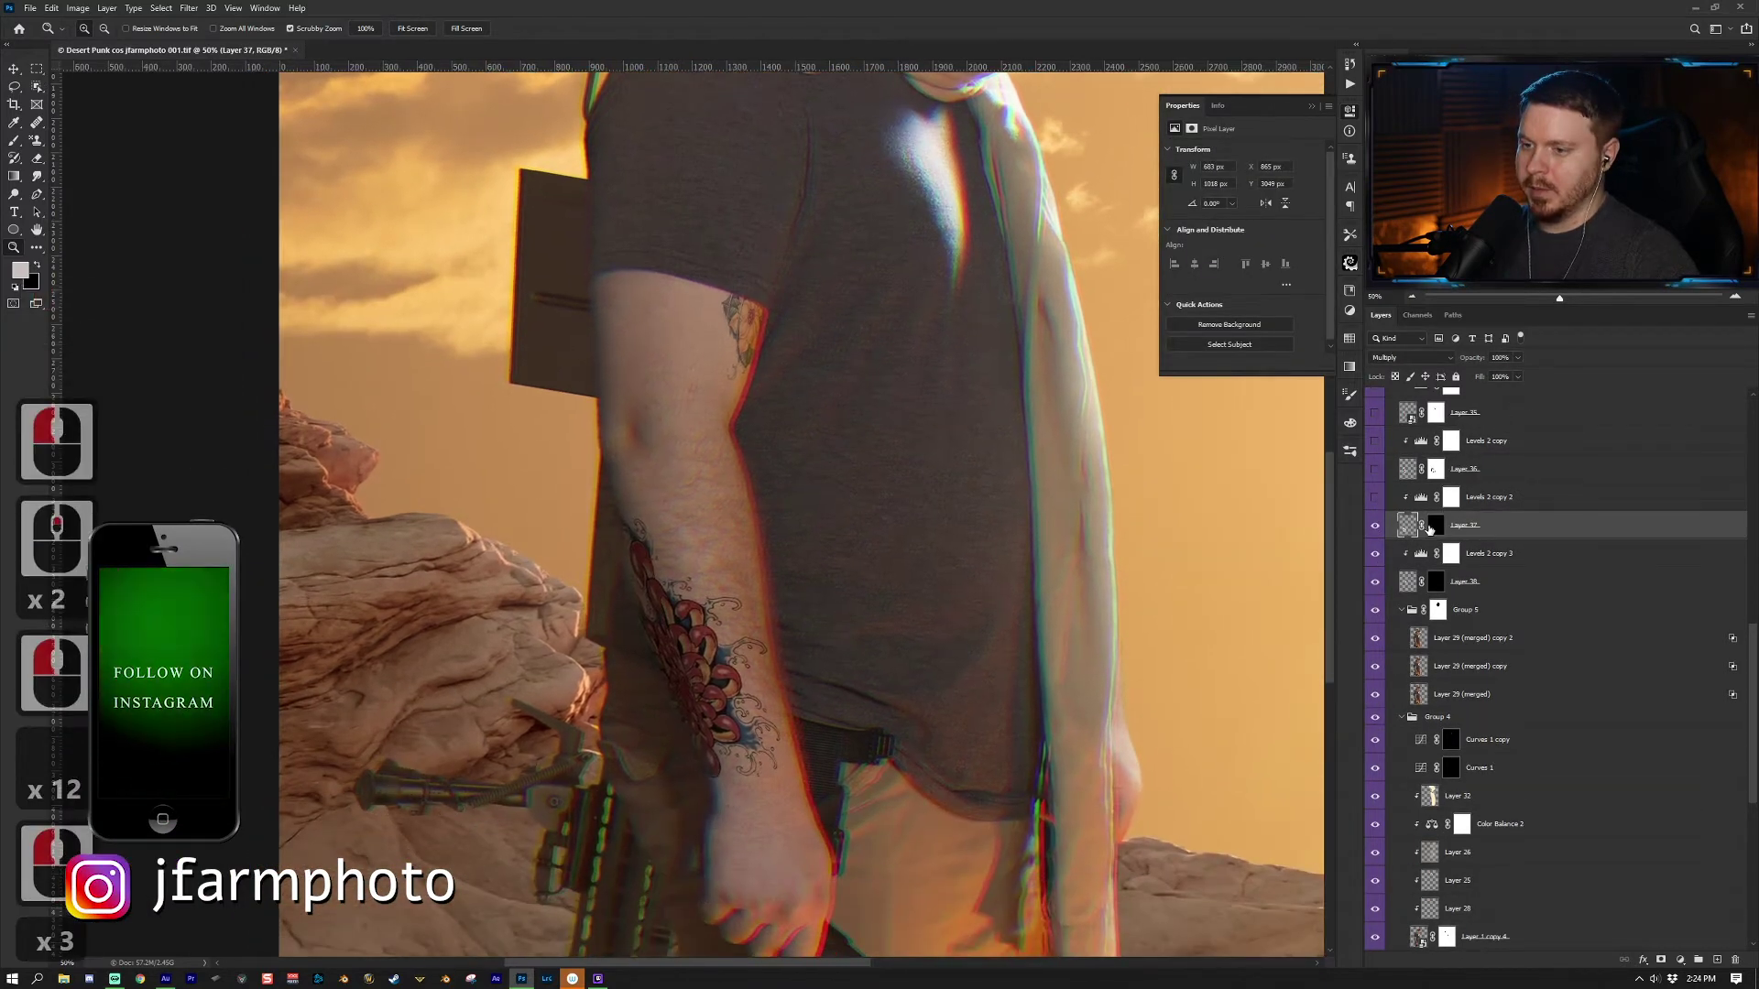
left_click_drag(1375, 496, 1375, 469)
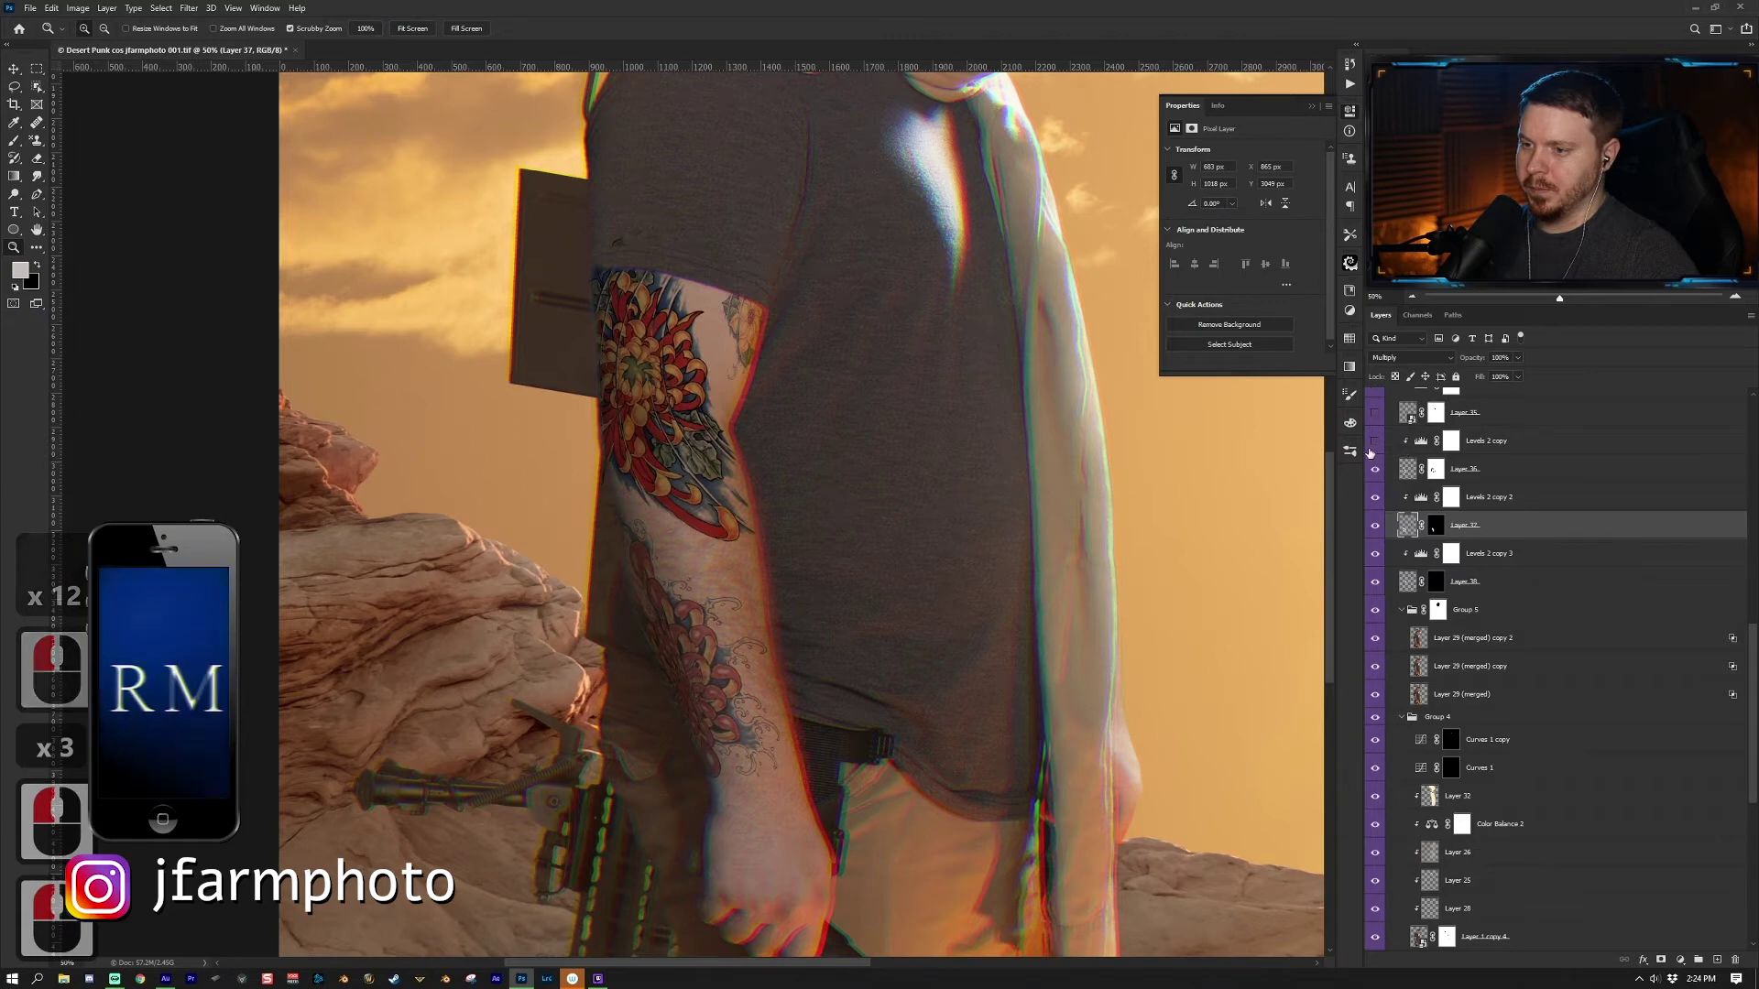
left_click(1375, 441)
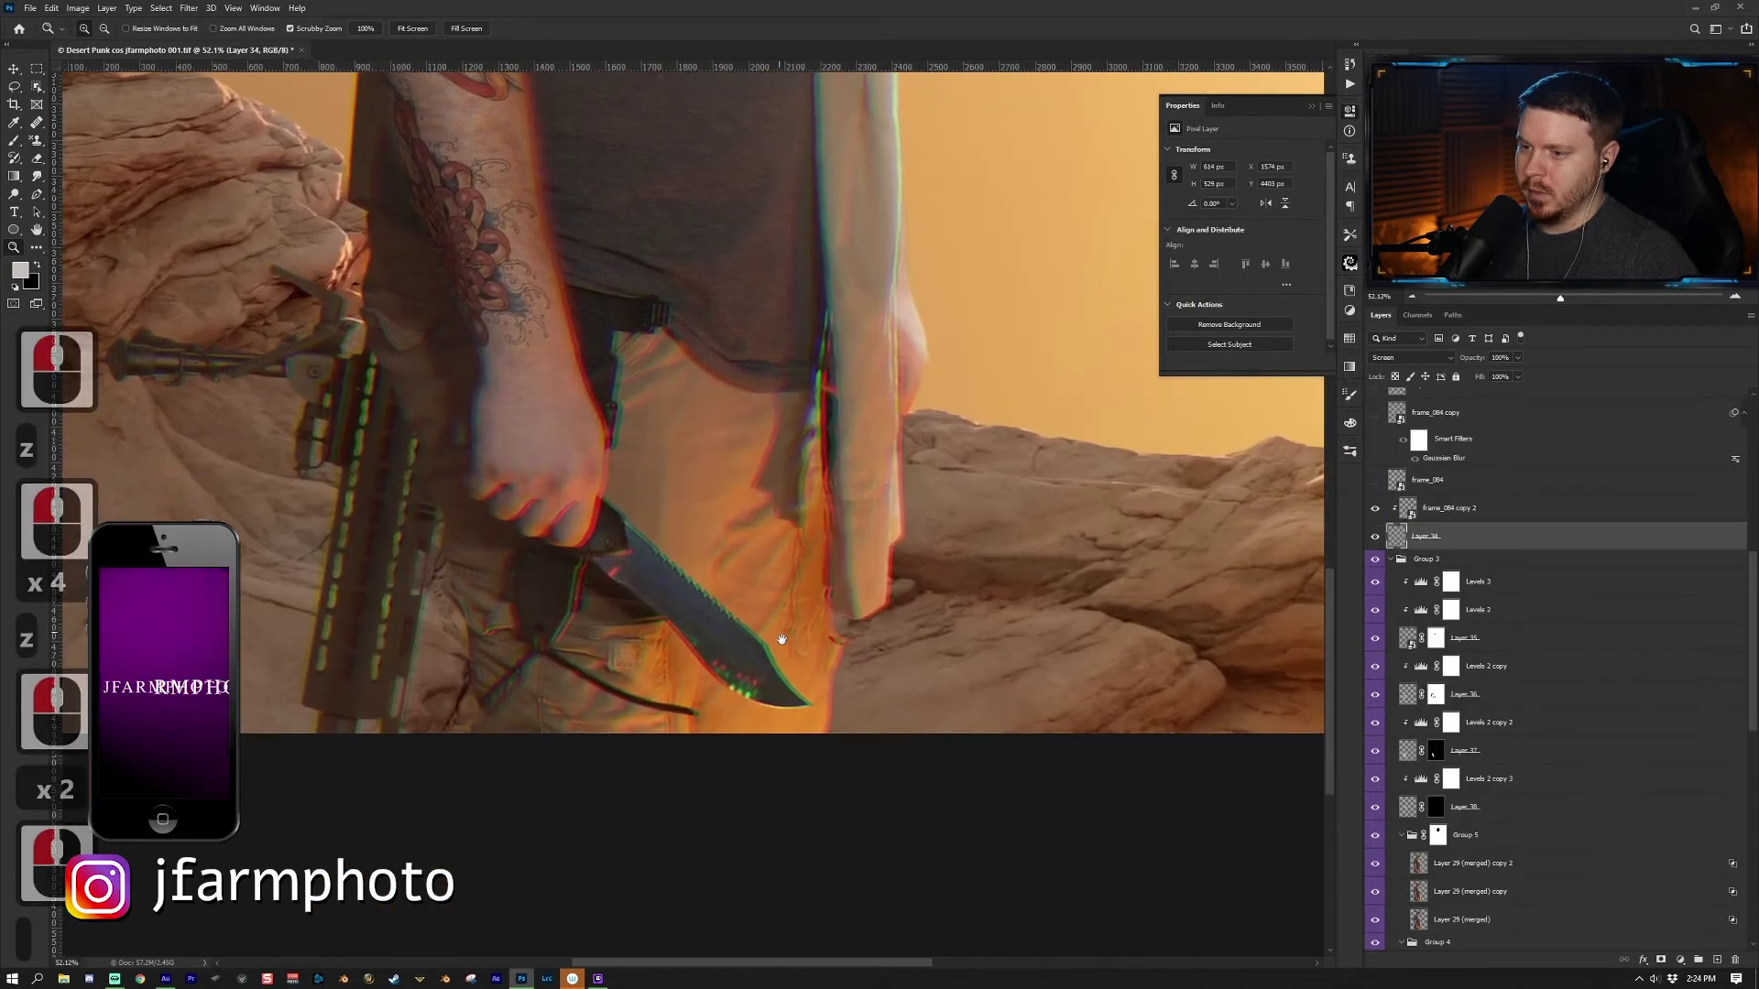
Step: Hide frame_084 copy 2, set Layer 34 to Normal mode and toggle it to examine the black knife-blade shape up close
scroll(782, 639, "up", 2)
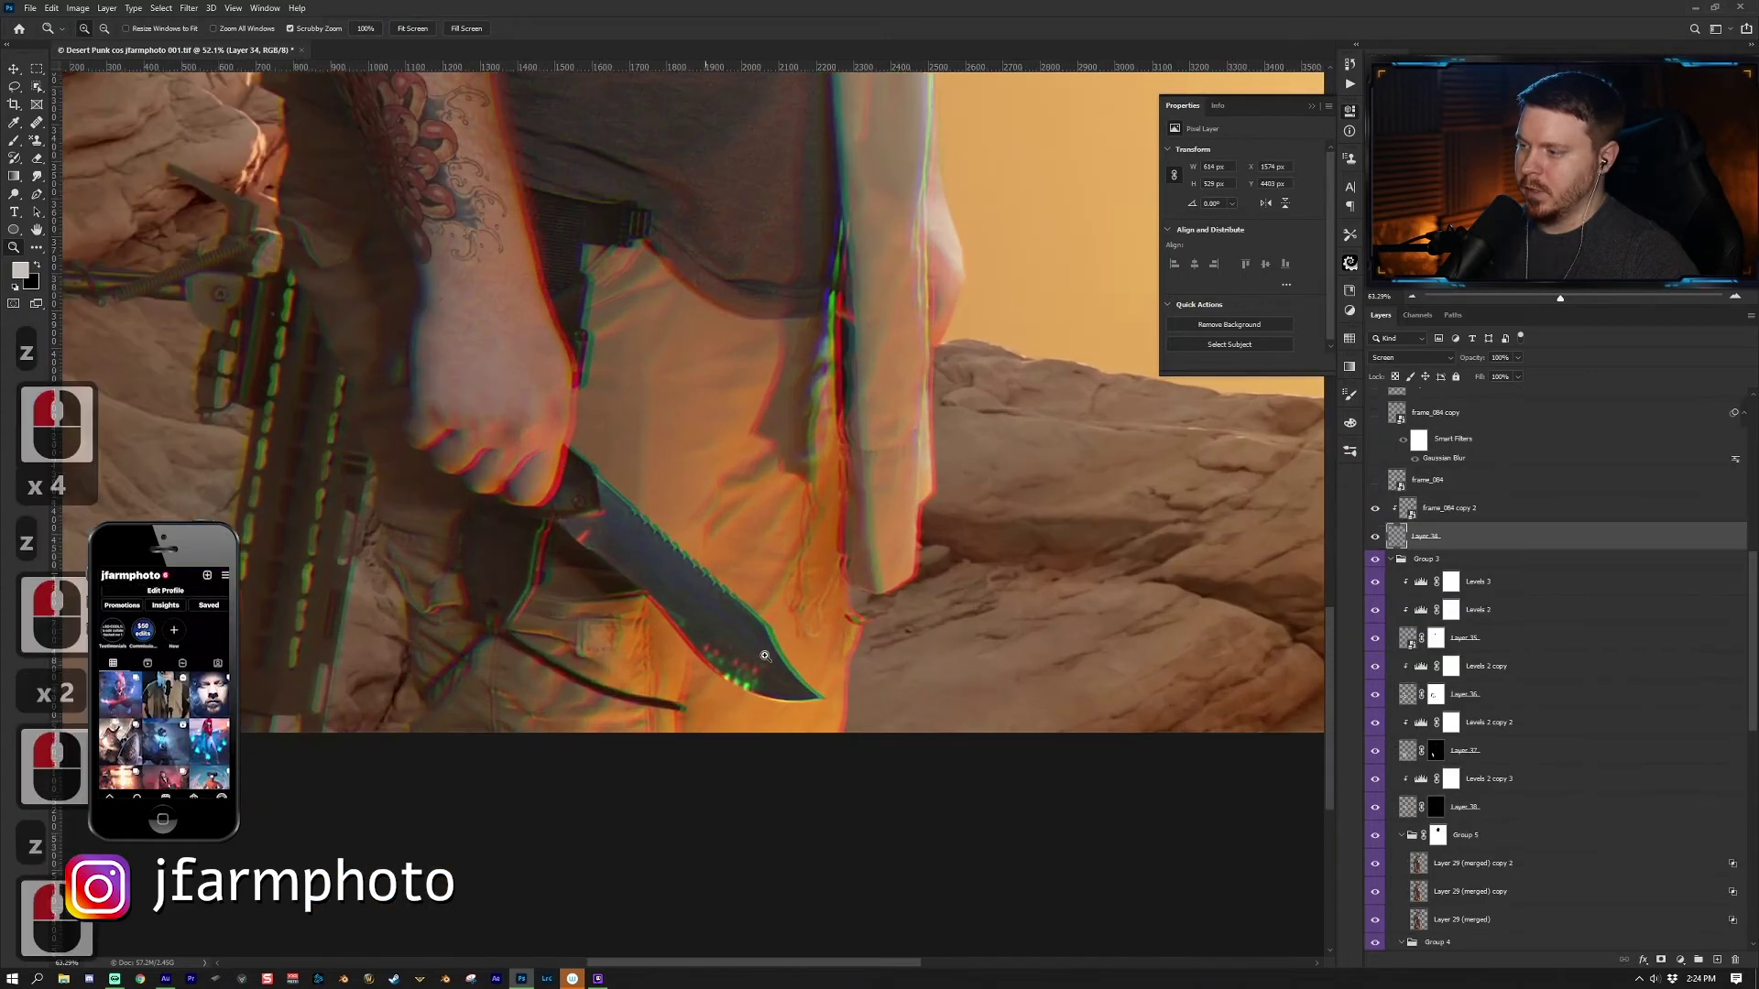
key("ctrl+minus")
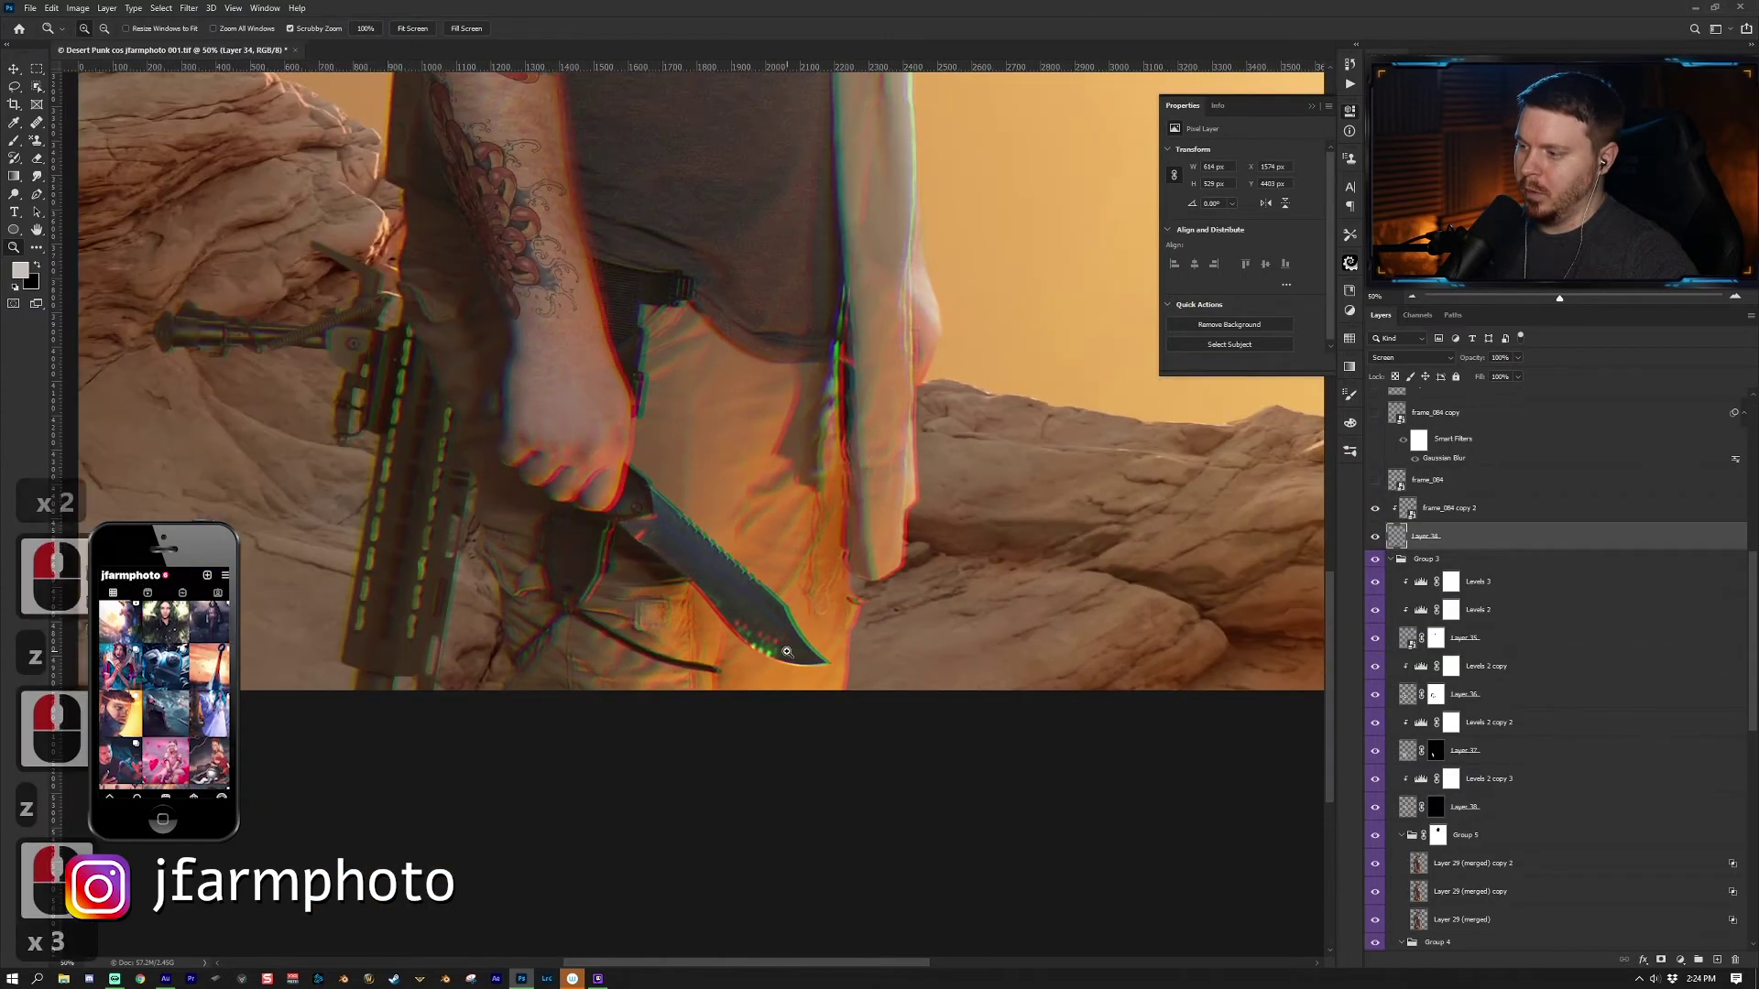
left_click(1375, 507)
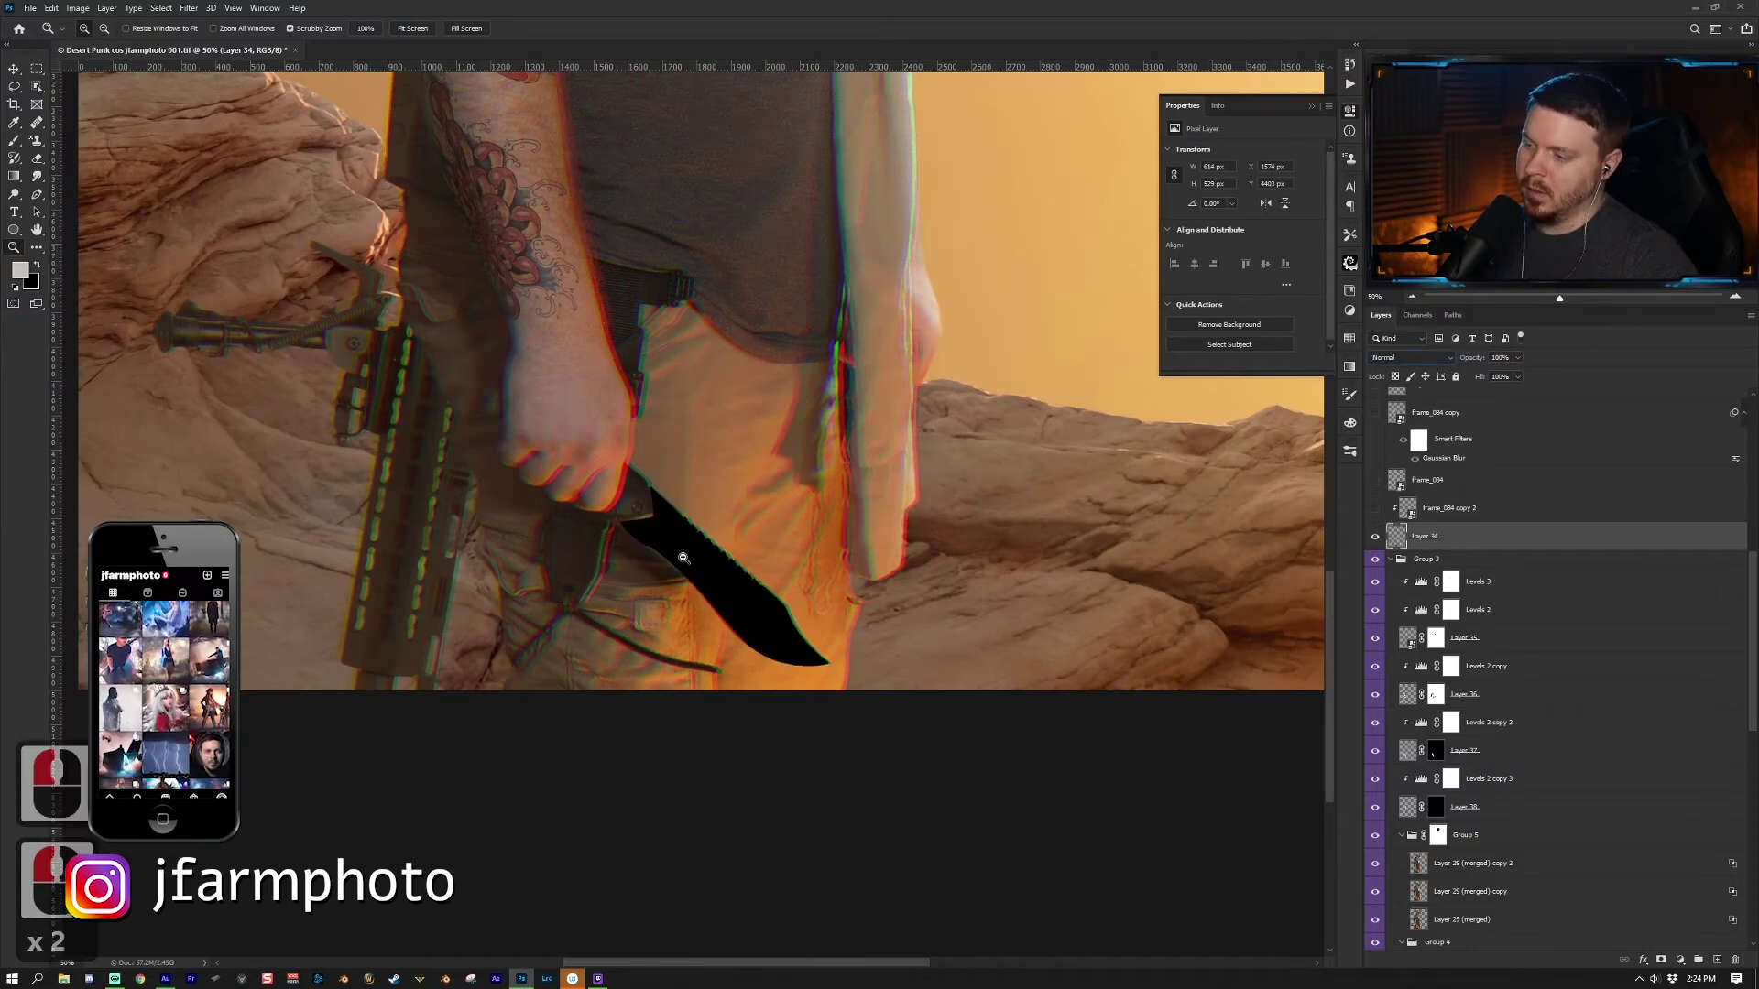
left_click(1375, 537)
left_click(1375, 537)
left_click(1378, 508)
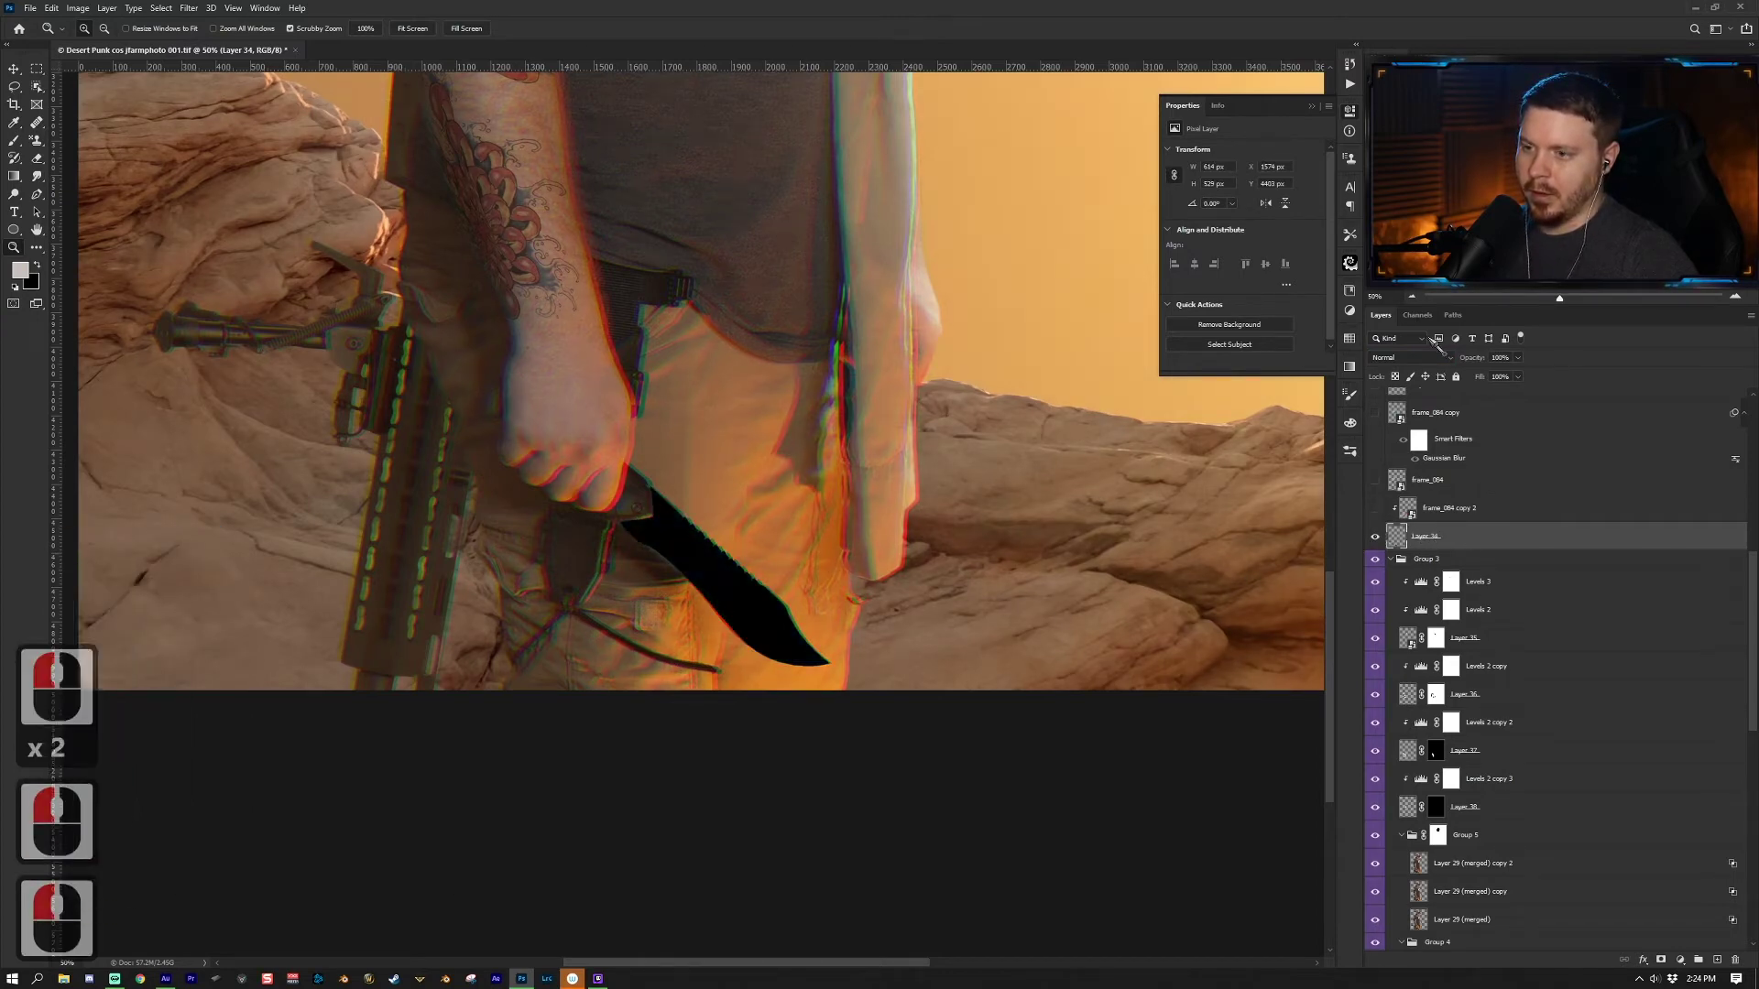
Step: Set Layer 34's blend mode to Screen and turn on frame_084 copy 2 above it
left_click(1411, 358)
left_click(1407, 473)
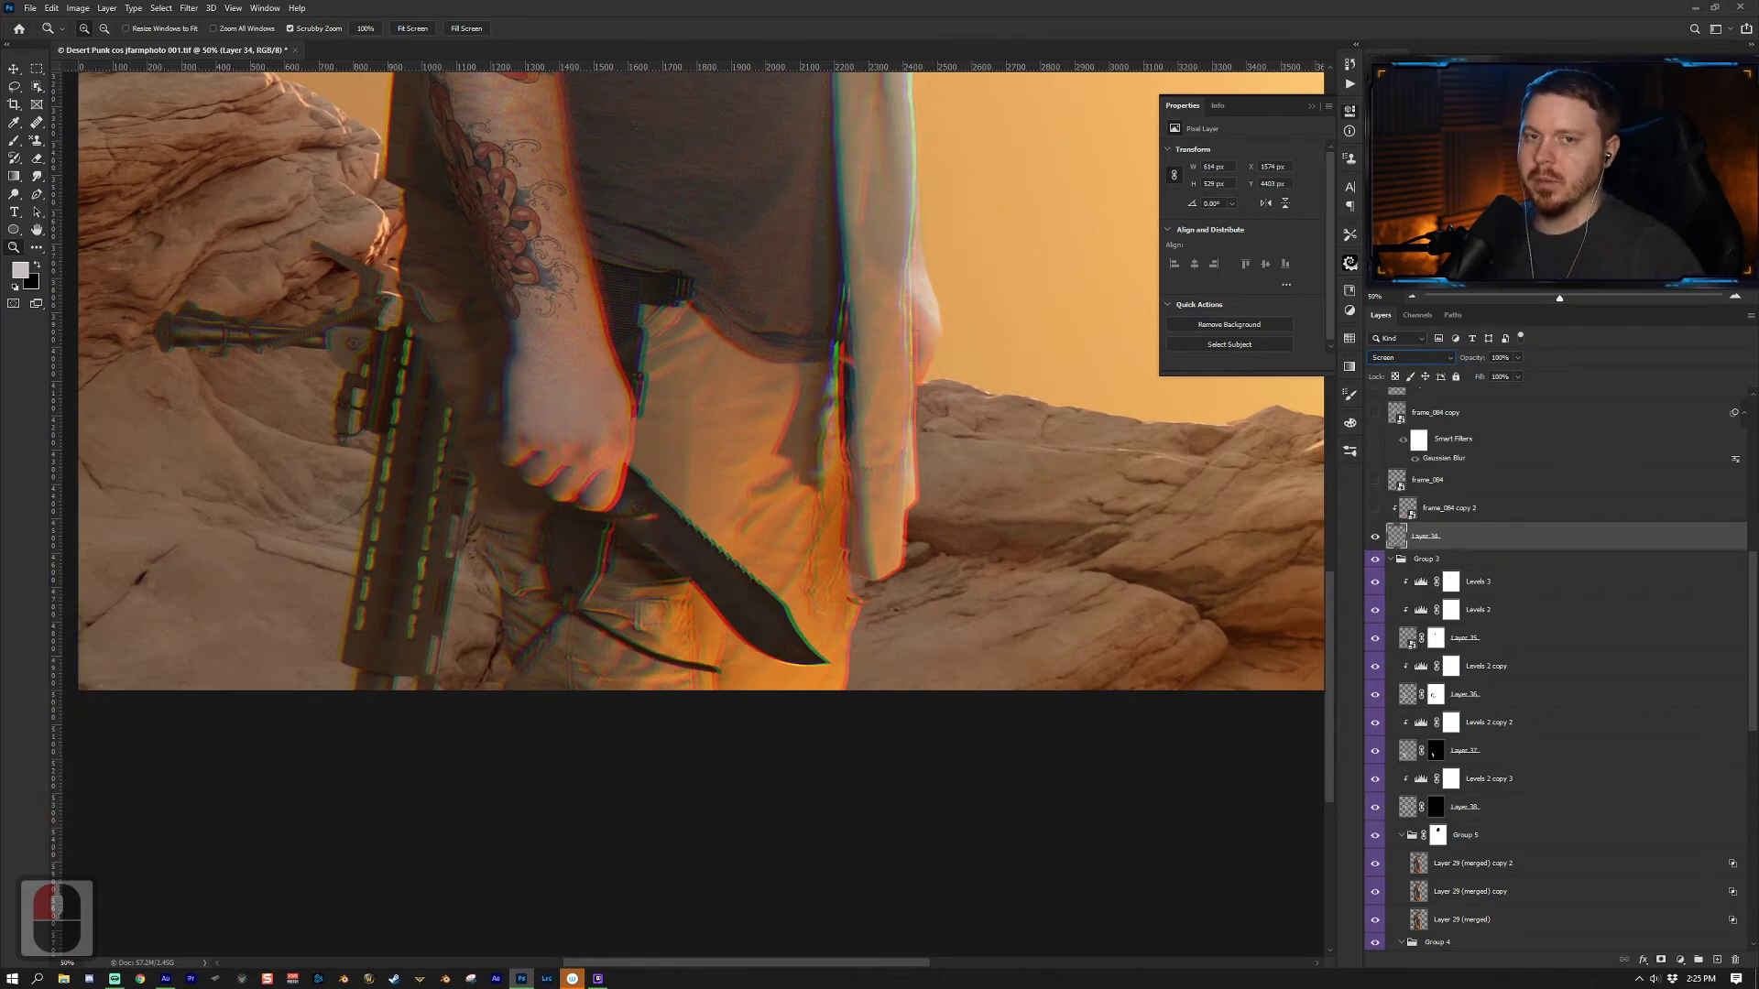
left_click(1386, 517)
left_click(1374, 509)
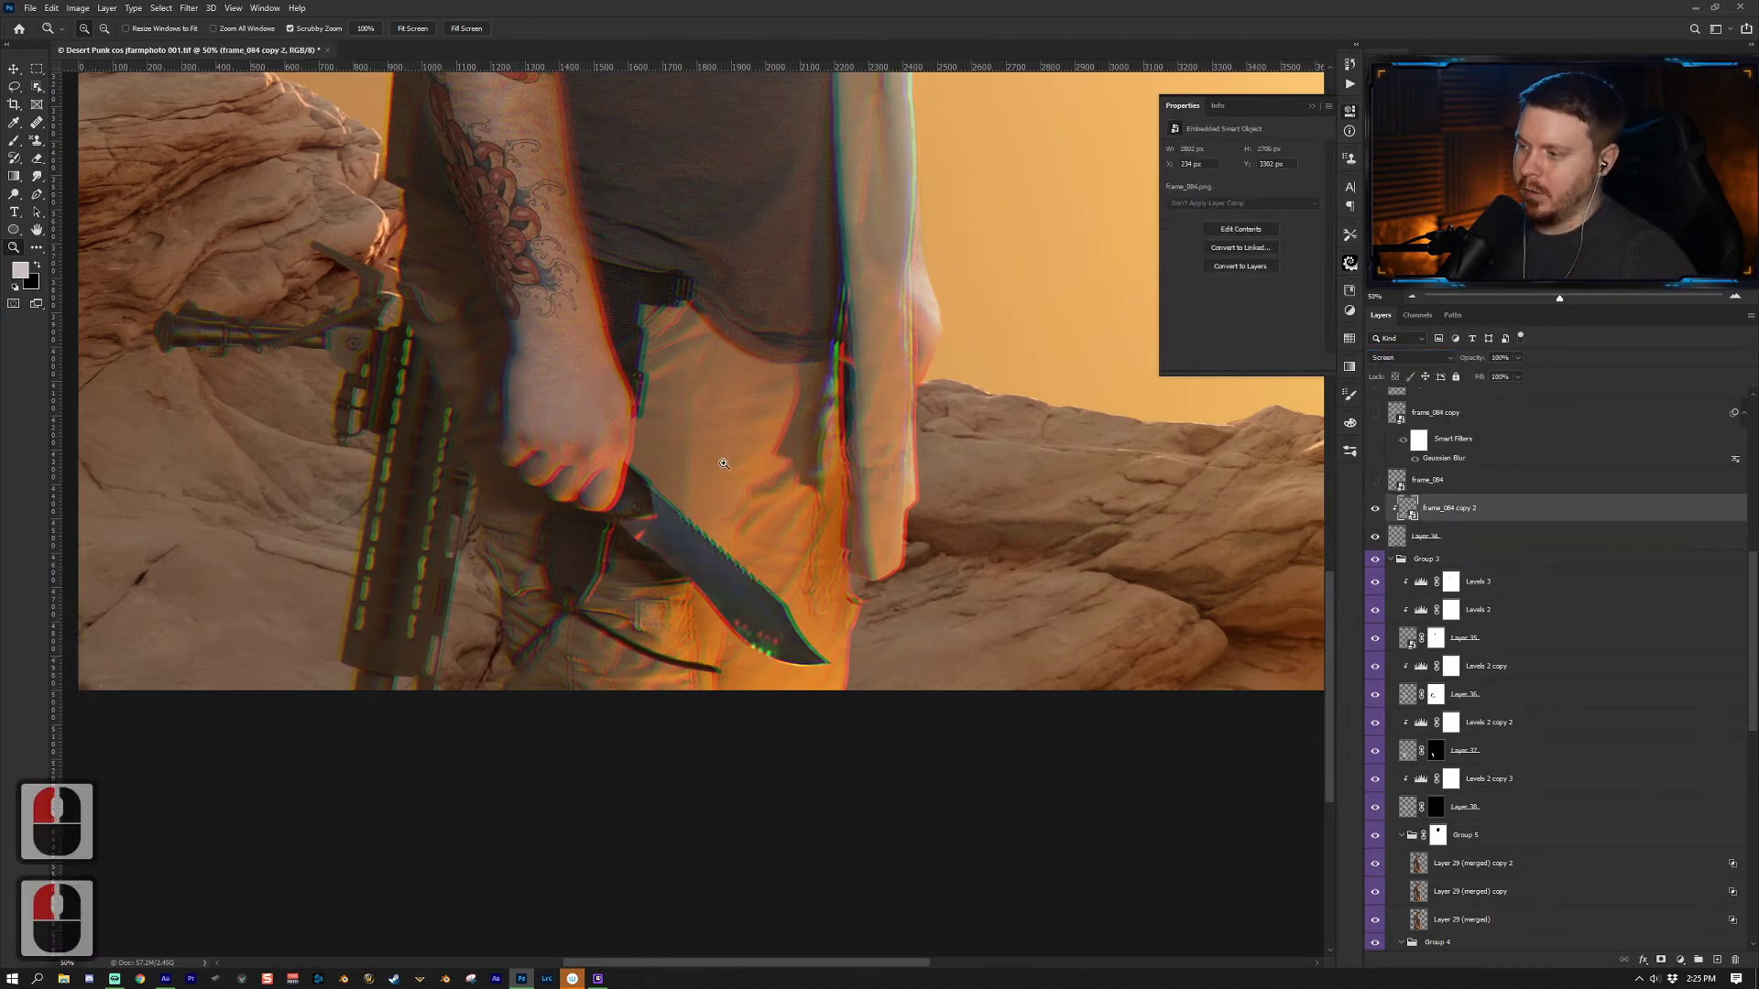
Step: Release and reapply the clipping of frame_084 copy 2 to Layer 34, and compare the whole figure with the knife-blade layers hidden and shown
left_click(1414, 519, "alt")
left_click(1415, 518, "alt")
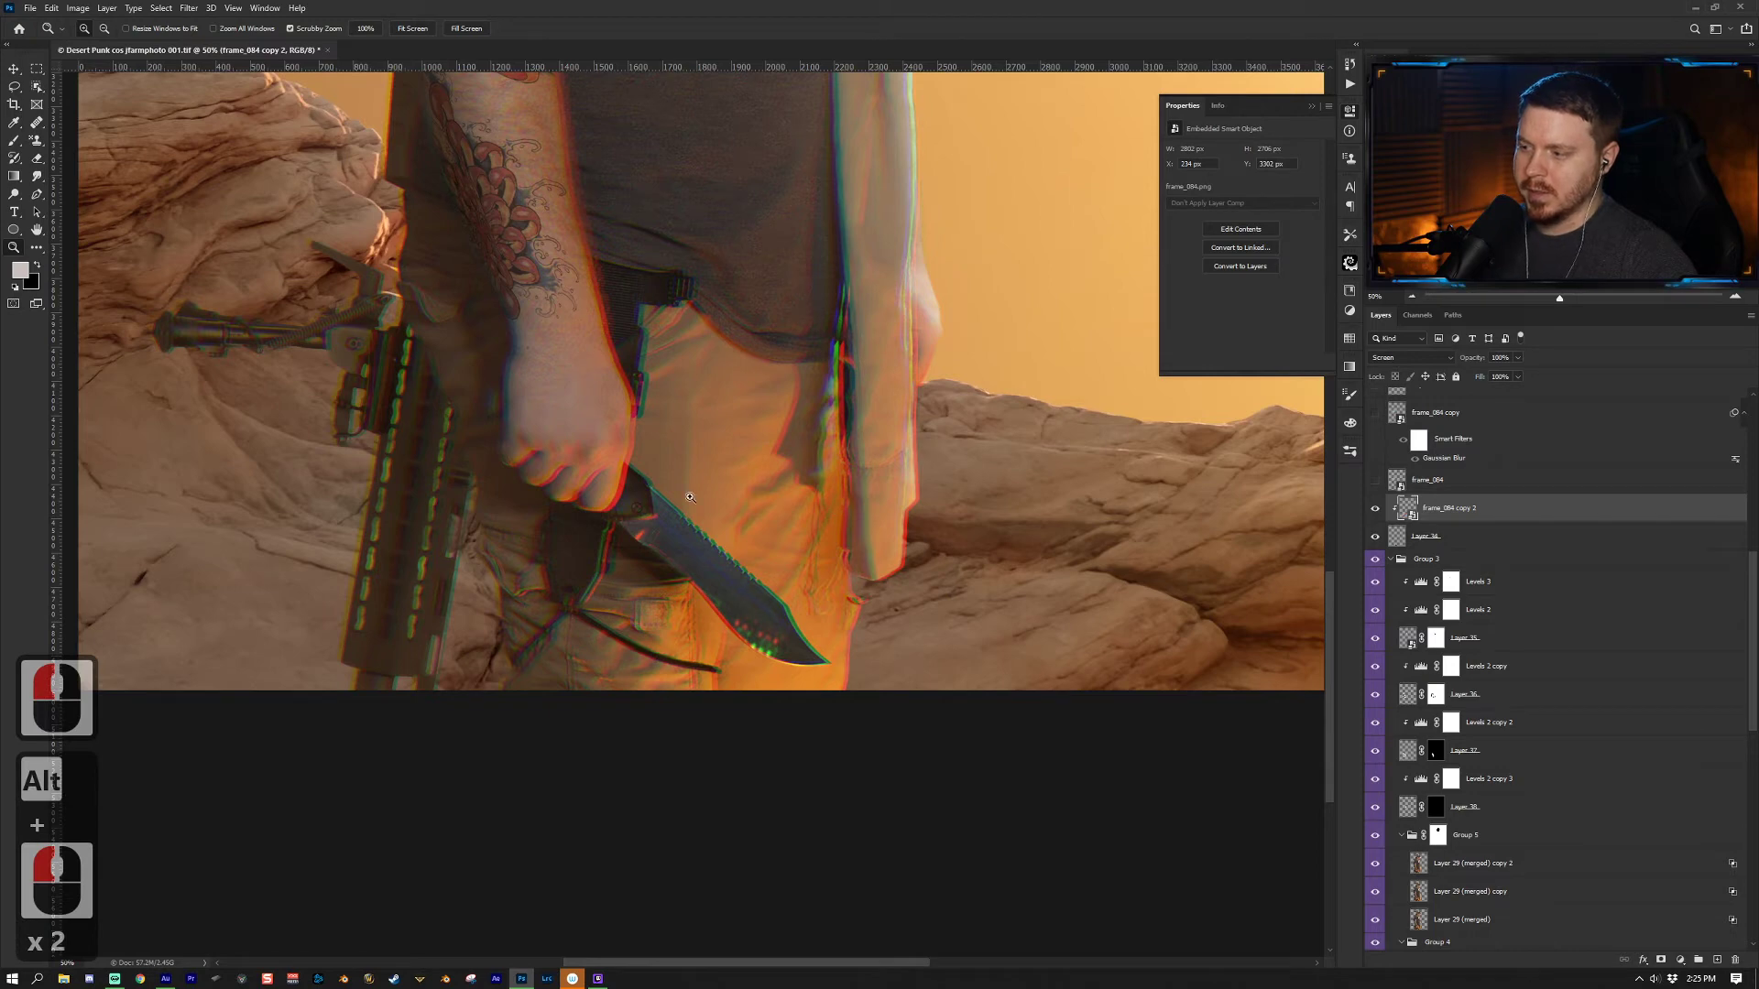
scroll(1453, 533, "up", 2)
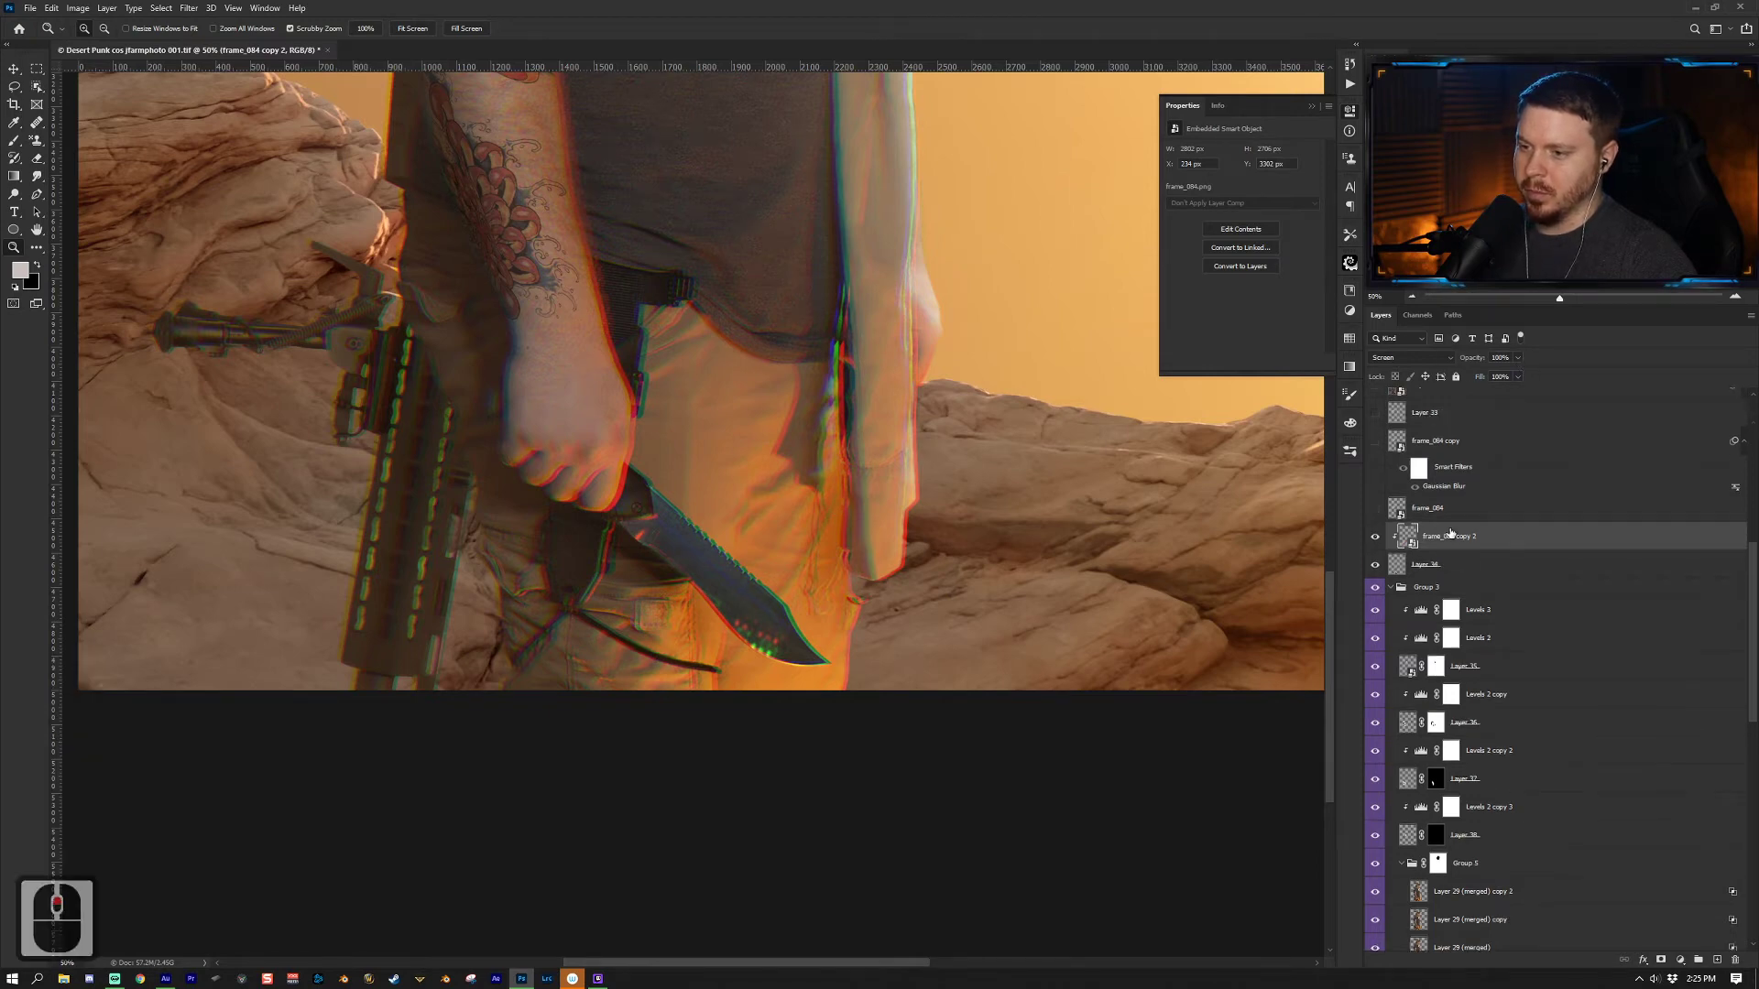
key("z")
left_click_drag(868, 511, 799, 555)
left_click(1375, 593)
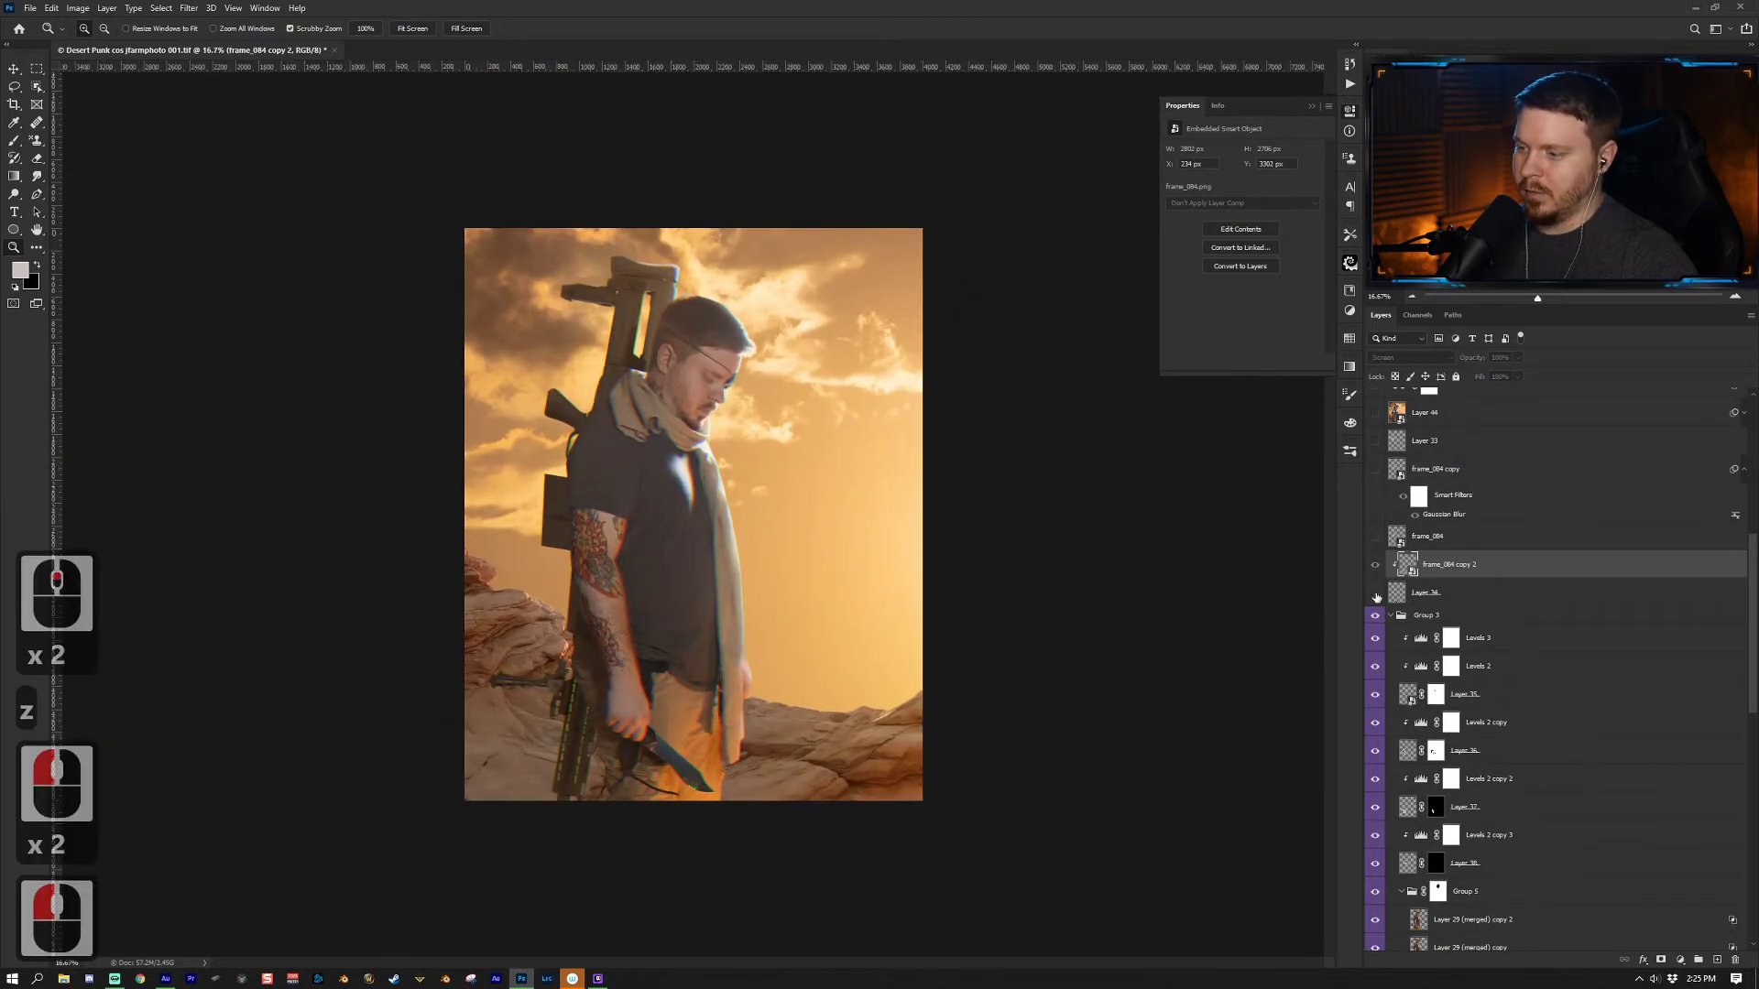
left_click(1374, 592)
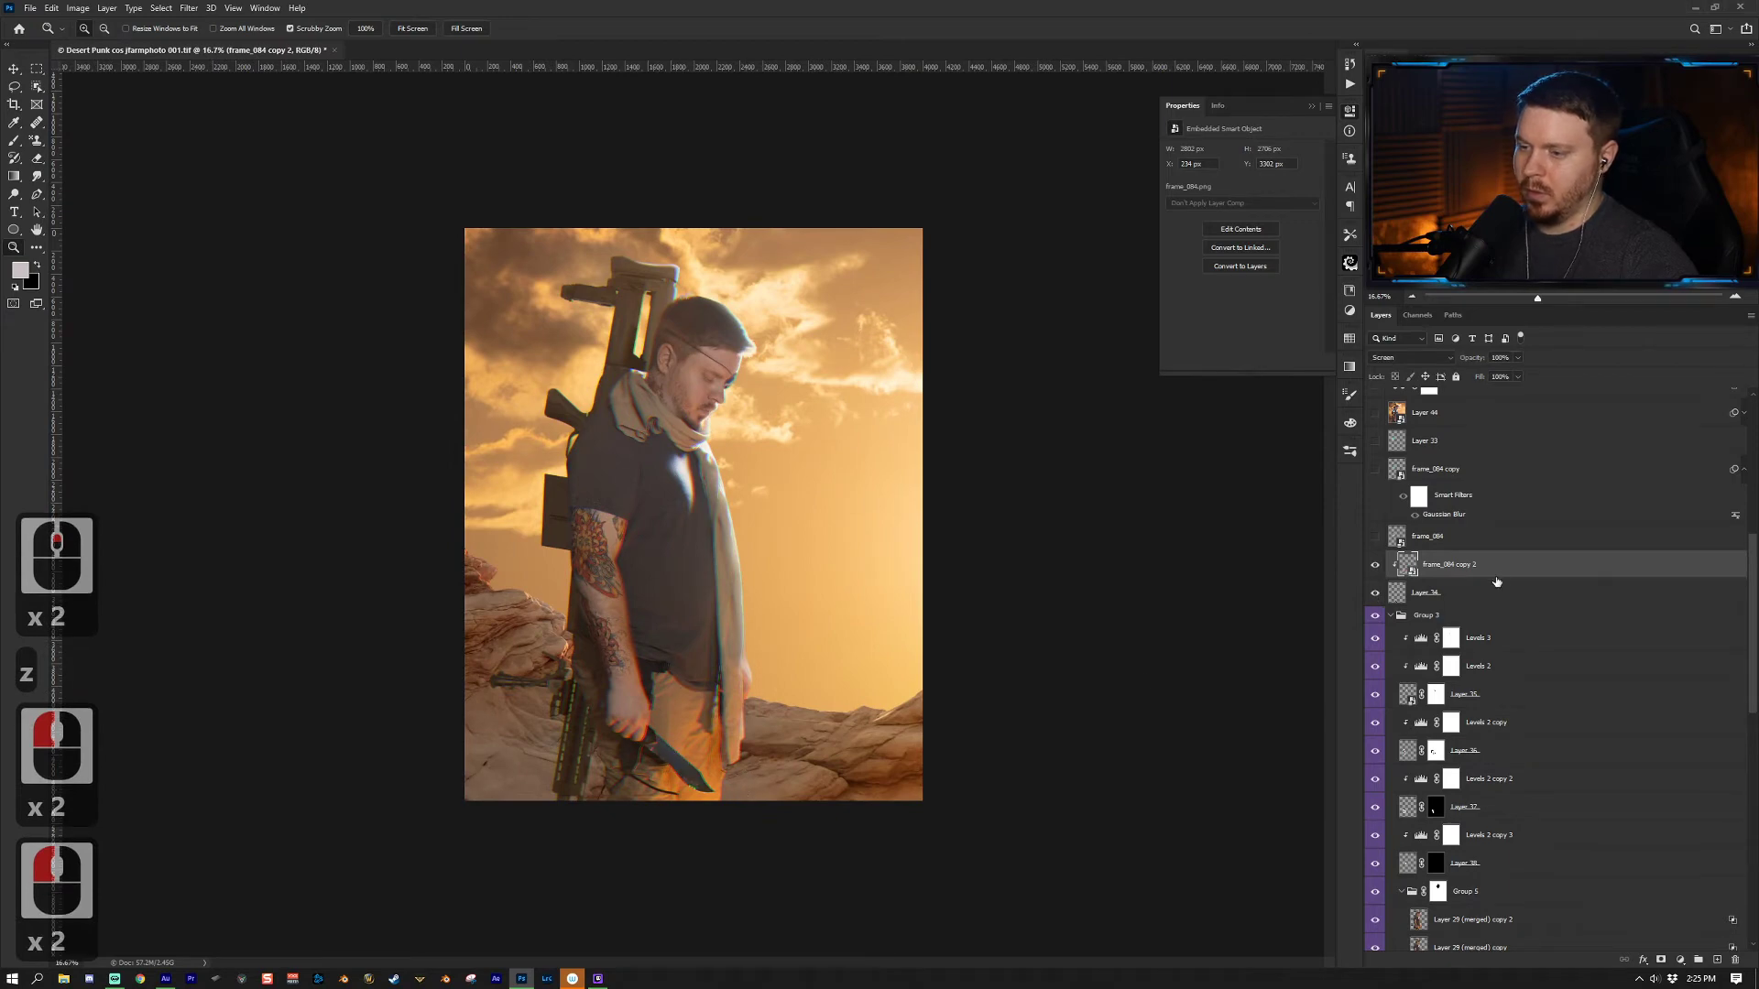
Step: Turn on the Screen layer frame_084 and view the glowing shoulder hologram close up and within the whole figure
left_click(1455, 540)
left_click(1375, 537)
key("z")
left_click(652, 482)
left_click(653, 482)
left_click(544, 449)
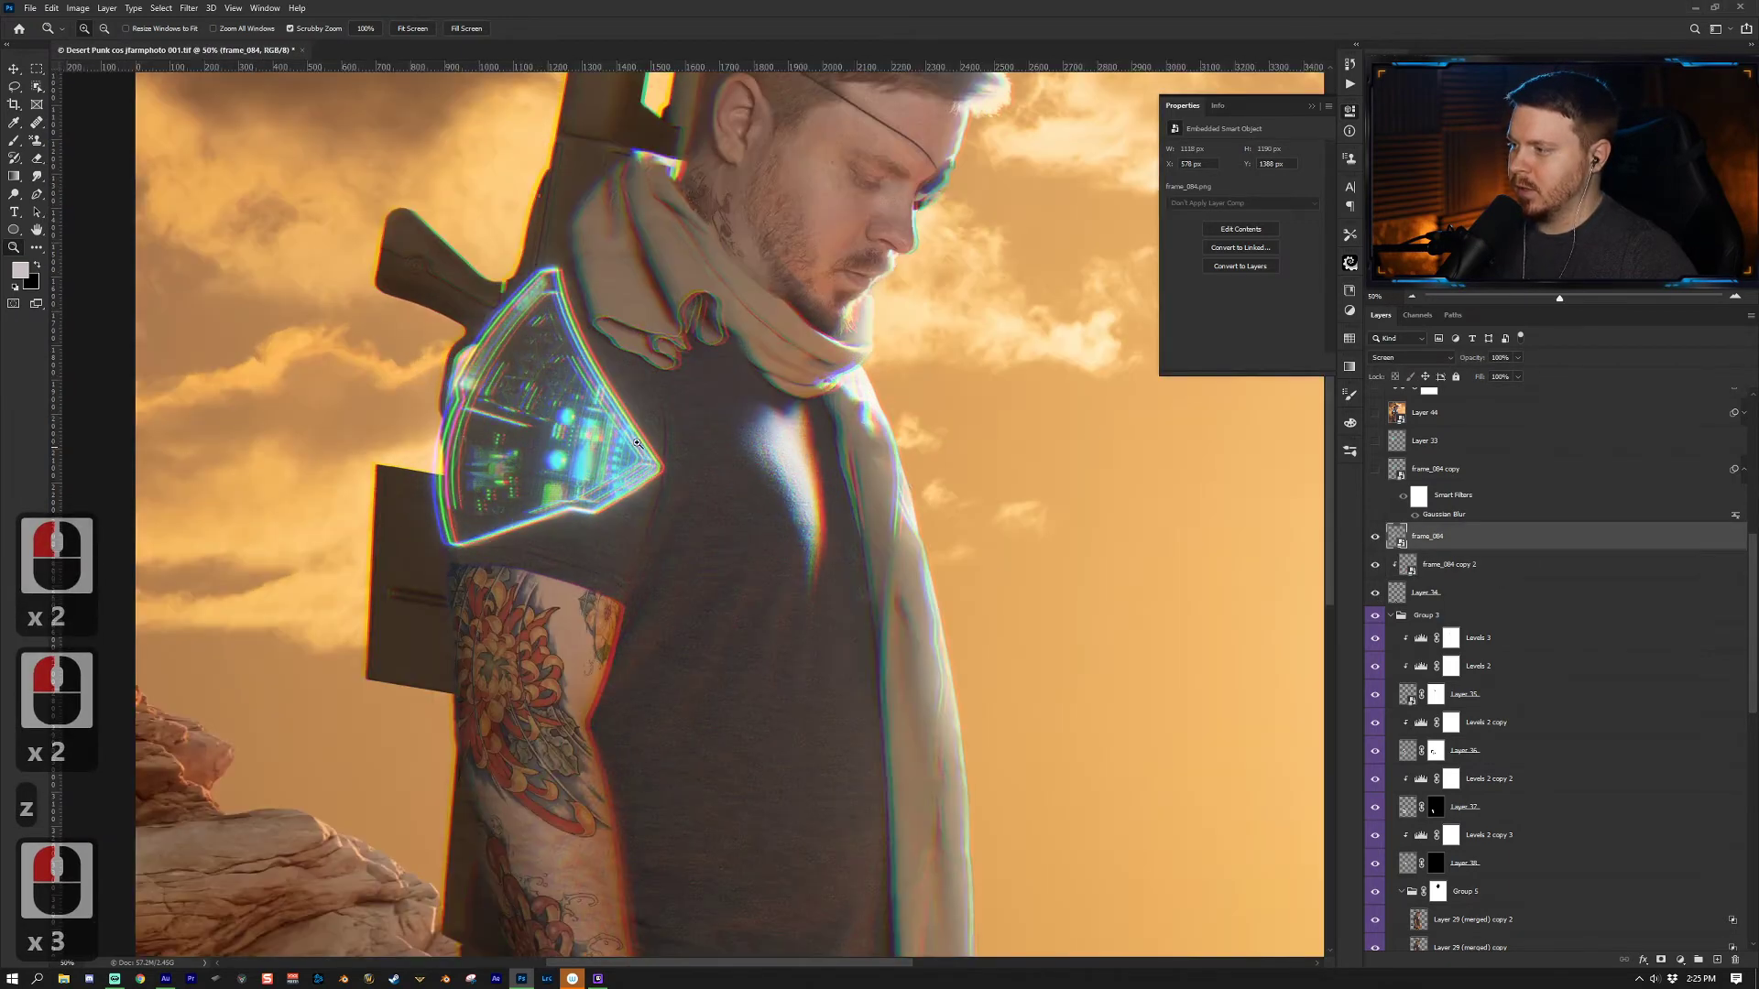
key("space")
left_click_drag(692, 448, 787, 541)
key("z")
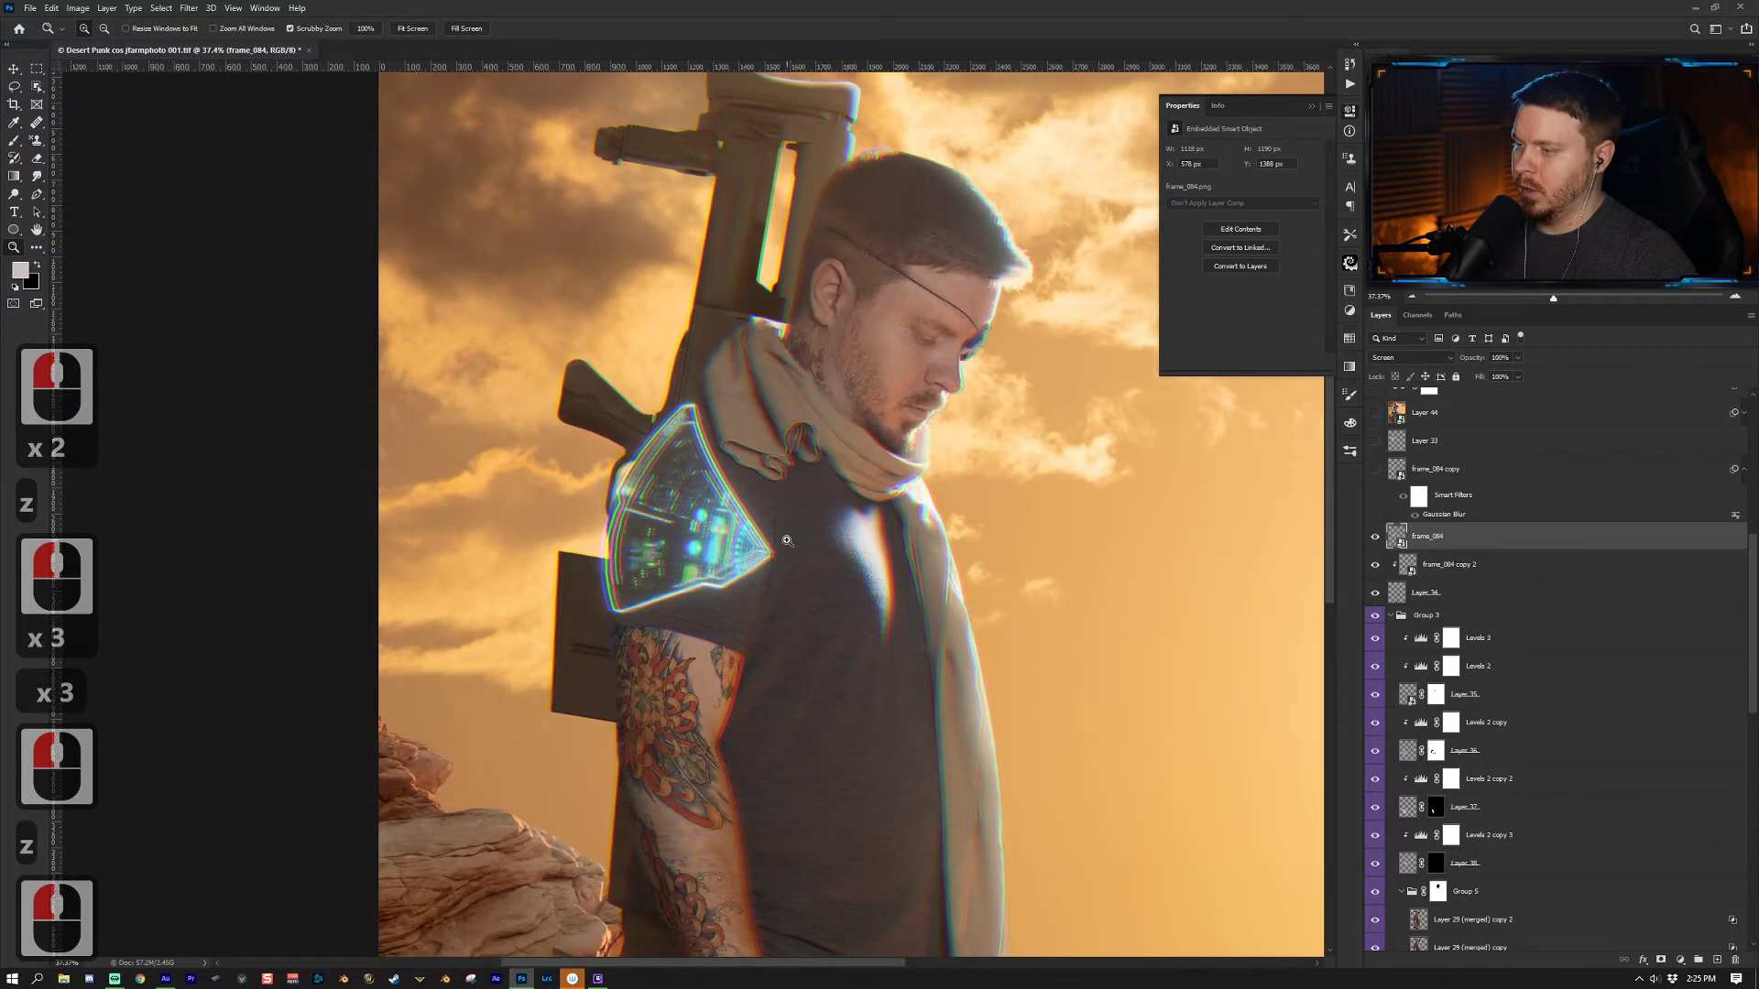
left_click(871, 527, "alt")
left_click(839, 547, "alt")
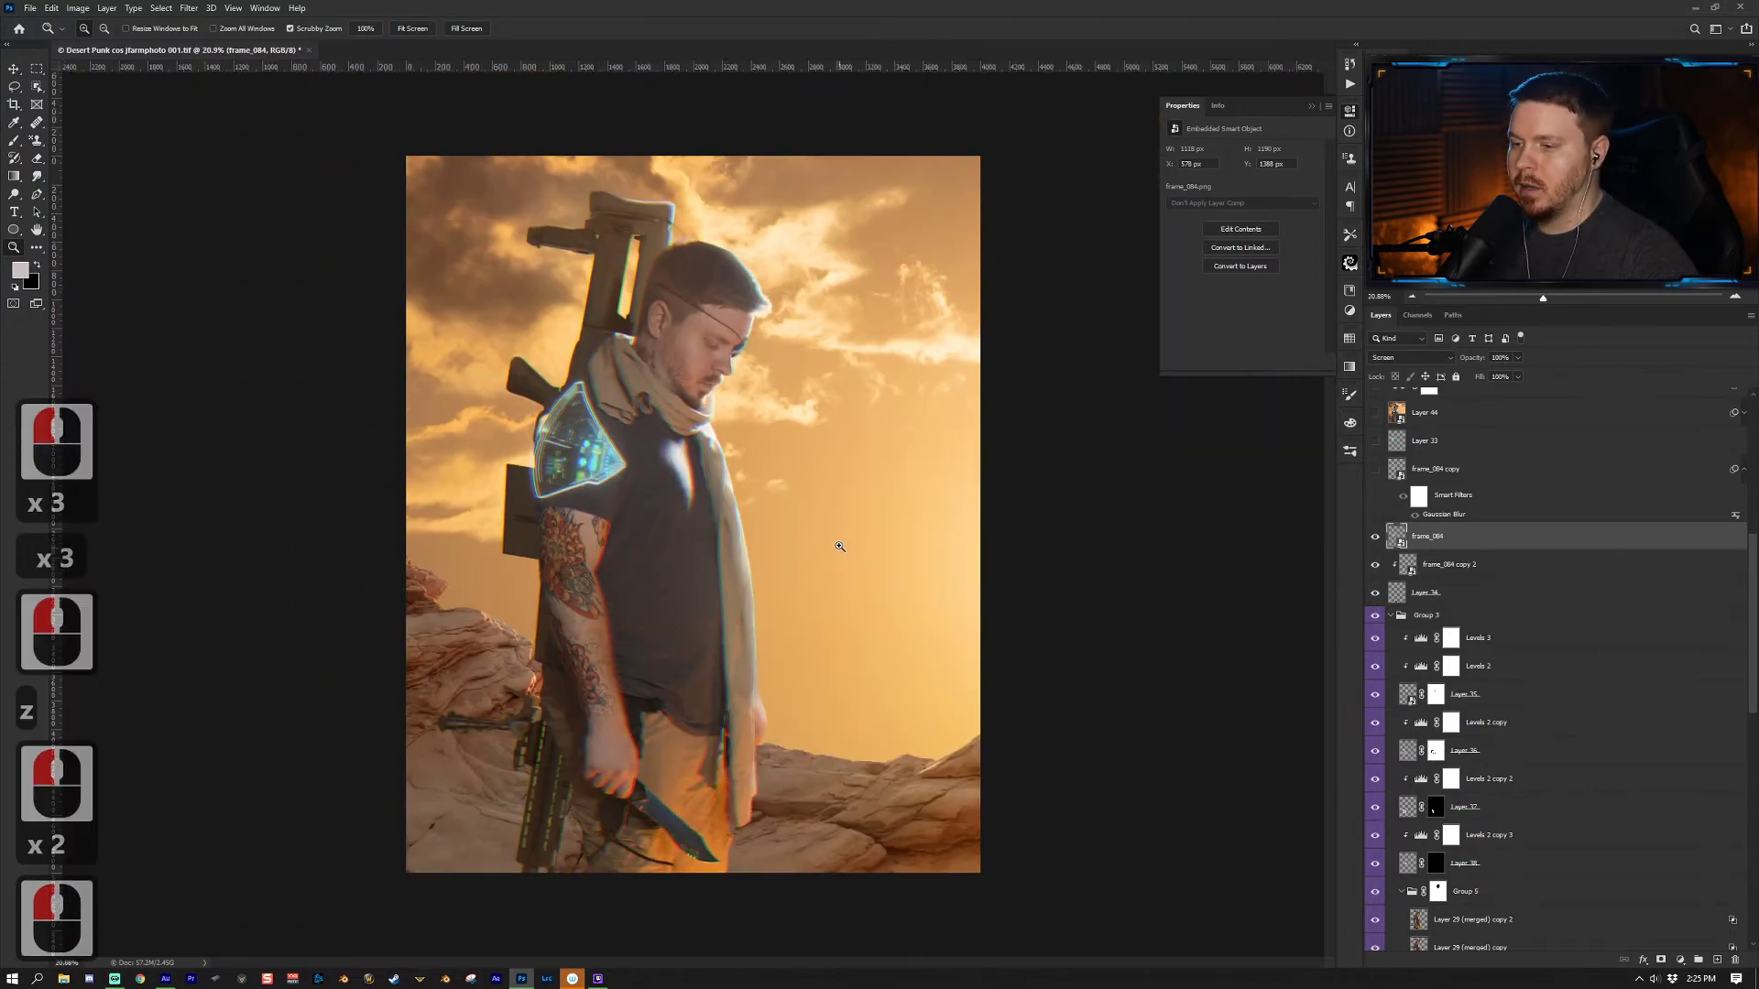
left_click(839, 547)
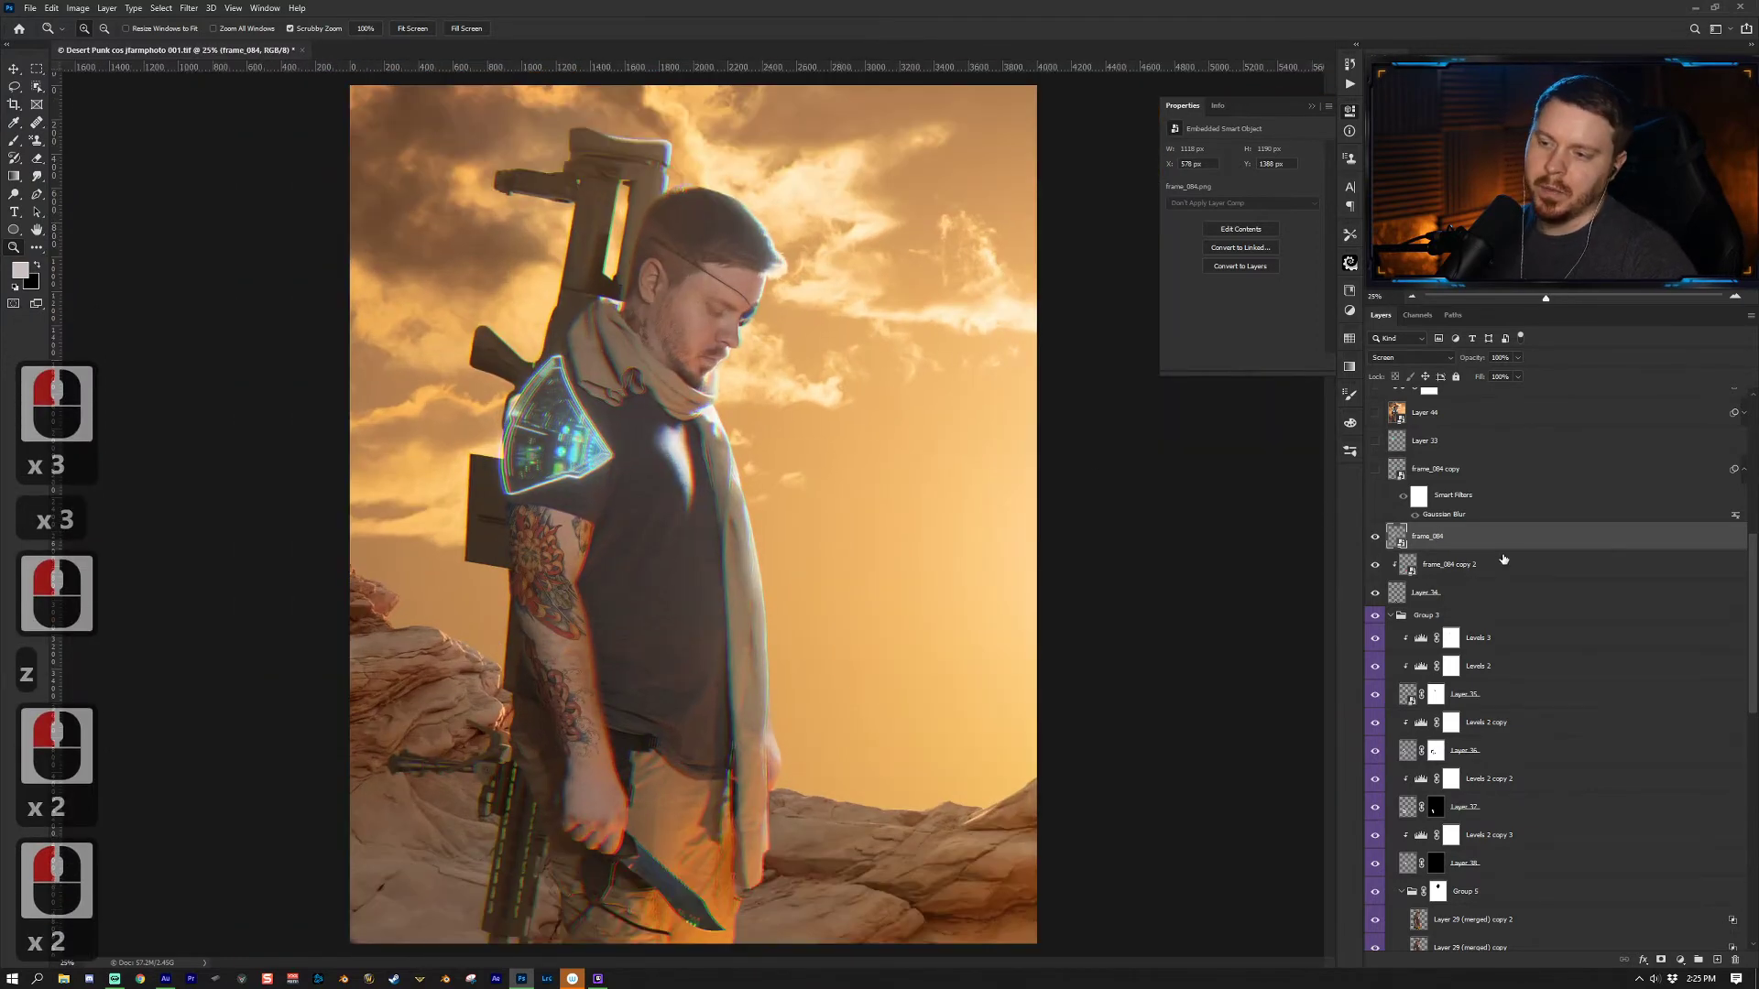
Step: Turn on the Linear Dodge (Add) layer frame_084 copy, which adds a blurred glow to the shoulder hologram
left_click(1495, 467)
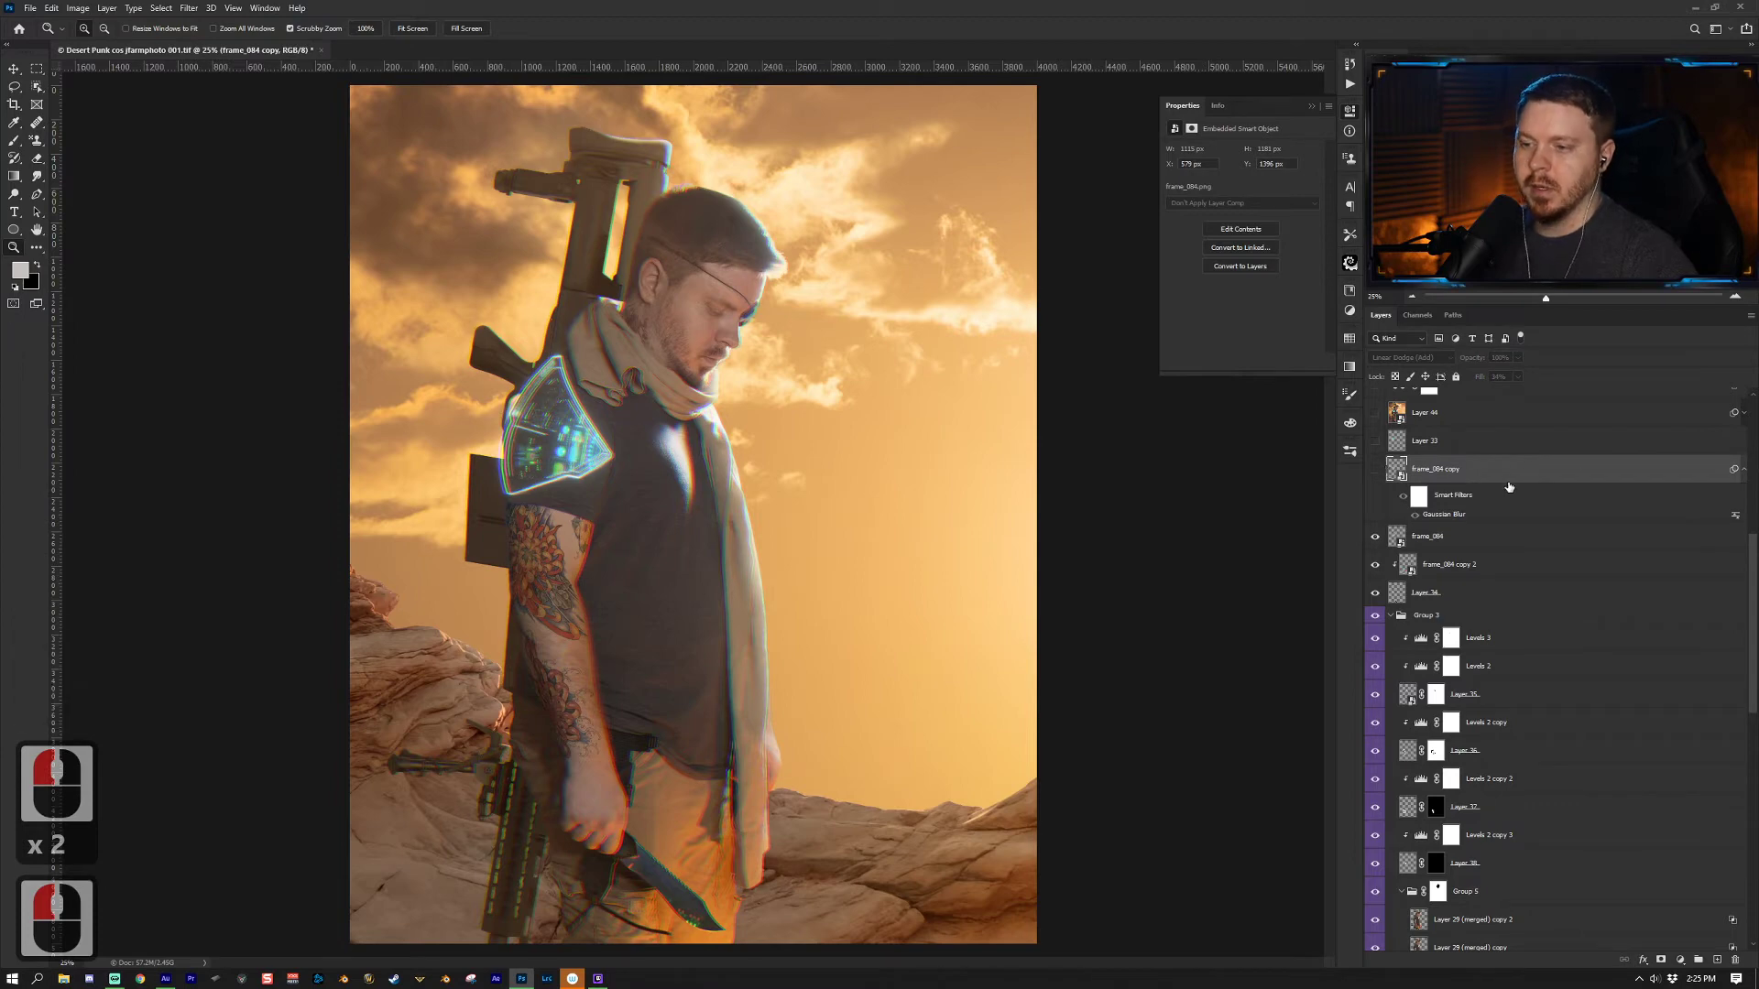
key("z")
left_click_drag(907, 265, 818, 265)
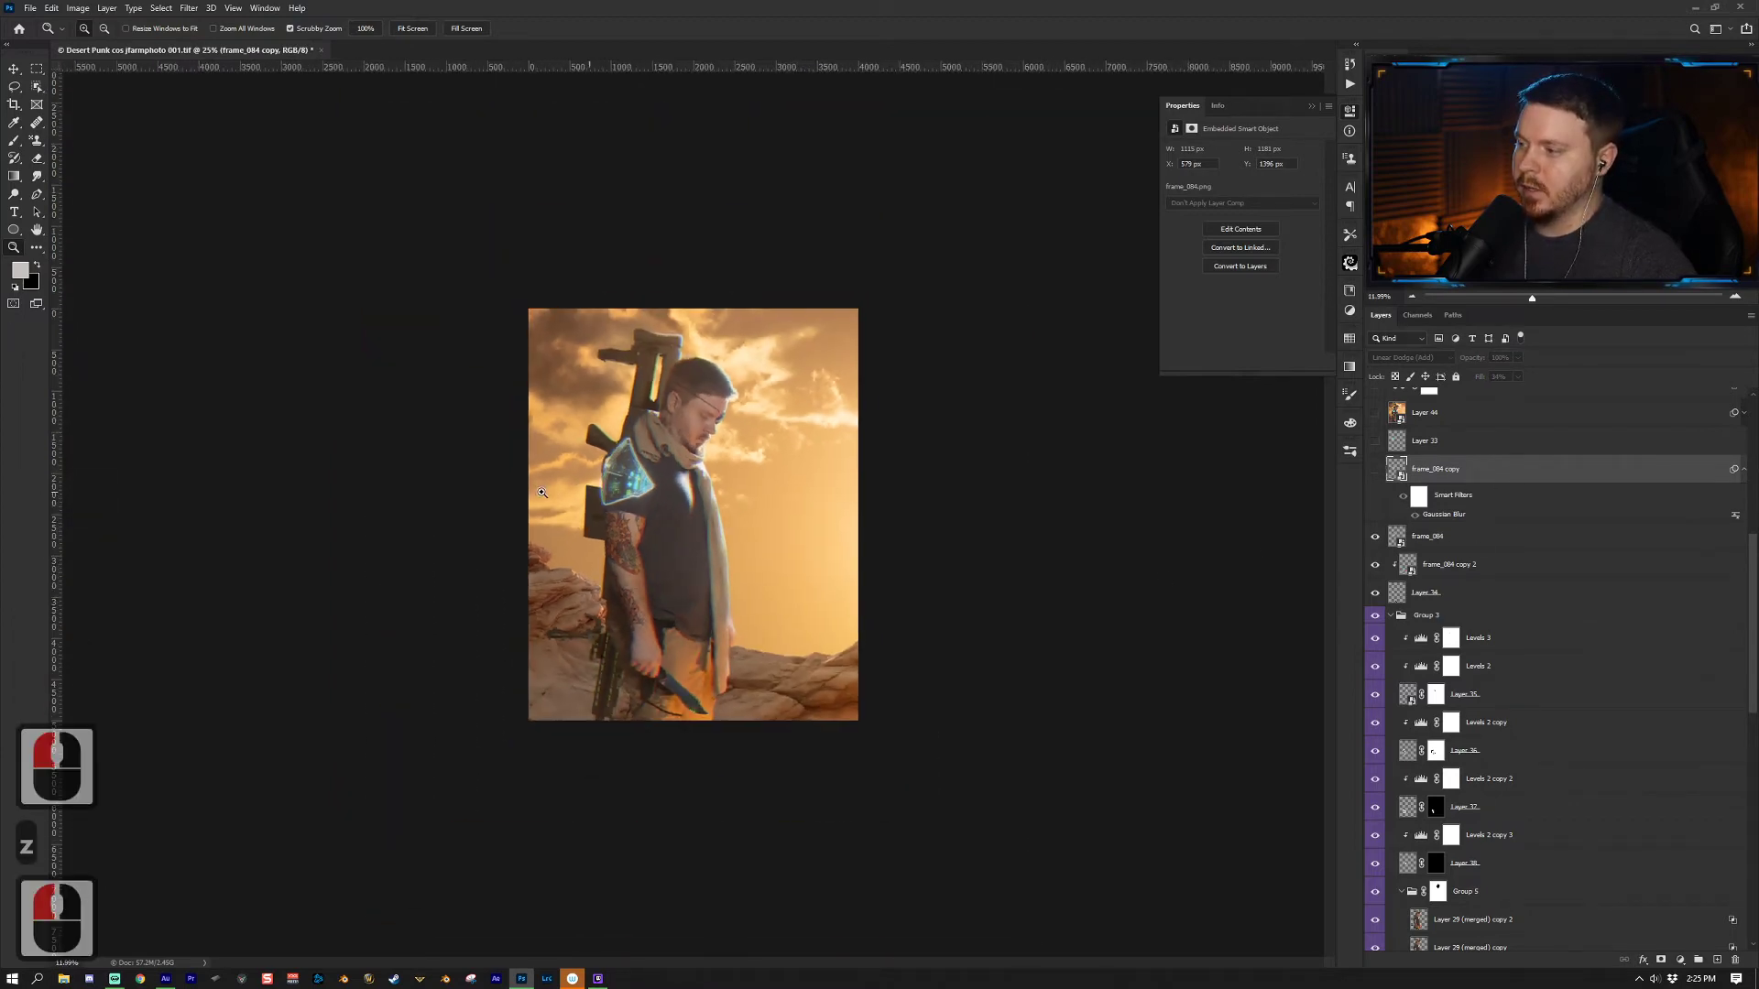
left_click(819, 265)
left_click(818, 264)
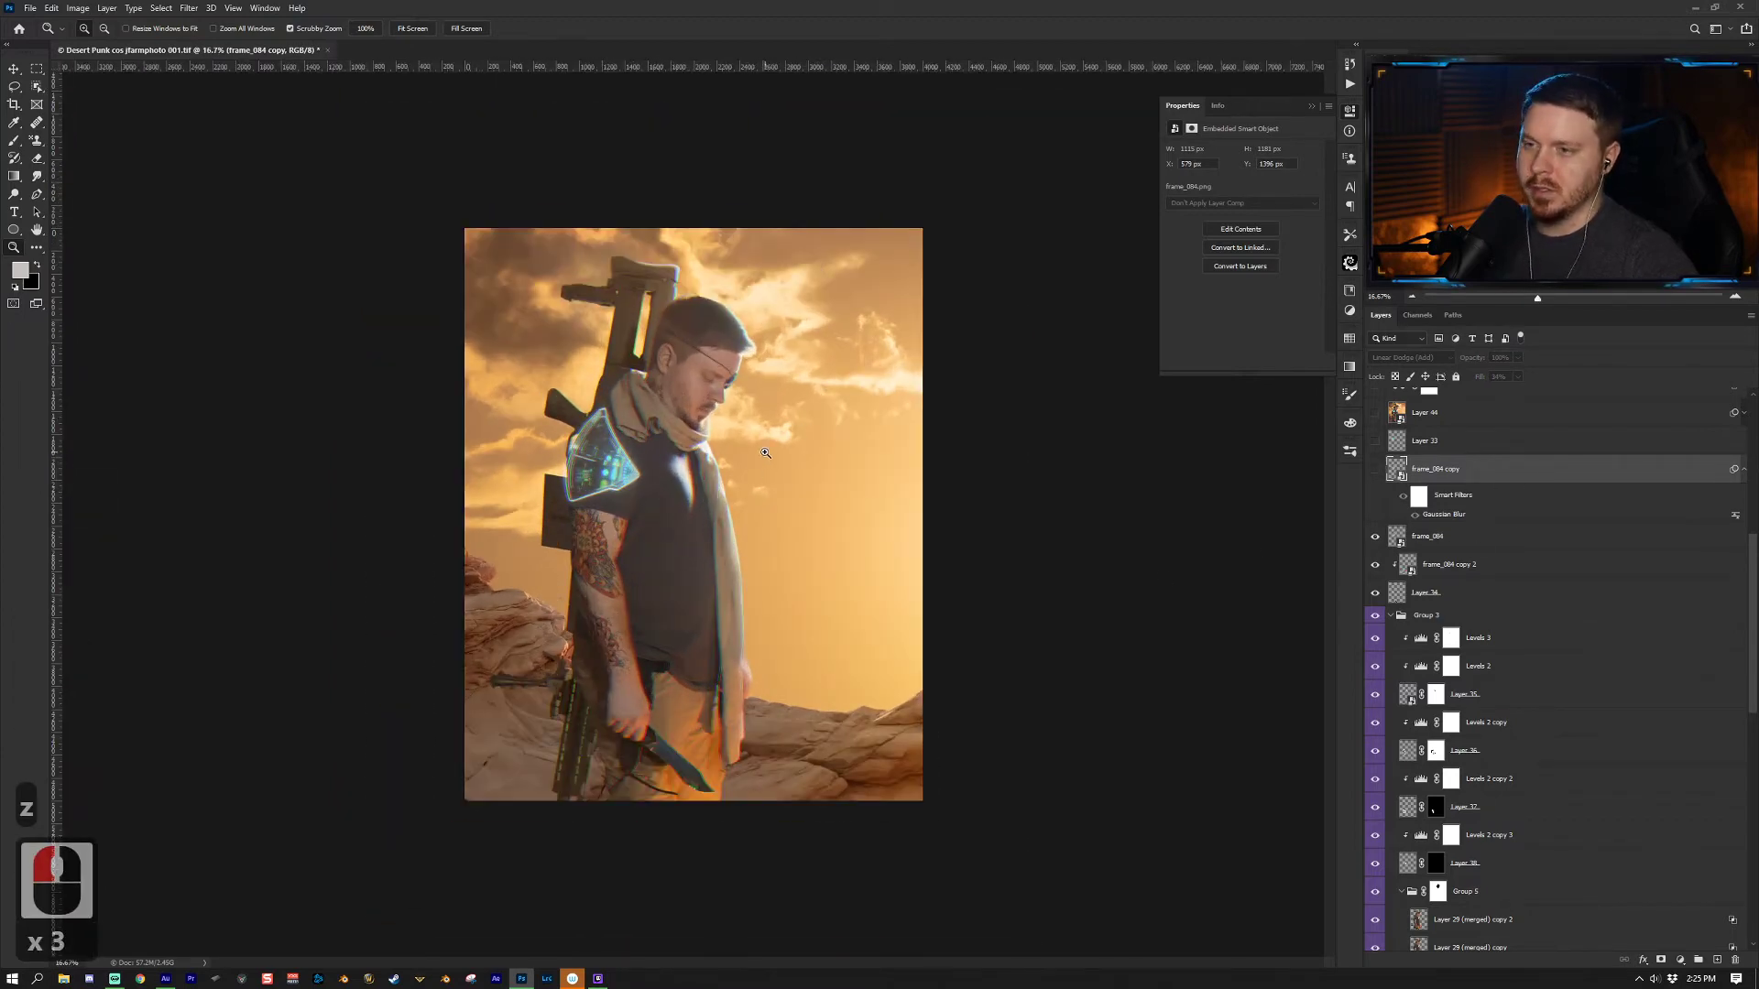
left_click(1473, 454)
left_click(1468, 467)
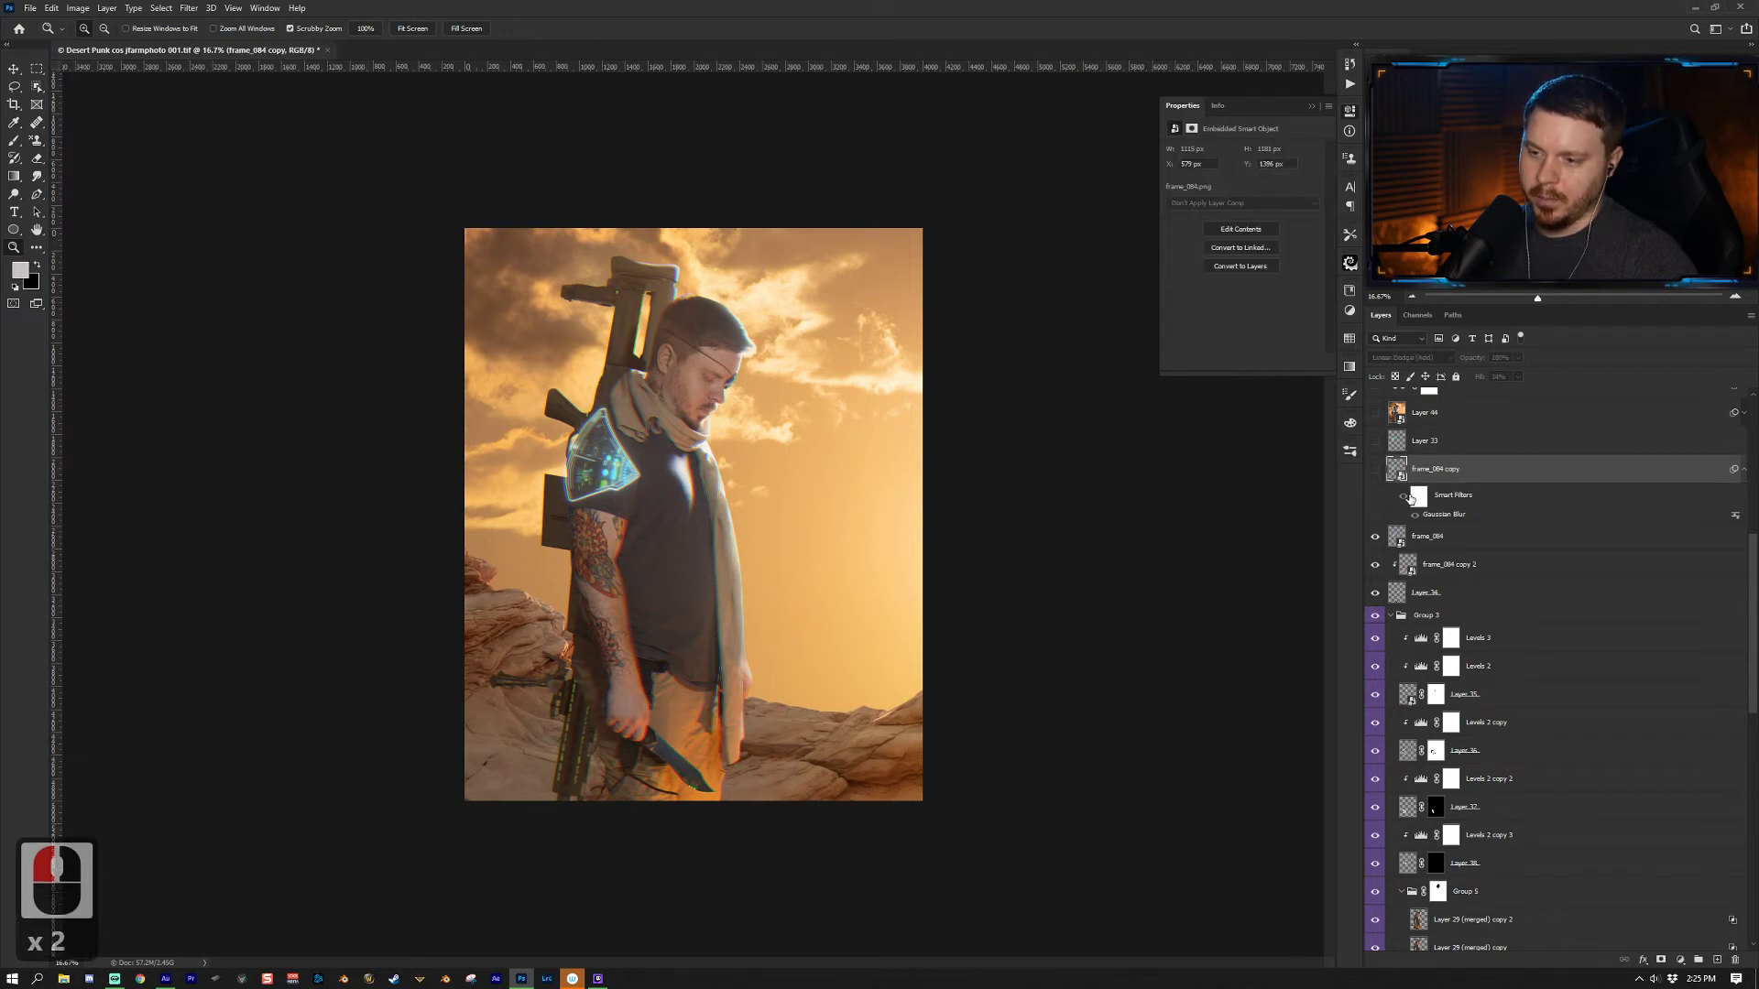
left_click(1411, 499)
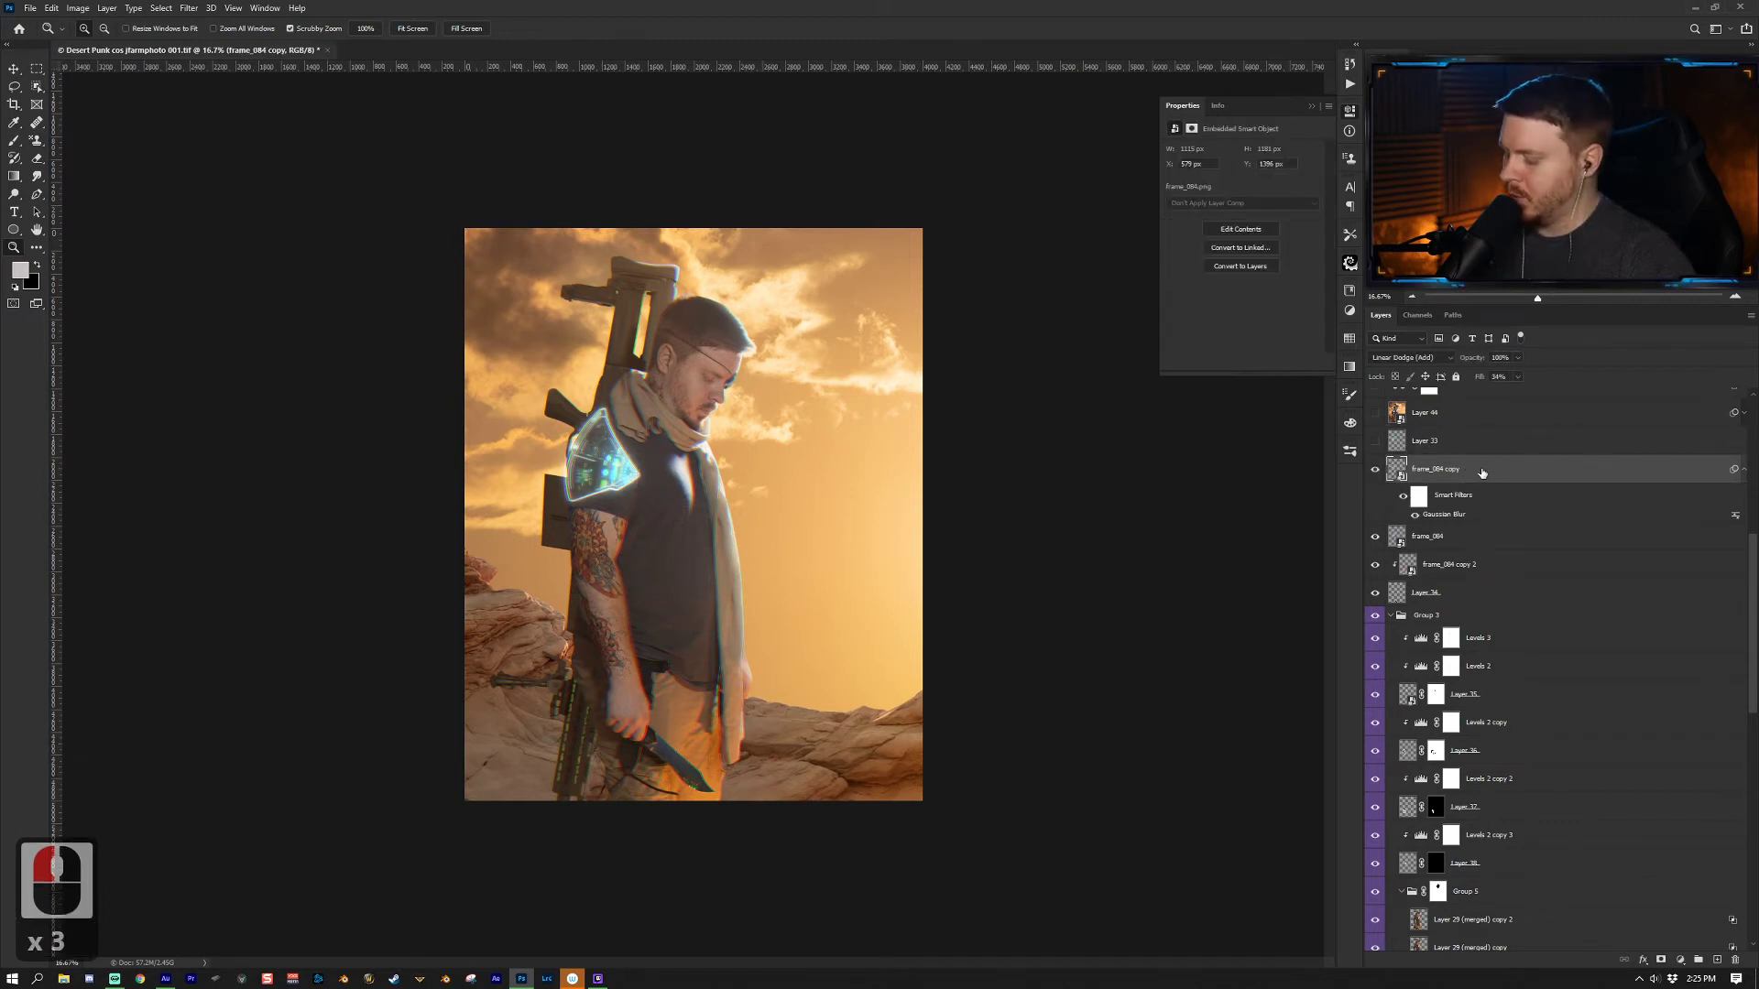
Step: Duplicate the frame_084 copy layer and undo the duplication
key("ctrl+j")
key("ctrl+z")
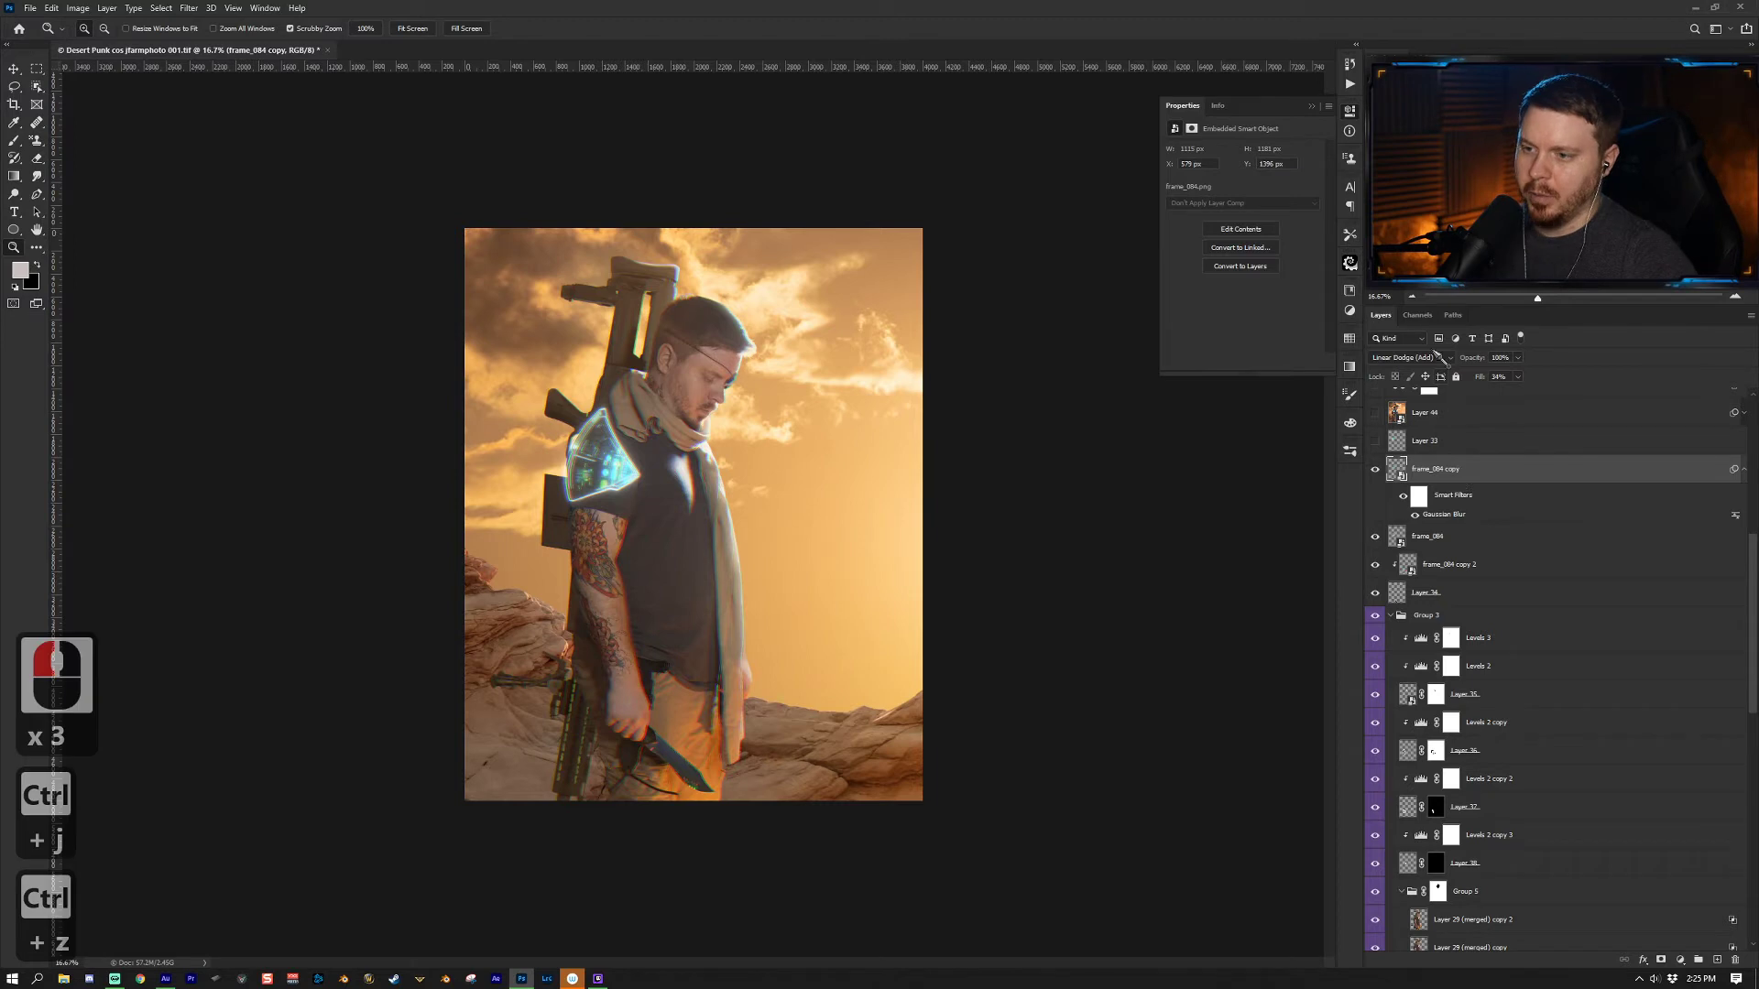
Step: Review the Gaussian Blur settings of frame_084 copy and compare the hologram with that glow layer hidden and shown
double_click(1448, 516)
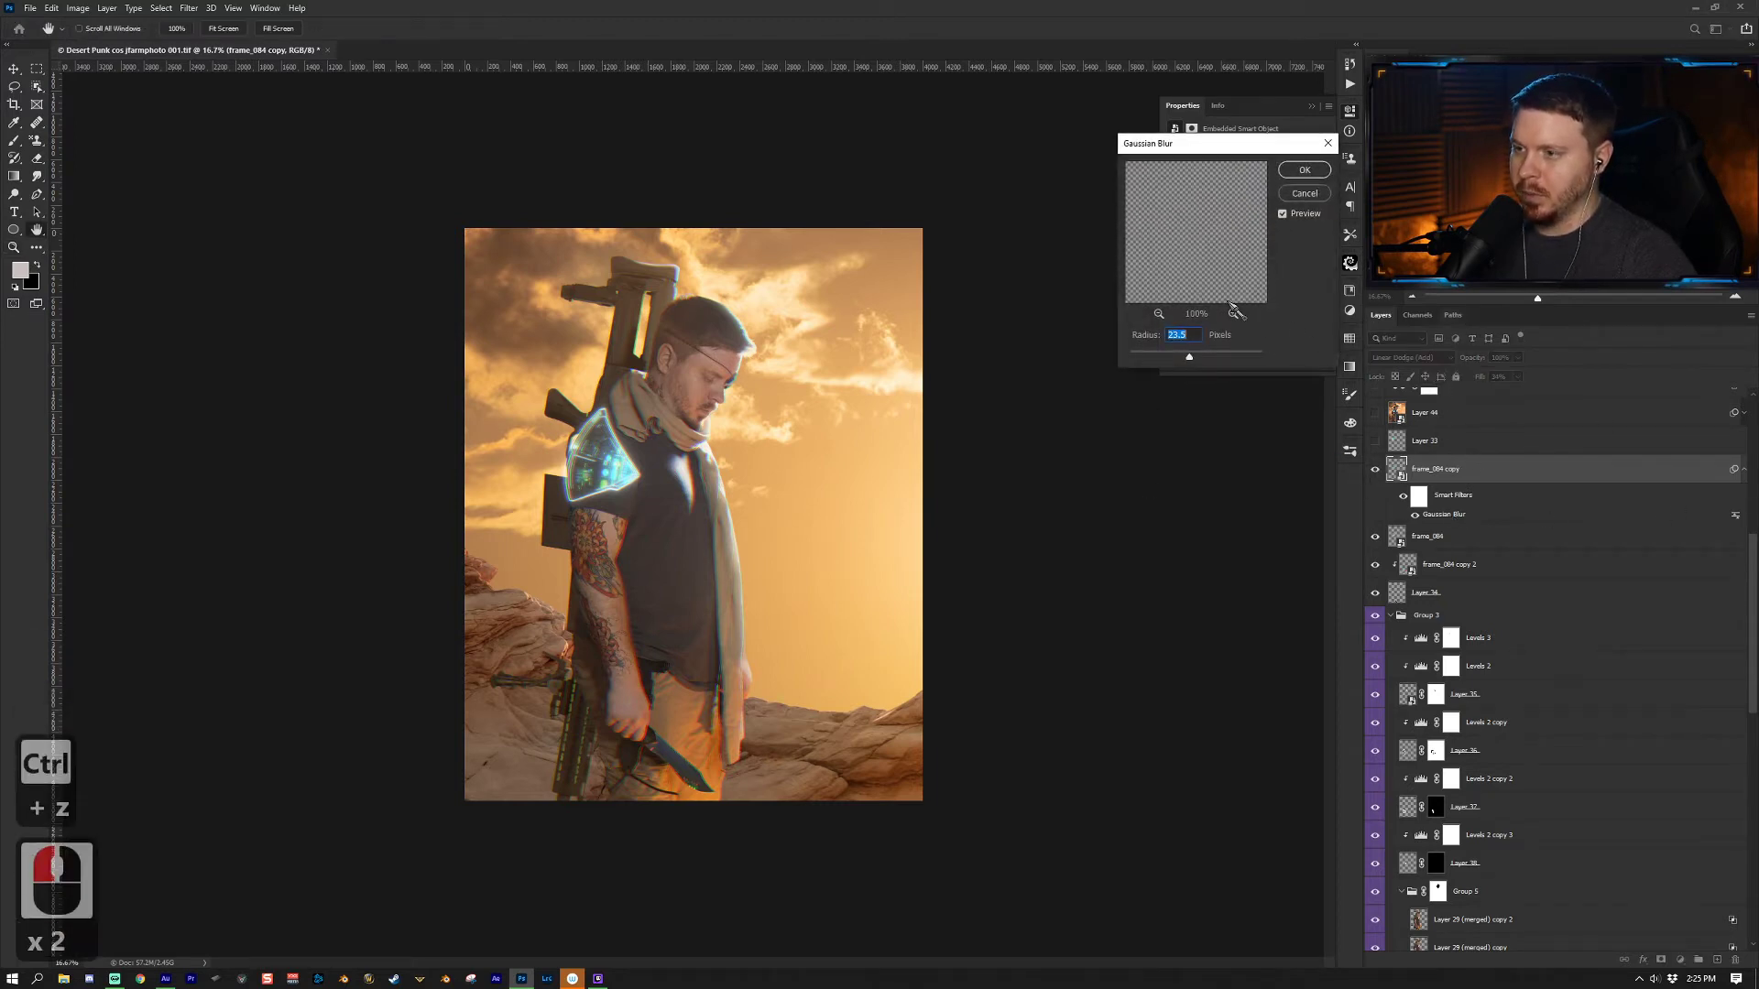
left_click(1304, 170)
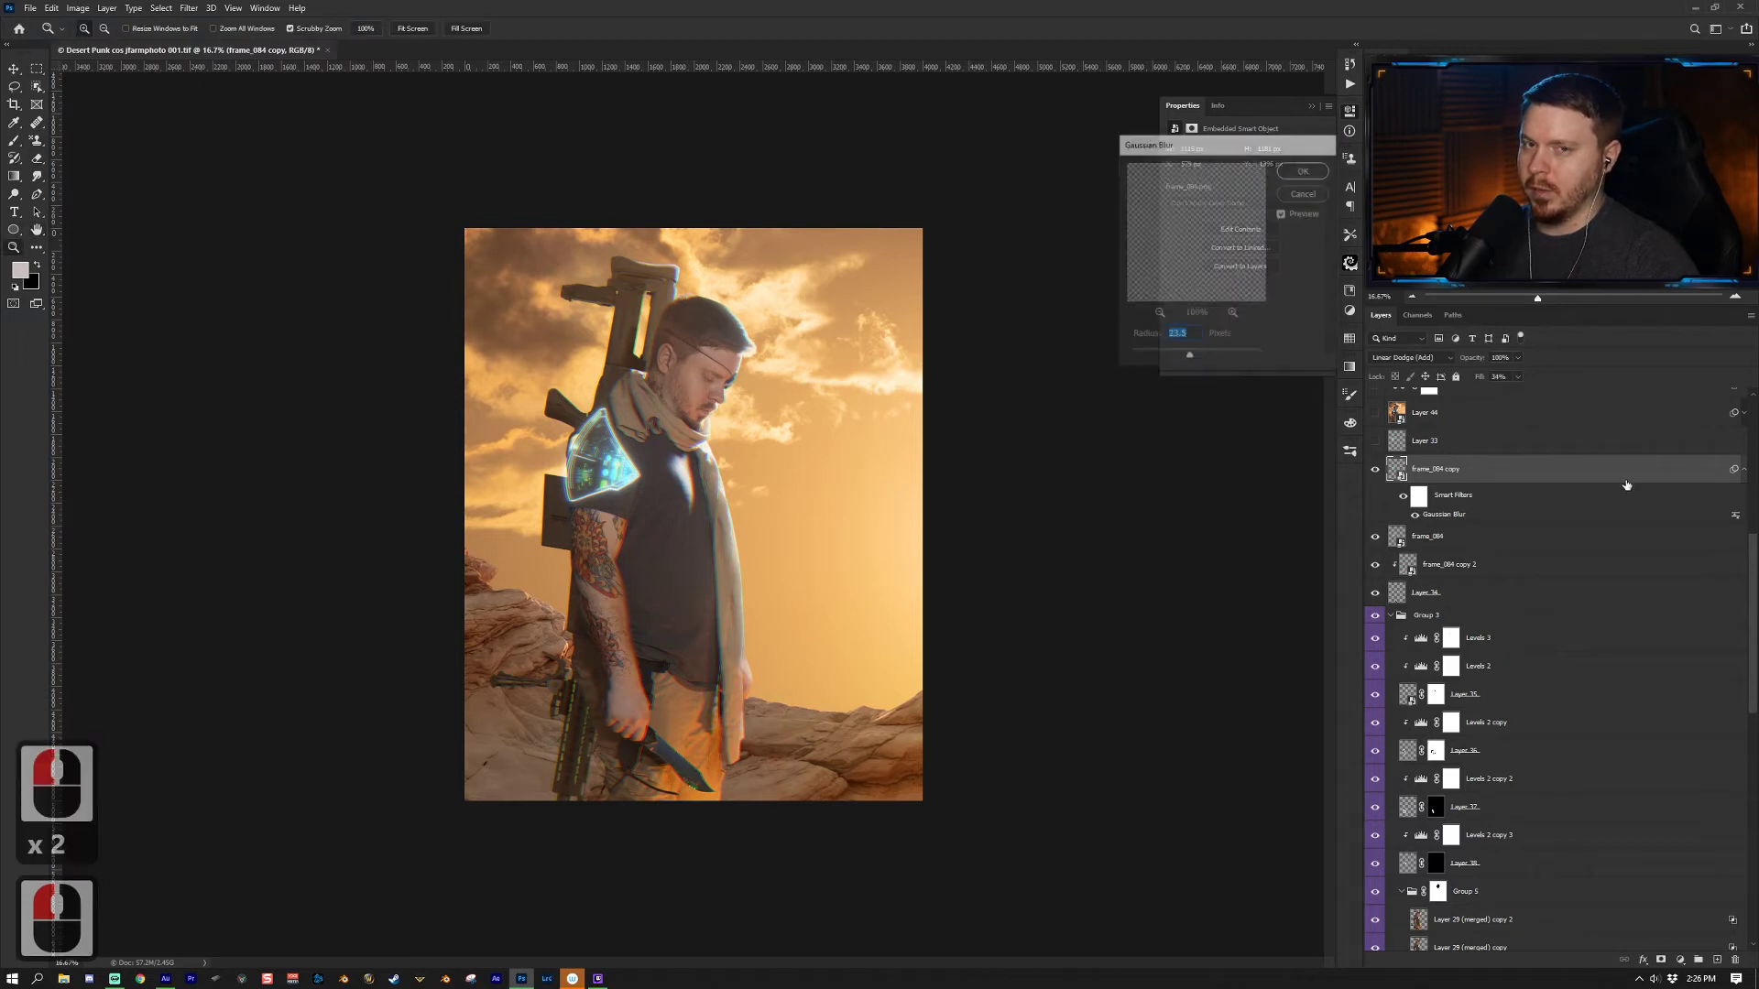
left_click(1375, 469)
left_click(1376, 469)
Step: Turn on the Screen layer Layer 33 and compare the figure with it hidden and shown
scroll(1488, 440, "up", 1)
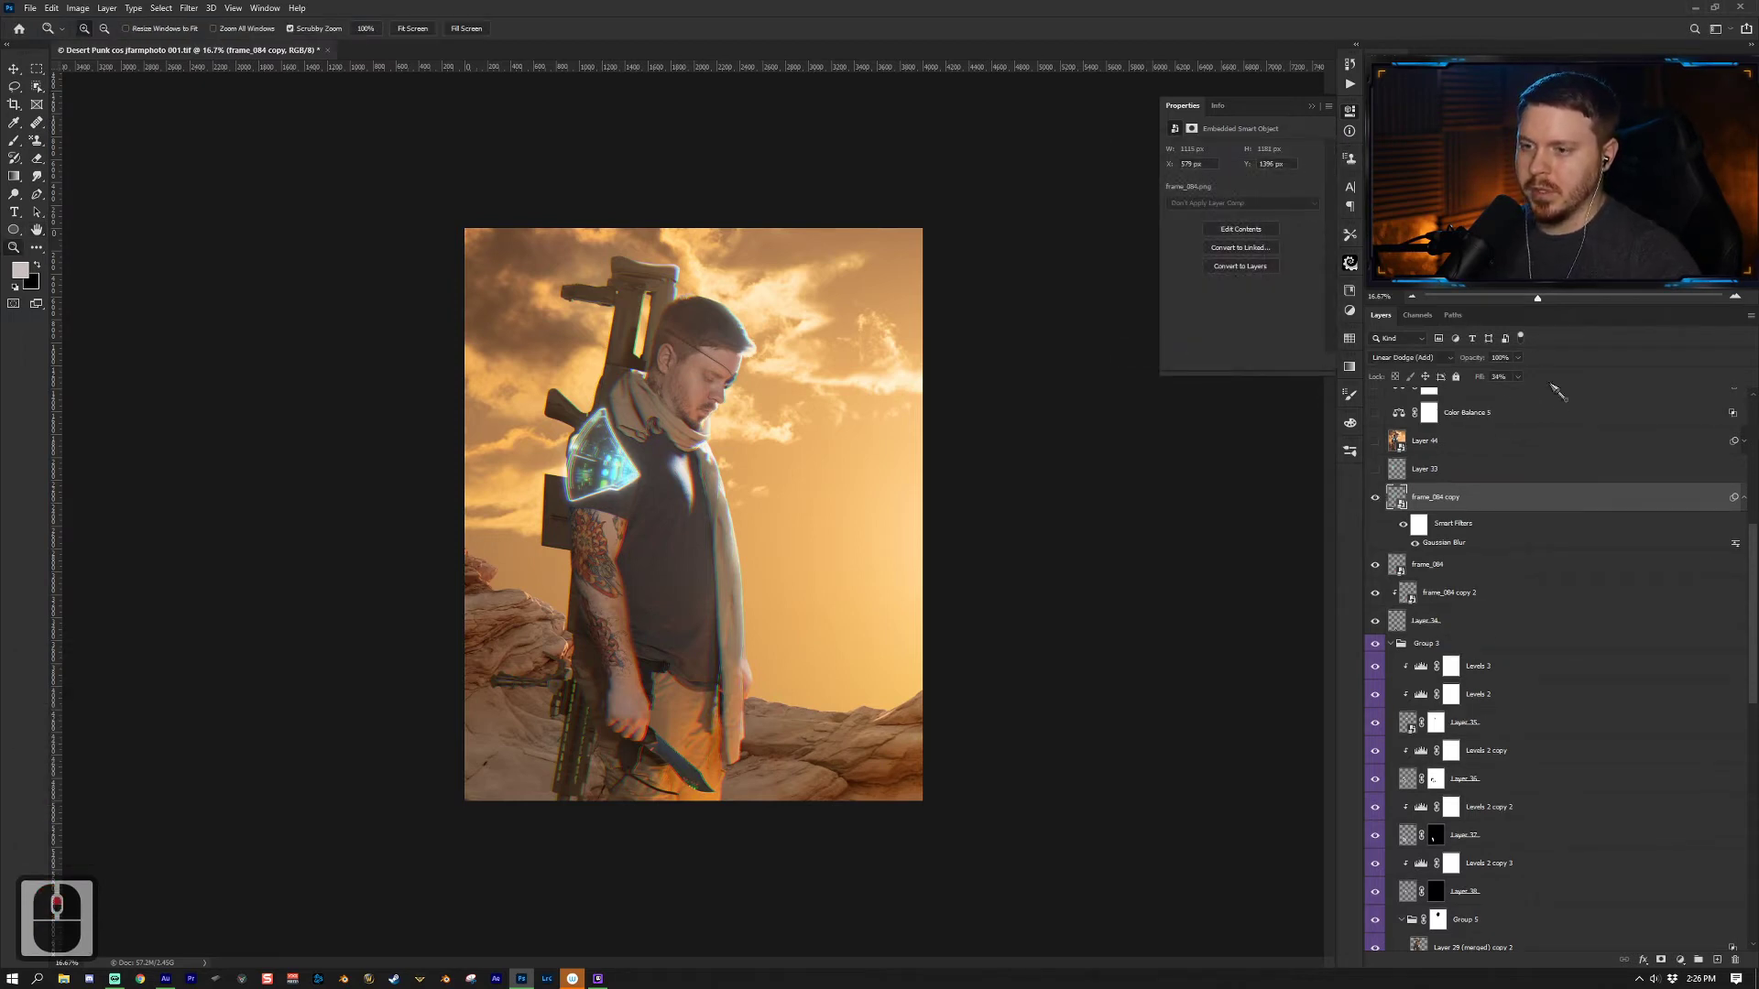
left_click(1470, 470)
left_click(1375, 469)
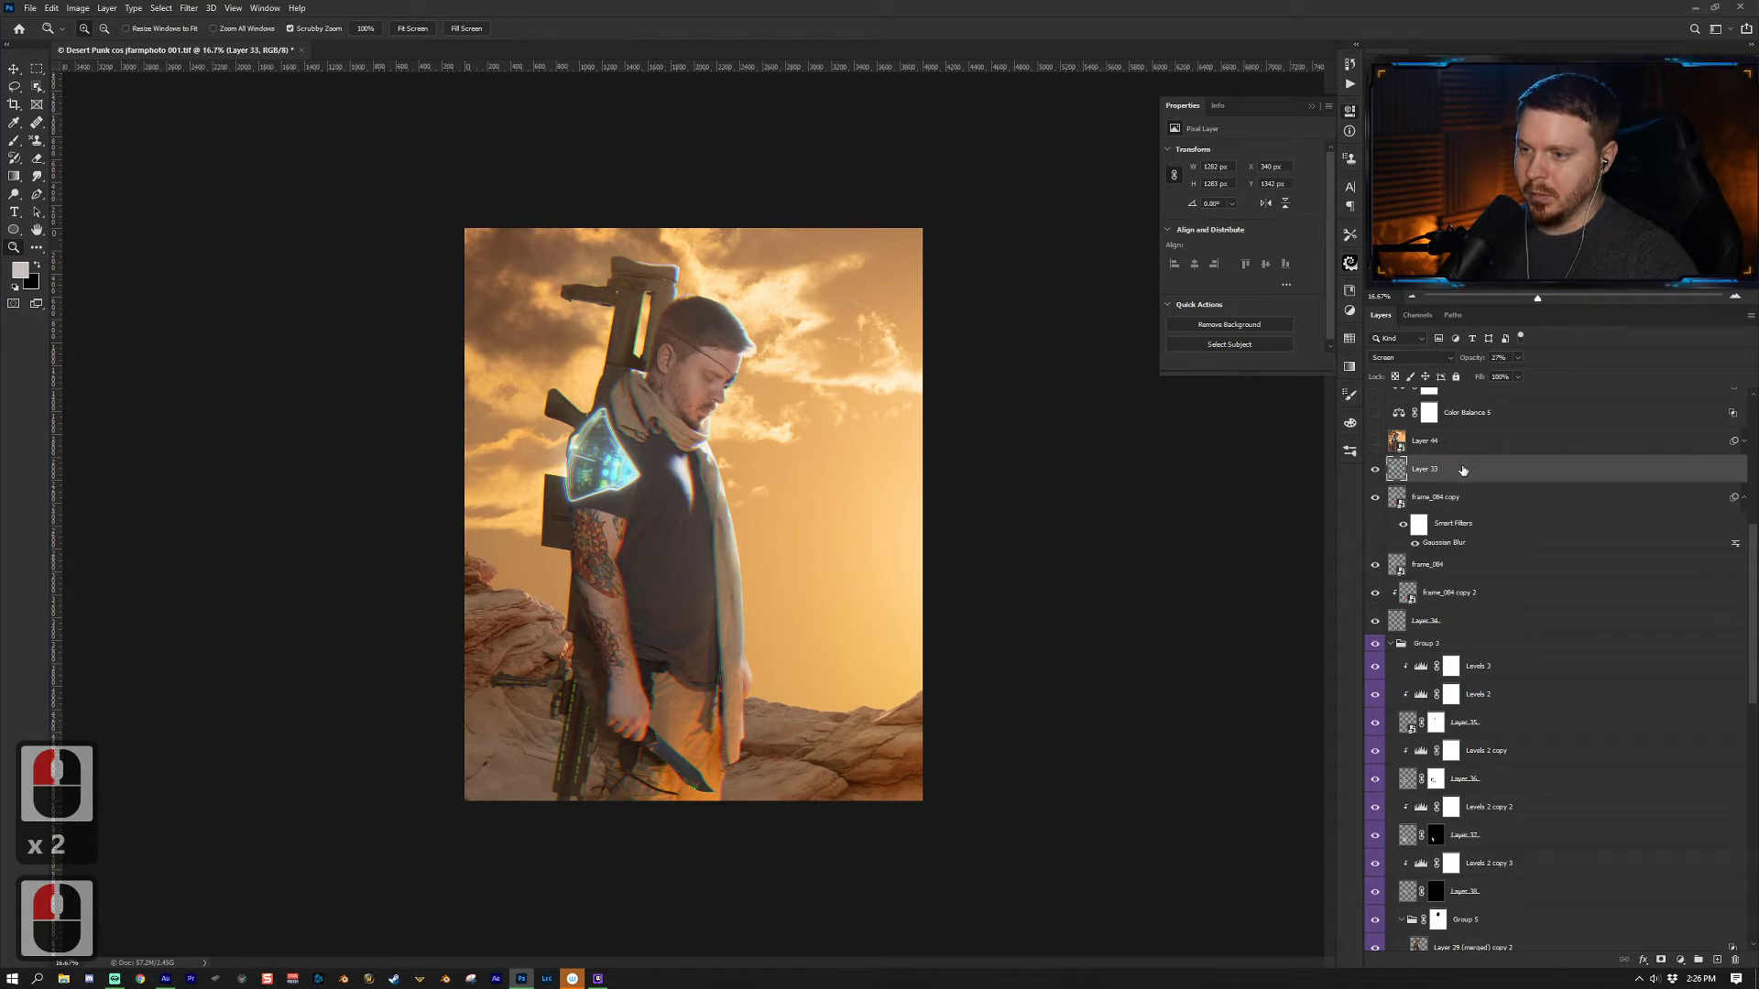
left_click(1382, 470)
left_click(1381, 470)
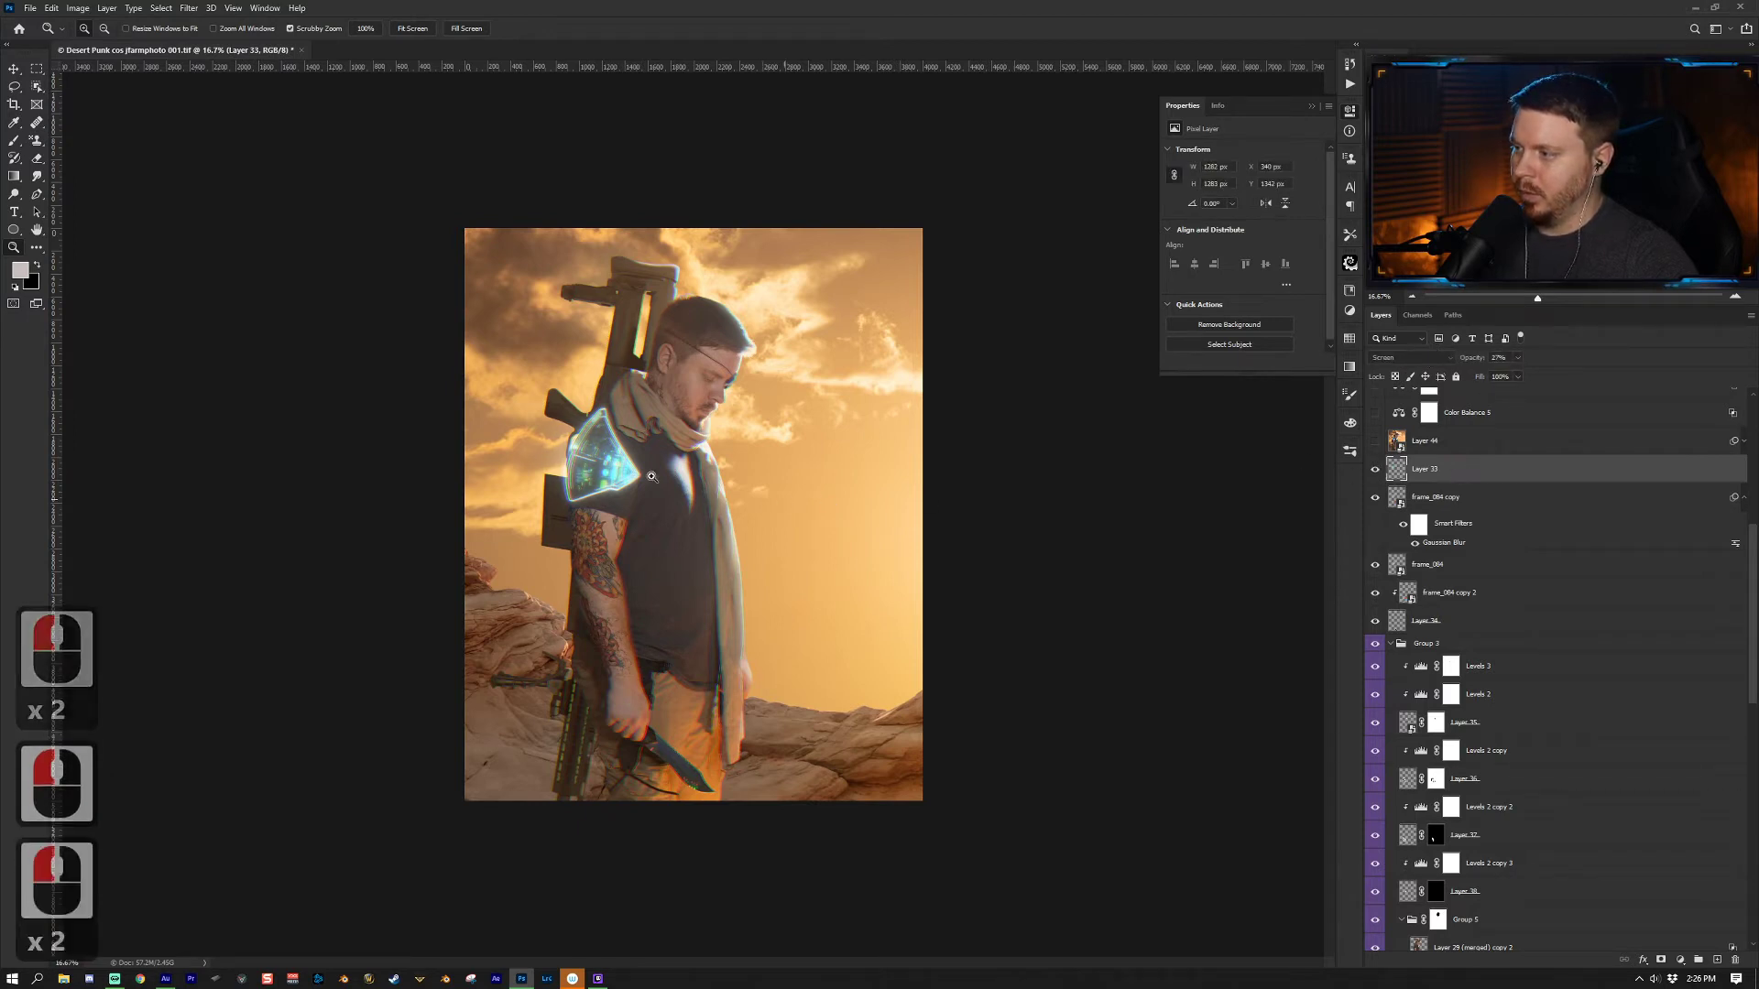
Step: Switch to the Brush tool and recheck the glow around the shoulder hologram with Layer 33 hidden and shown
key("x")
key("w")
key("w")
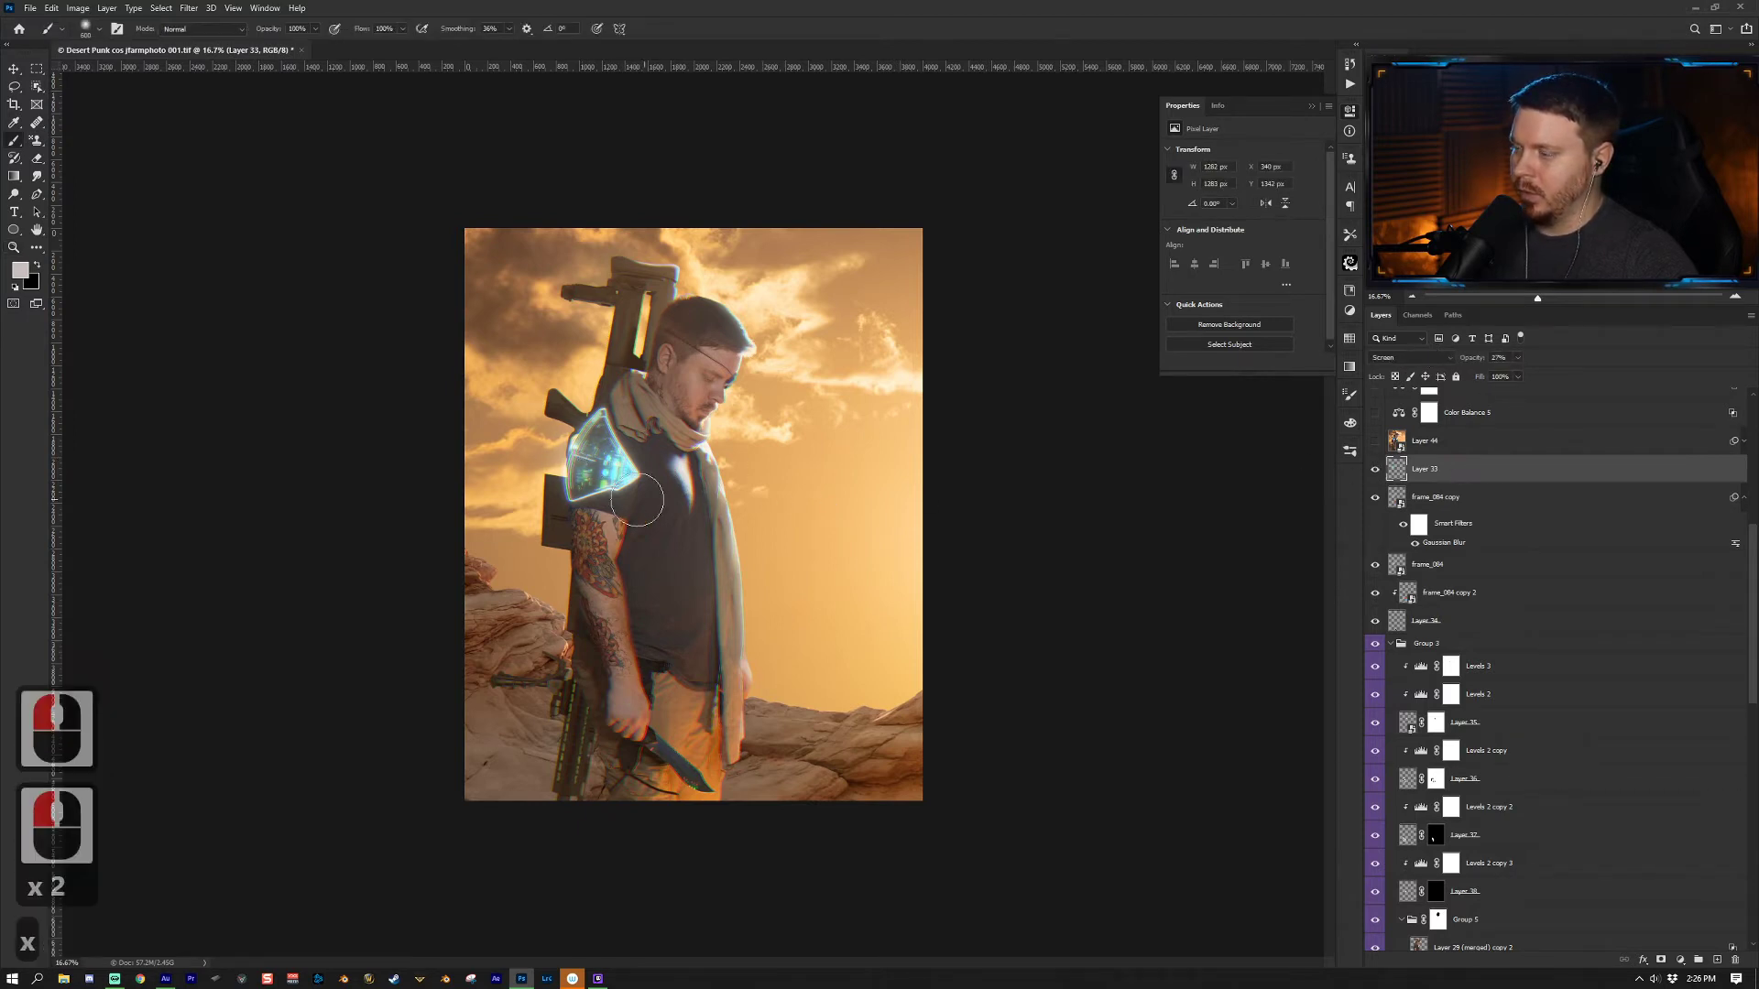
left_click(1376, 471)
left_click(1376, 471)
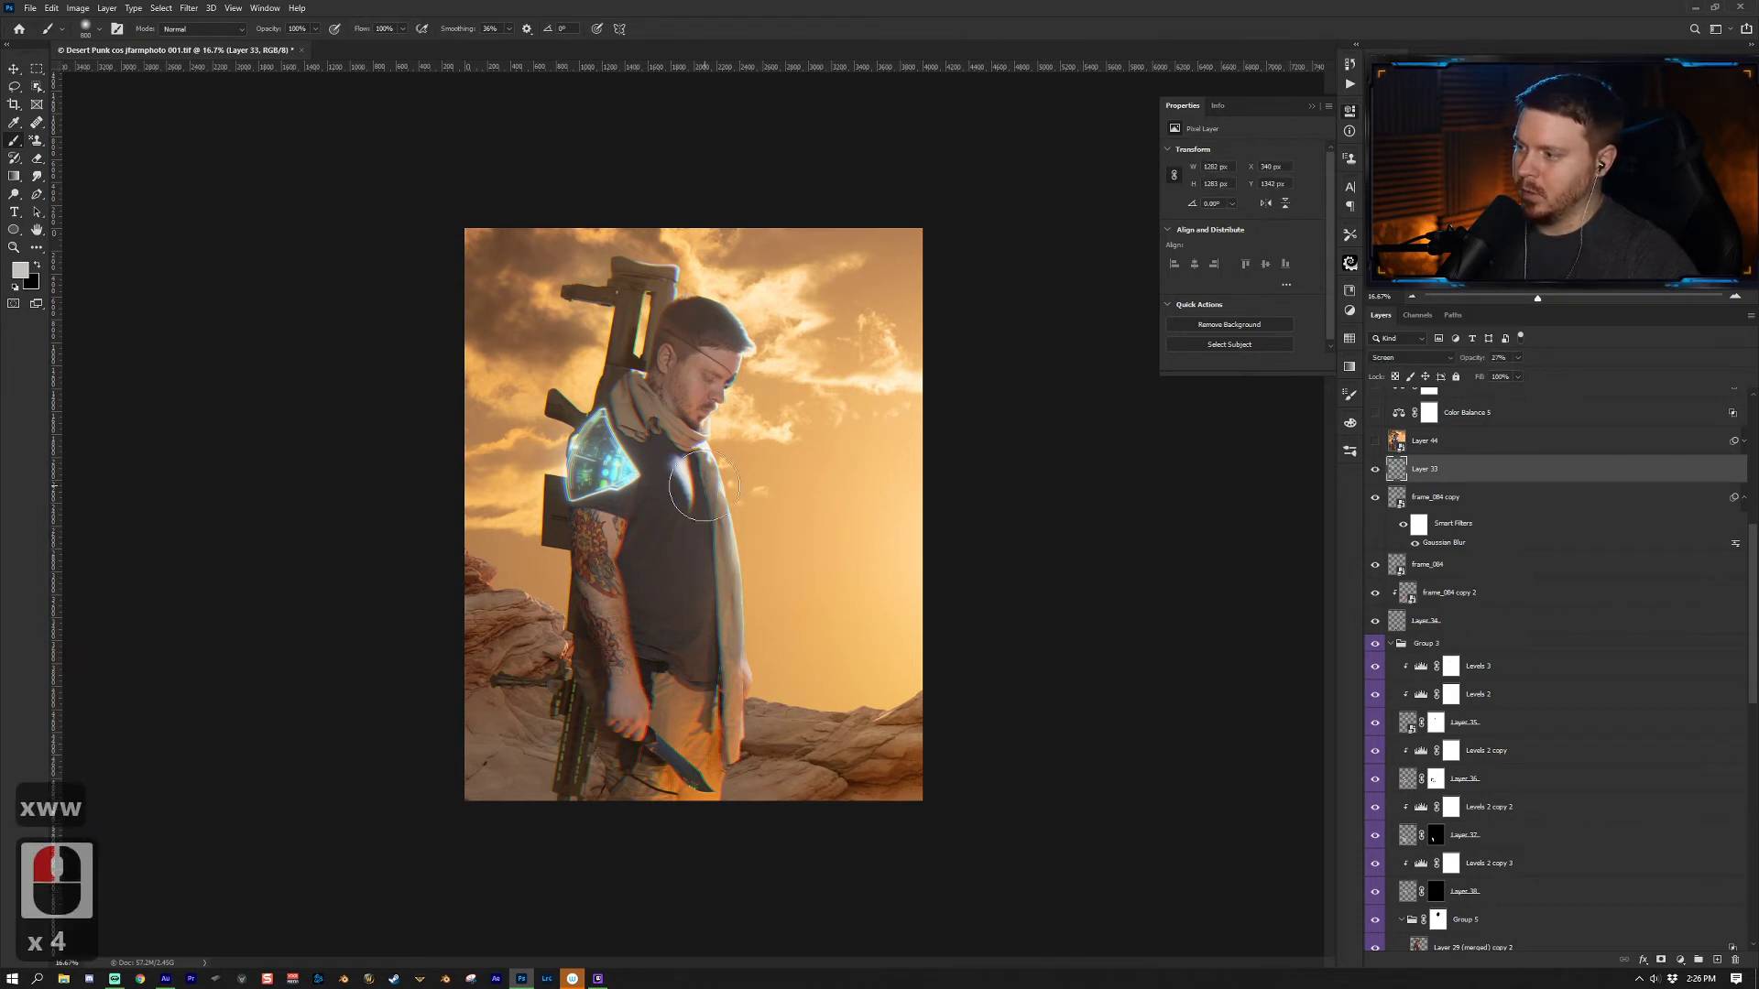
Step: Stamp all visible layers into a new layer above Layer 33 and convert it to a smart object
left_click(1466, 445)
left_click(1481, 465)
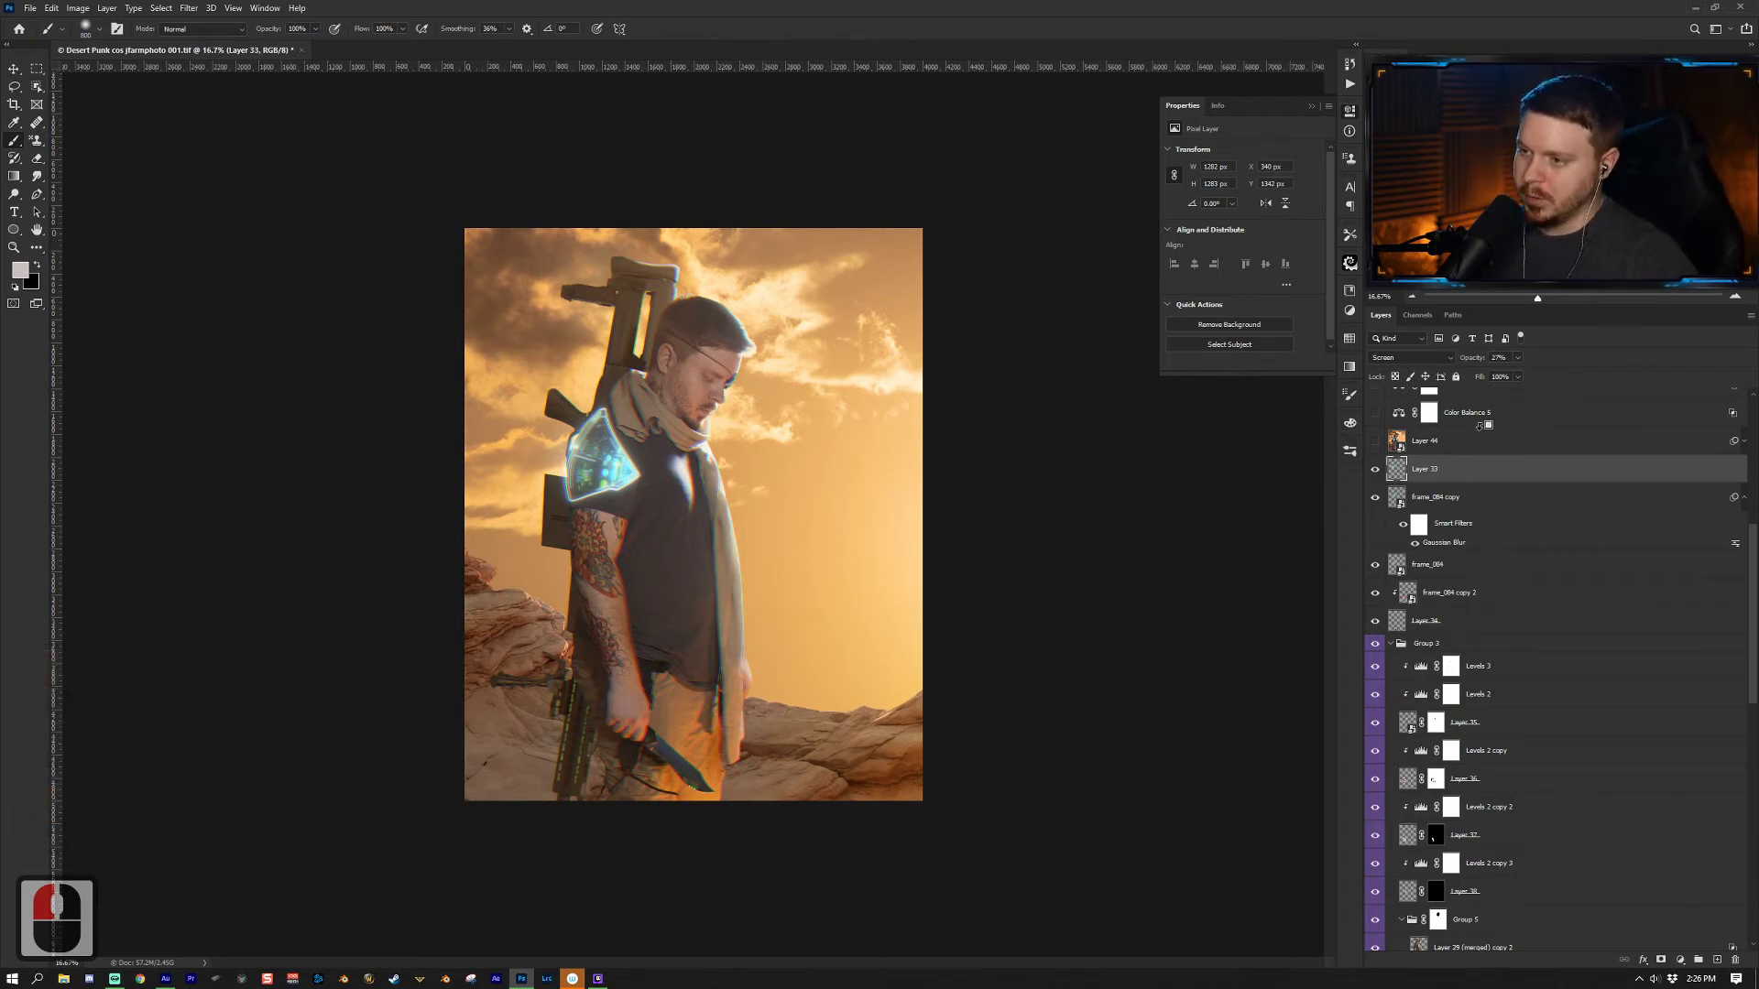
key("ctrl+alt+shift+e")
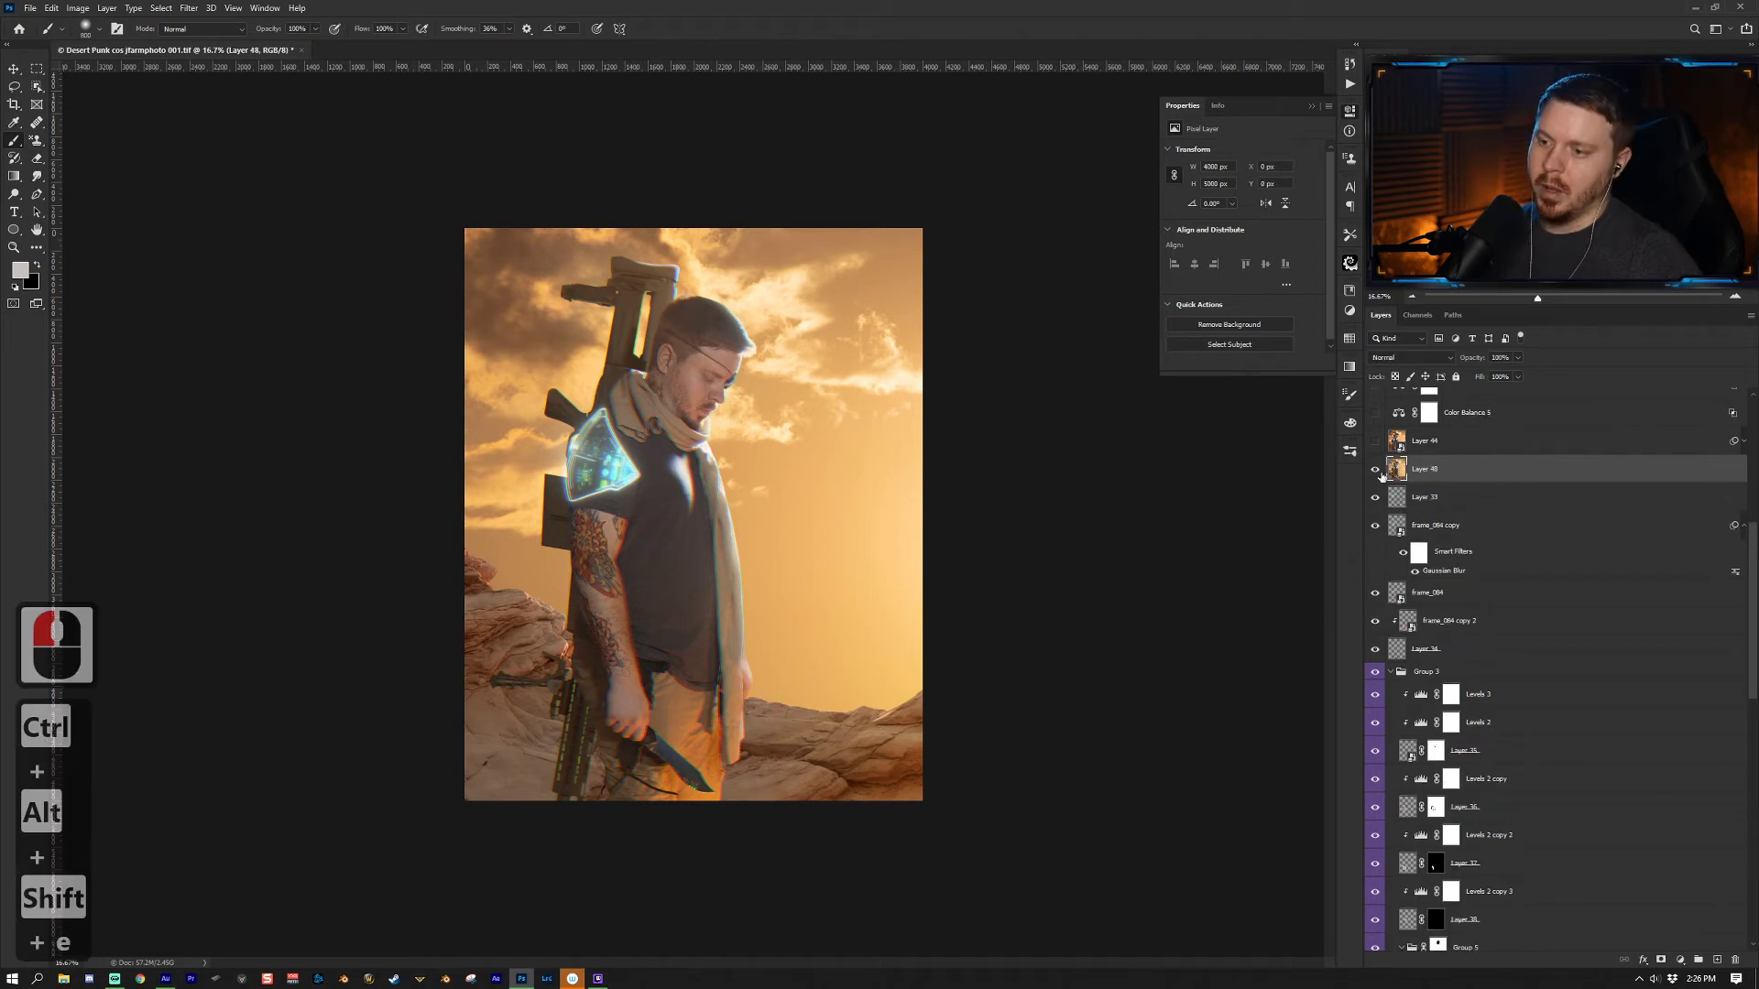
right_click(1495, 470)
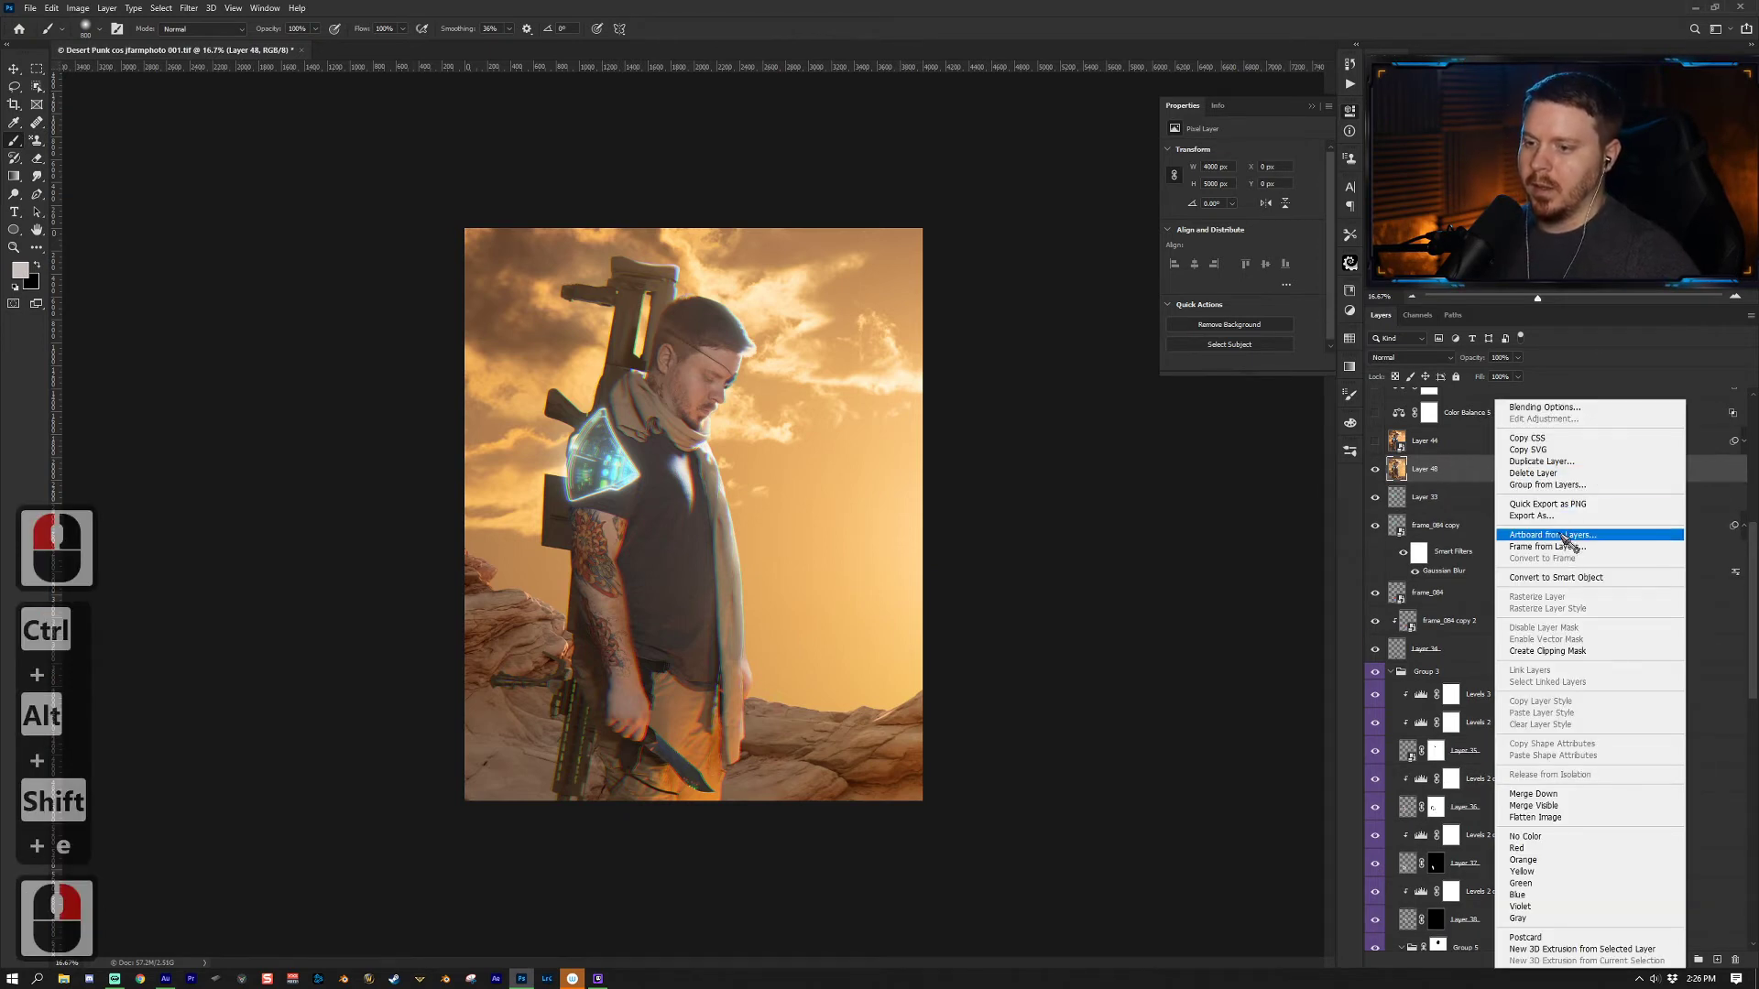
left_click(1569, 578)
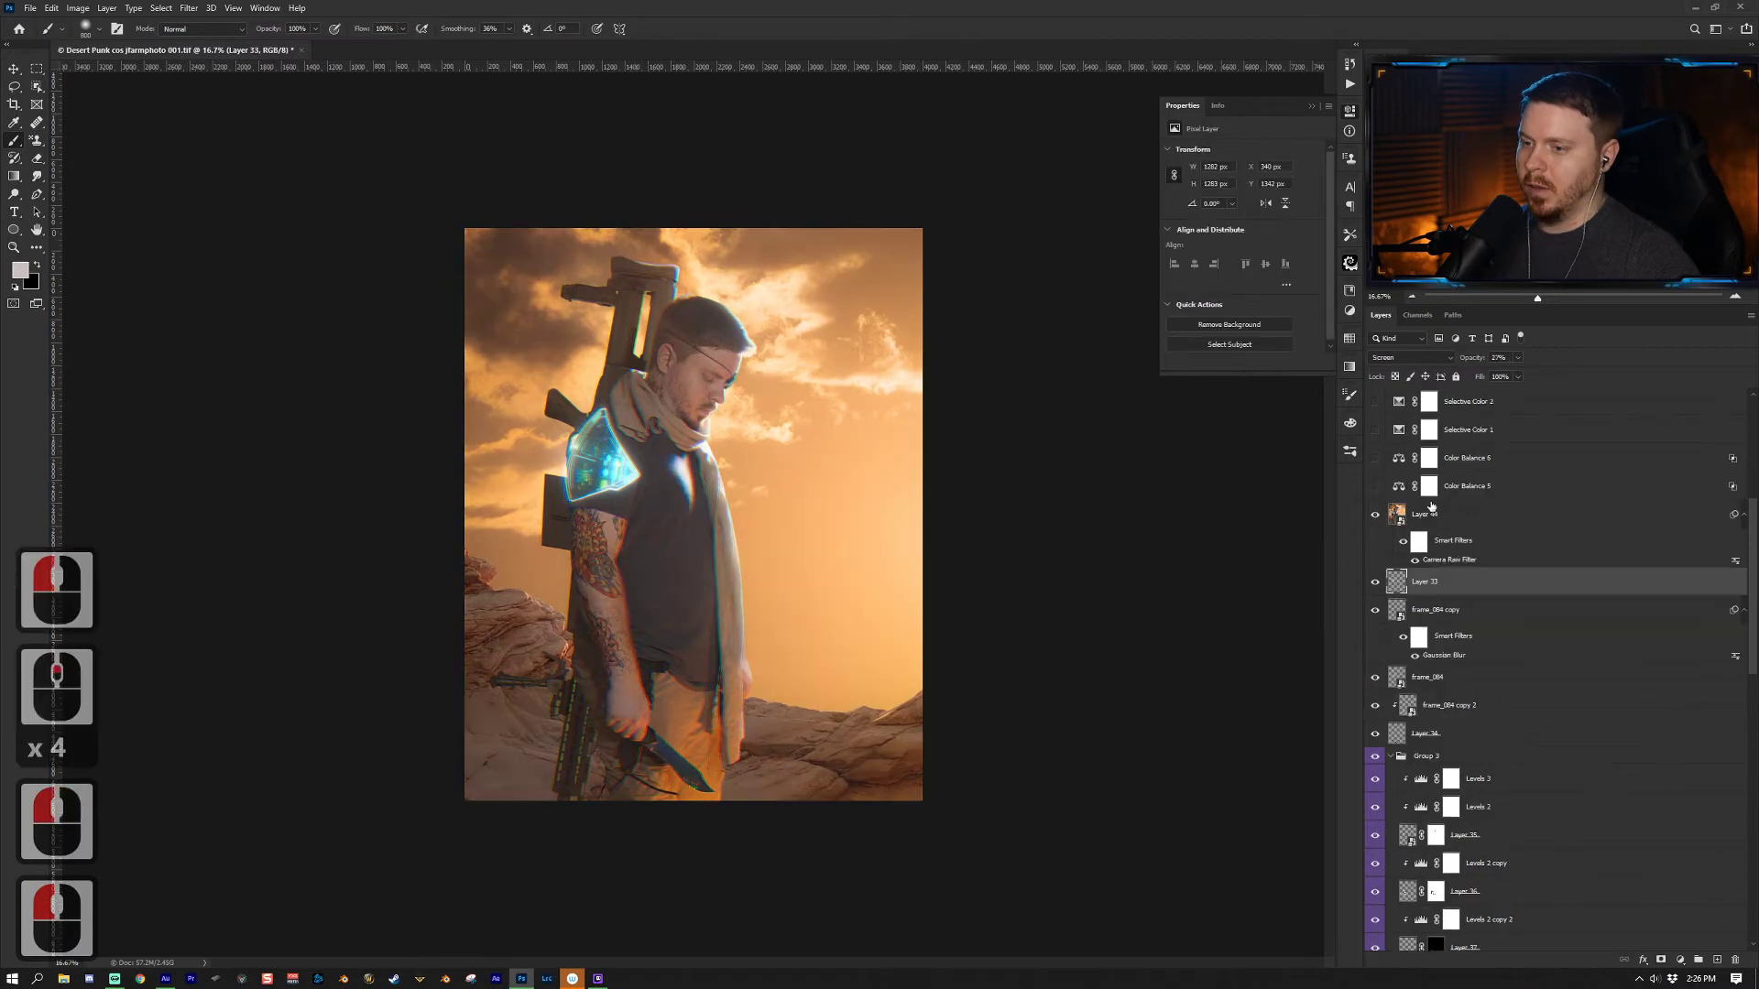
Step: Bring up the Camera Raw Filter for Layer 44 and review its Basic and Curve adjustments
left_click(1465, 515)
left_click(1465, 514)
left_click(188, 8)
left_click(225, 90)
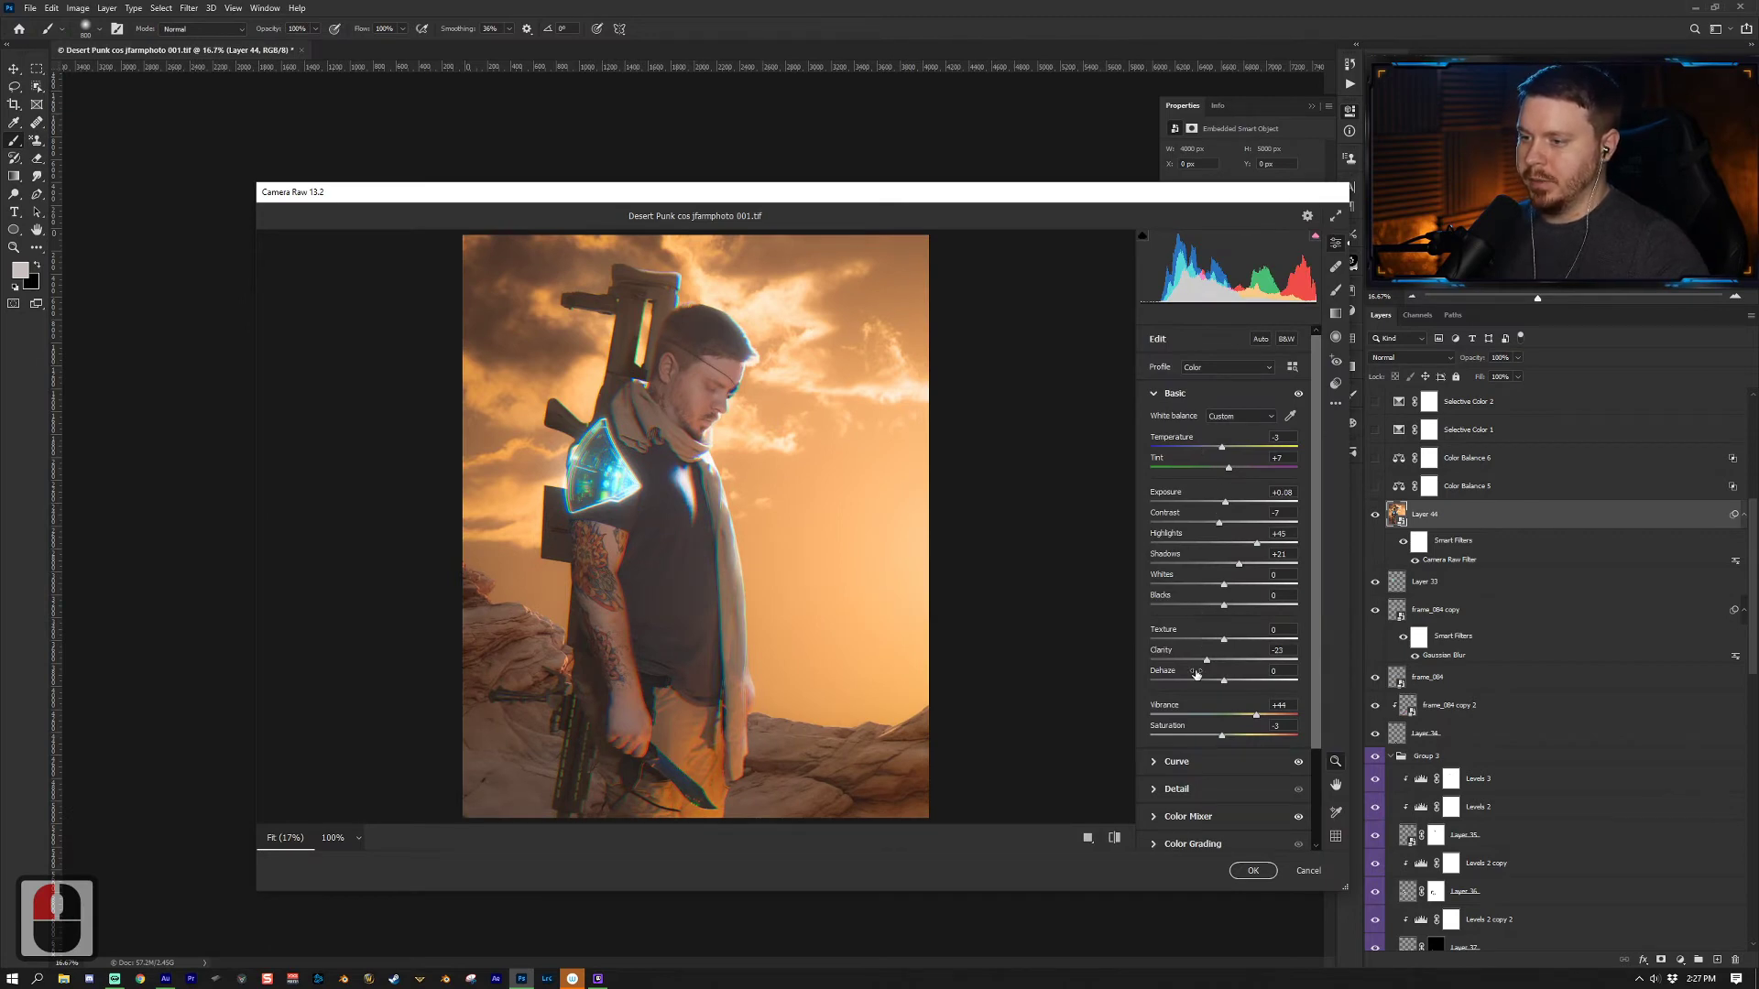
left_click(1157, 763)
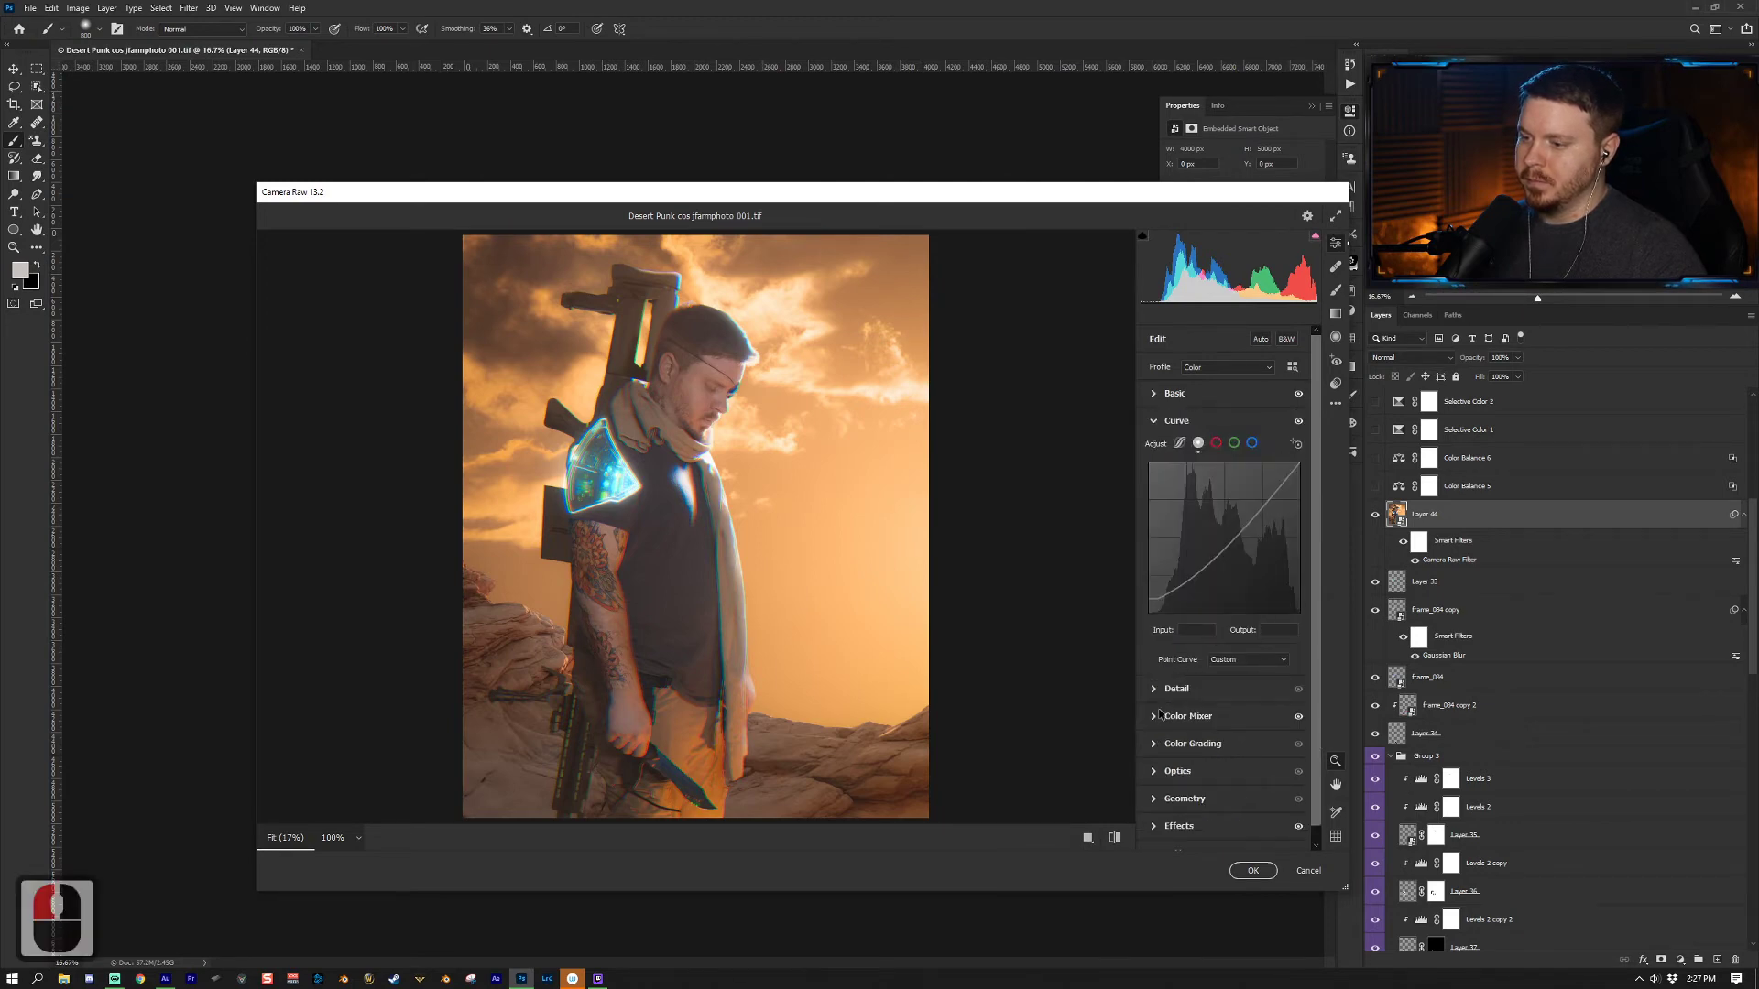
Step: Review the Camera Raw Color Mixer's Hue, Saturation and Luminance values, plus the Effects and Calibration settings
left_click(1155, 718)
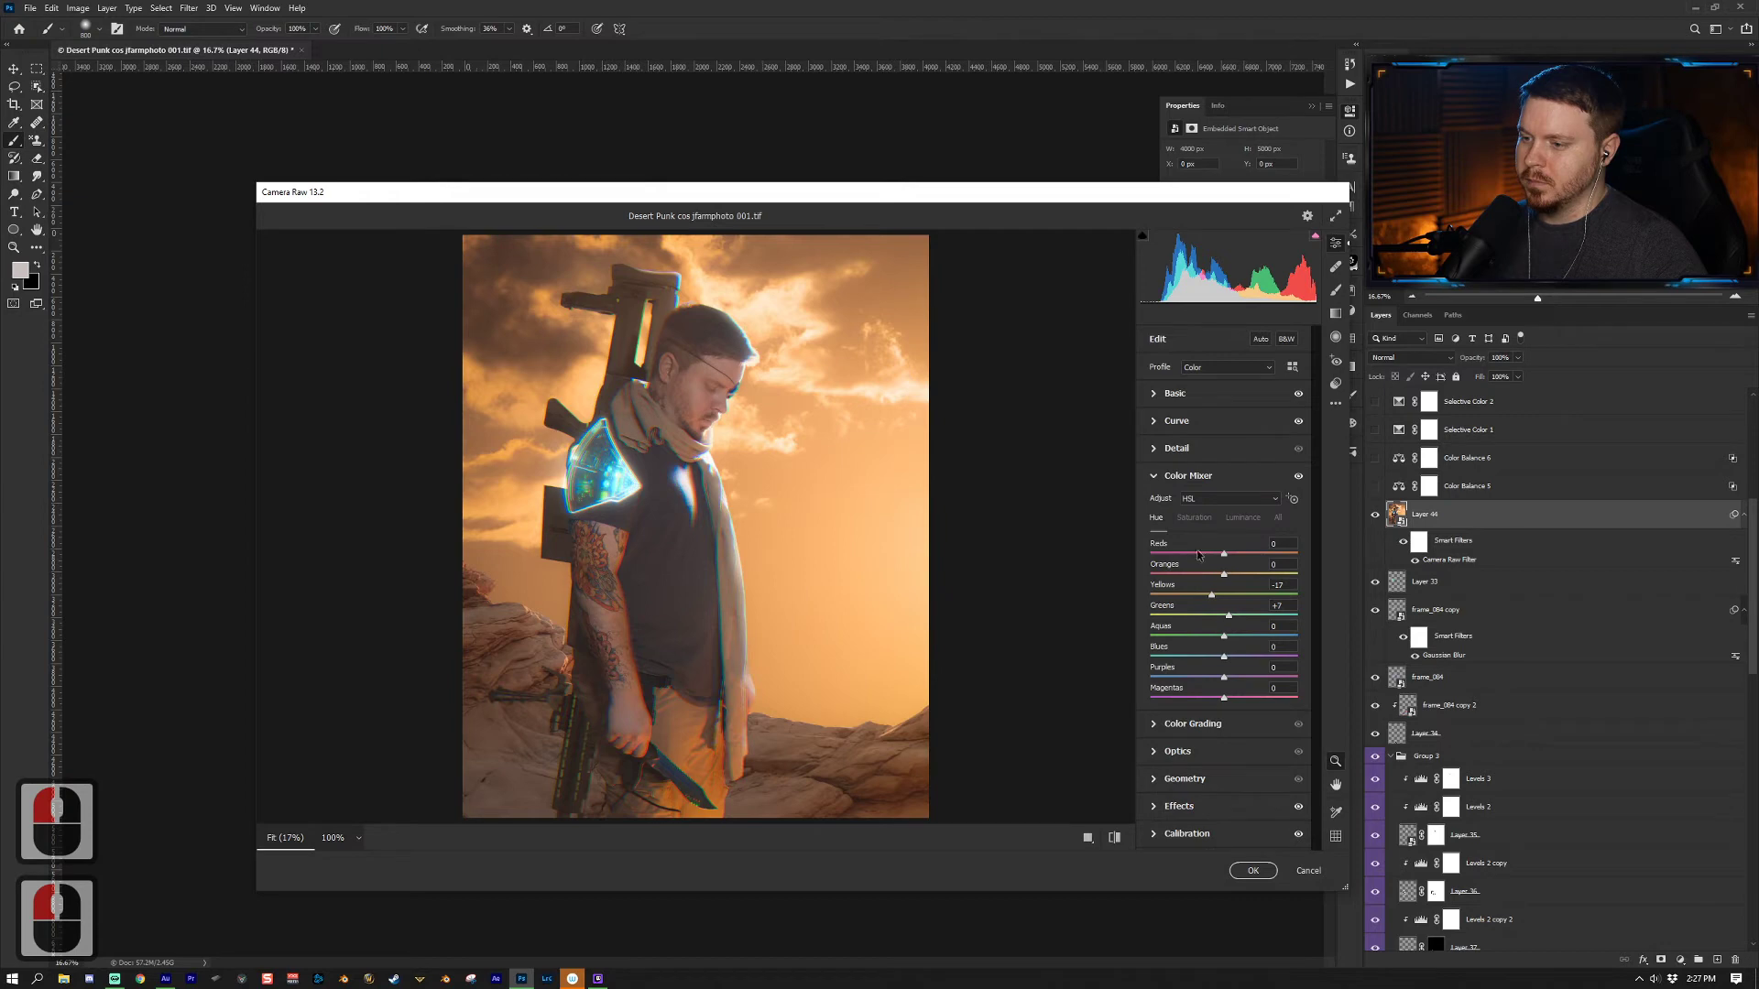
left_click(1195, 518)
left_click(1241, 518)
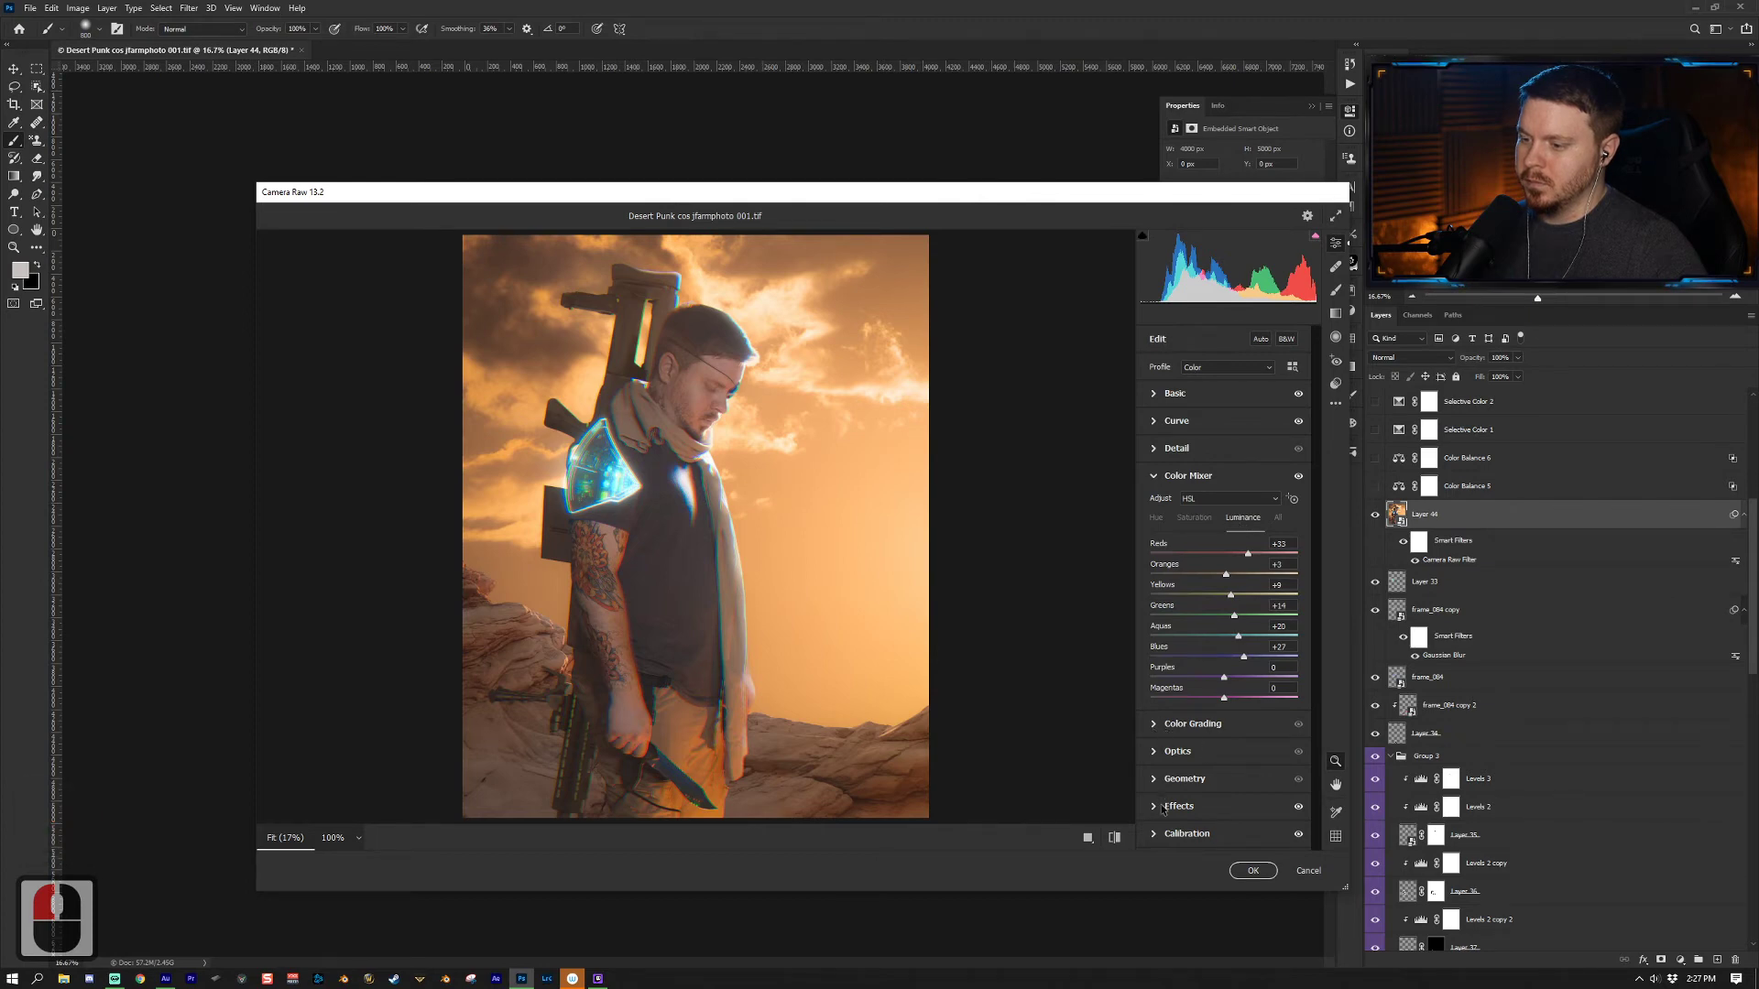
left_click(1162, 806)
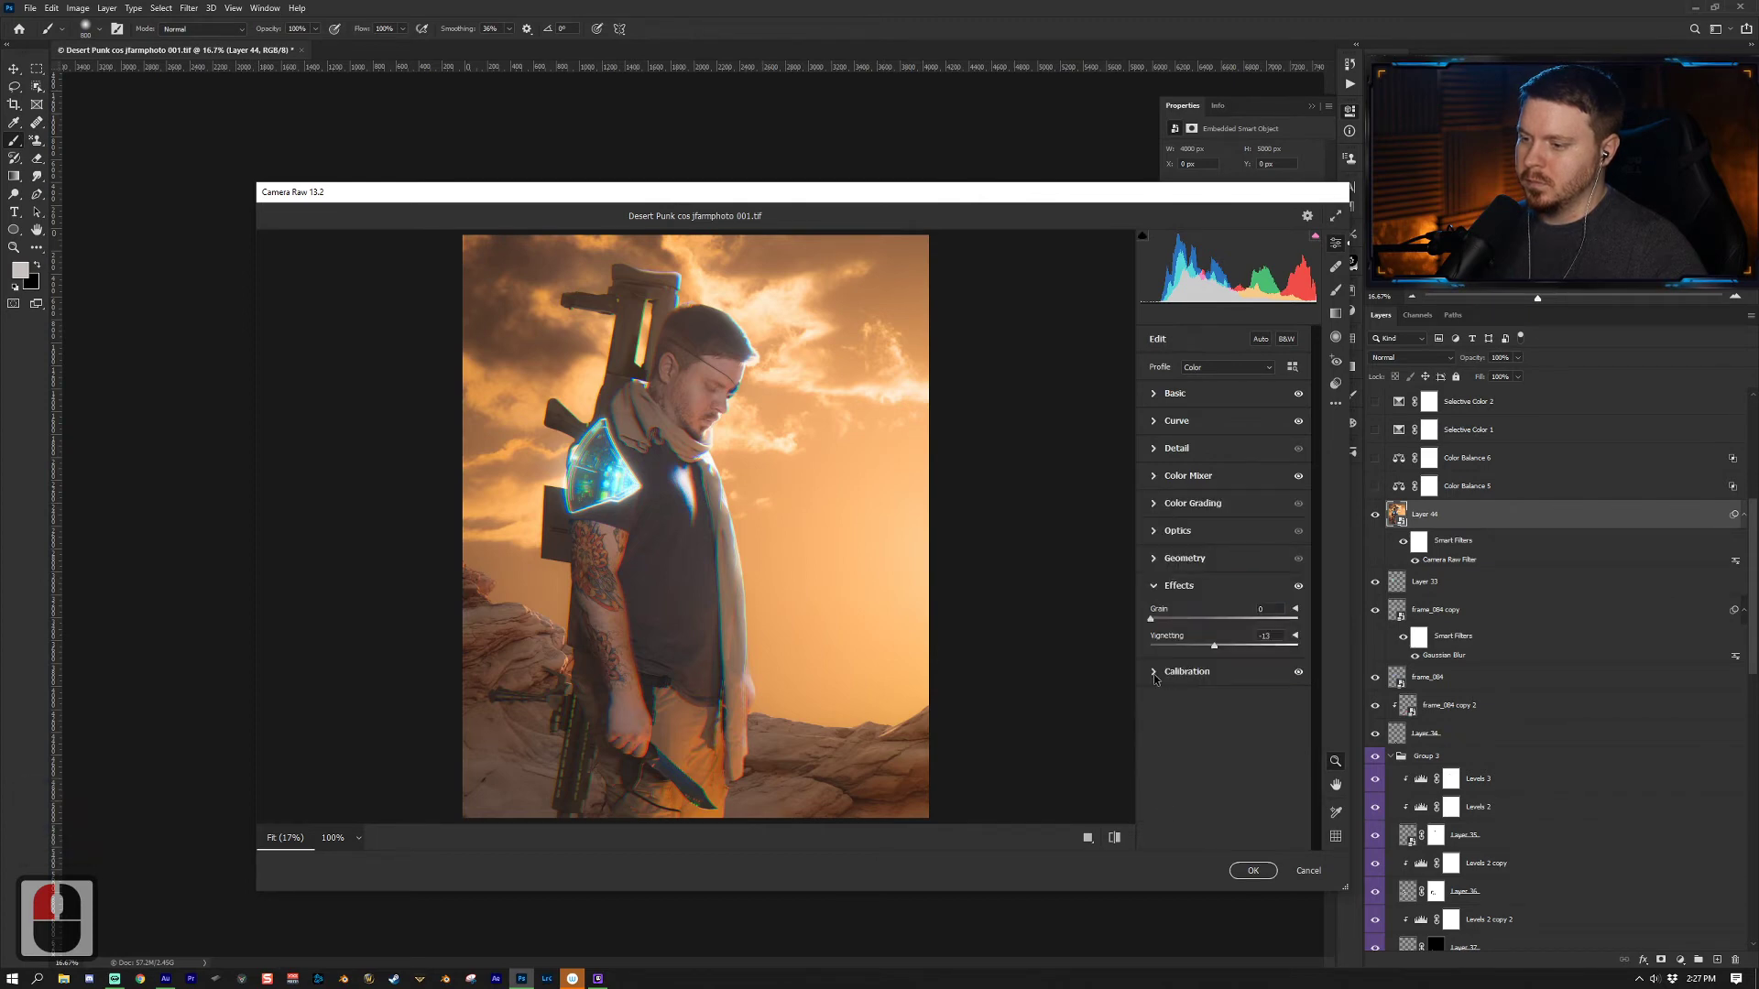
left_click(1154, 675)
scroll(1164, 775, "down", 1)
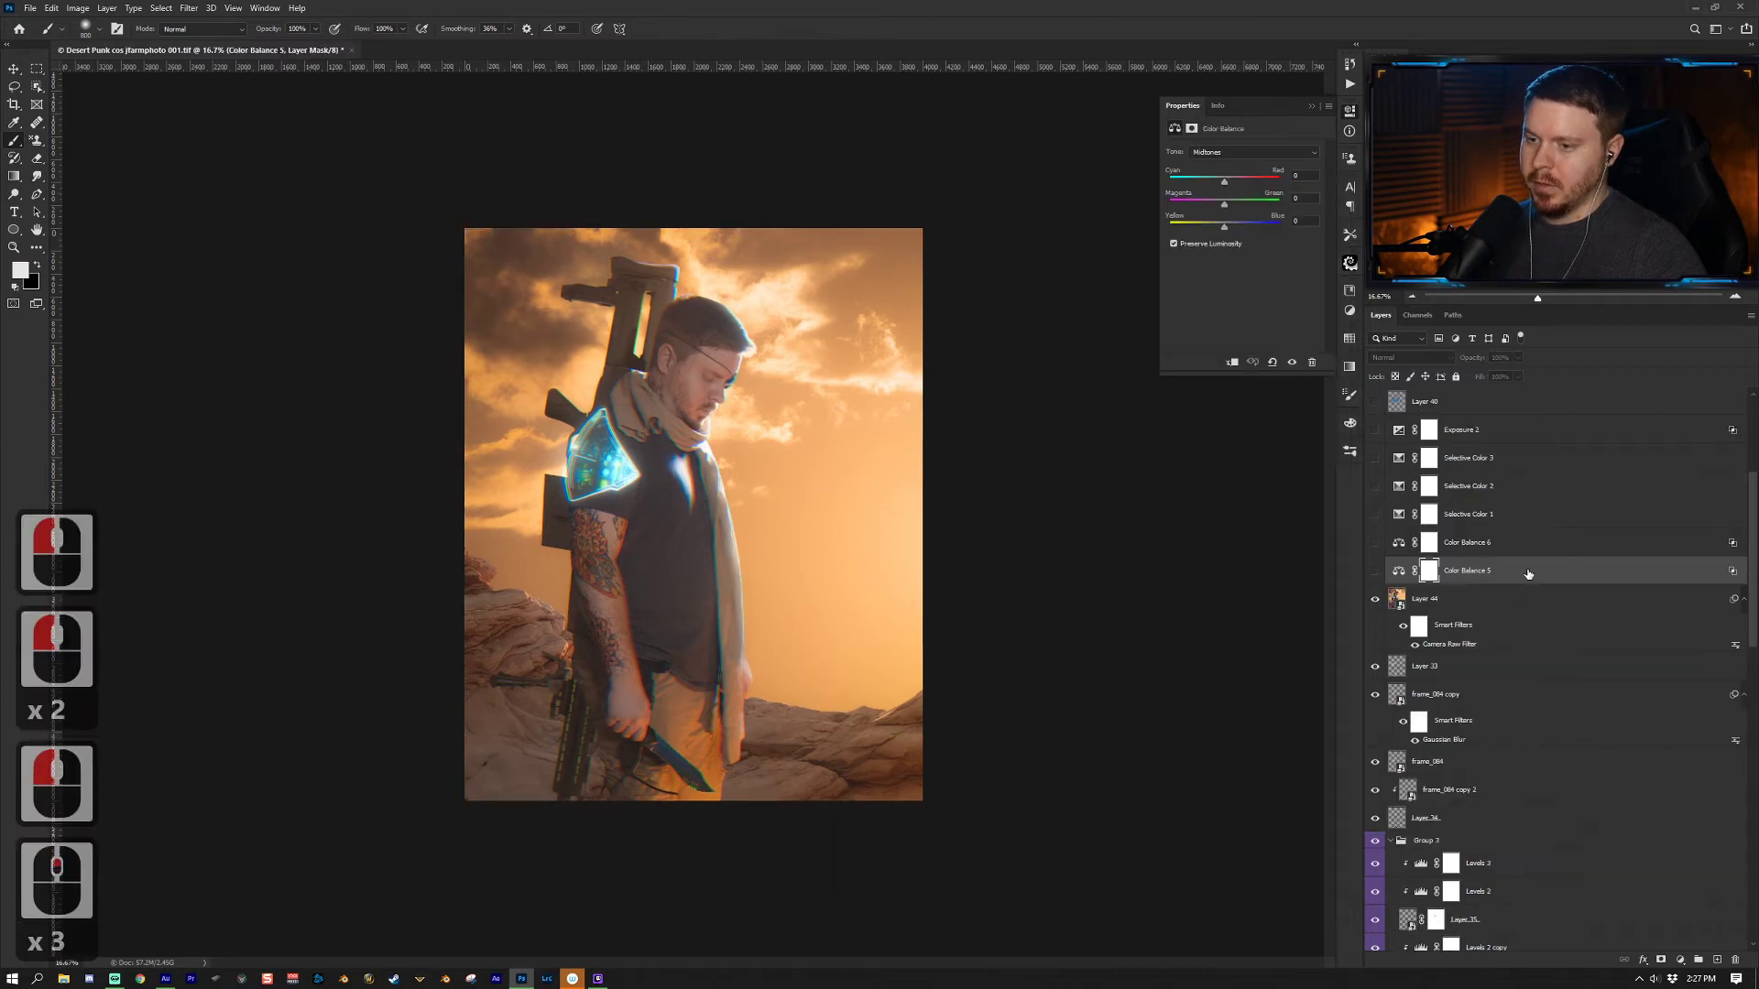
Step: Turn on the Color Balance 5 adjustment layer and show its Shadows tone settings
left_click(1524, 572)
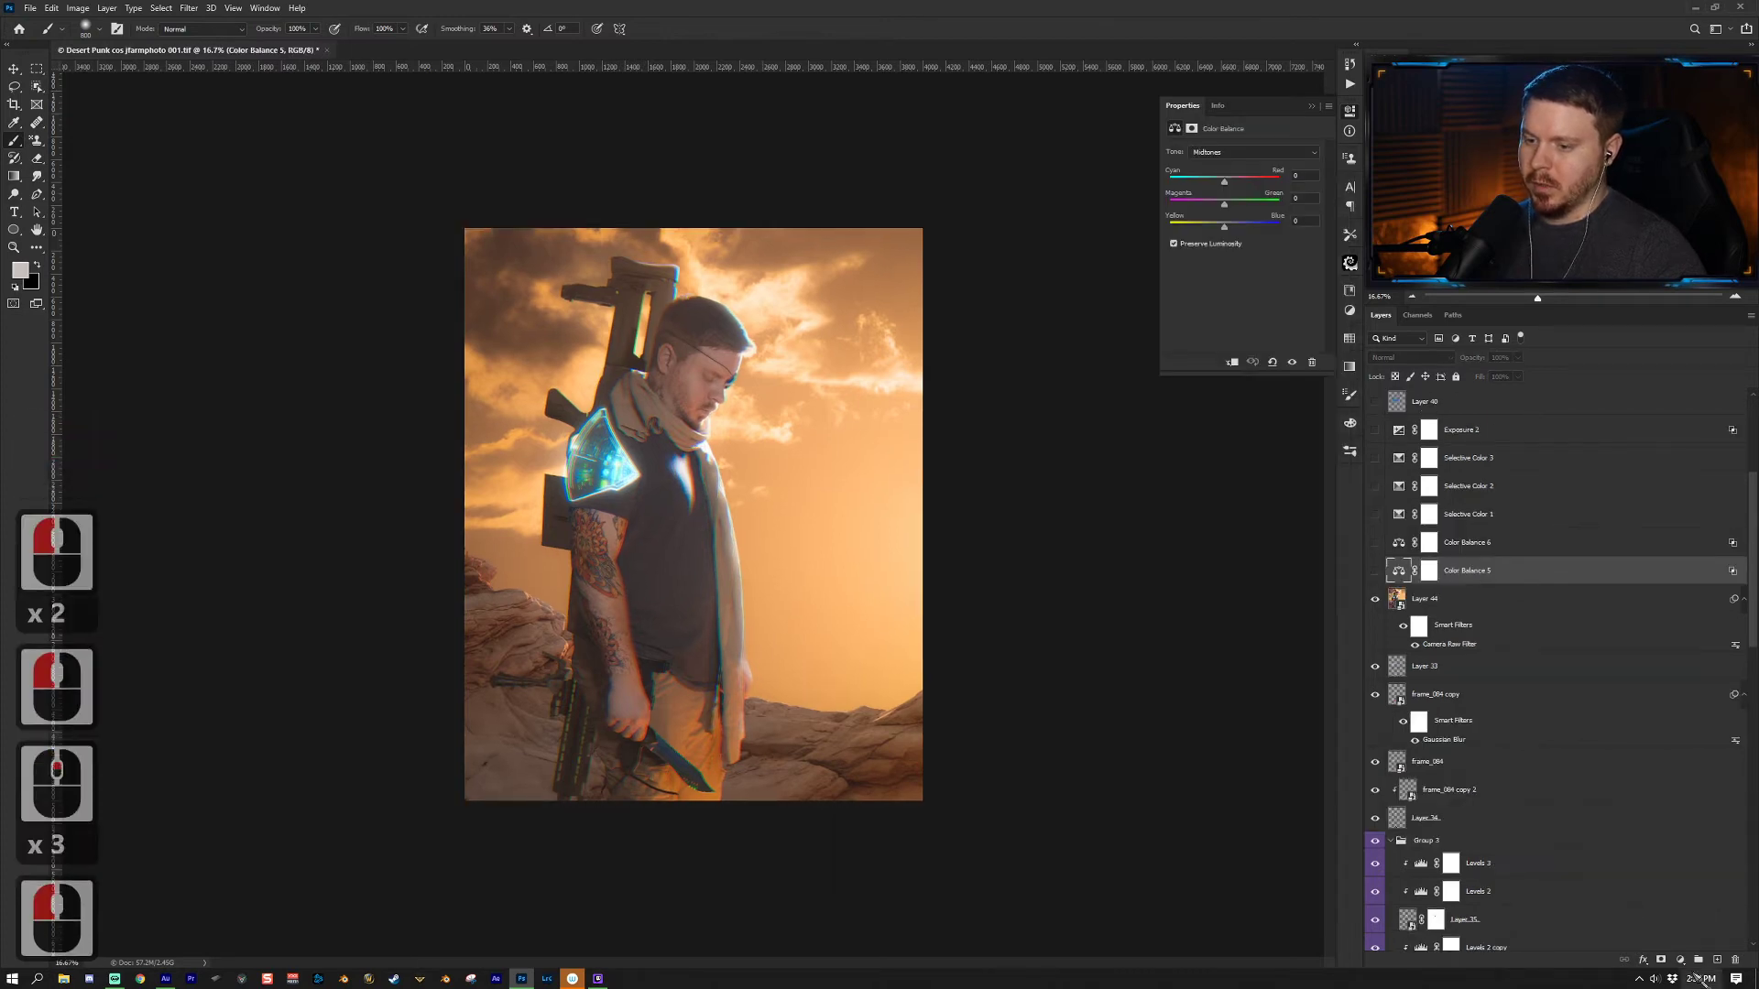
left_click(1680, 960)
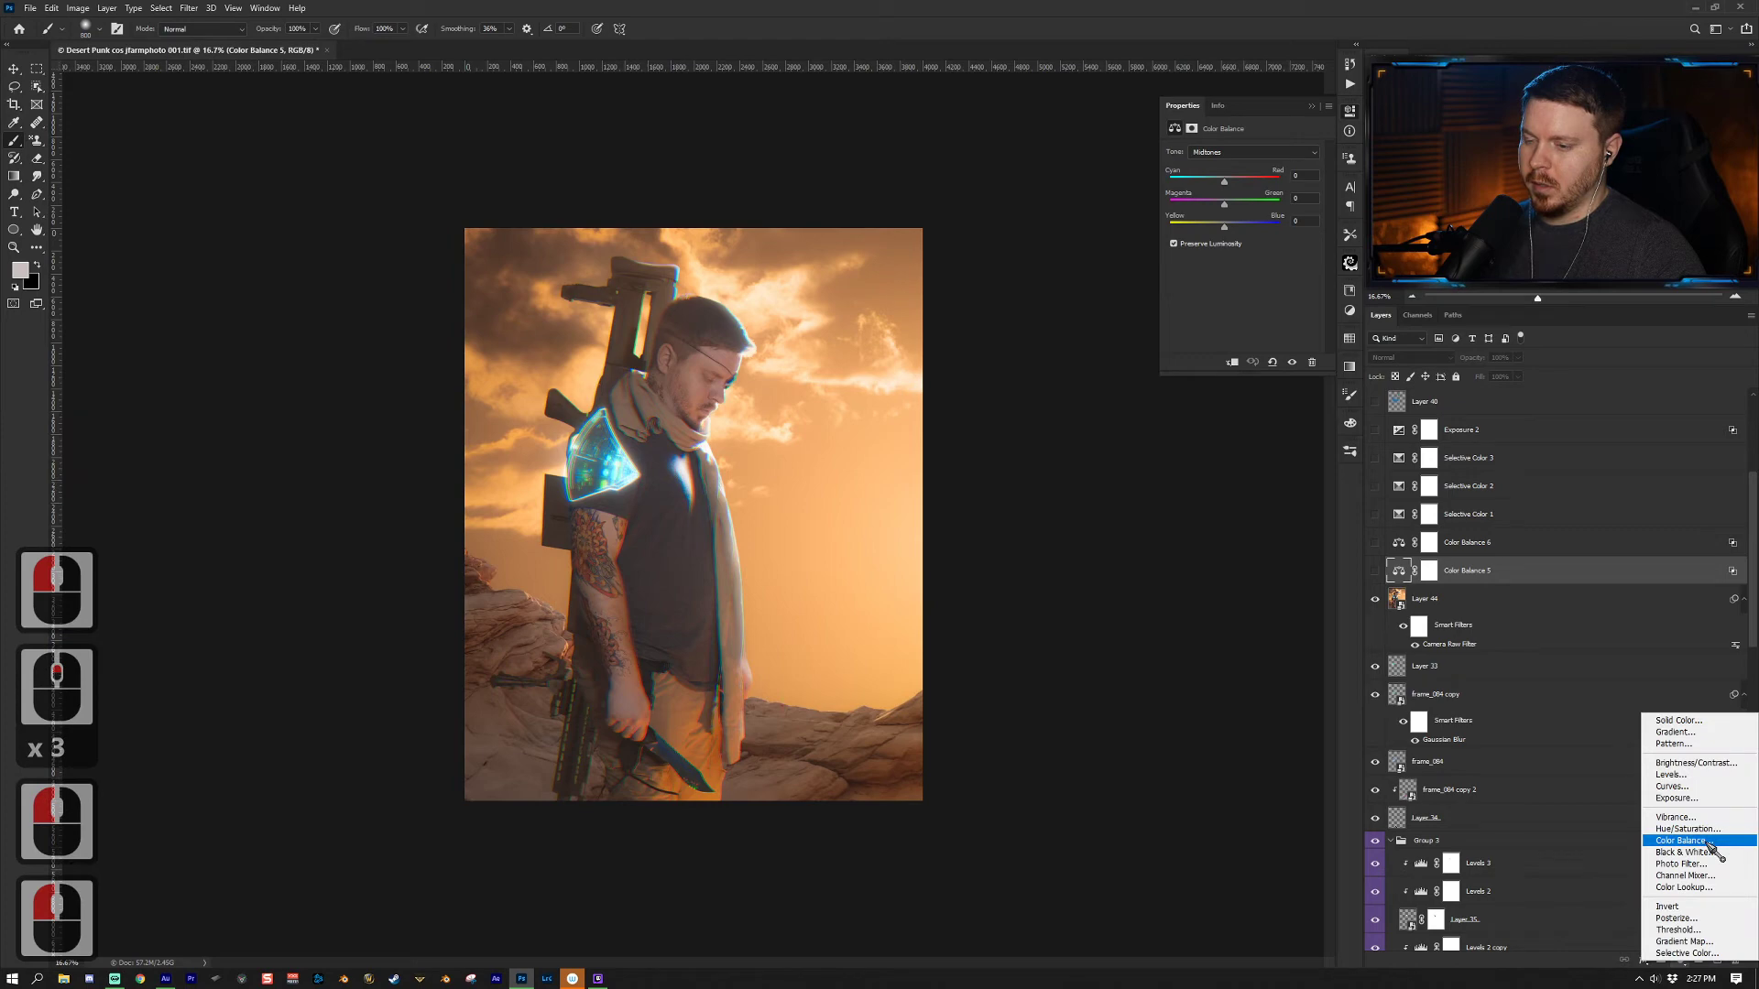
left_click(1511, 582)
left_click(1375, 571)
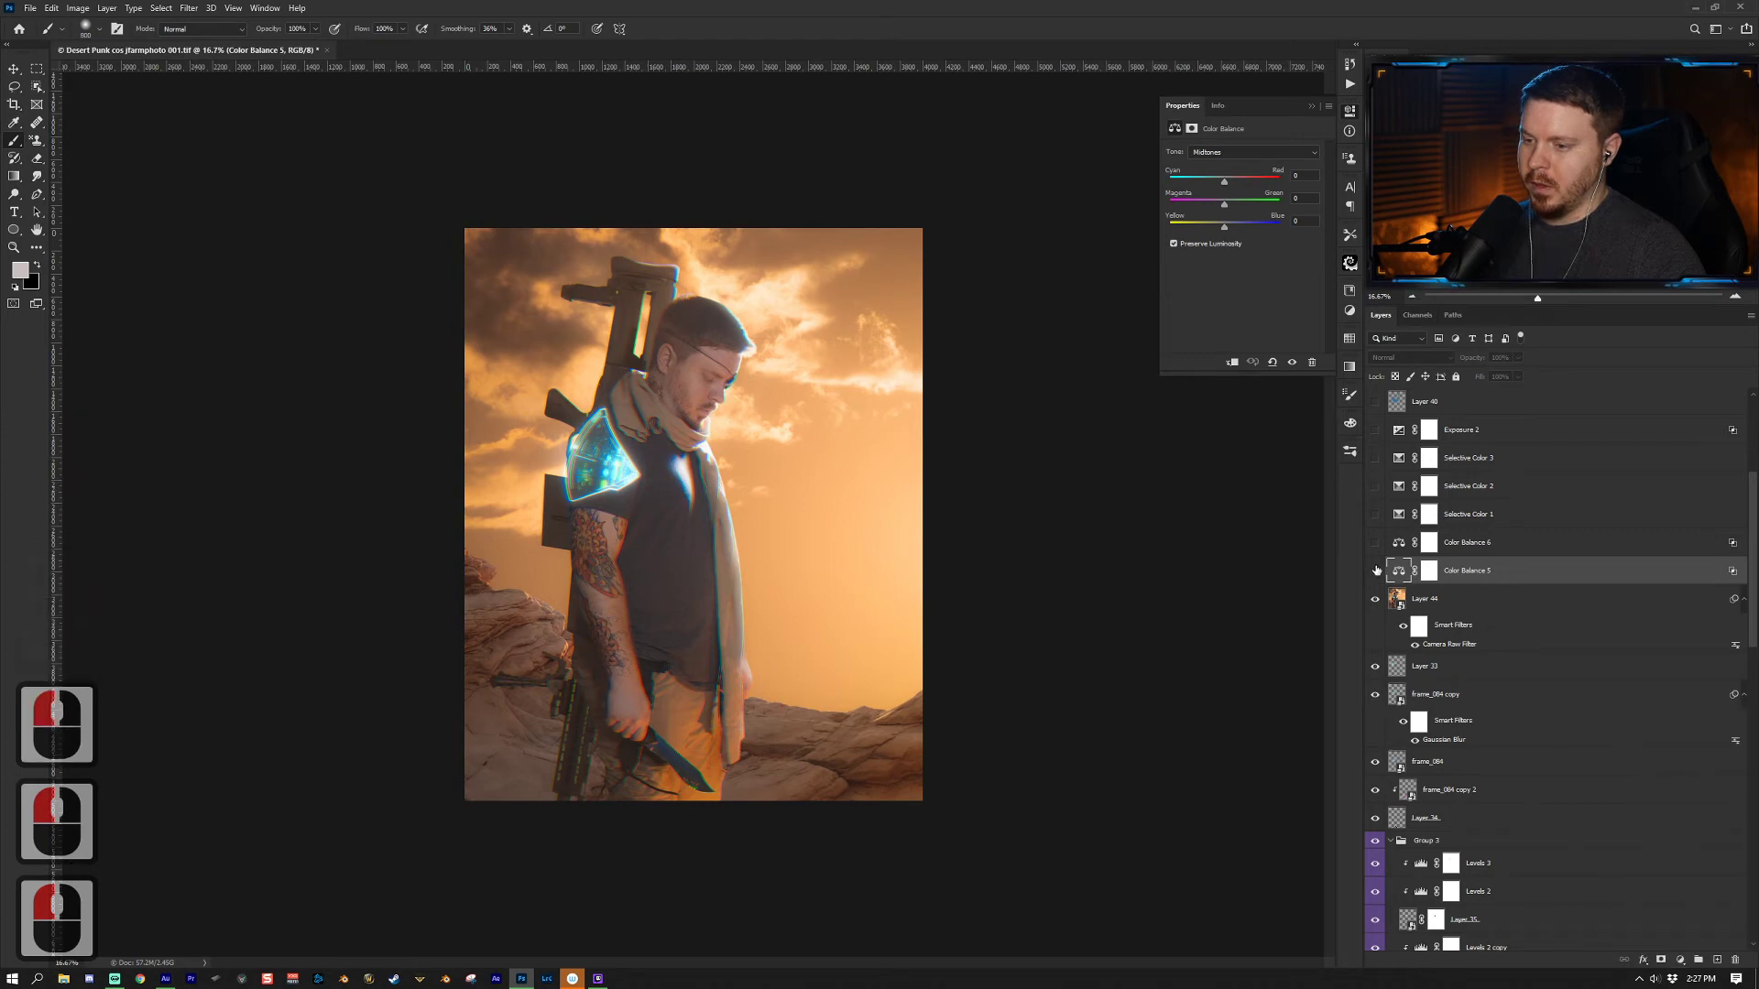
left_click(1540, 574)
left_click(1271, 152)
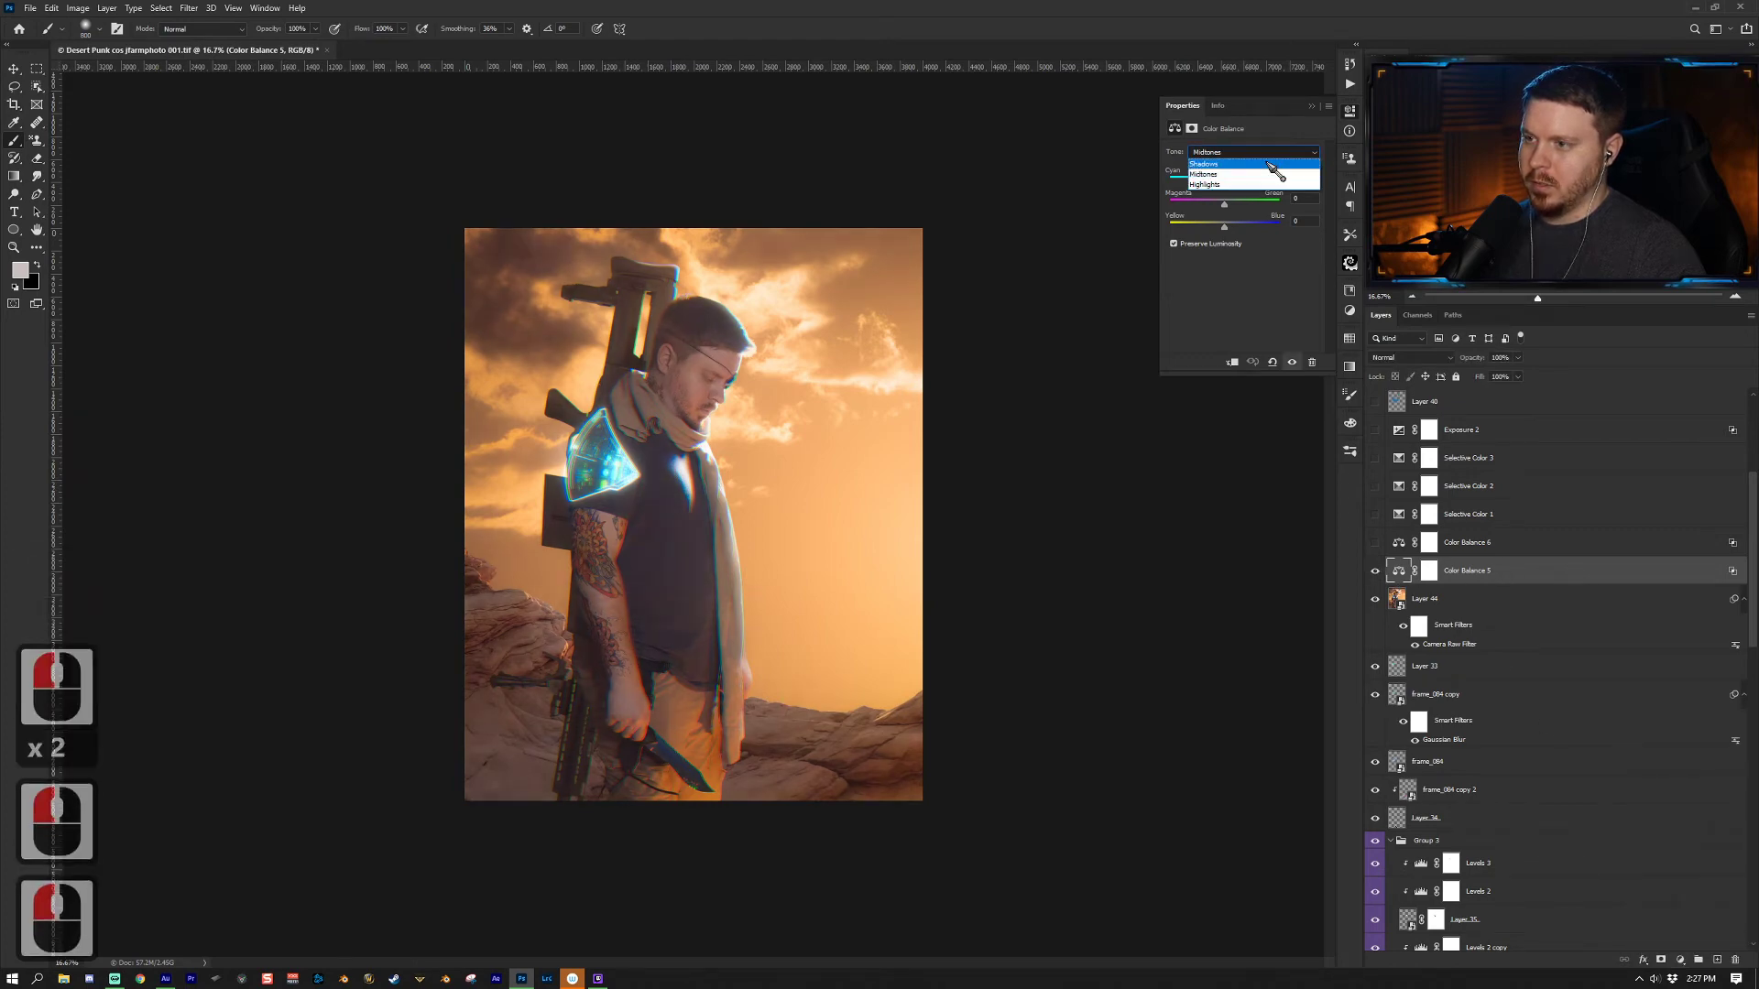
left_click(1272, 164)
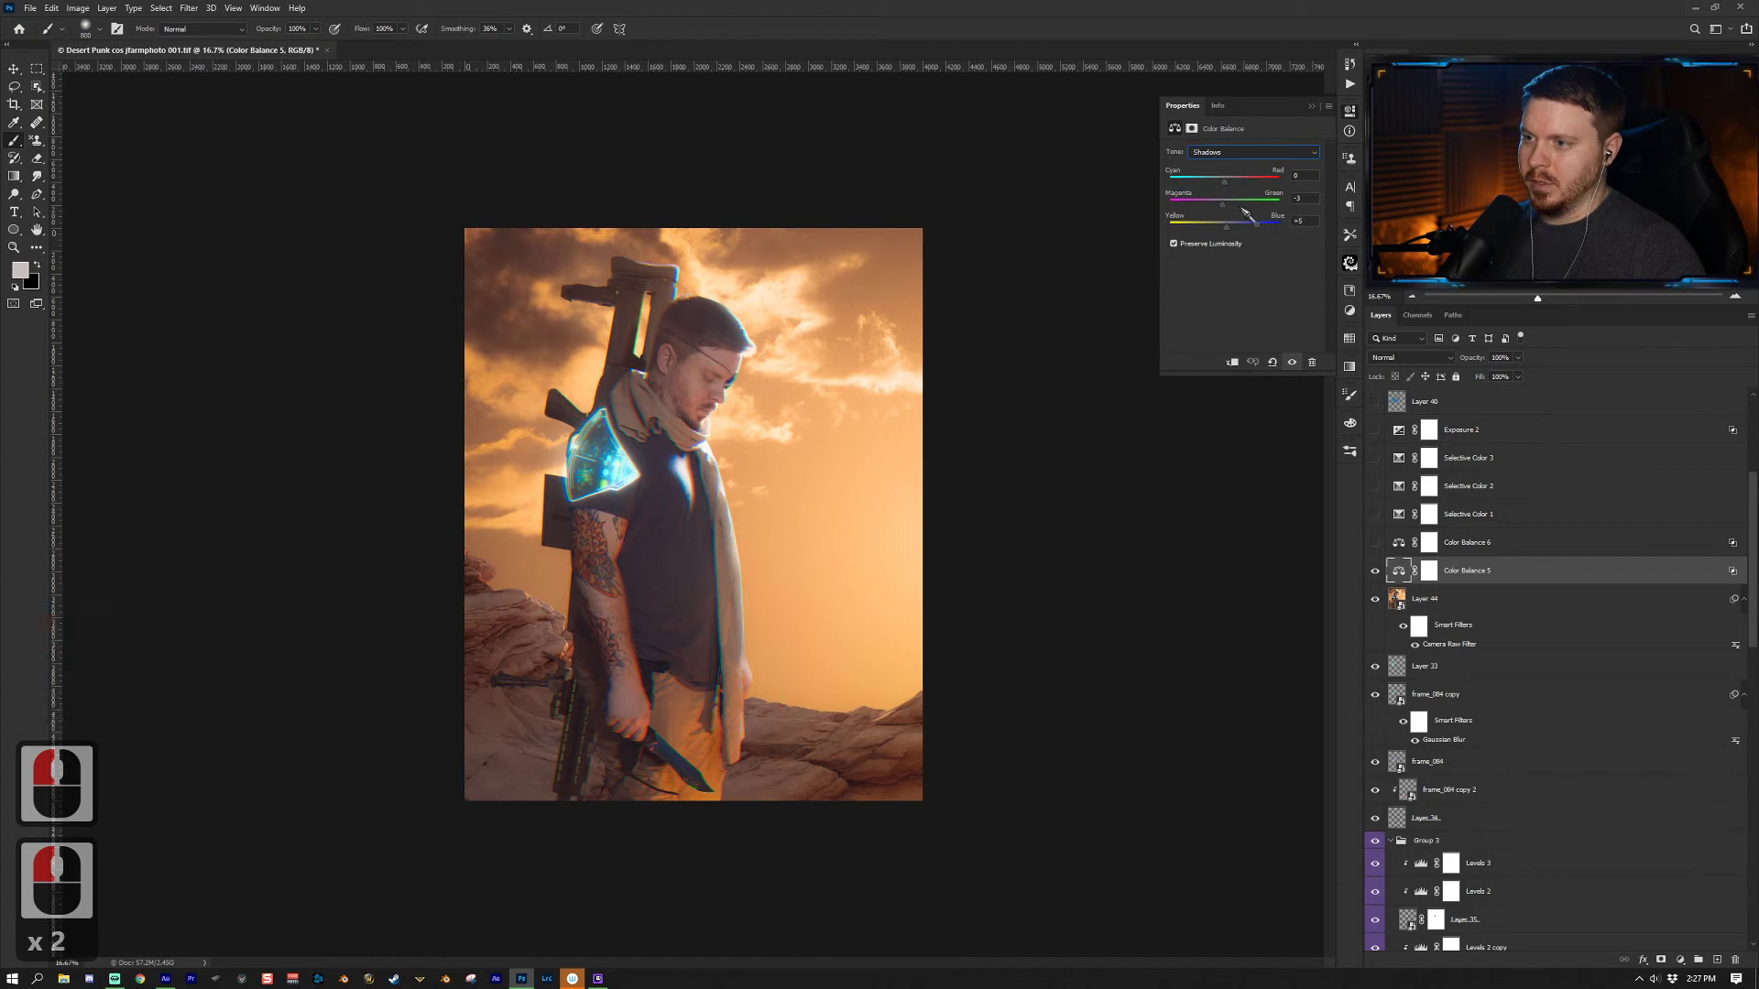
Step: Inspect the Blend If split on the underlying layer in Color Balance 5's blending options
double_click(1576, 575)
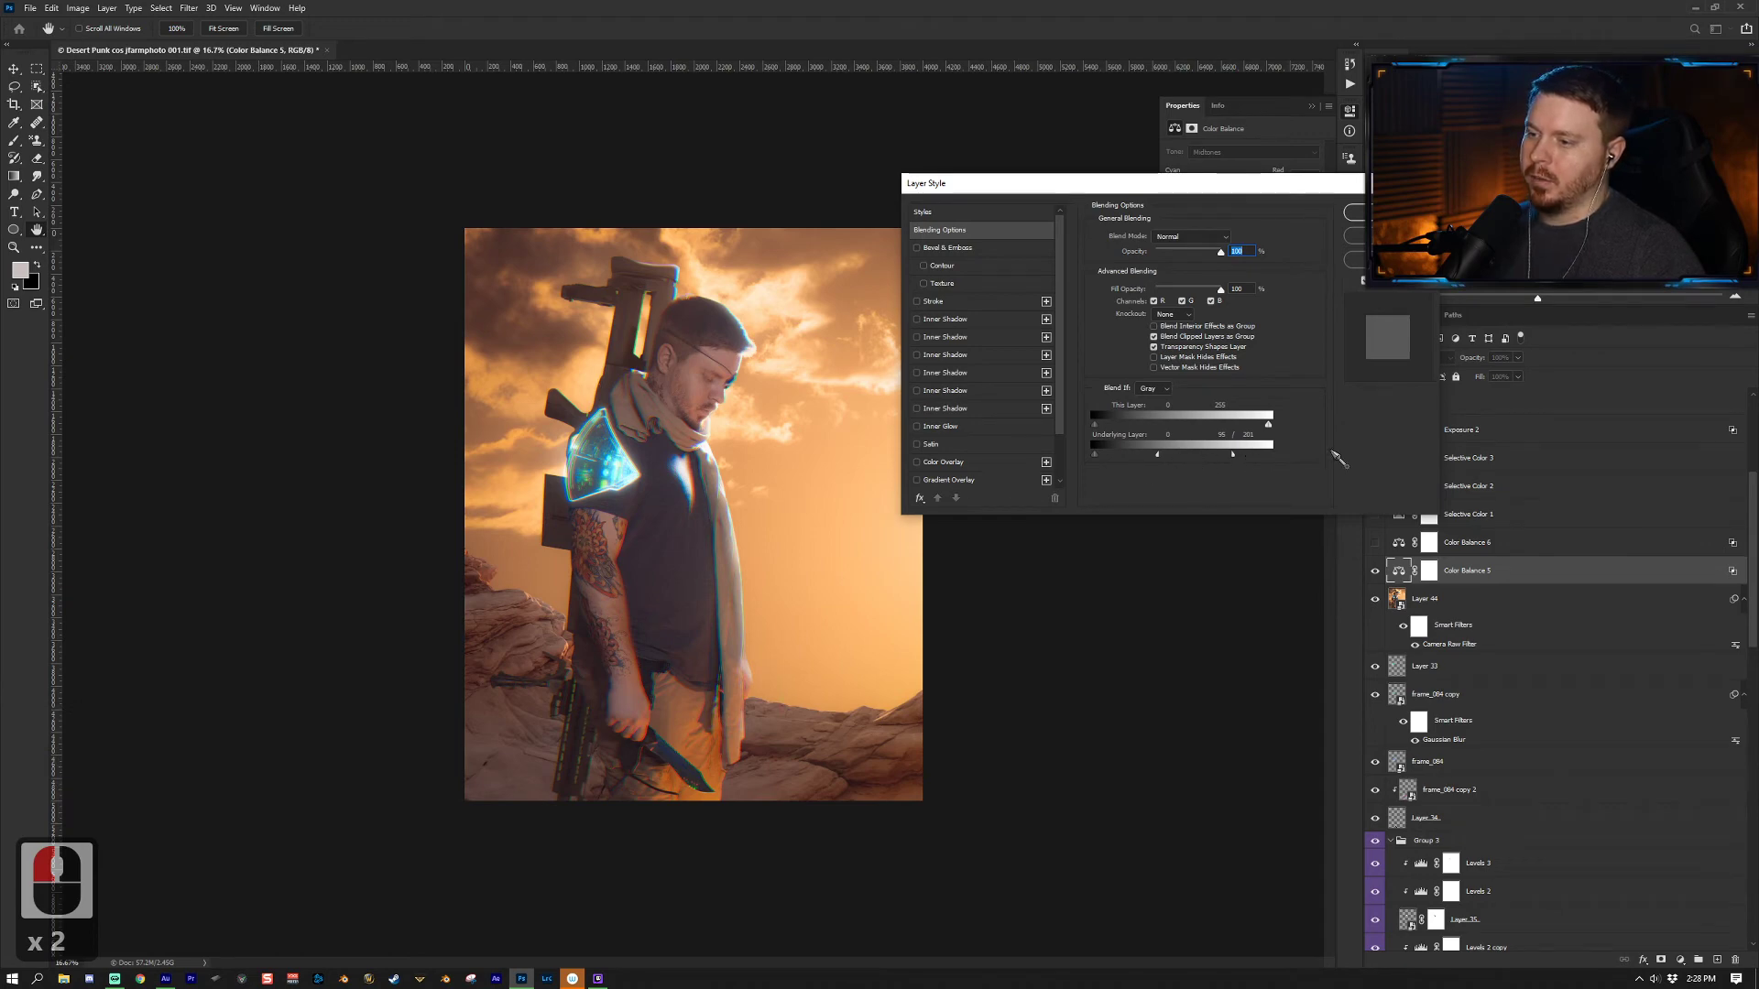
left_click_drag(1294, 183, 1242, 290)
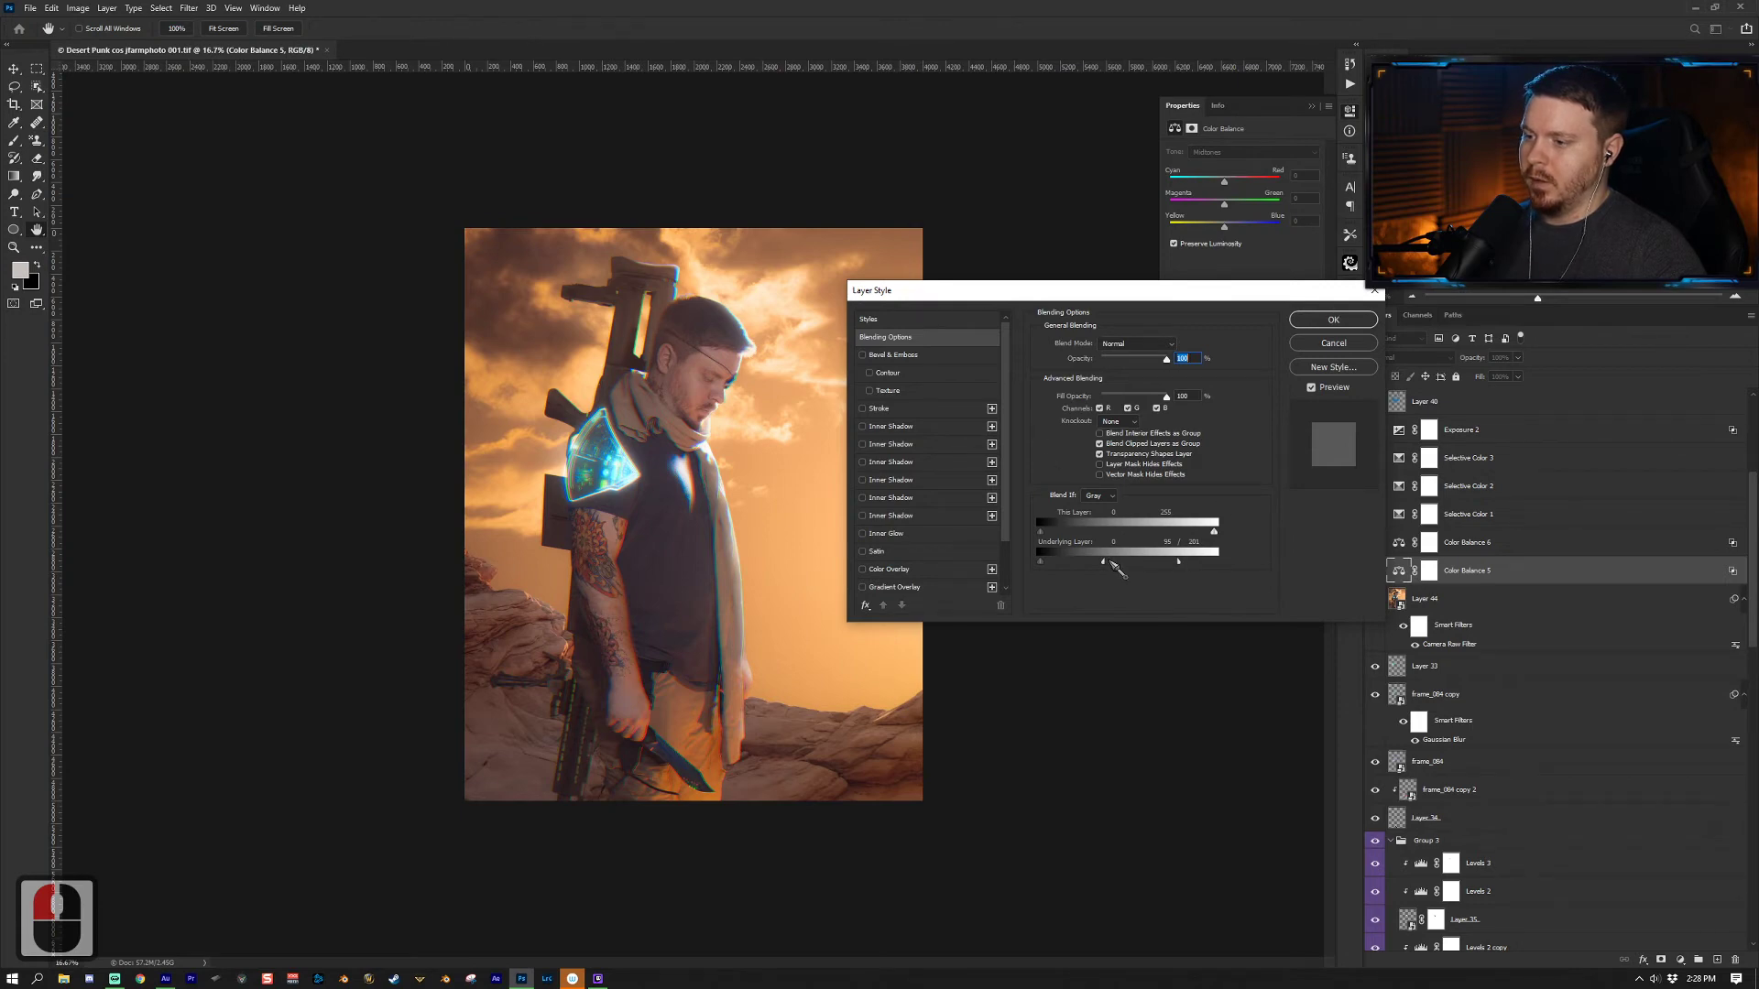
key("alt")
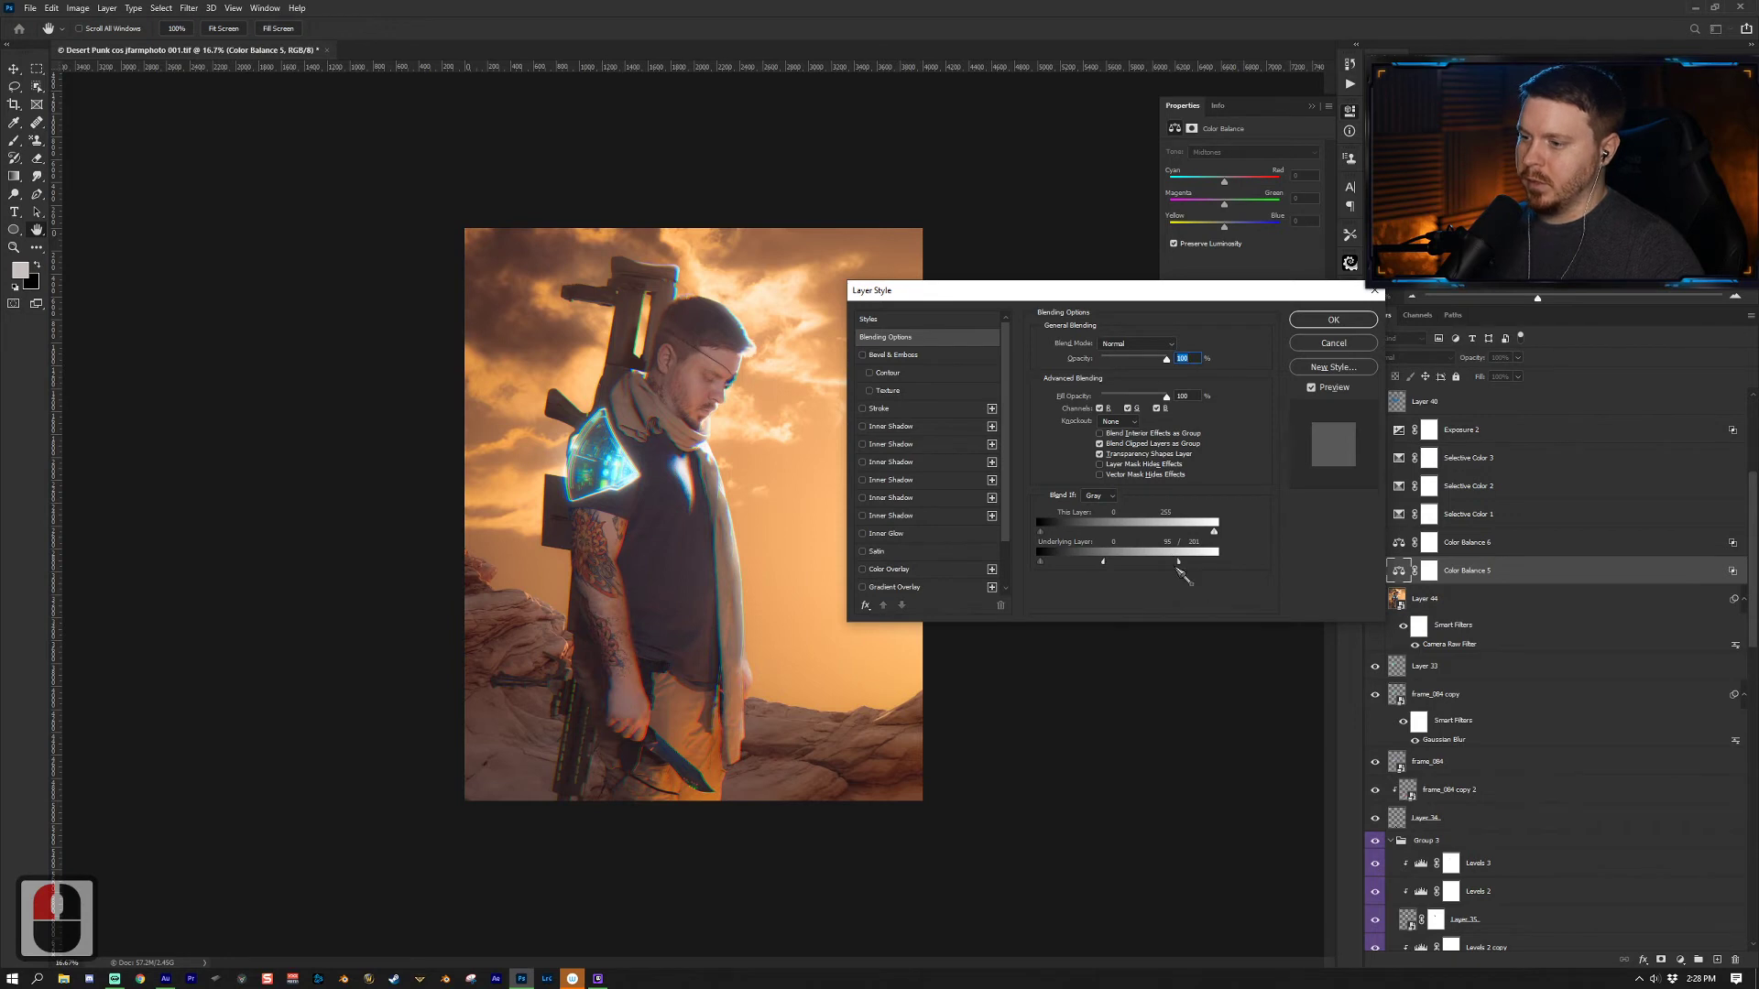
left_click(1374, 290)
Step: Turn on Color Balance 6 and review its Highlights settings and Blend If range
left_click(1508, 544)
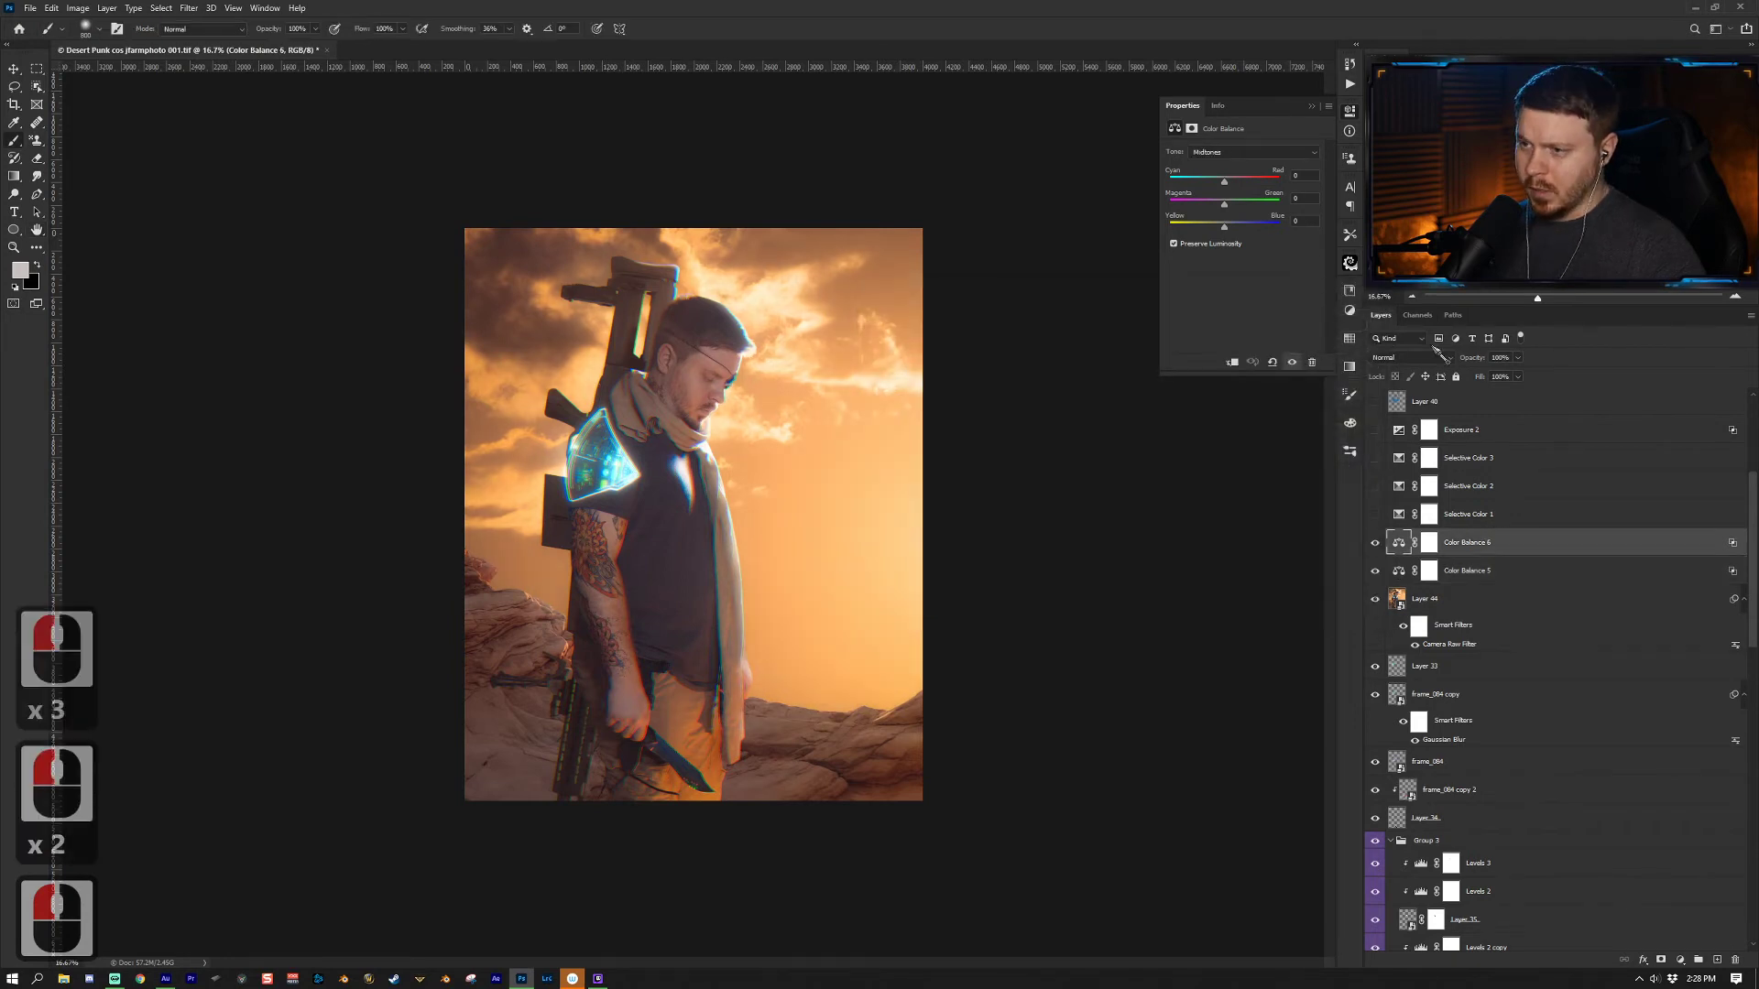
left_click(1262, 153)
left_click(1255, 184)
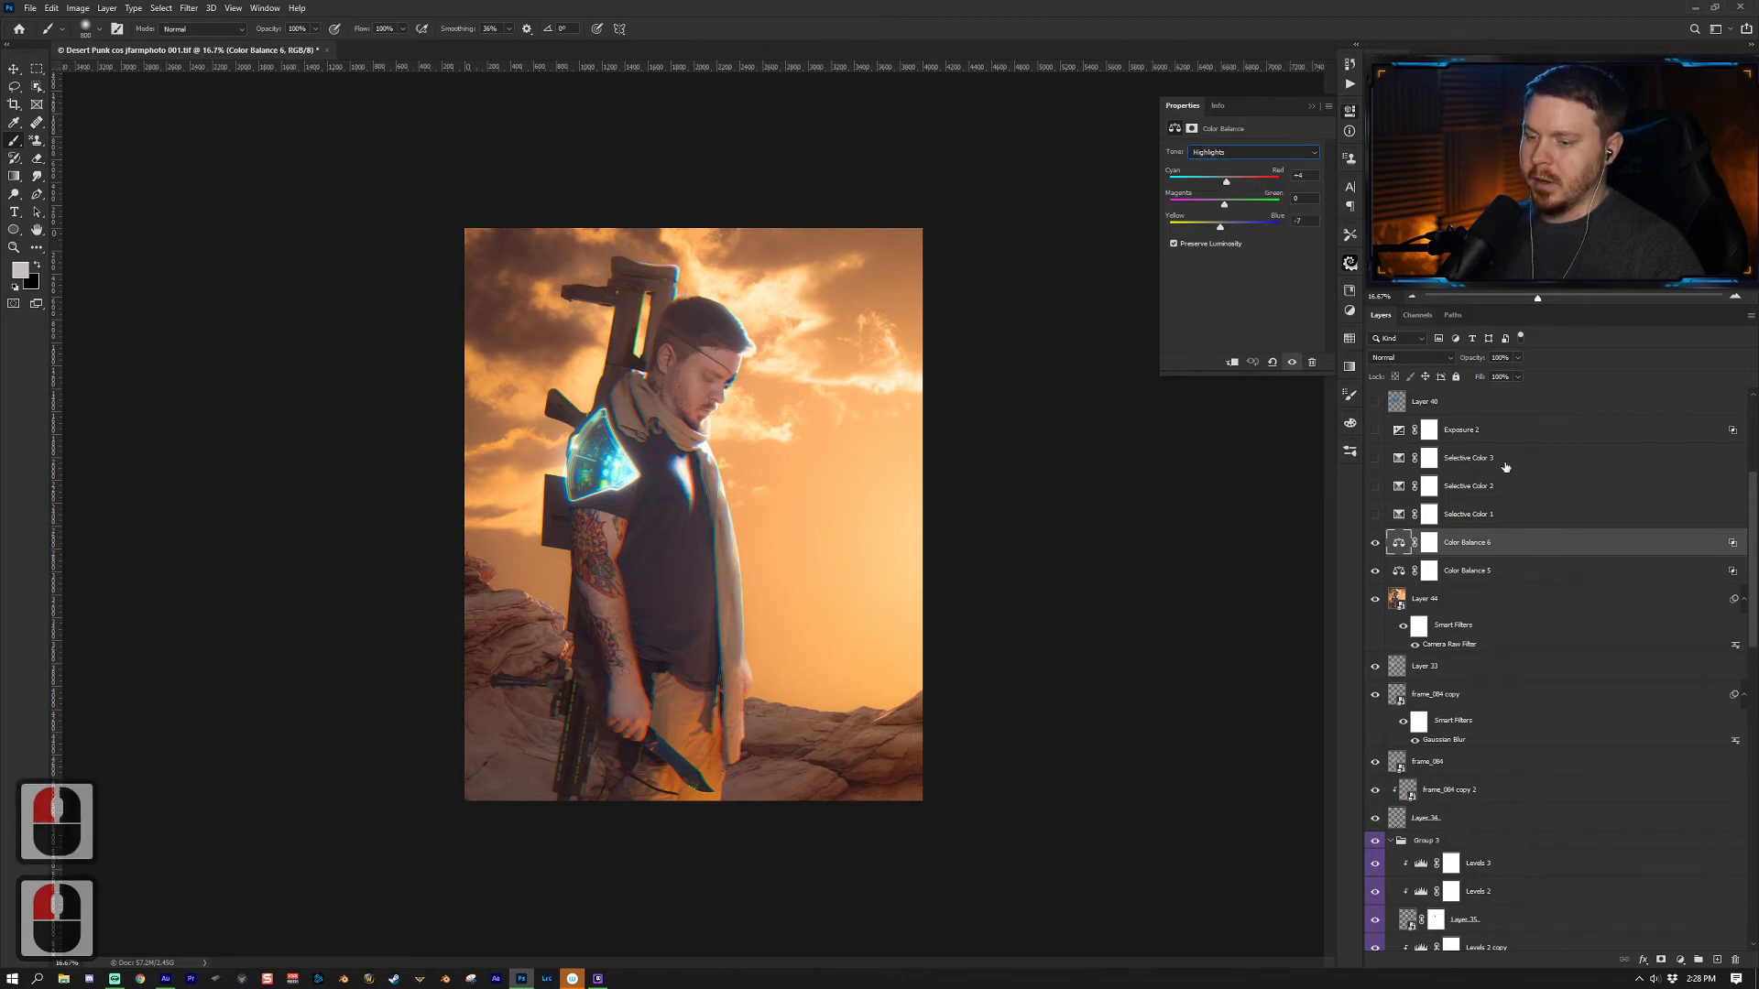
double_click(1580, 543)
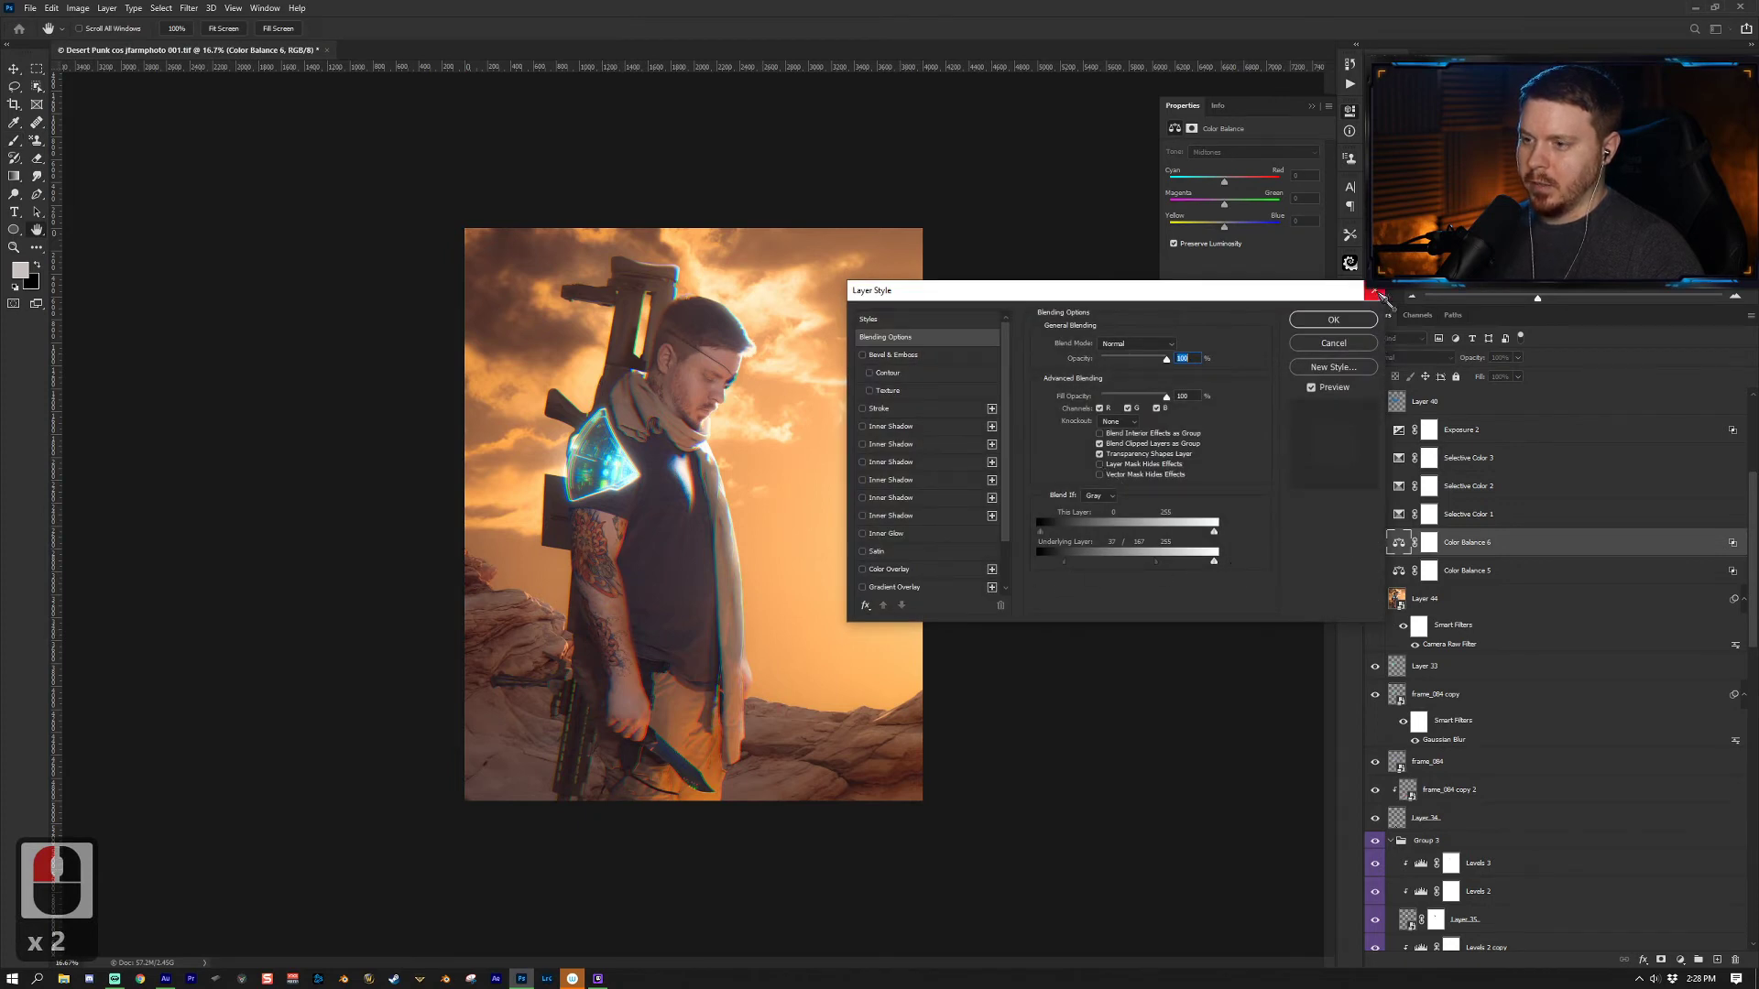
left_click(1374, 290)
Step: Turn on Selective Color 1 and Selective Color 2, showing the raised Cyan amount for the second layer's Cyans
left_click(1512, 518)
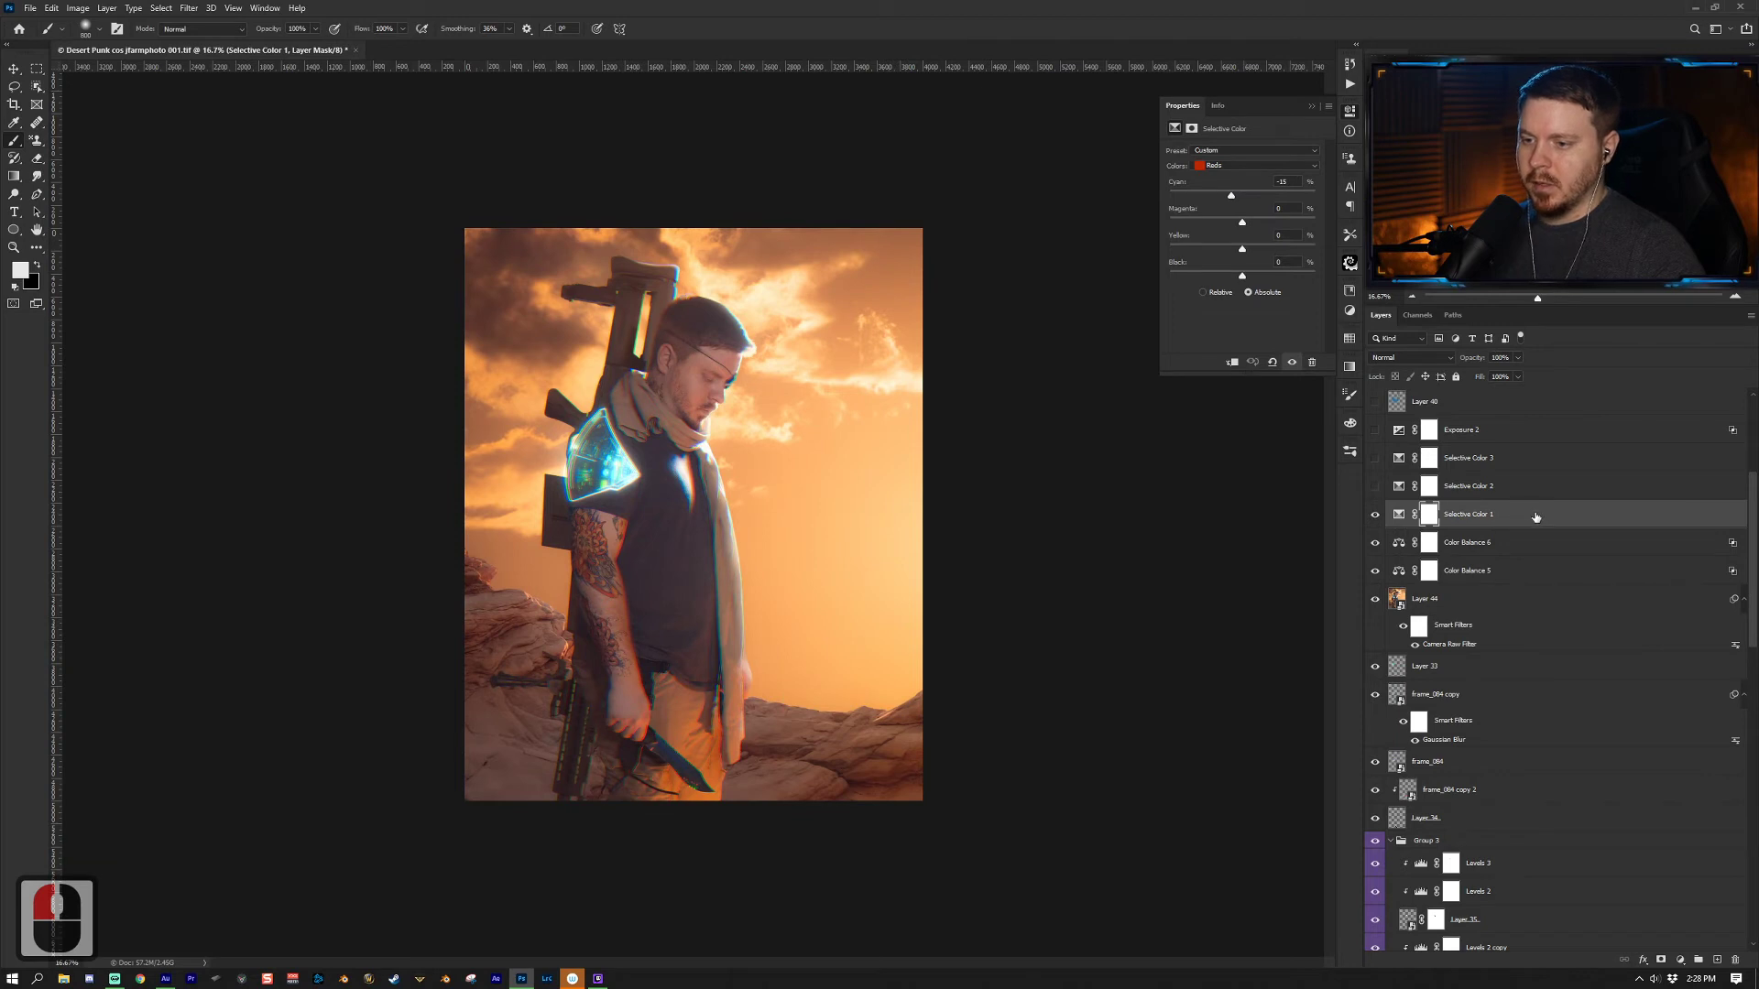
left_click(1399, 514)
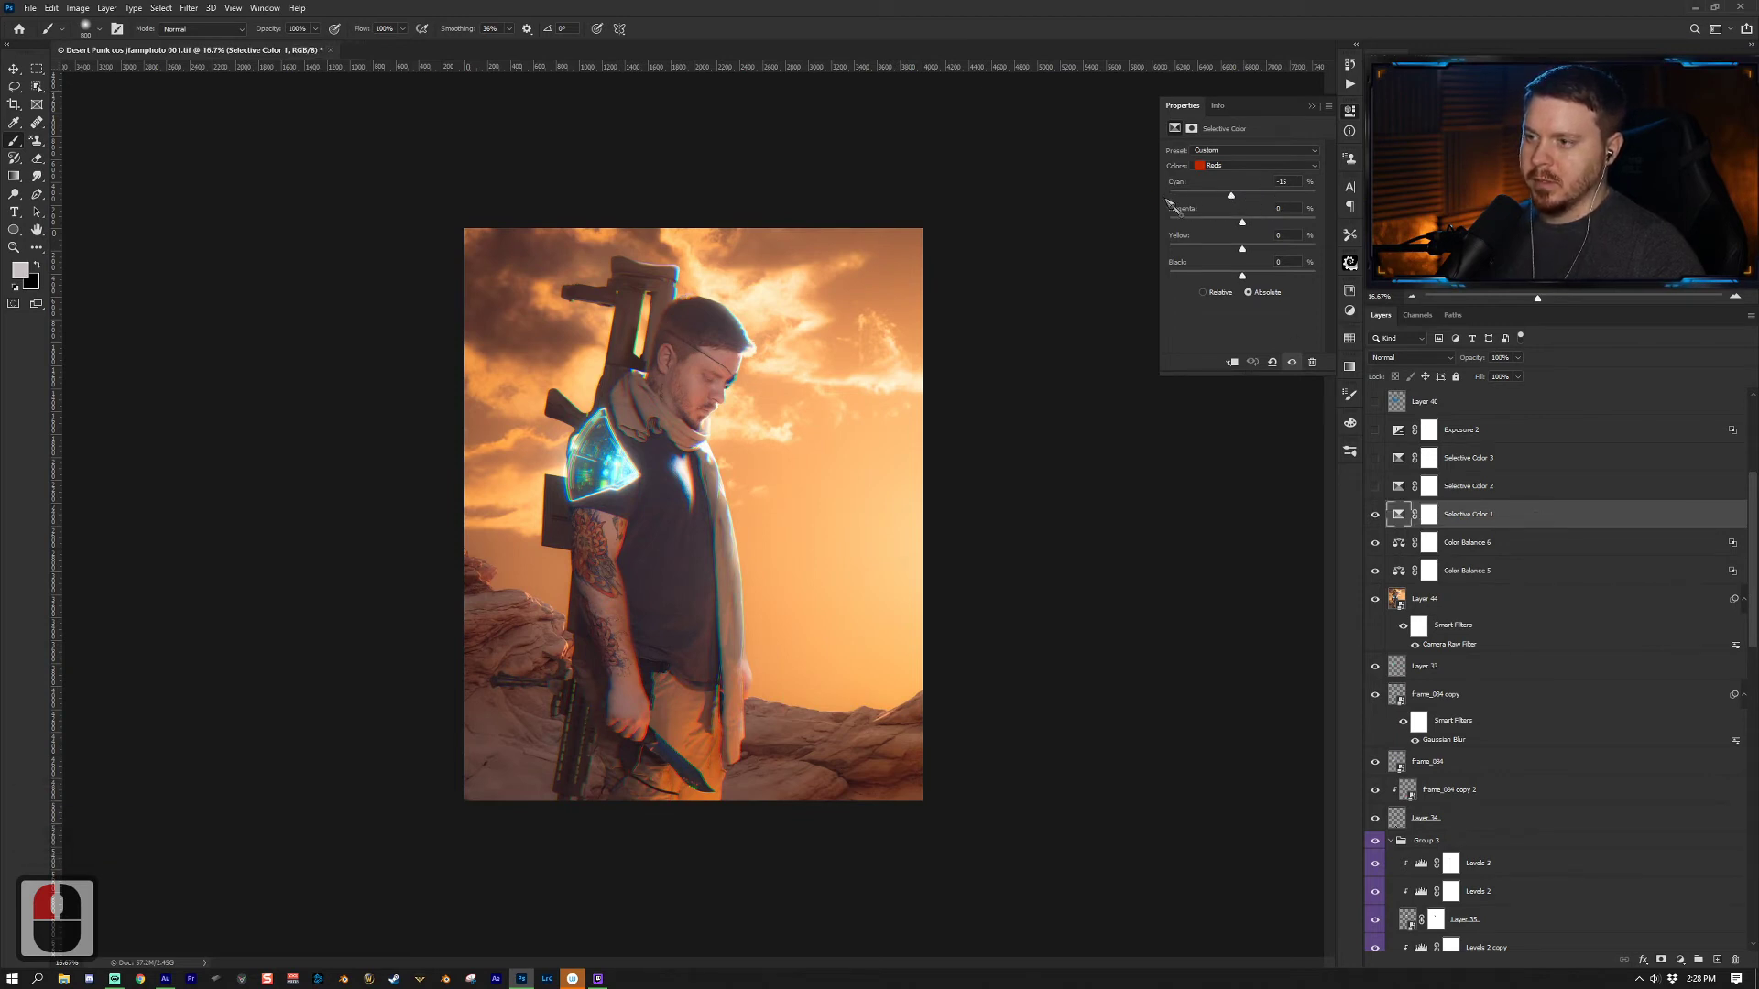
left_click(1378, 489)
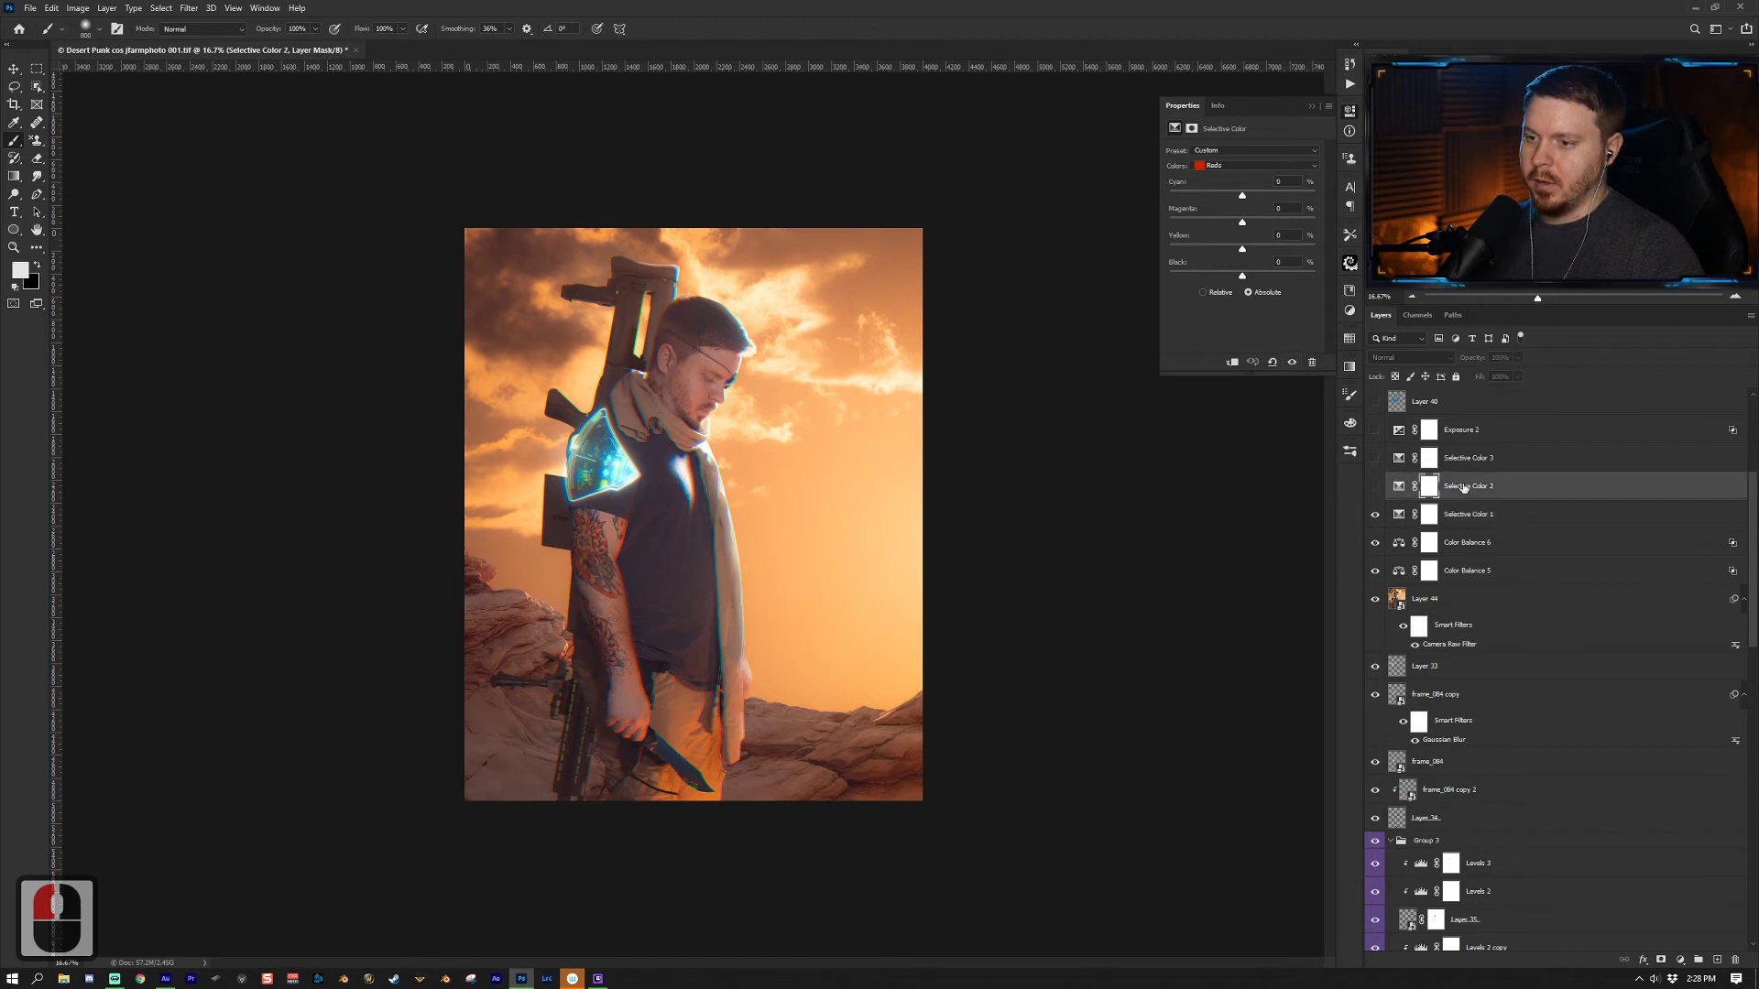
left_click(1373, 488)
left_click(1257, 166)
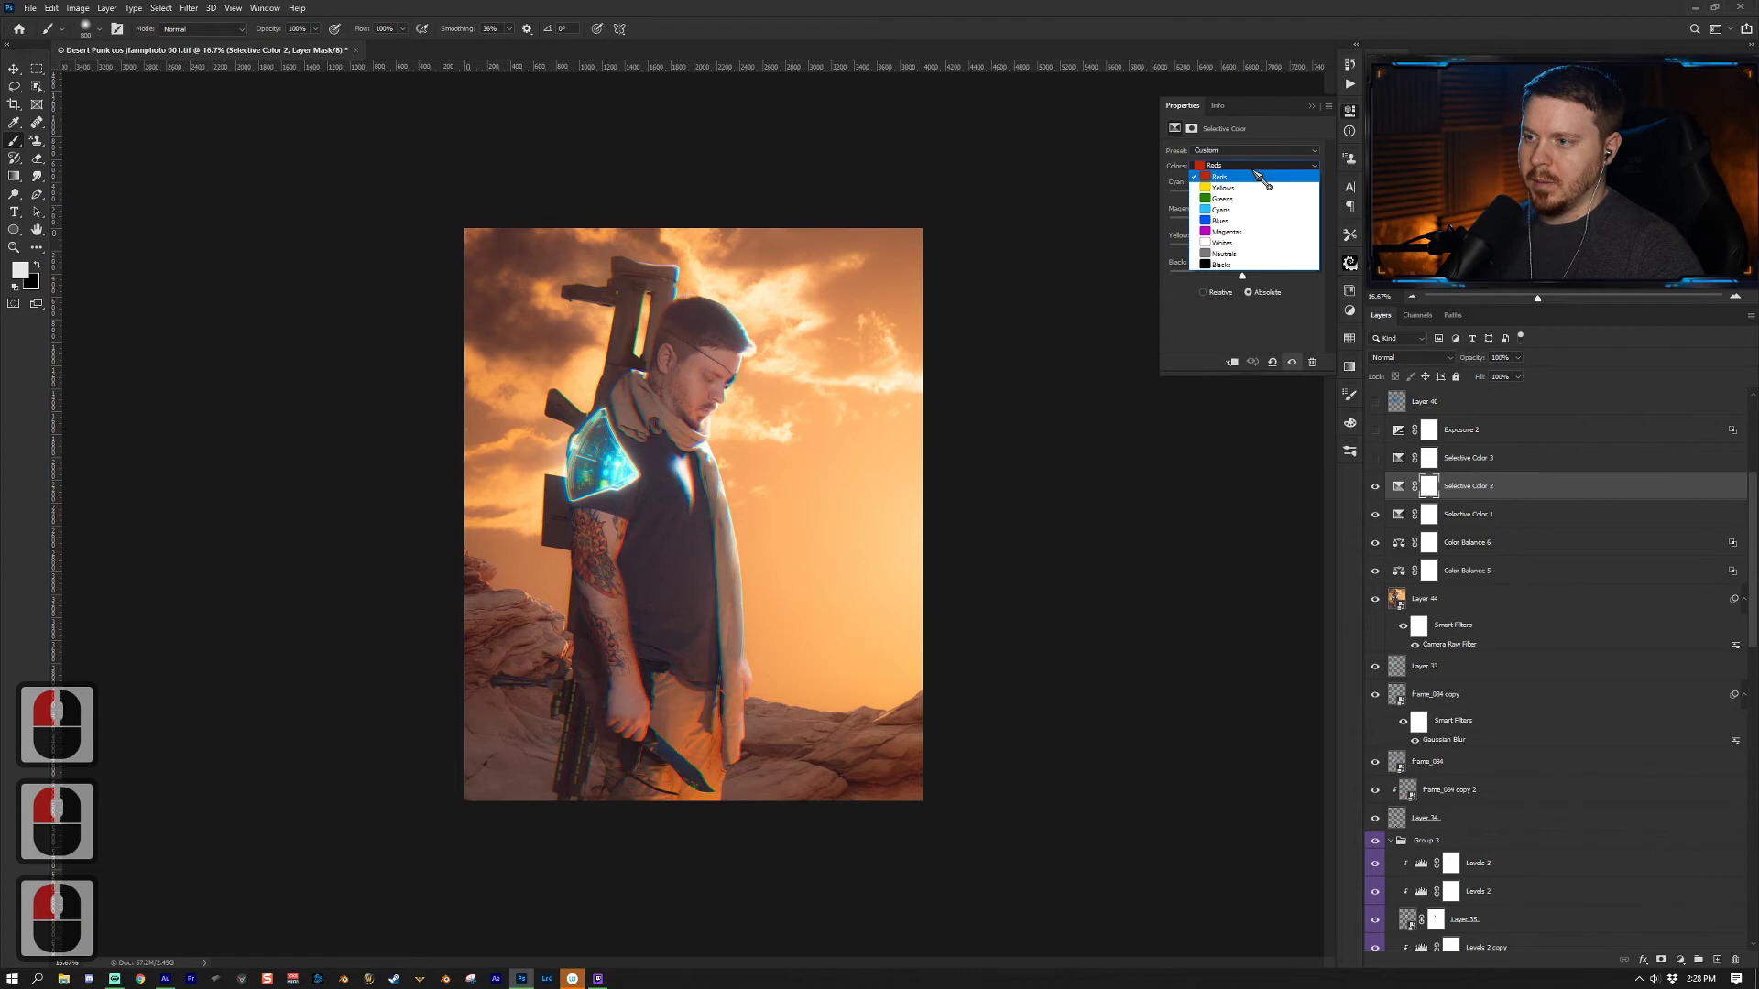
left_click(1223, 208)
left_click_drag(1243, 195, 1295, 190)
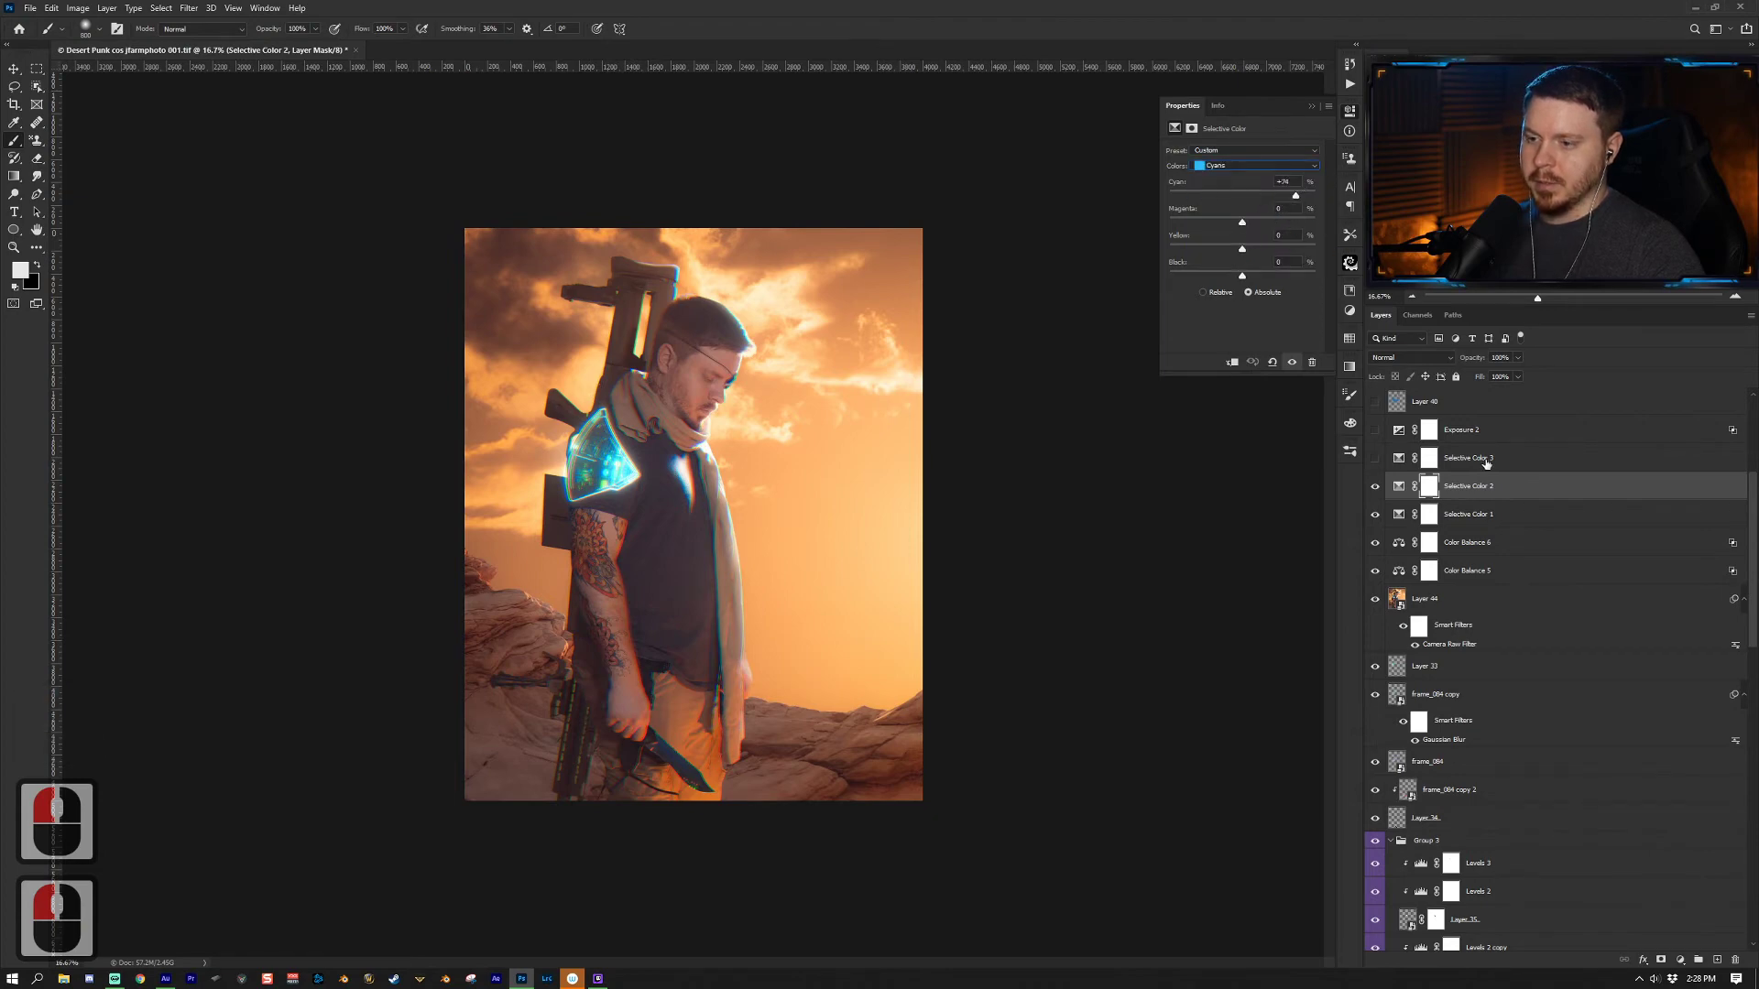
Step: Turn on Selective Color 3 and show its adjustment for the Blues
left_click(1427, 462)
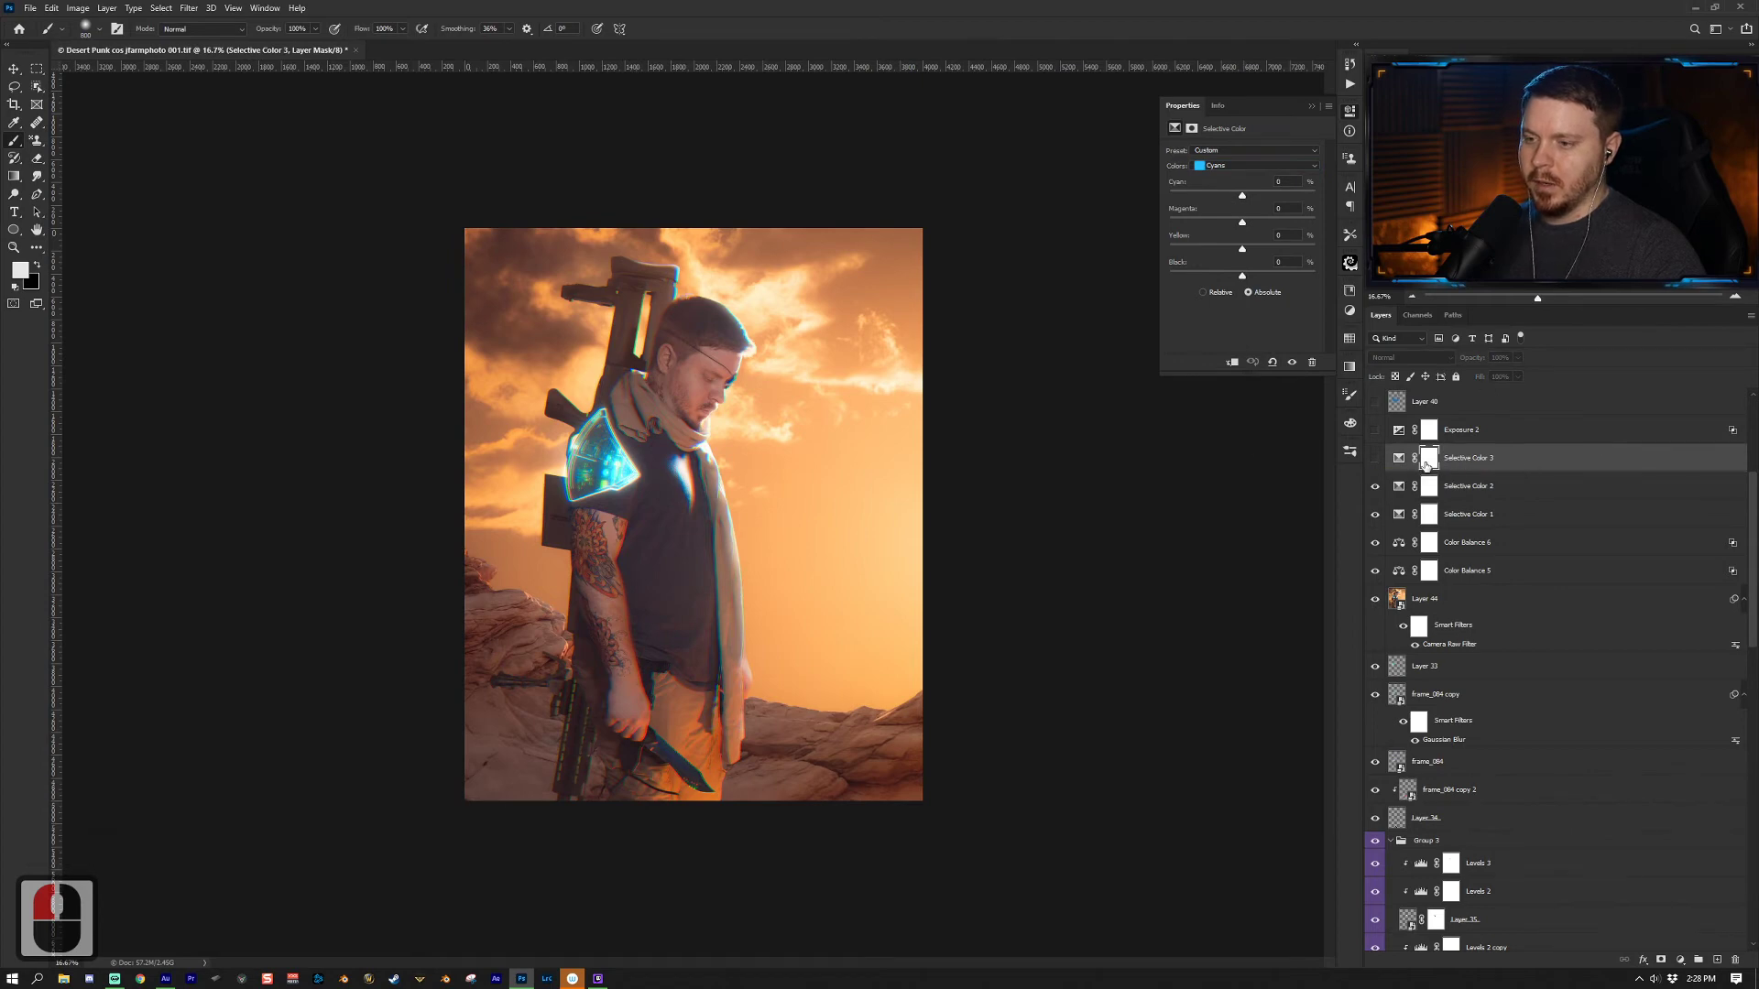
left_click(1375, 459)
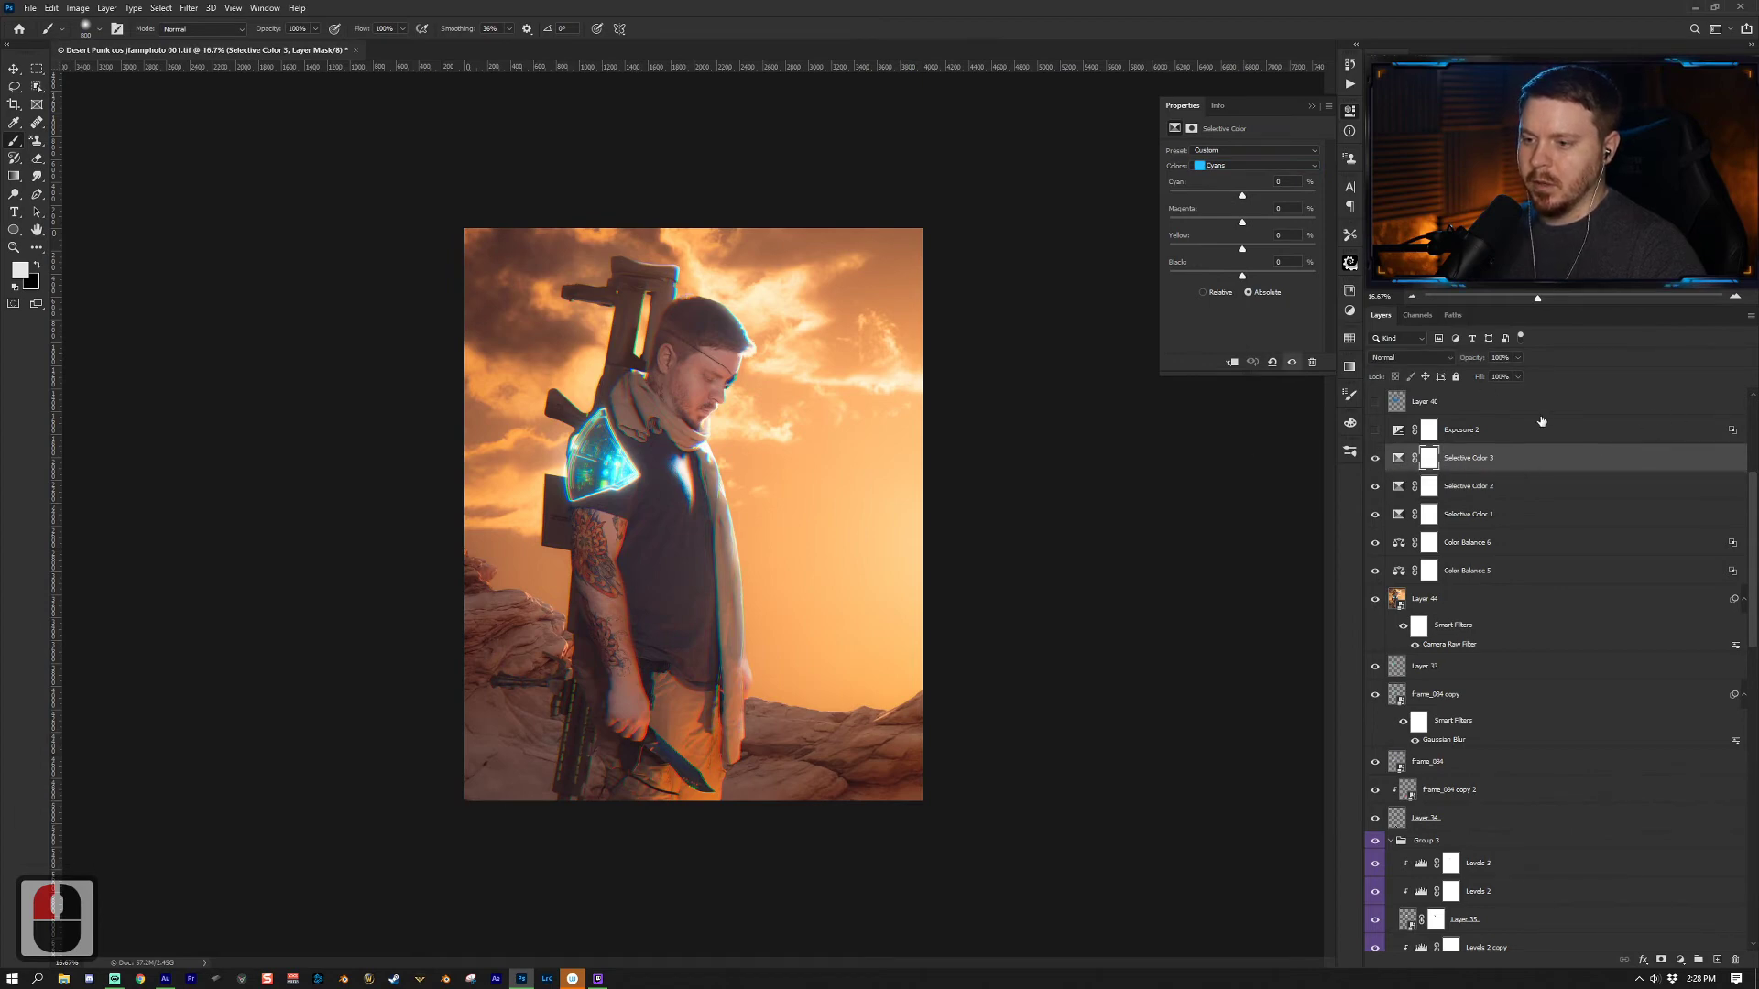
left_click(1278, 166)
left_click(1246, 229)
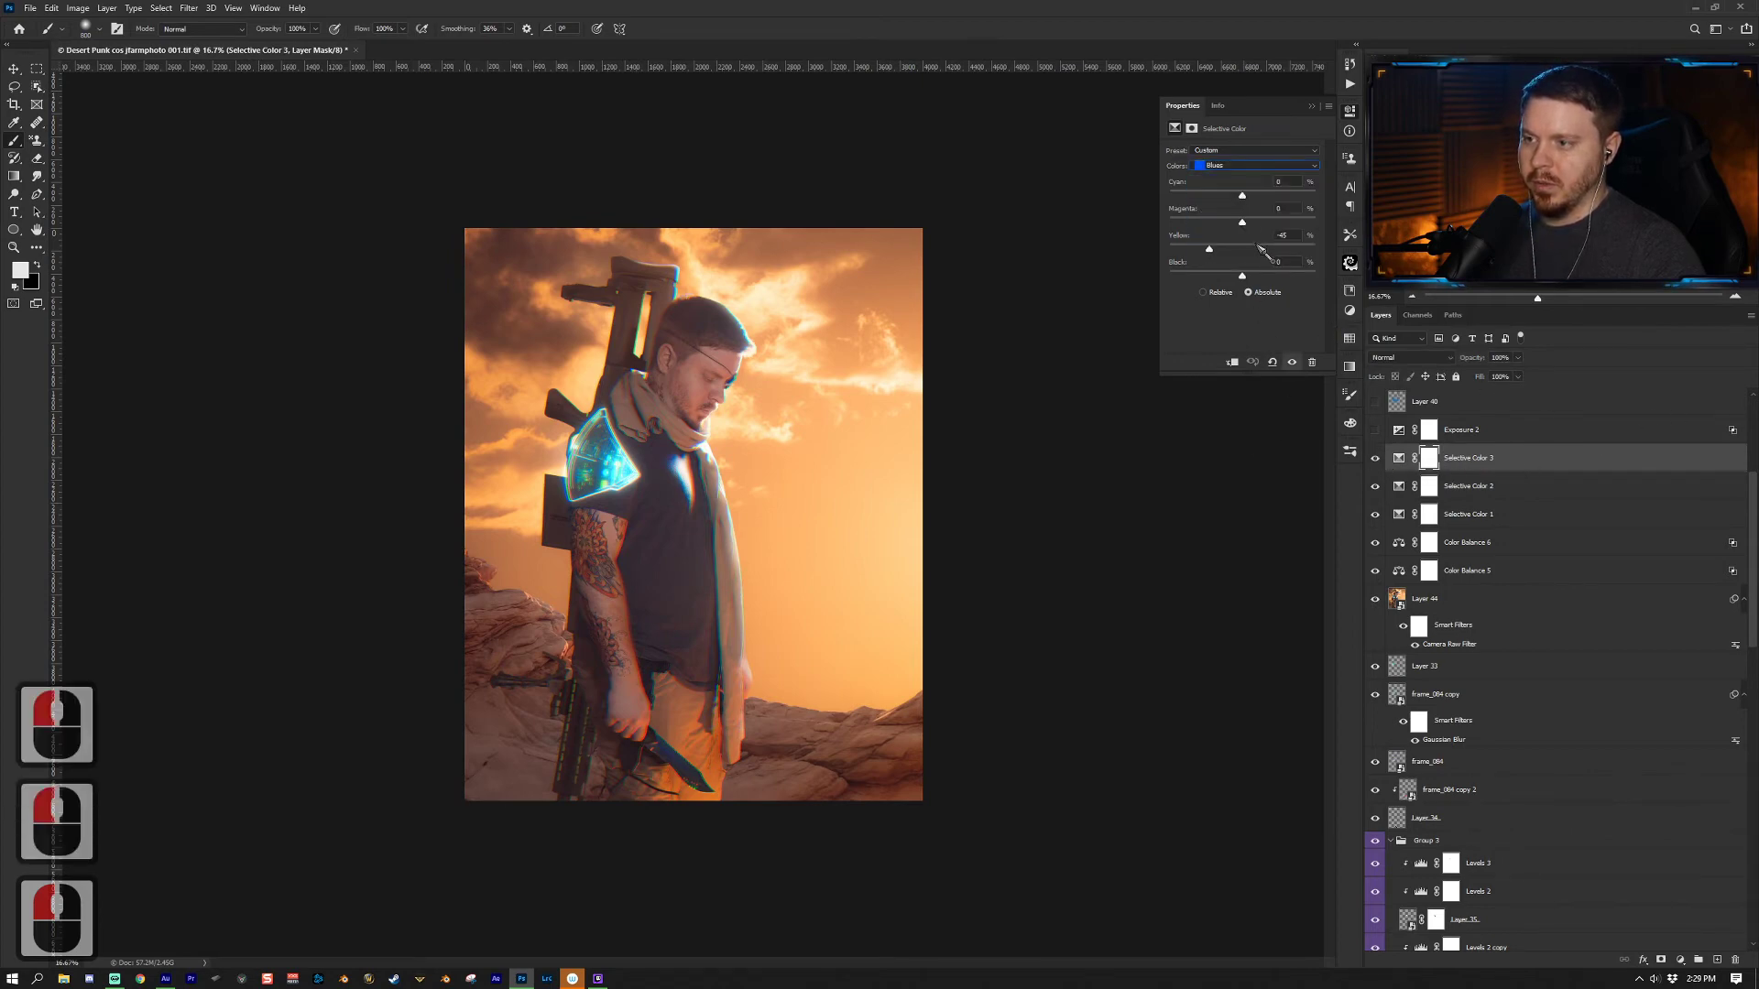
Step: Turn on the Exposure 2 adjustment layer and check the brightened image at a reduced size
left_click(1429, 430)
scroll(1440, 476, "up", 1)
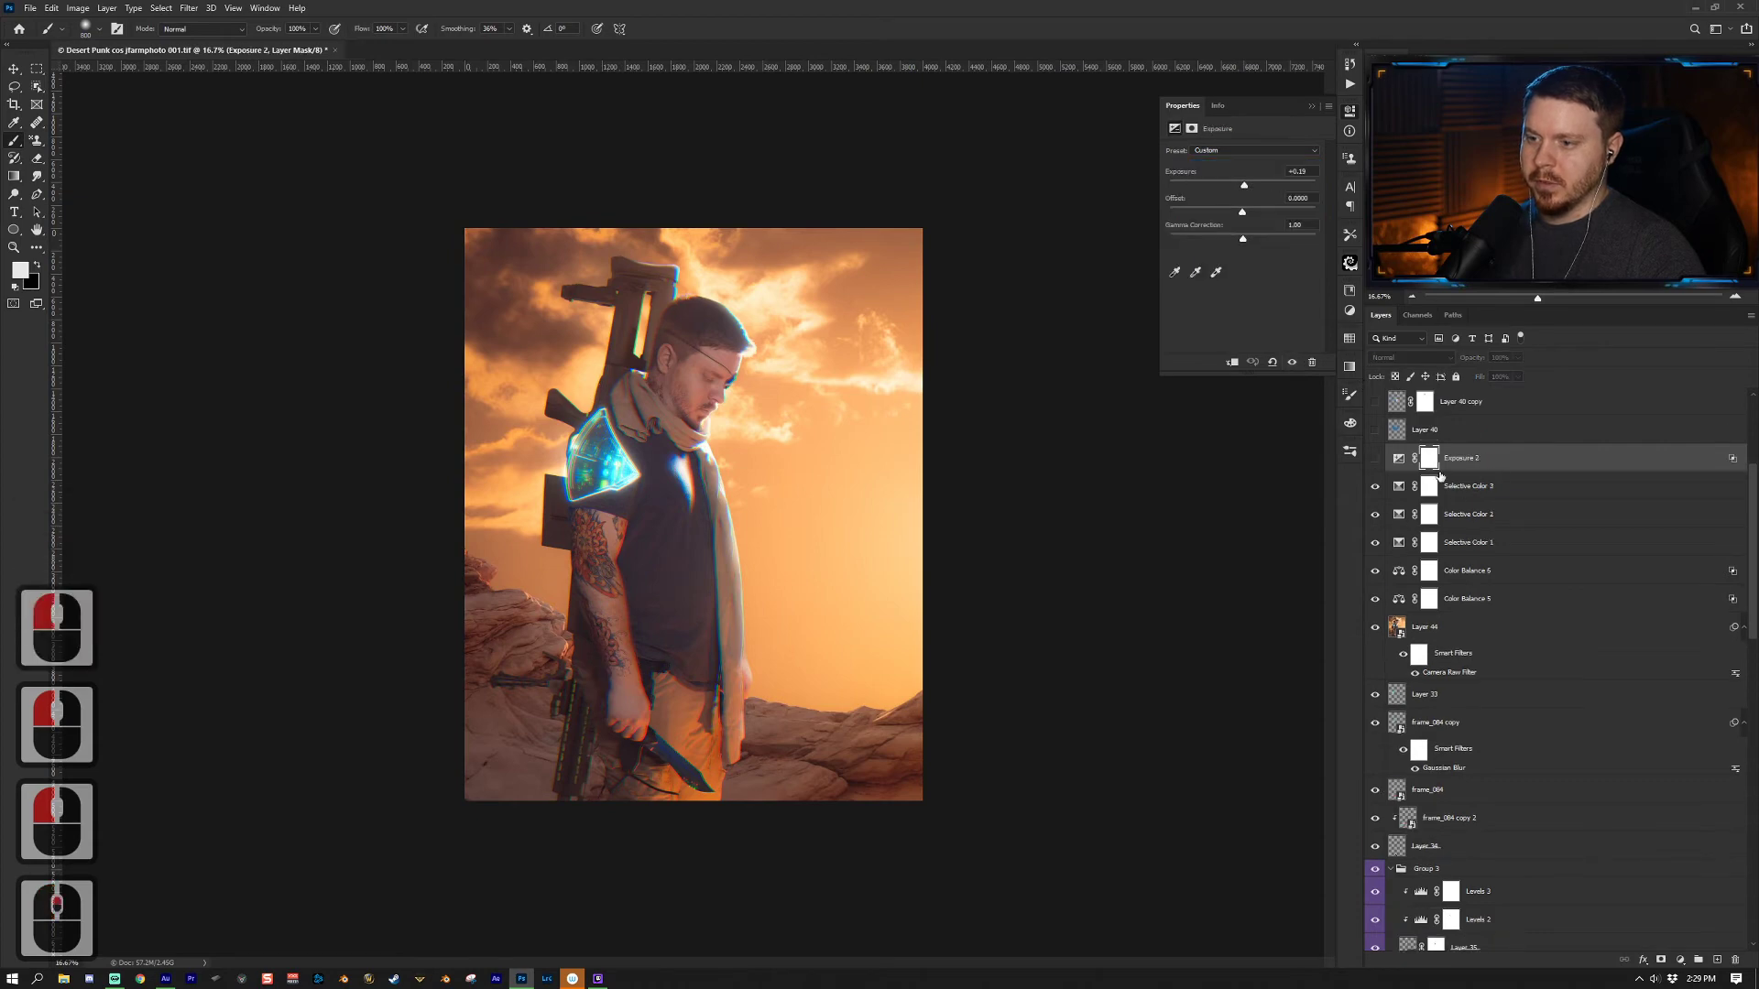
left_click(1375, 458)
key("z")
left_click_drag(812, 398, 781, 441)
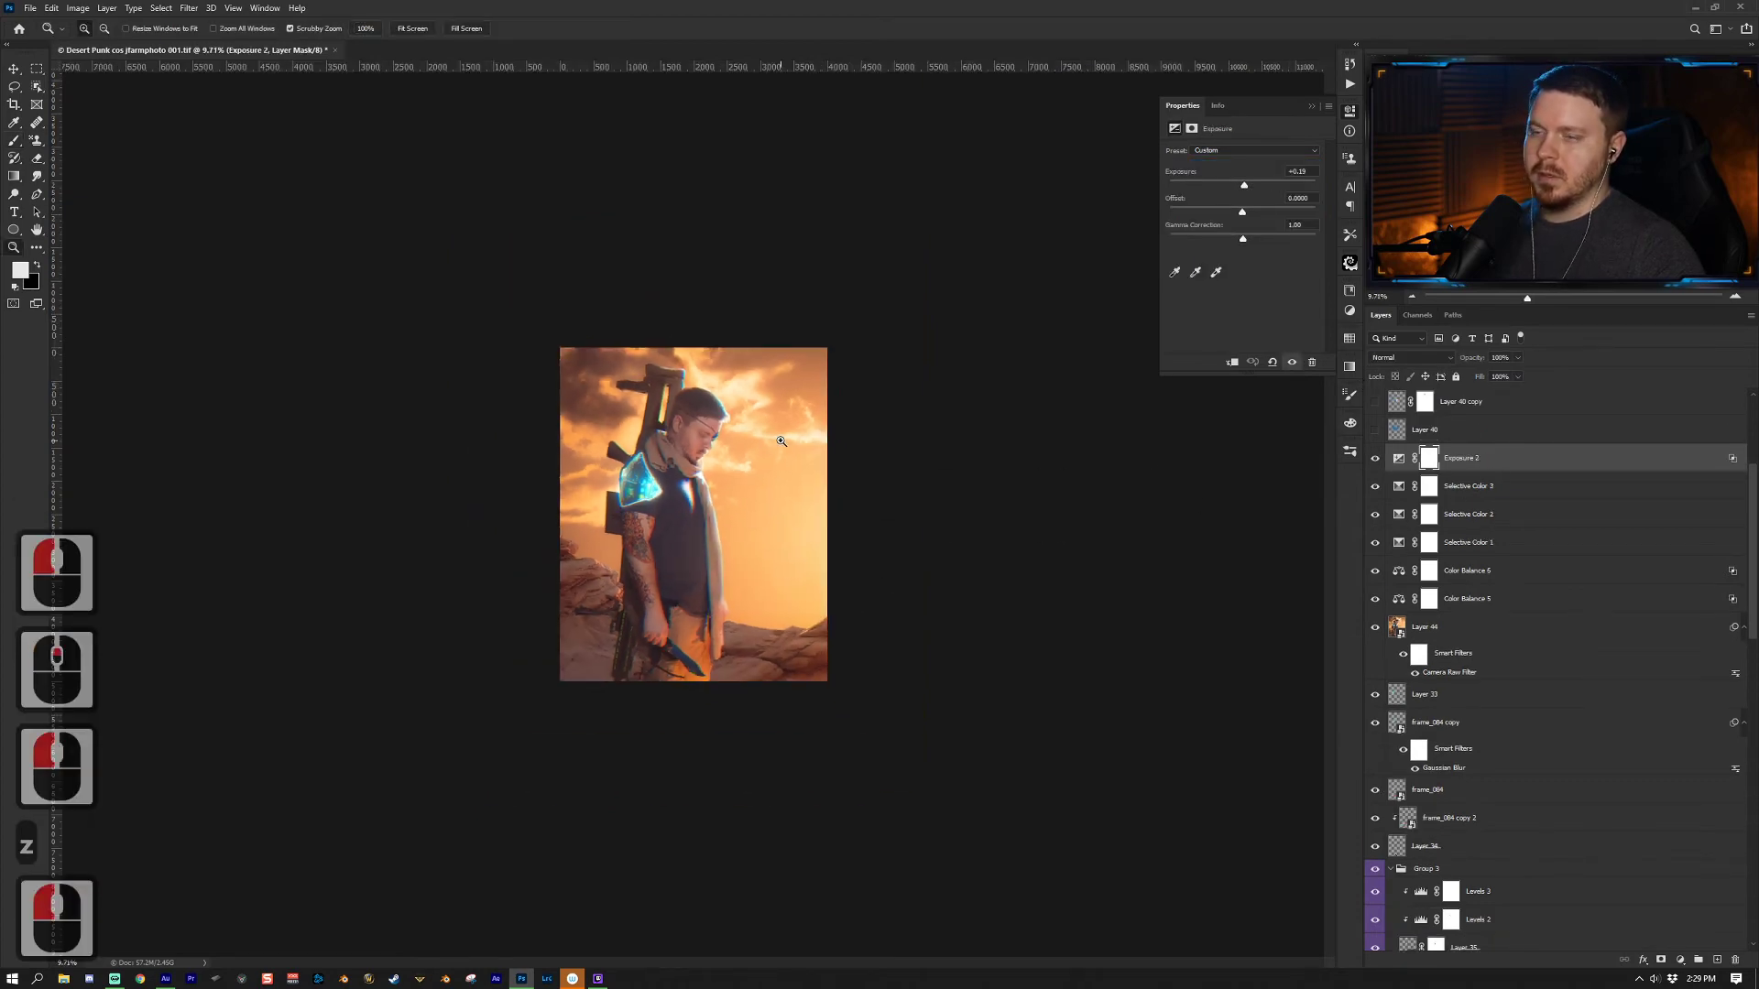
left_click(781, 441)
left_click(781, 440)
key("z")
left_click_drag(841, 486, 794, 525)
left_click(793, 525)
left_click(794, 525)
left_click(793, 525)
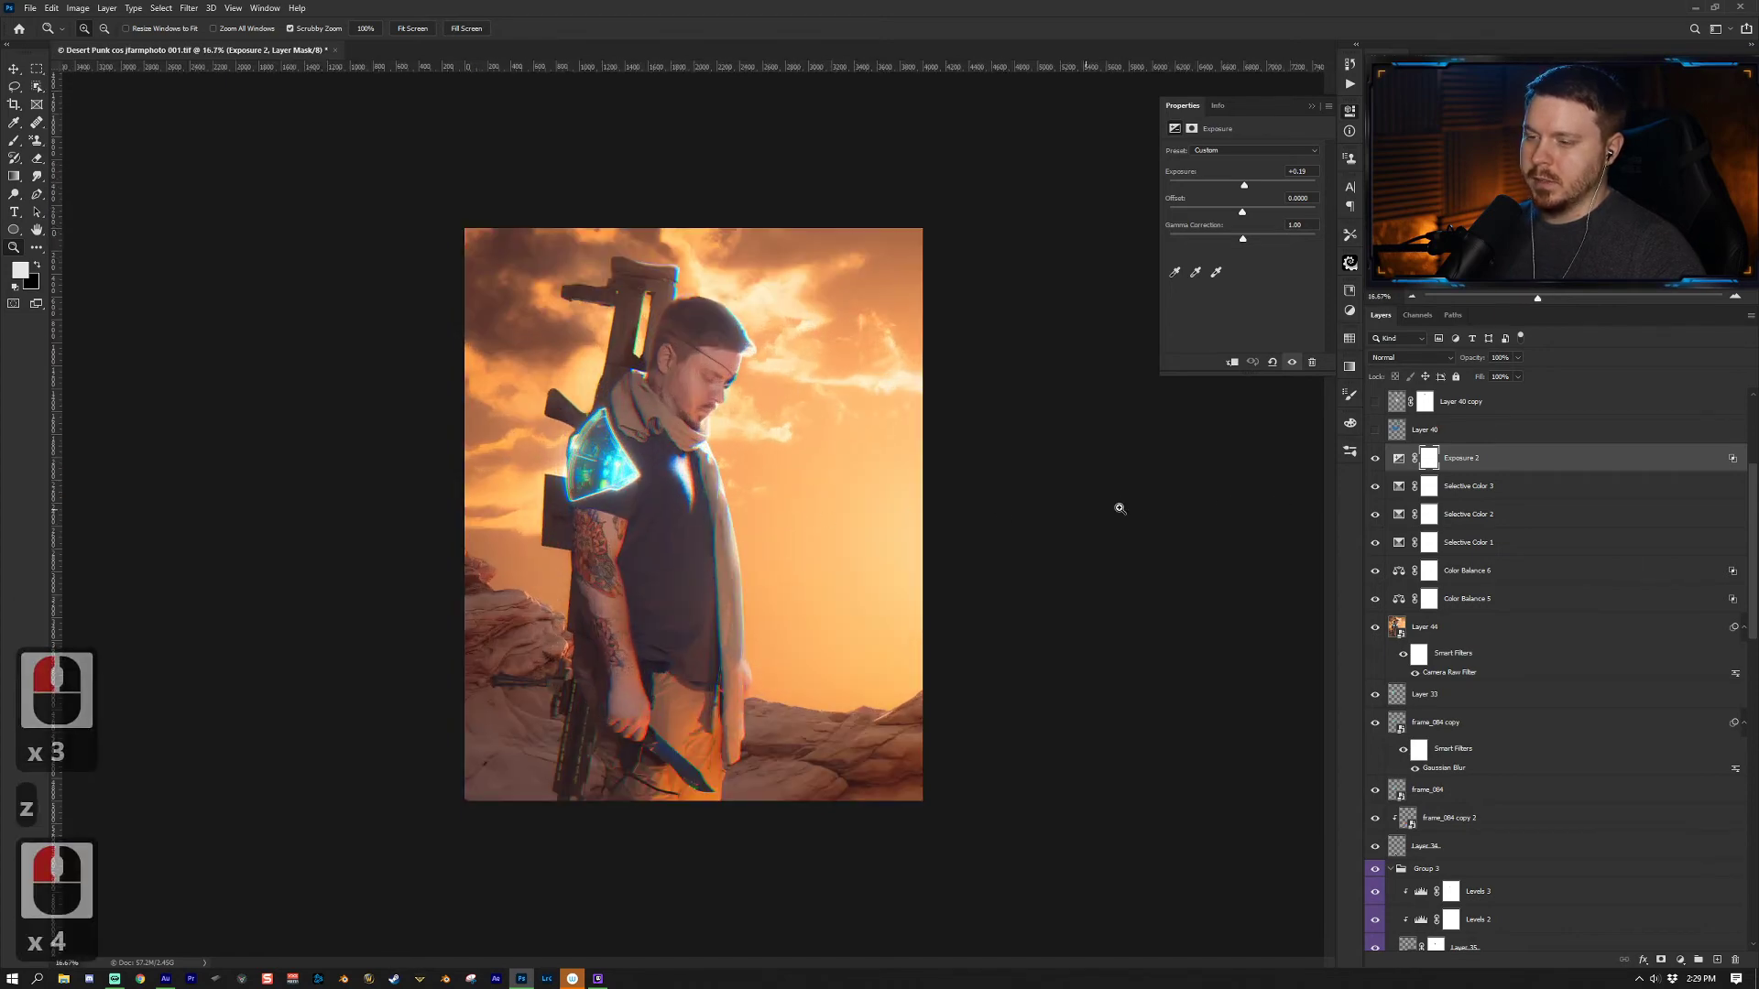
Step: Review the Exposure 2 values and its Blend If range in the blending options
left_click(1399, 458)
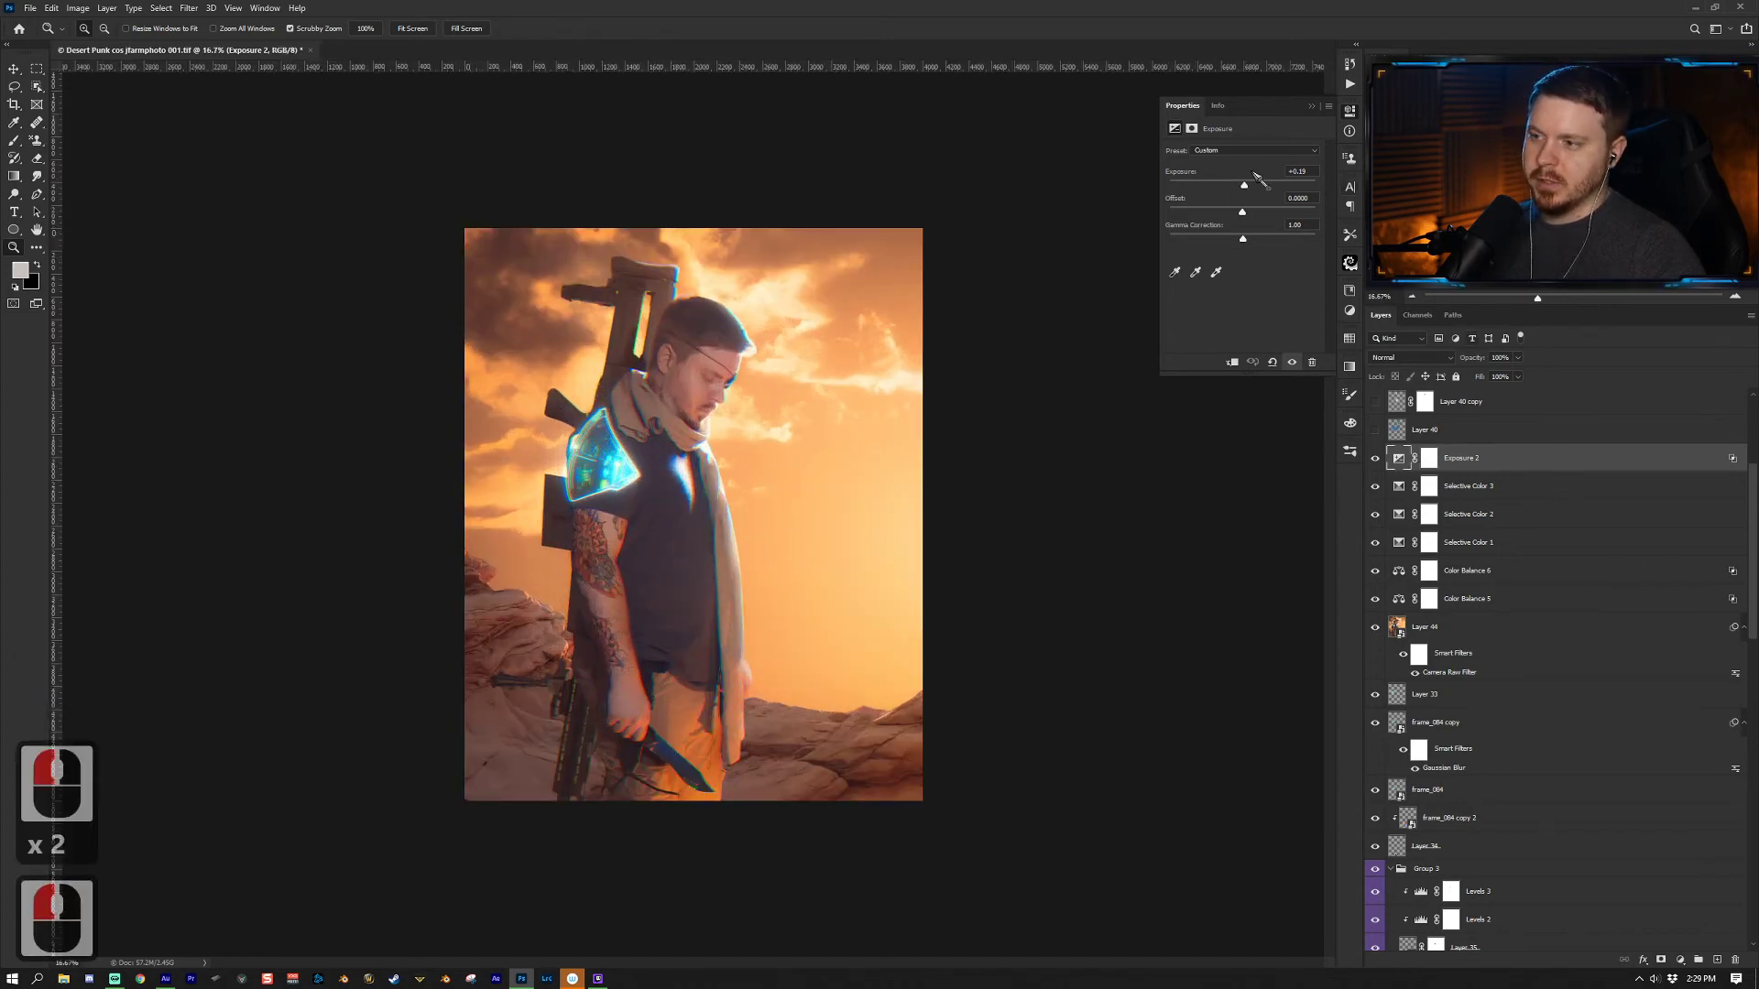
double_click(1565, 462)
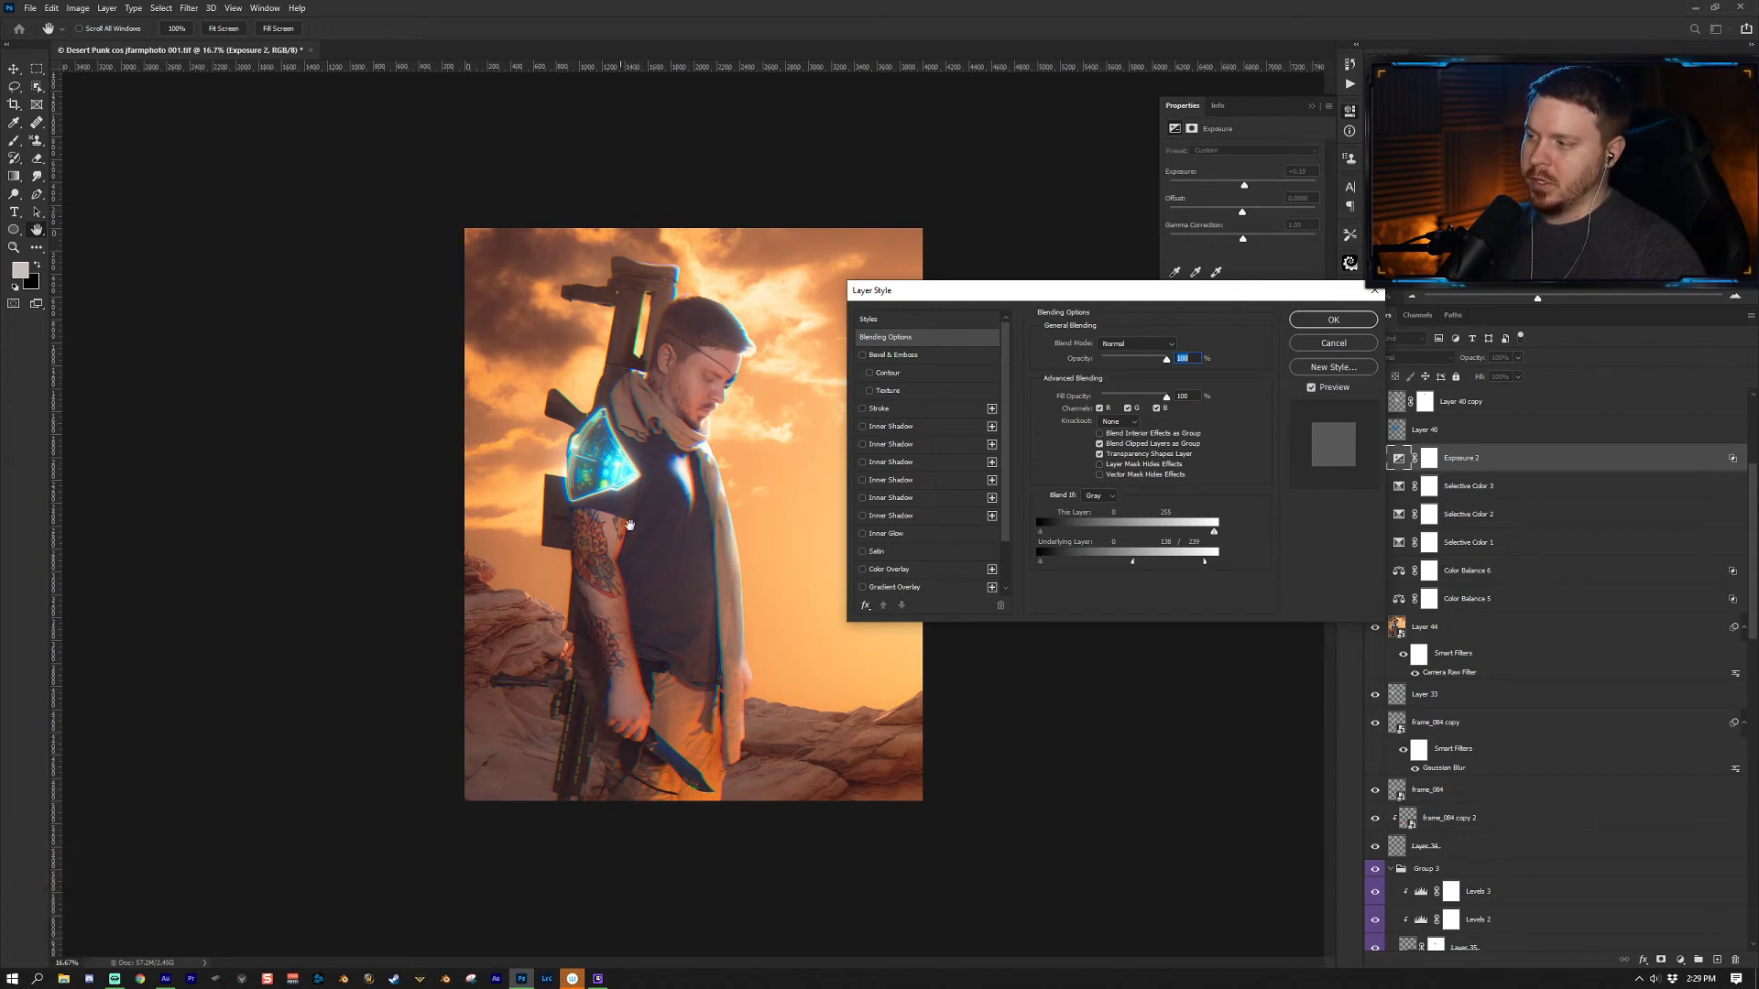
left_click(1374, 289)
Step: Turn on the Color Dodge layer Layer 40 and check its glow around the figure's head
scroll(1465, 476, "up", 3)
left_click(1435, 523)
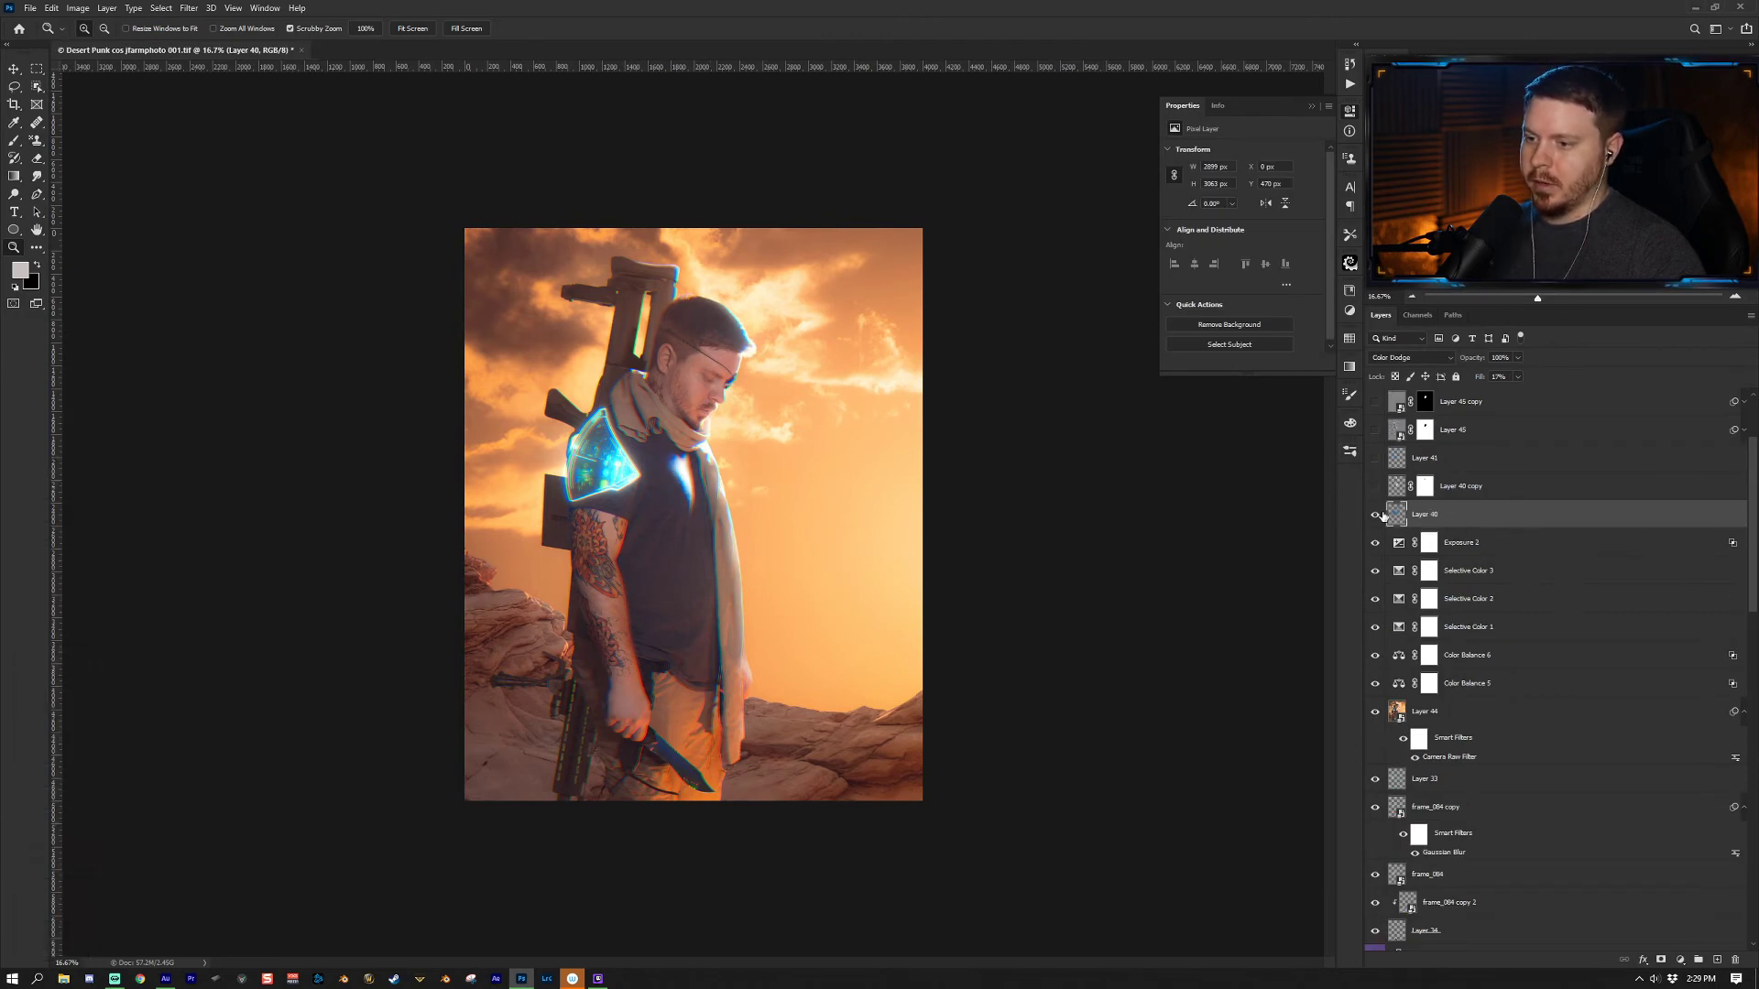
left_click(734, 312)
Step: Turn on the Screen layer Layer 40 copy and compare the figure with it hidden and shown
left_click(1504, 488)
left_click(1375, 486)
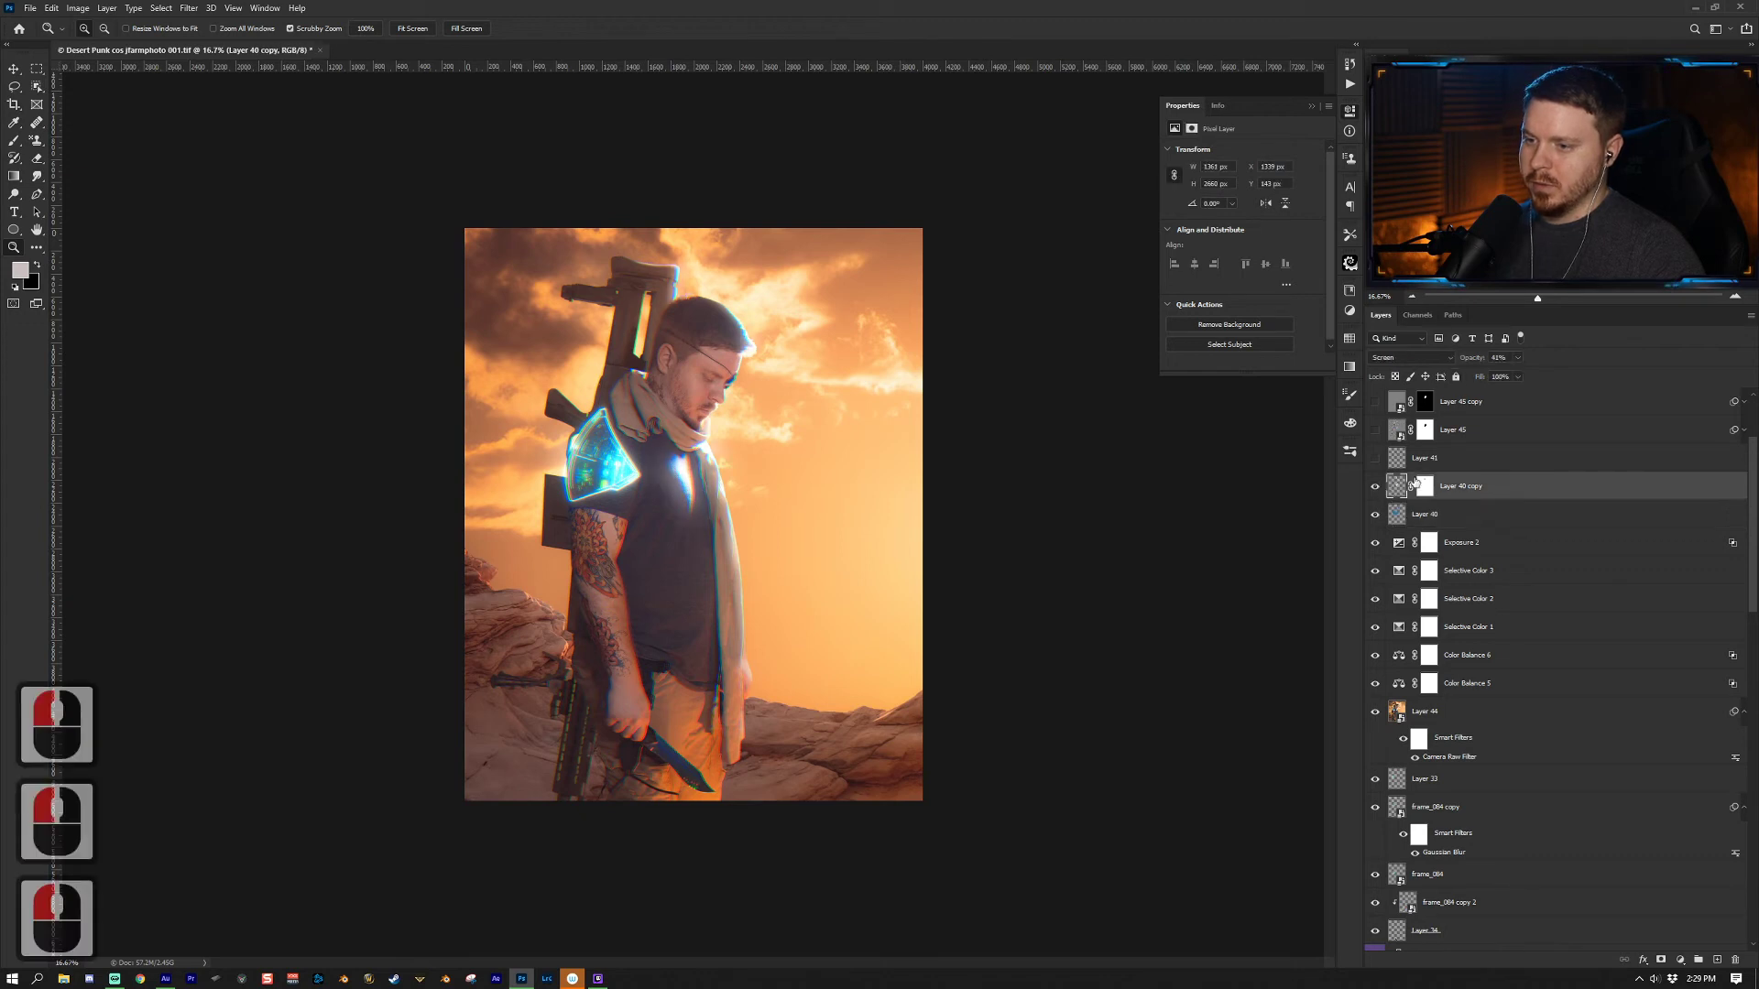
left_click(1377, 486)
left_click(1376, 487)
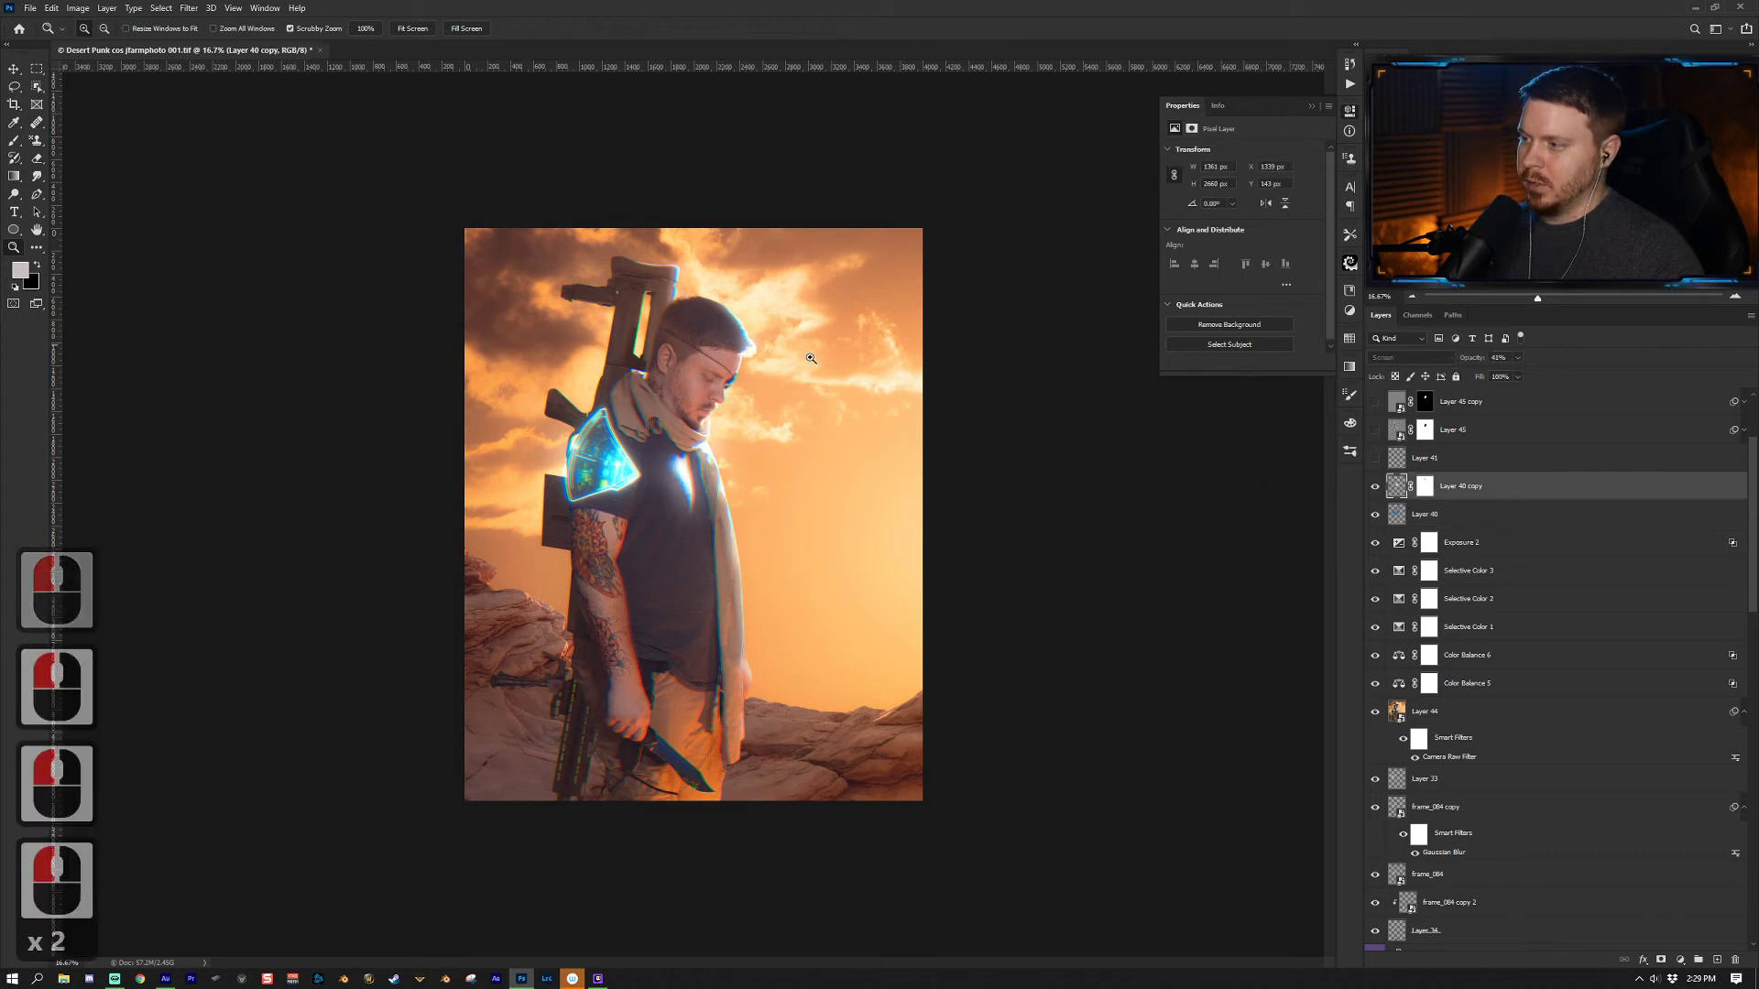
left_click(1375, 486)
left_click(1375, 486)
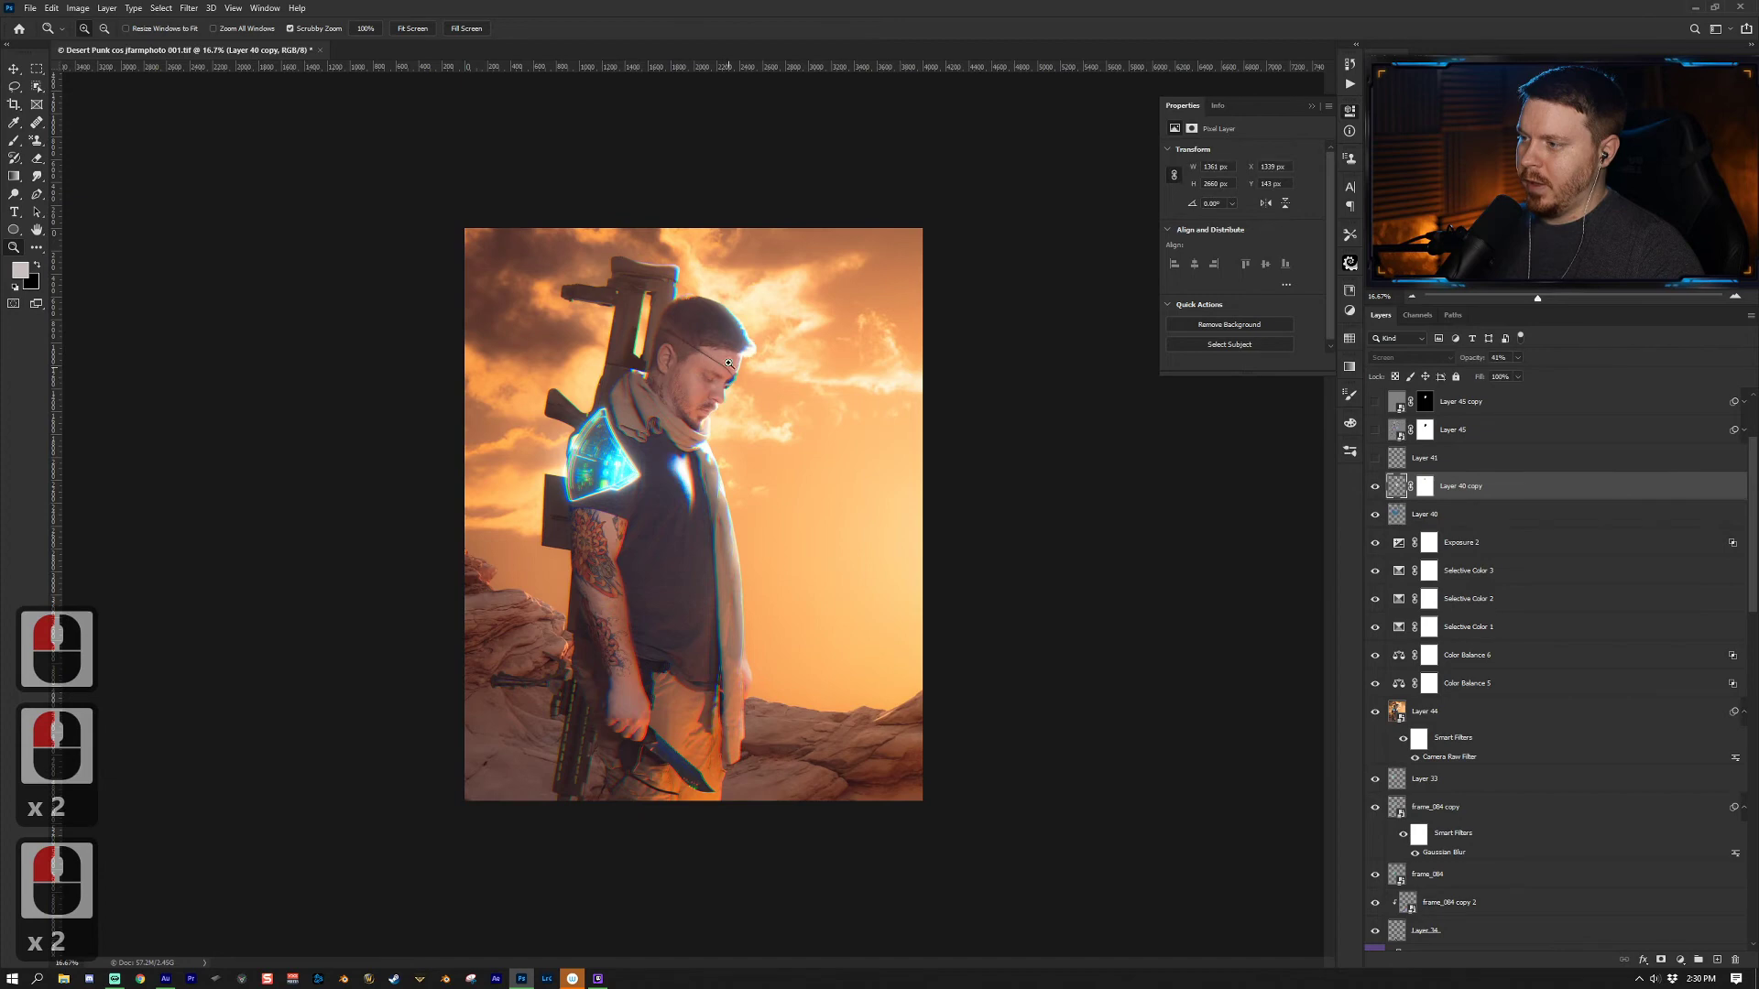
left_click(1519, 361)
scroll(1484, 499, "up", 1)
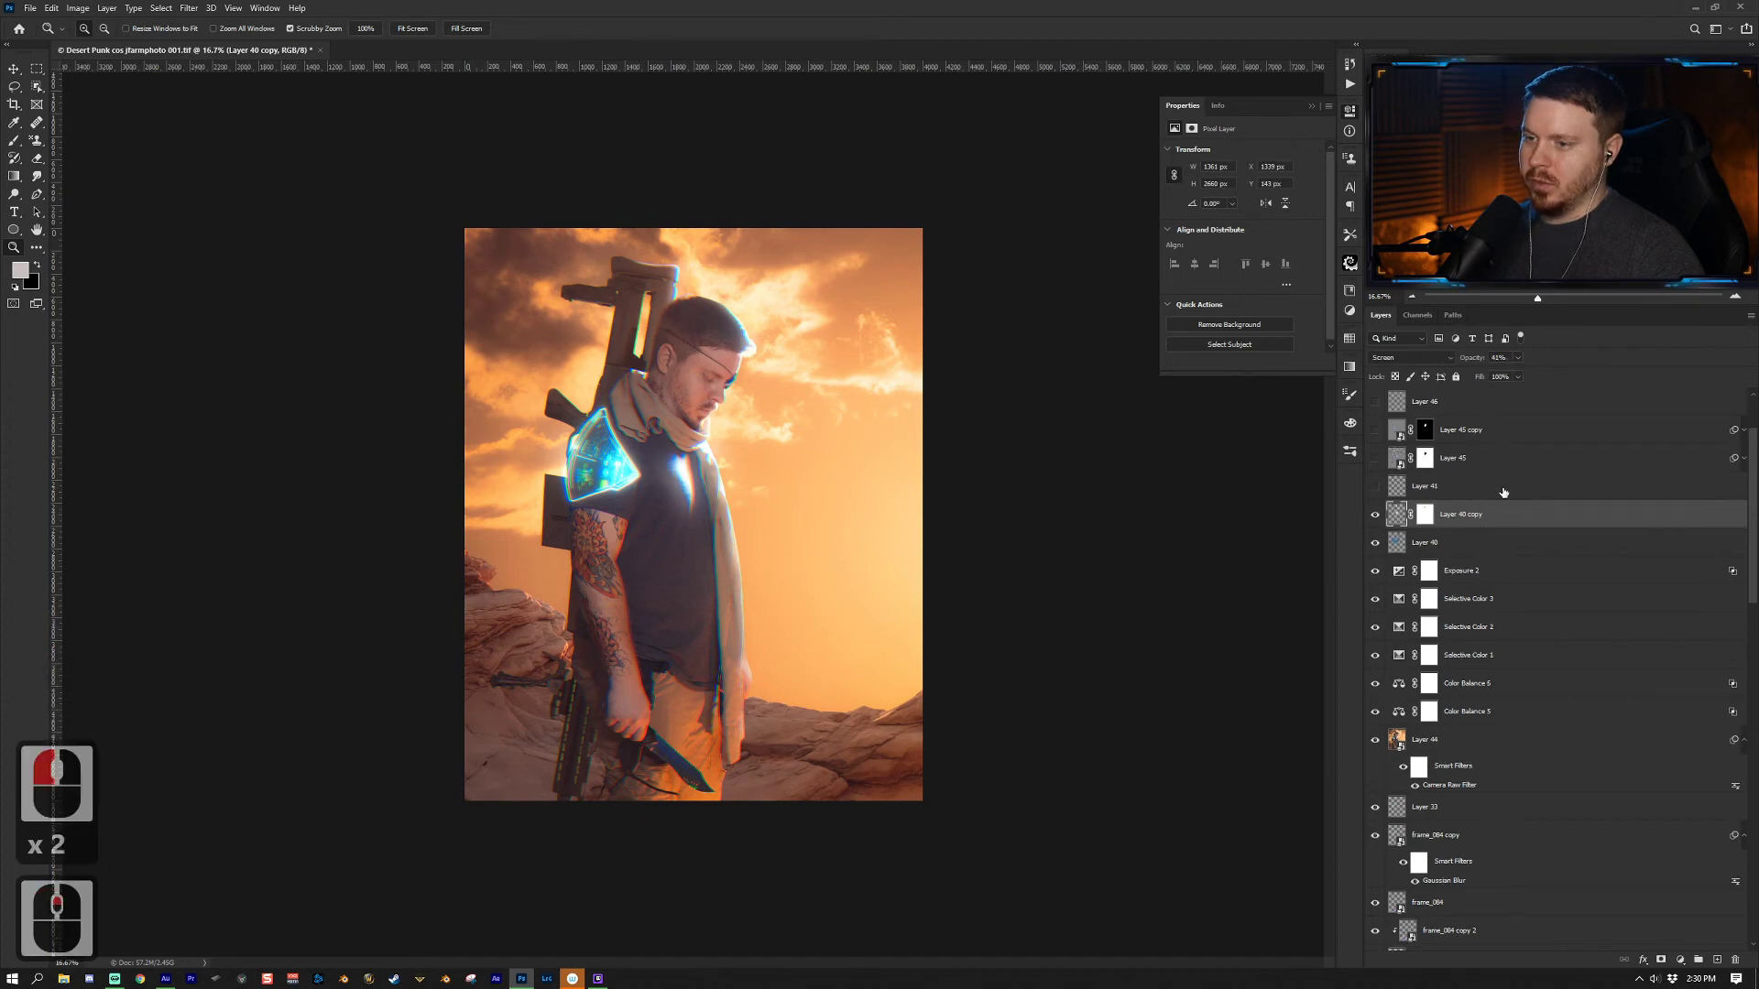
Step: Turn on the Soft Light layer Layer 41 and compare the whole image with it hidden and shown
left_click(1384, 491)
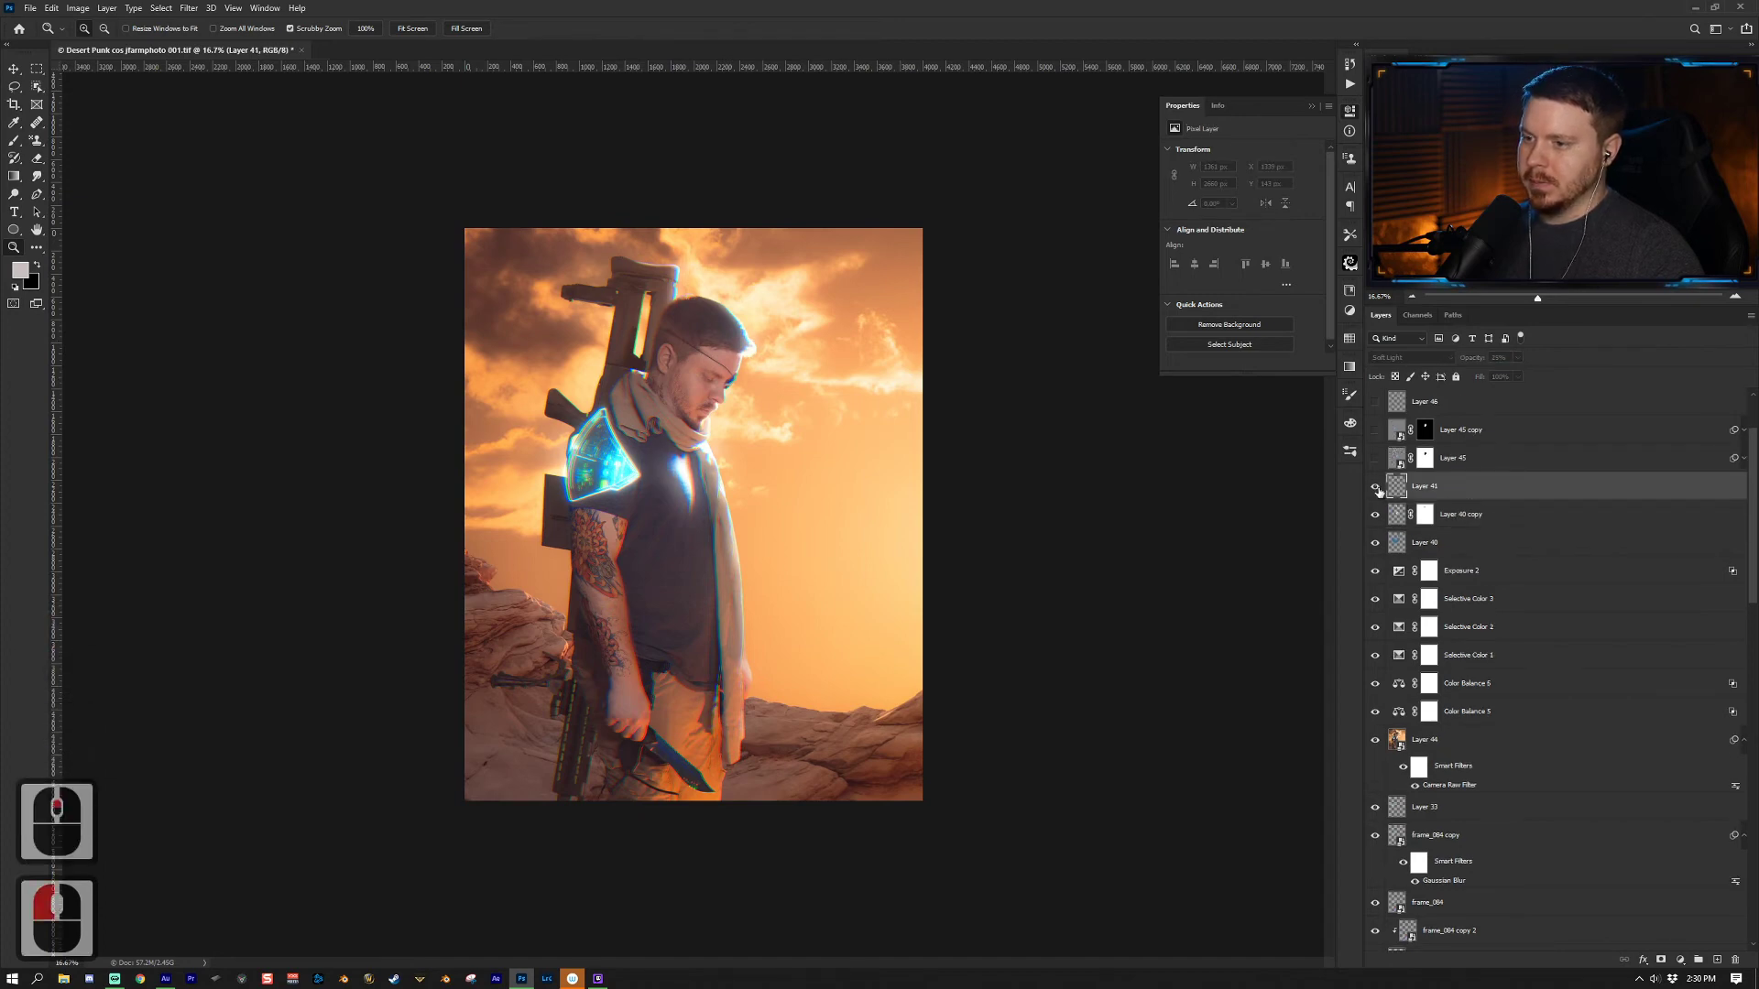
left_click(1376, 489)
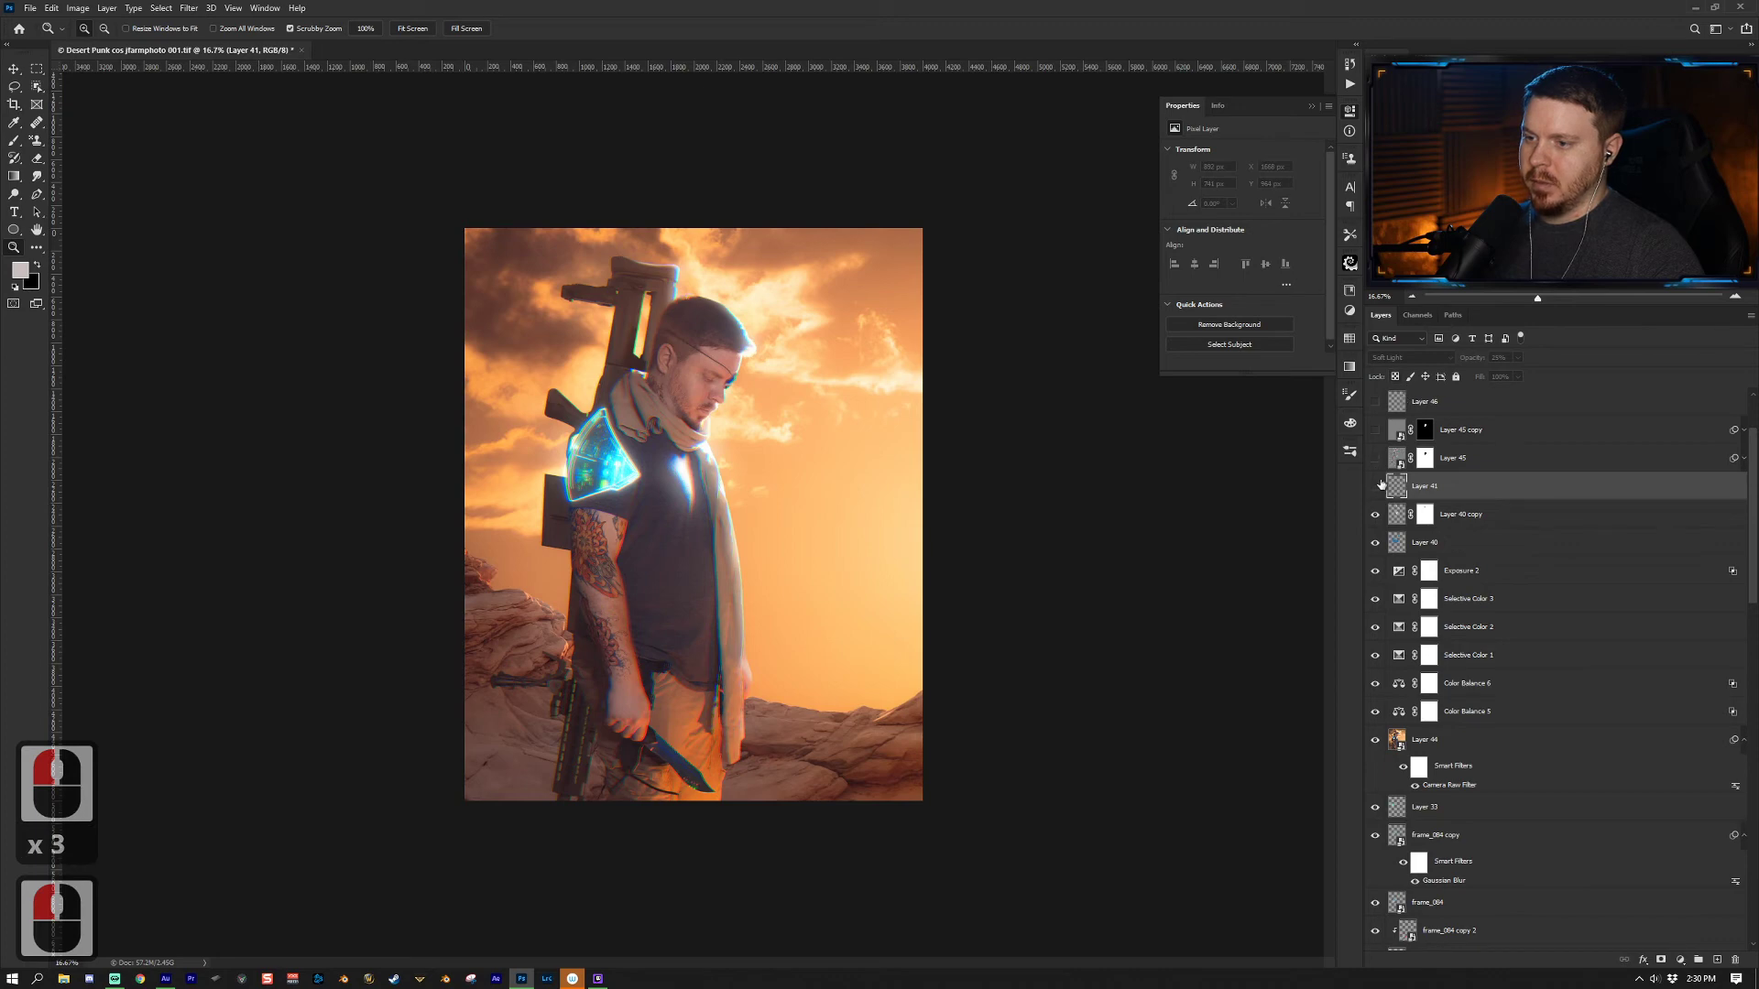
left_click(1377, 487)
Step: Compare the figure's face and scarf up close with Layer 41 hidden and shown
left_click(681, 401)
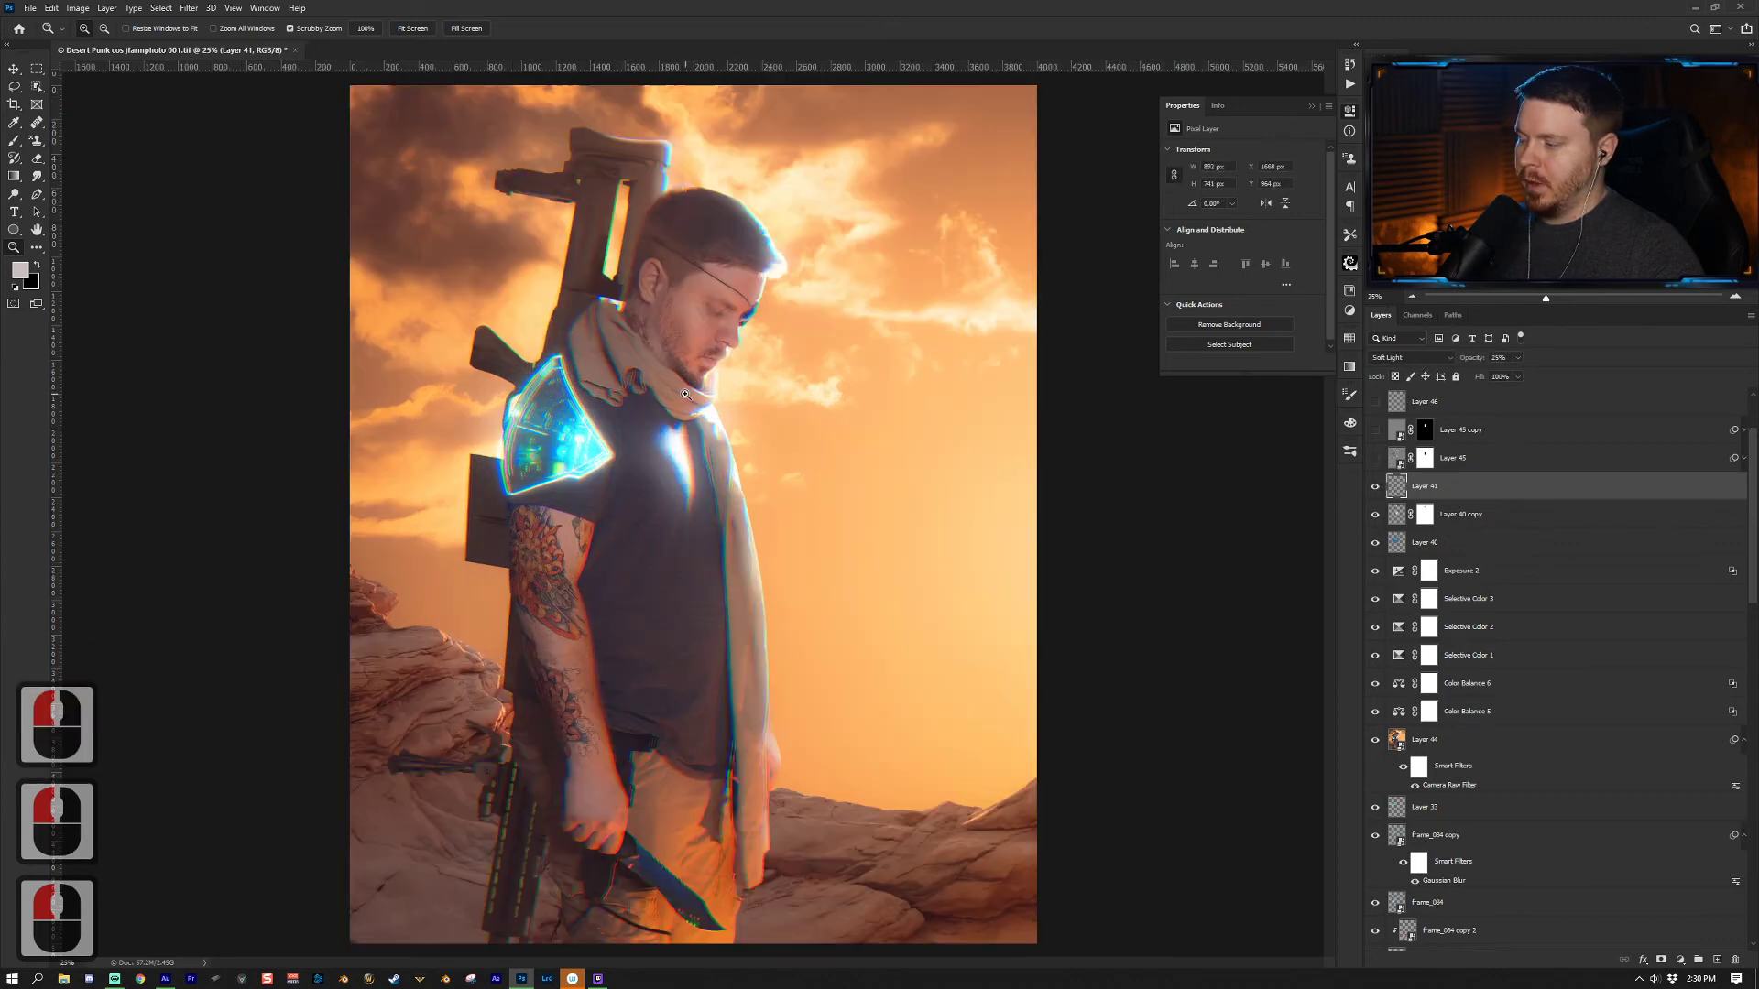
left_click(681, 402)
left_click(681, 402)
key("b")
key("bracketleft")
key("bracketleft")
key("bracketleft")
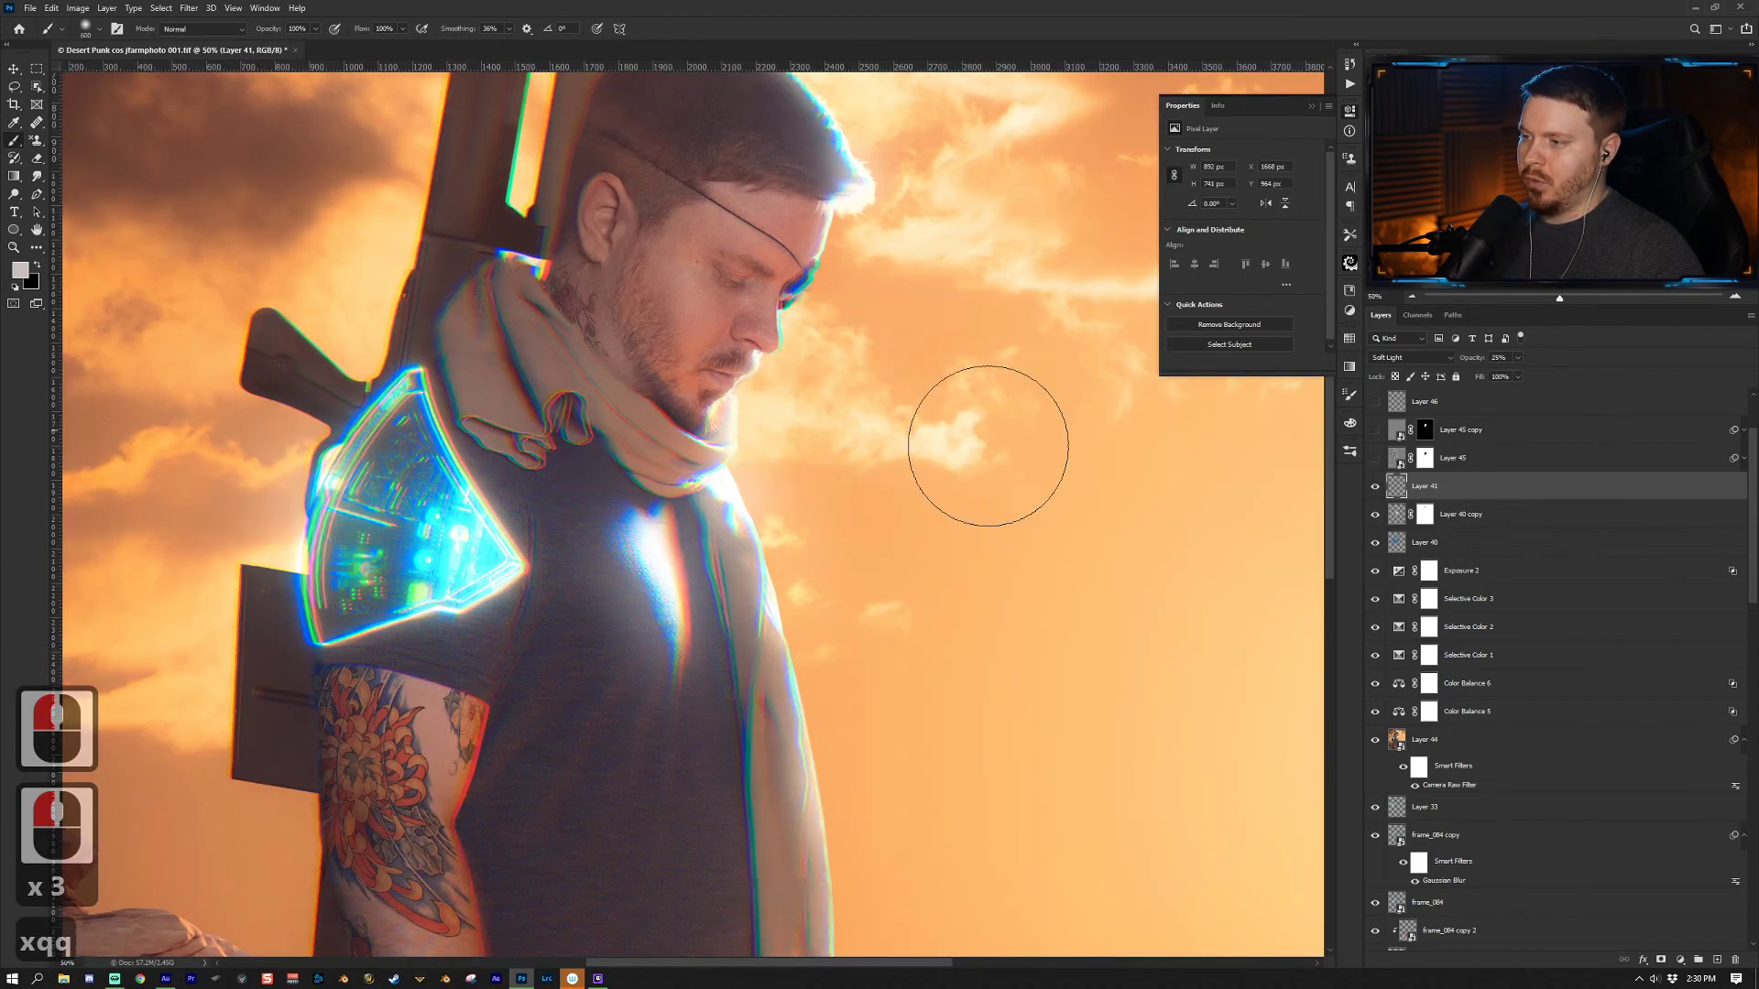
left_click(1377, 486)
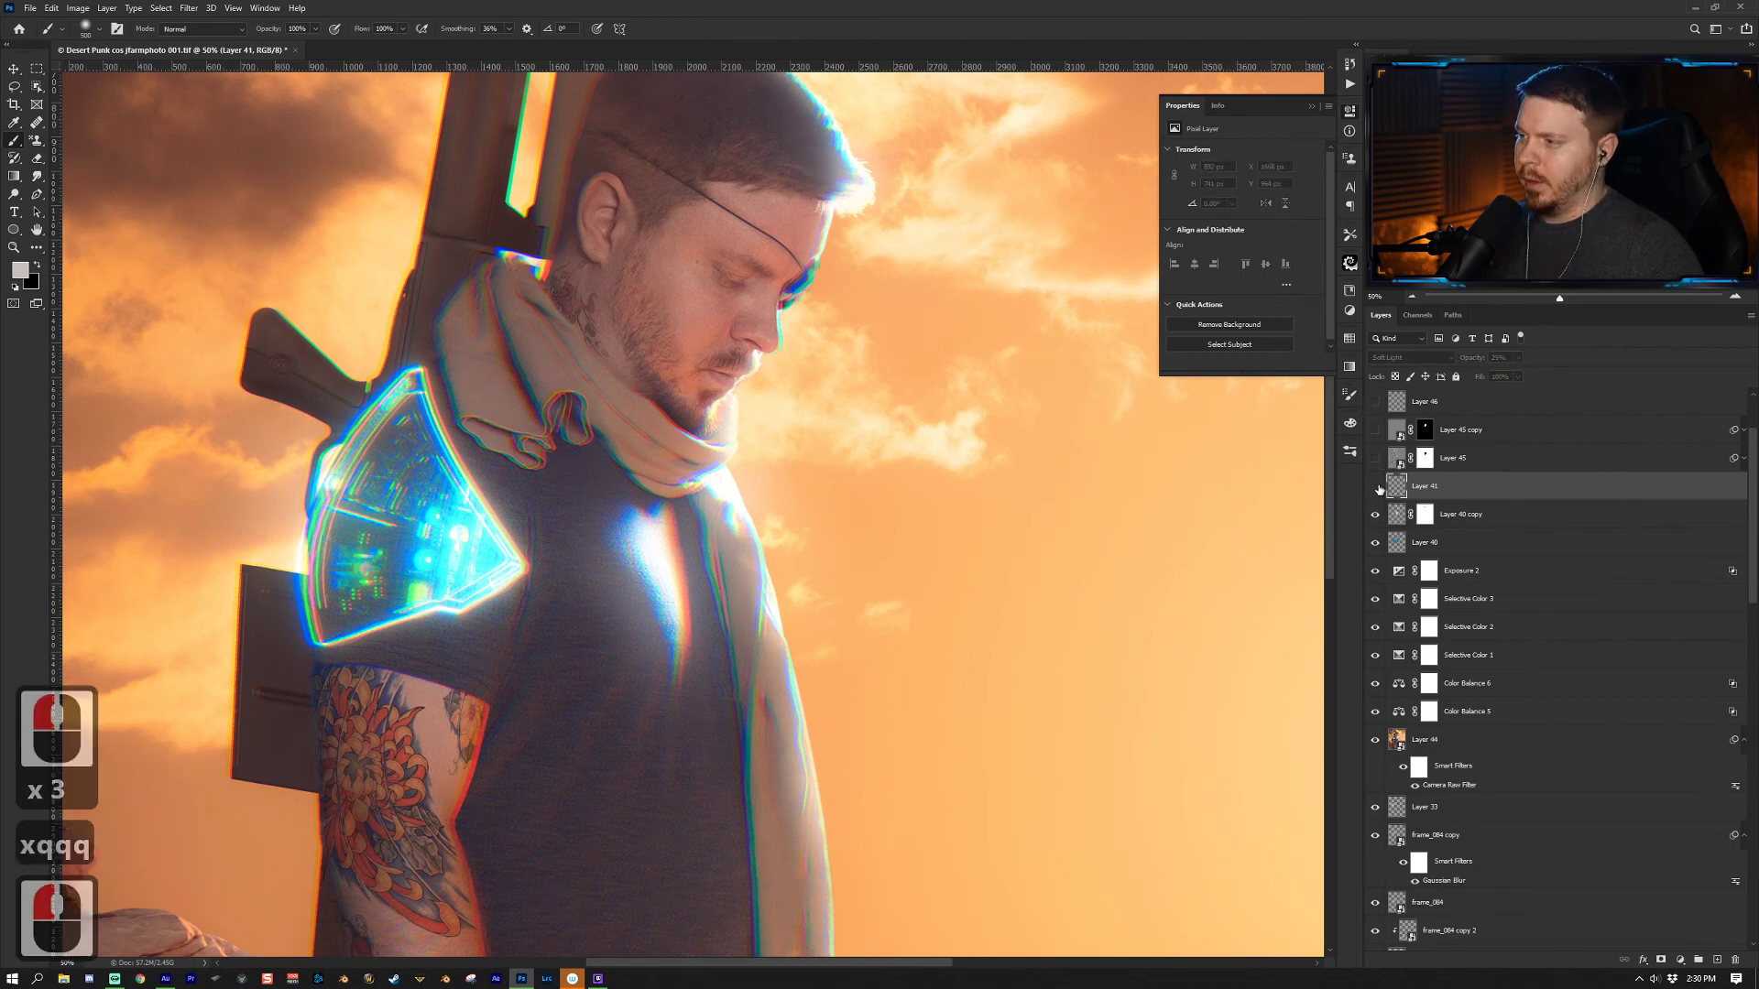
left_click(1377, 486)
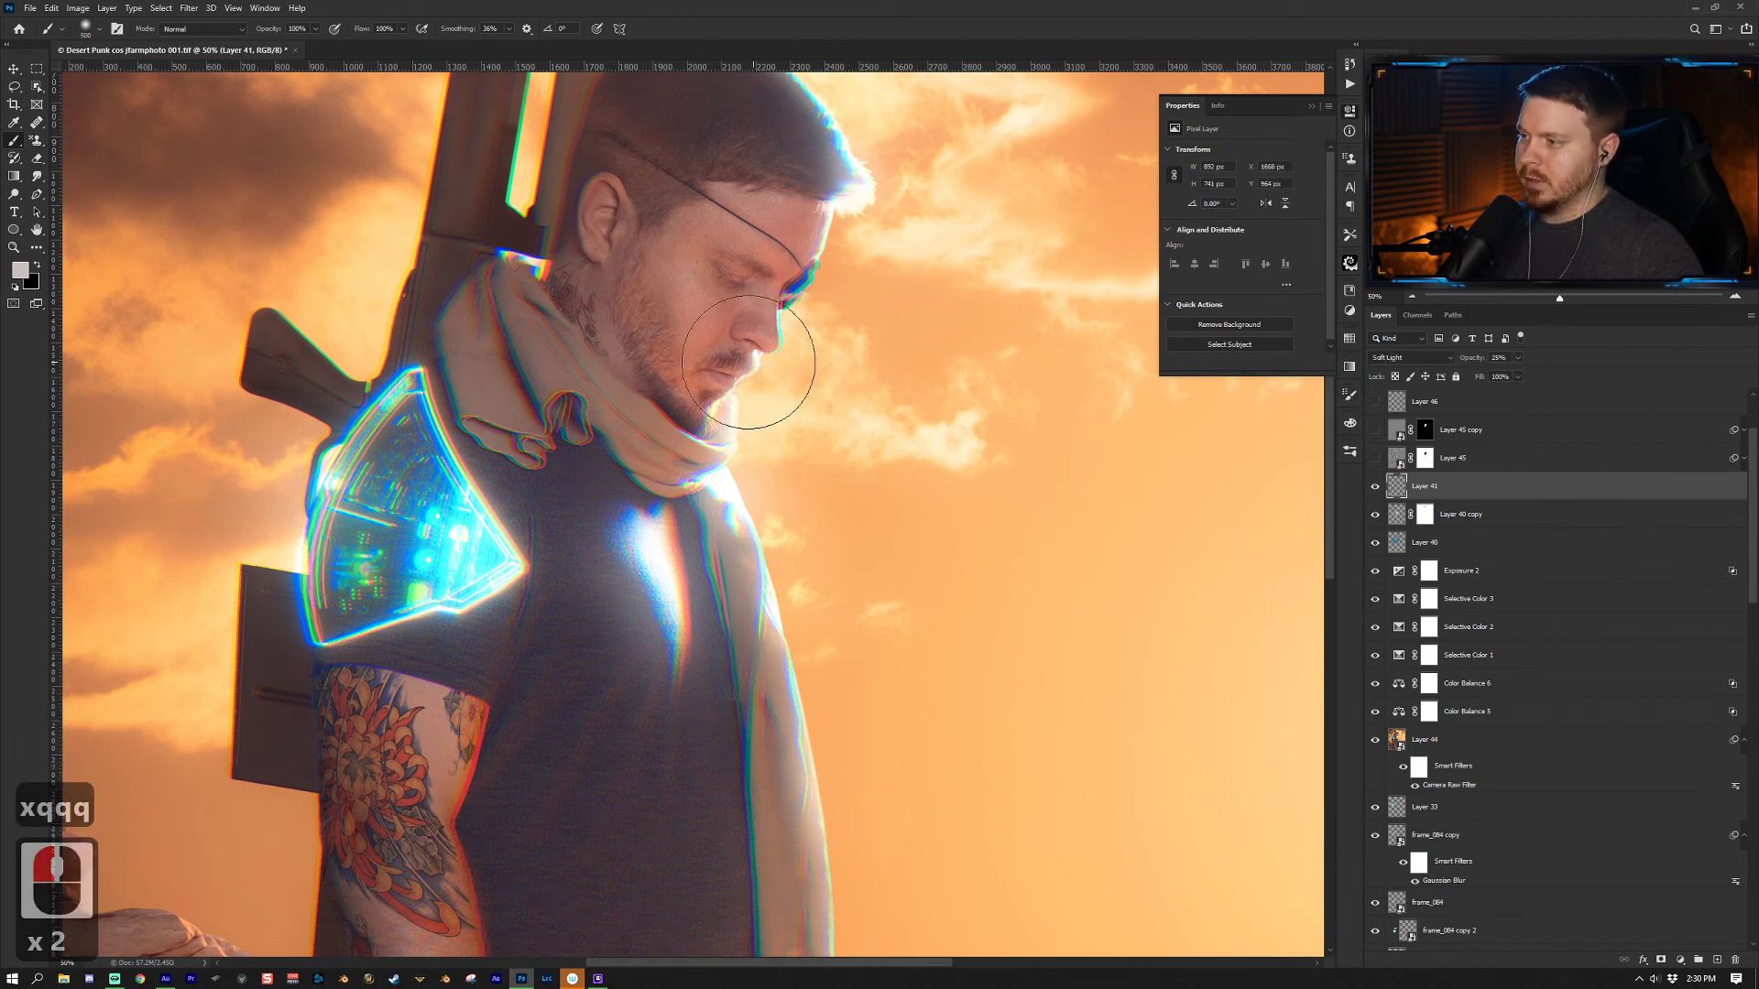
left_click(1375, 489)
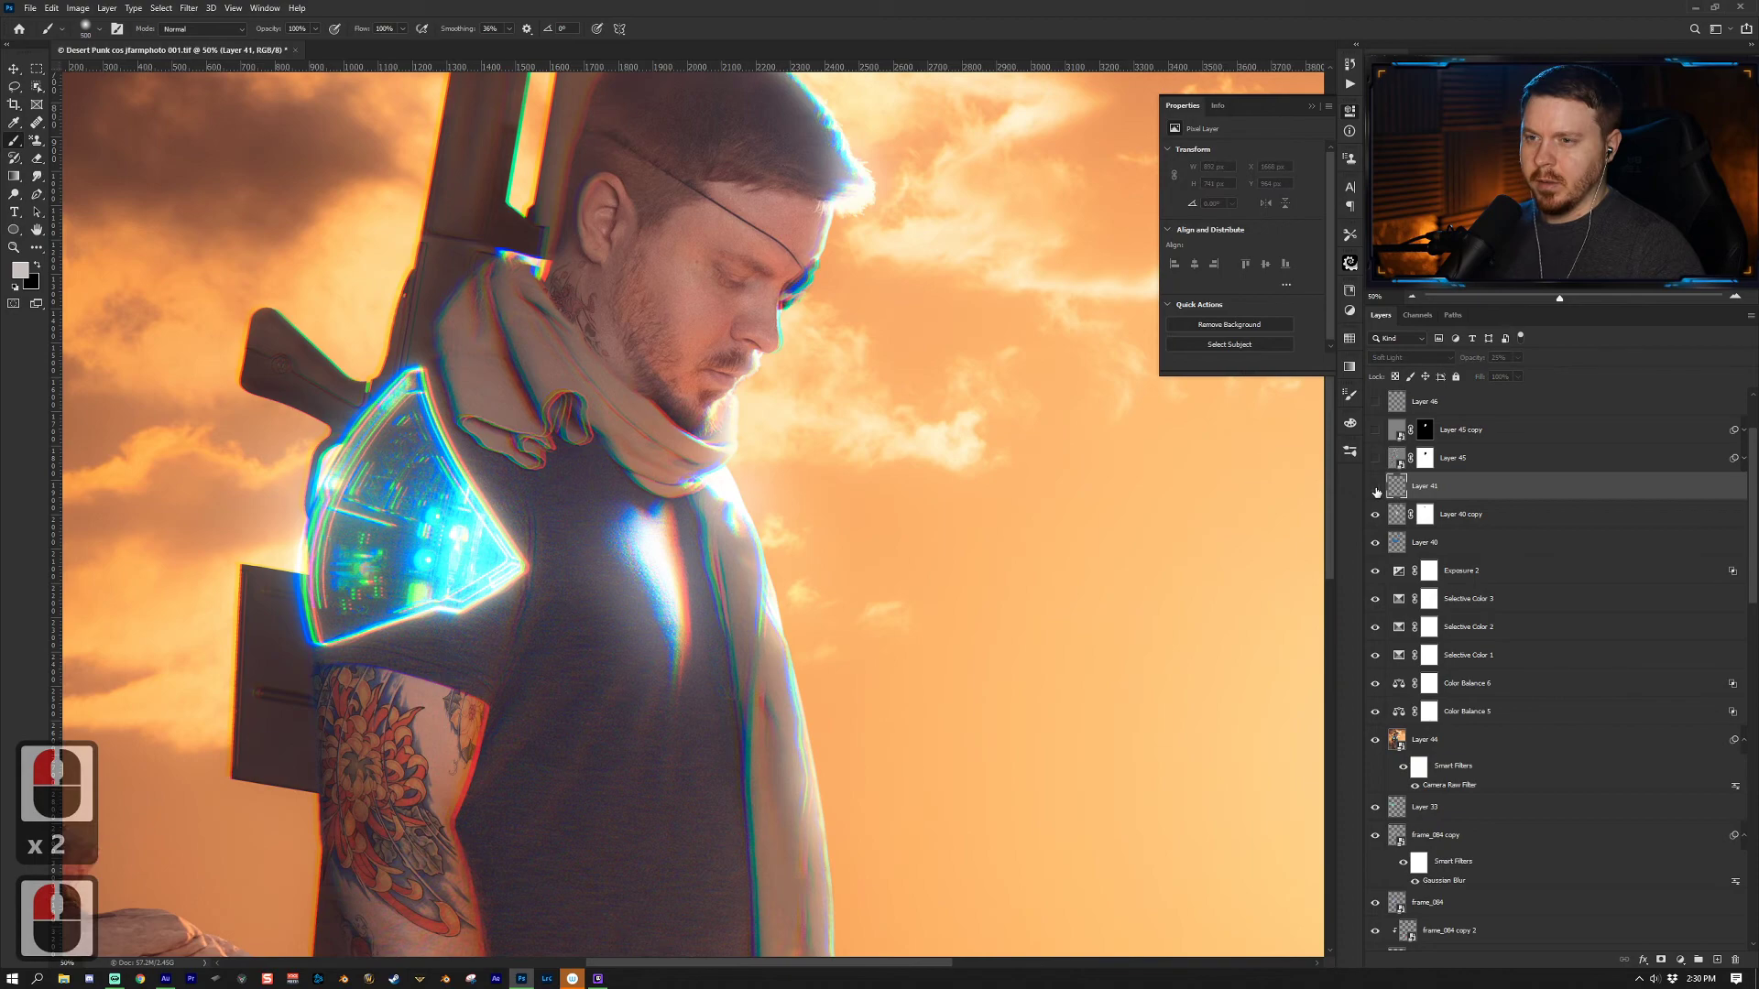
left_click(1375, 489)
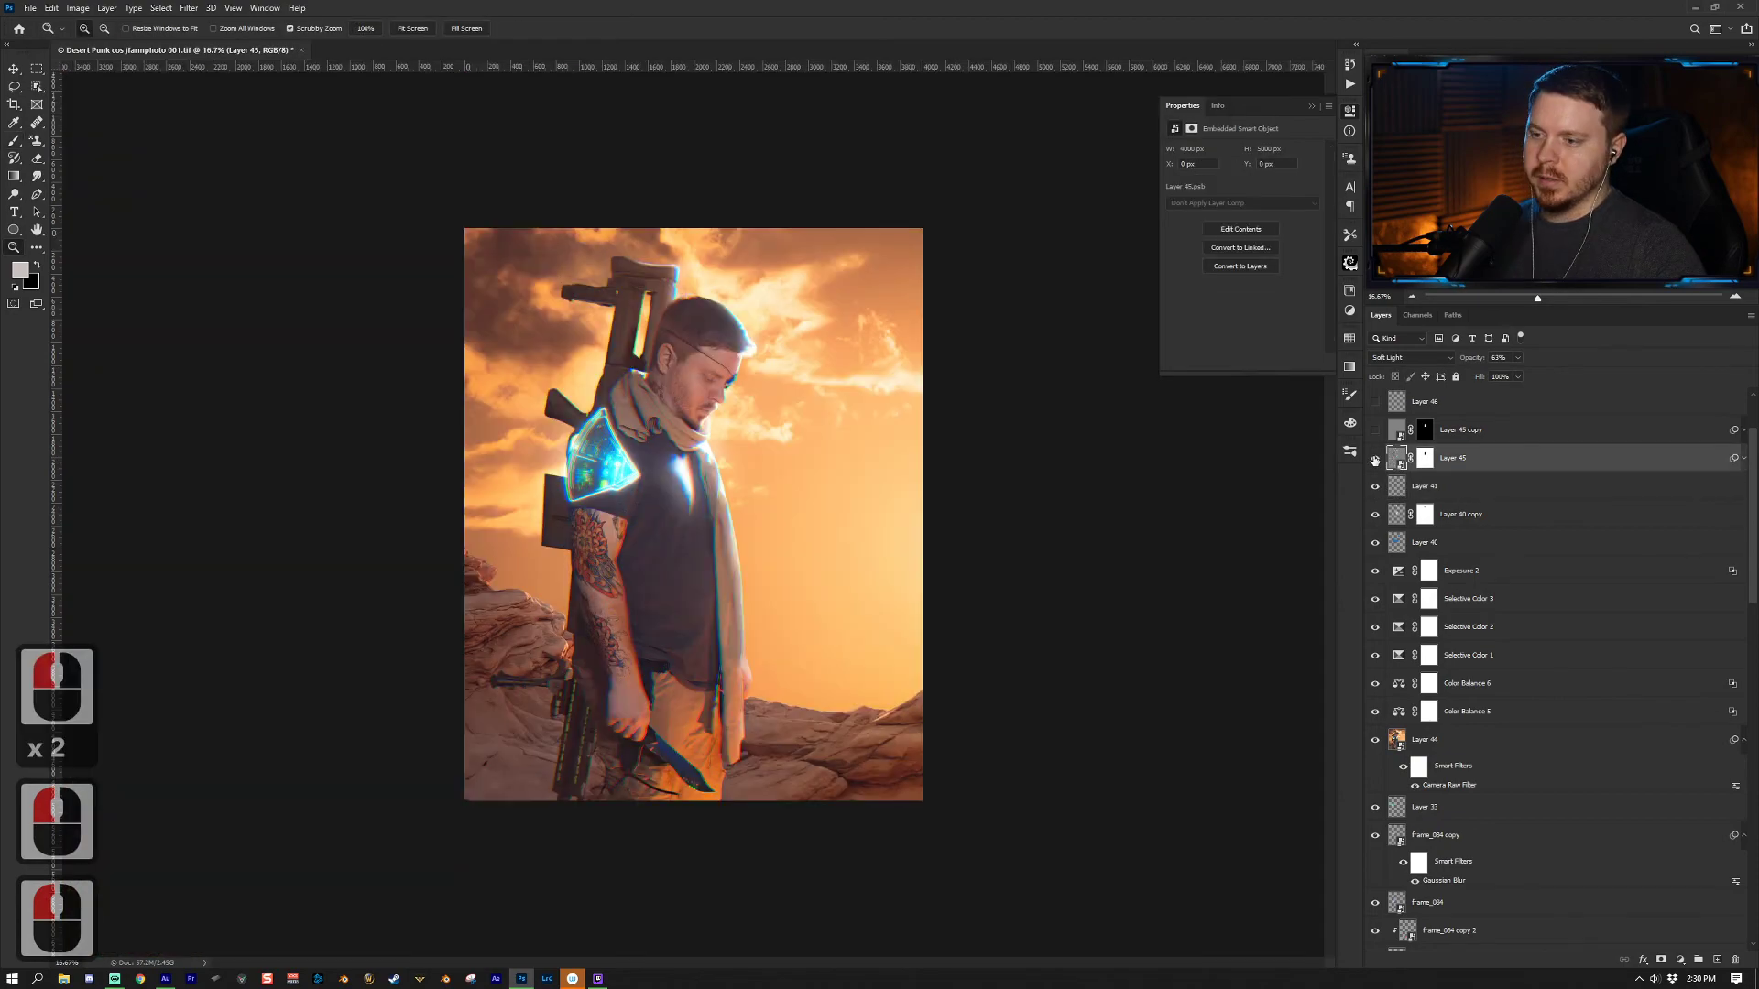
Step: With Layer 45 hidden, stamp all visible layers into a new layer above Layer 41 and convert it to a smart object
left_click(1375, 460)
left_click(1468, 478)
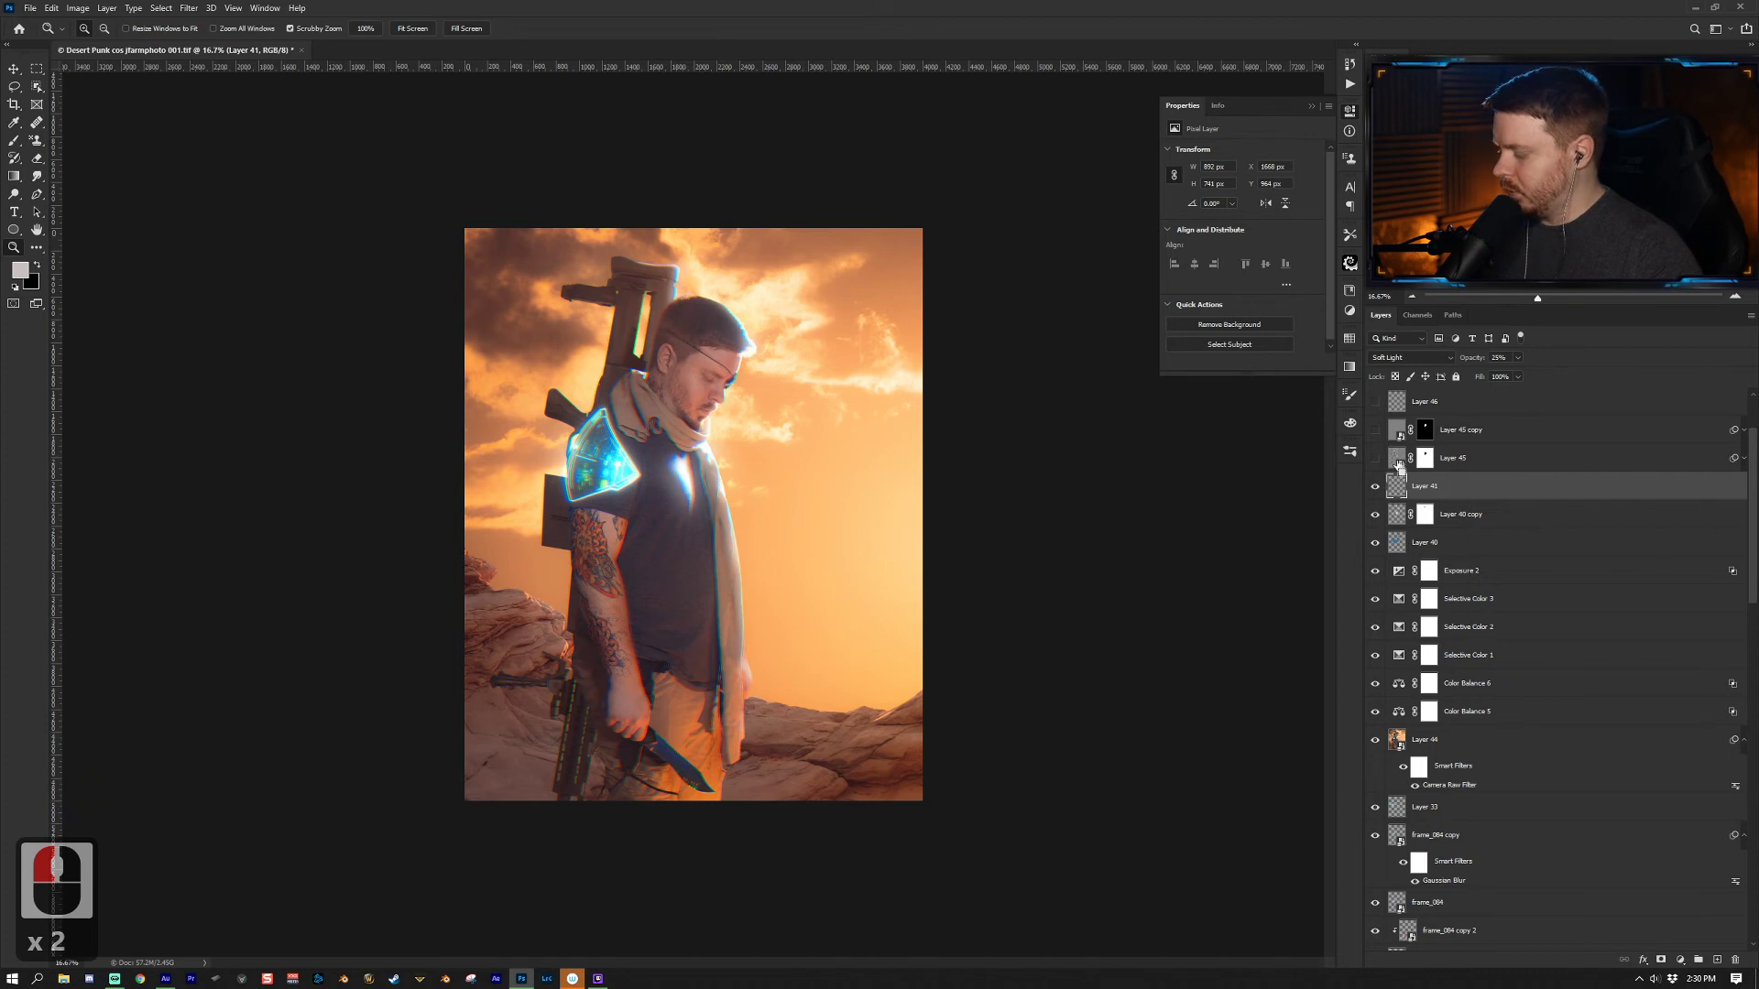
key("ctrl+alt+shift+e")
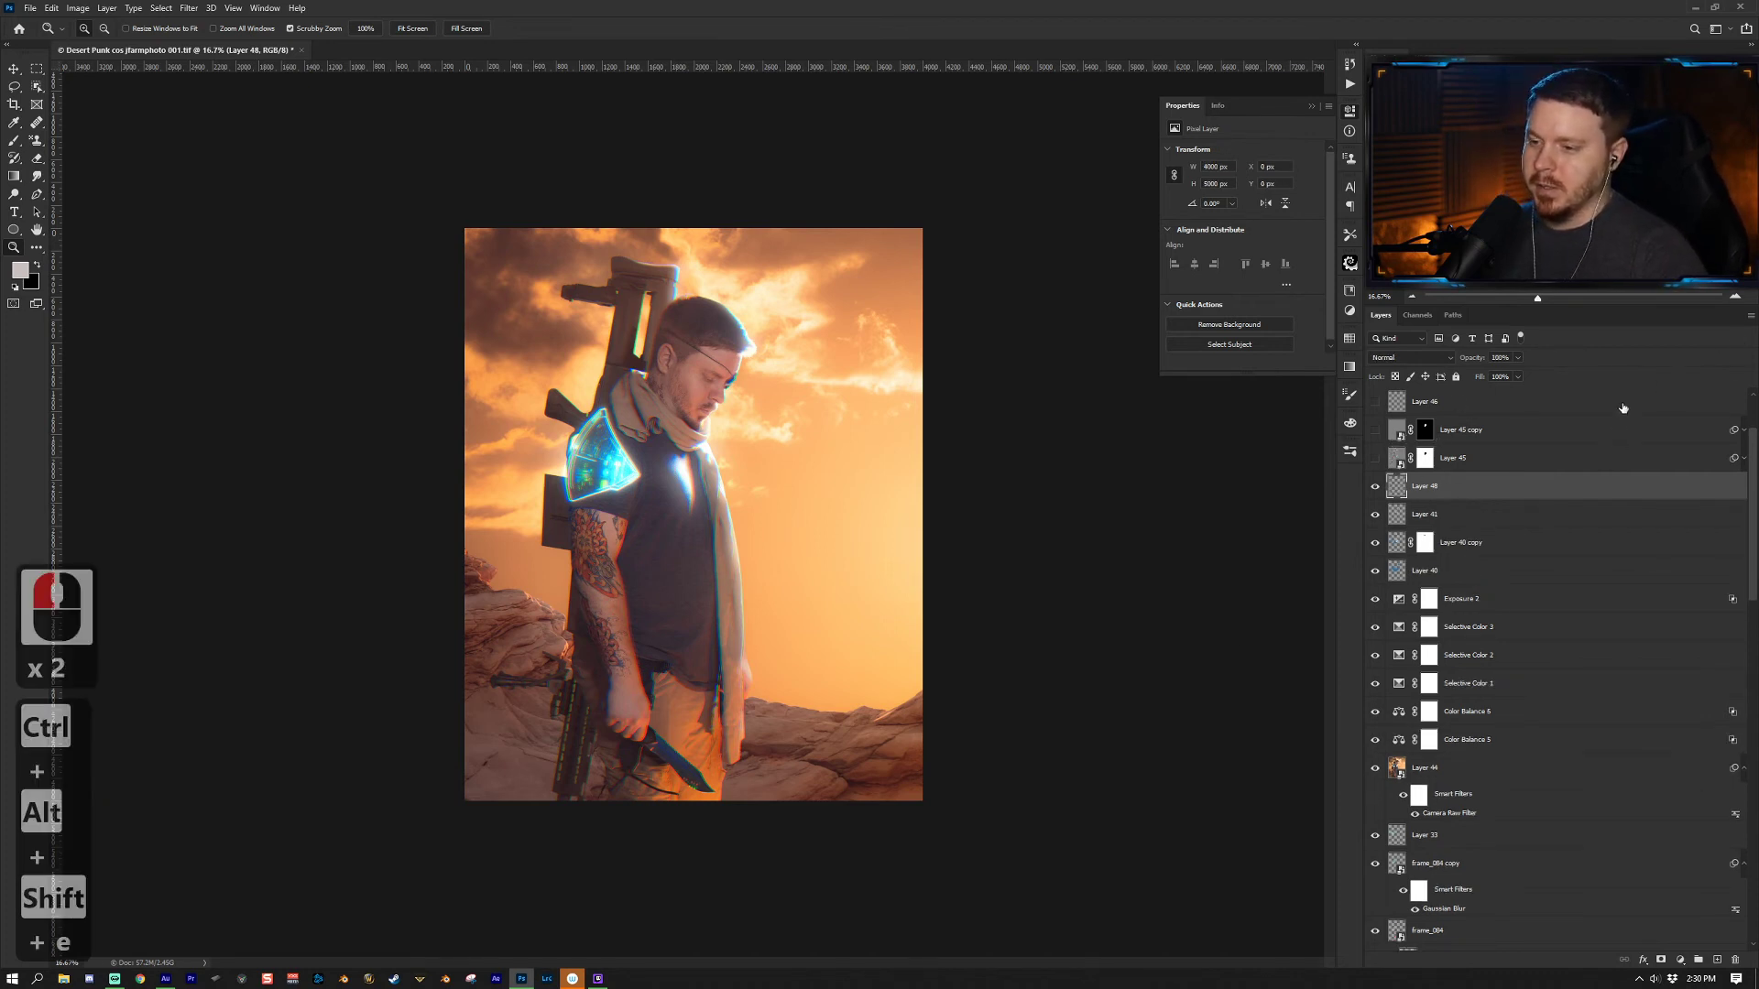
right_click(1650, 457)
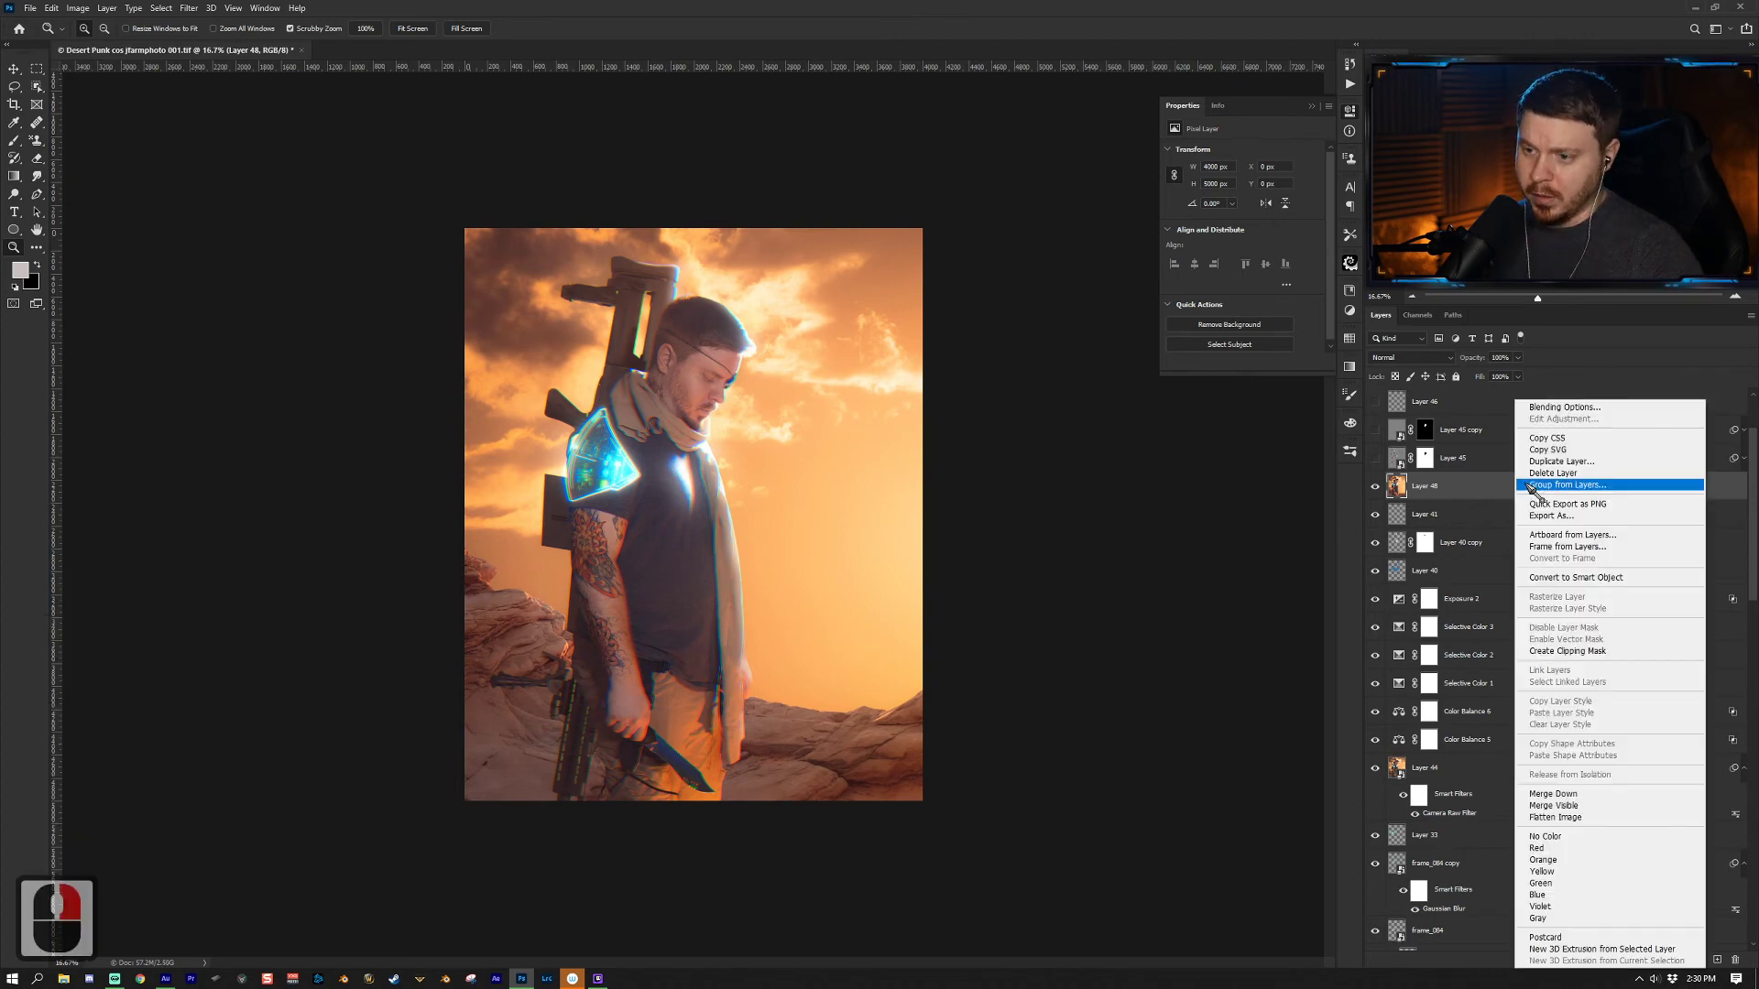
left_click(1592, 577)
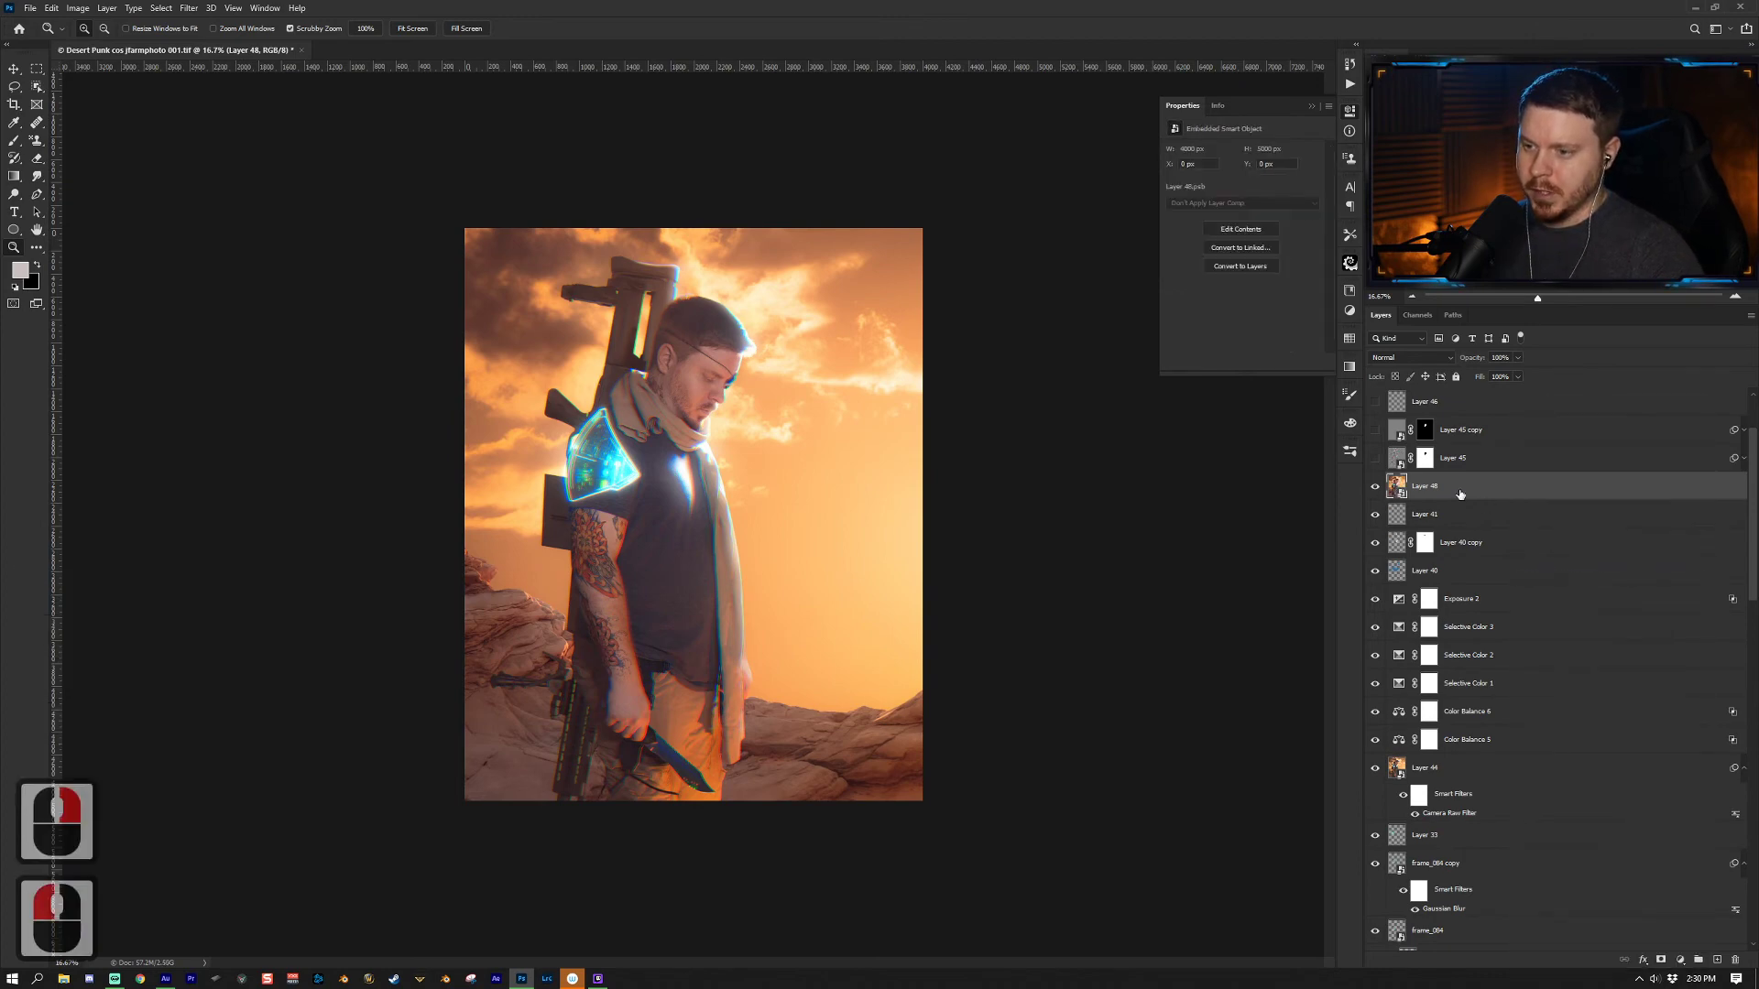
Step: Apply a High Pass filter with a 50-pixel radius to the stamped smart object
left_click(188, 8)
mouse_move(295, 282)
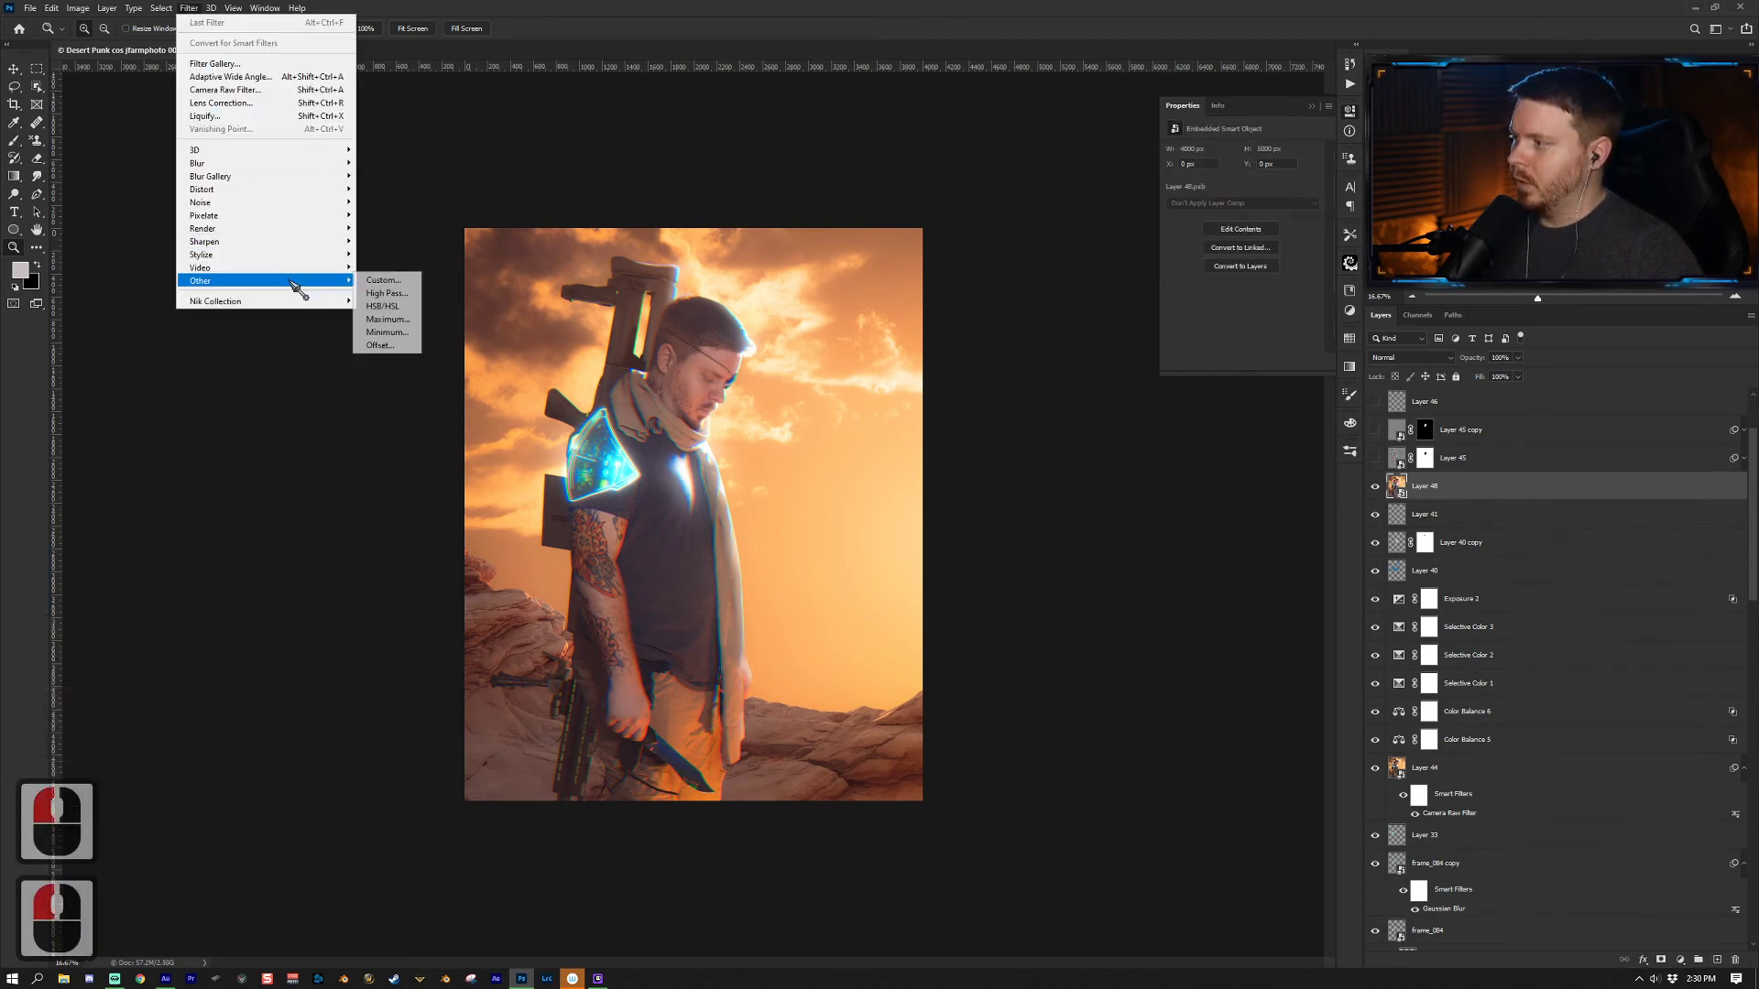
left_click(391, 295)
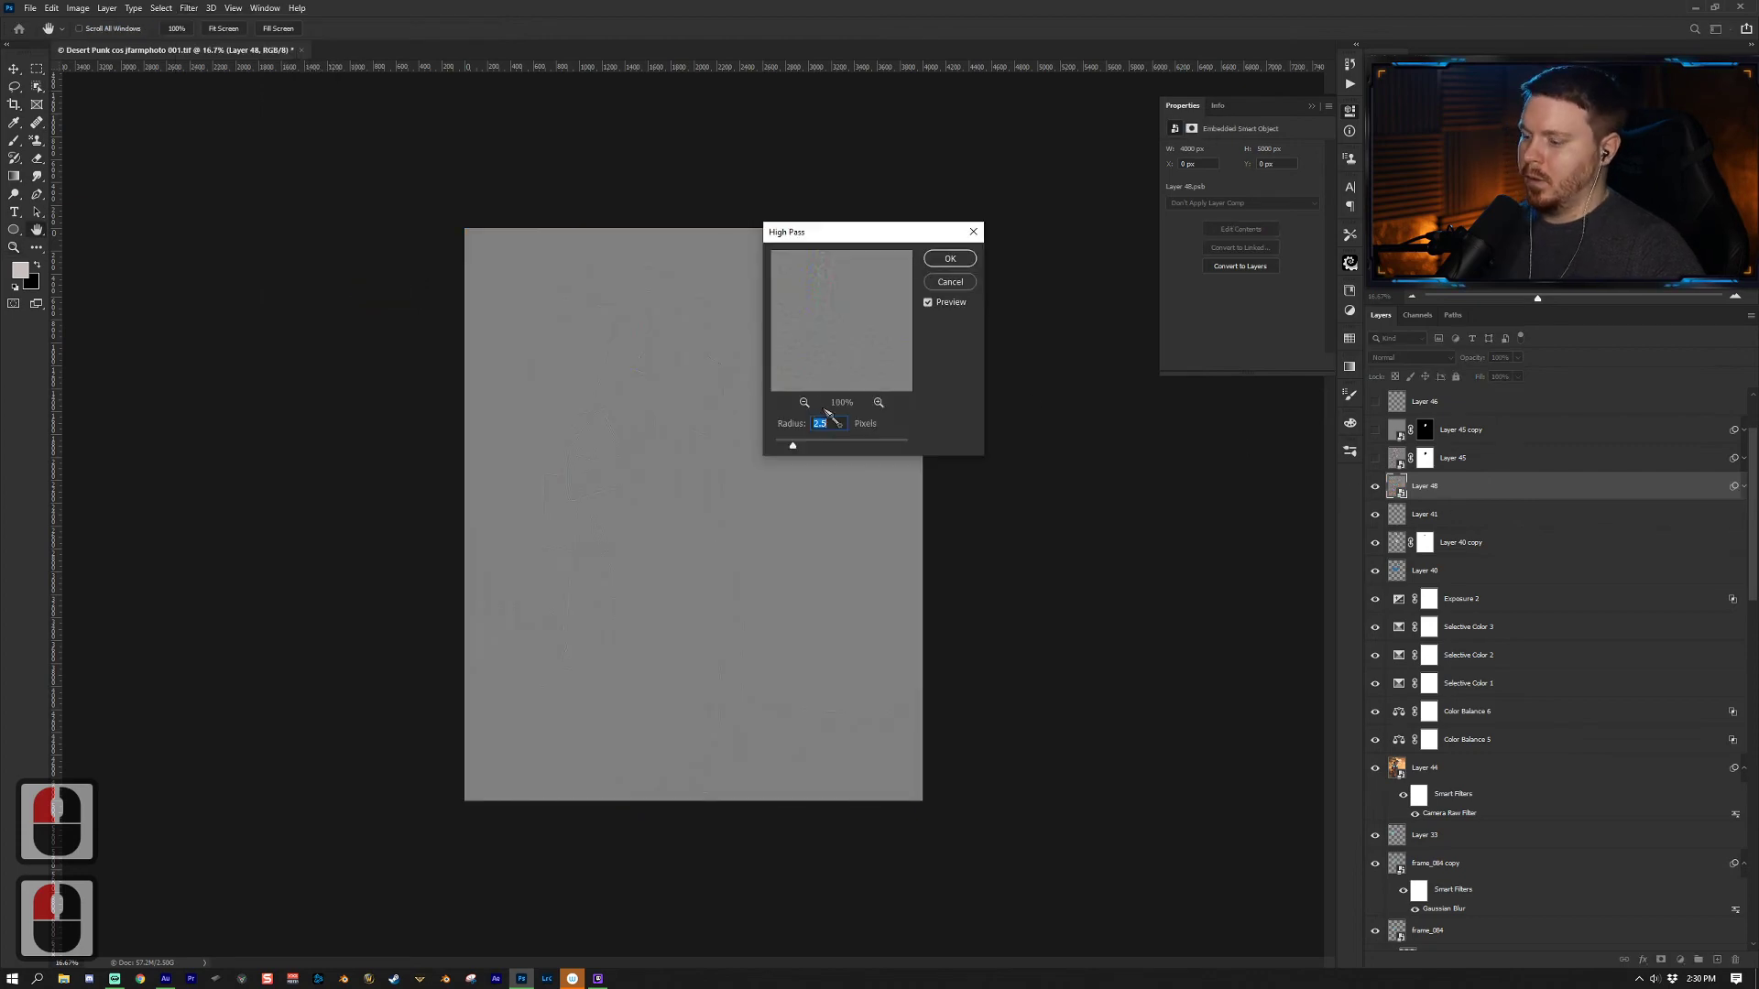
type("50")
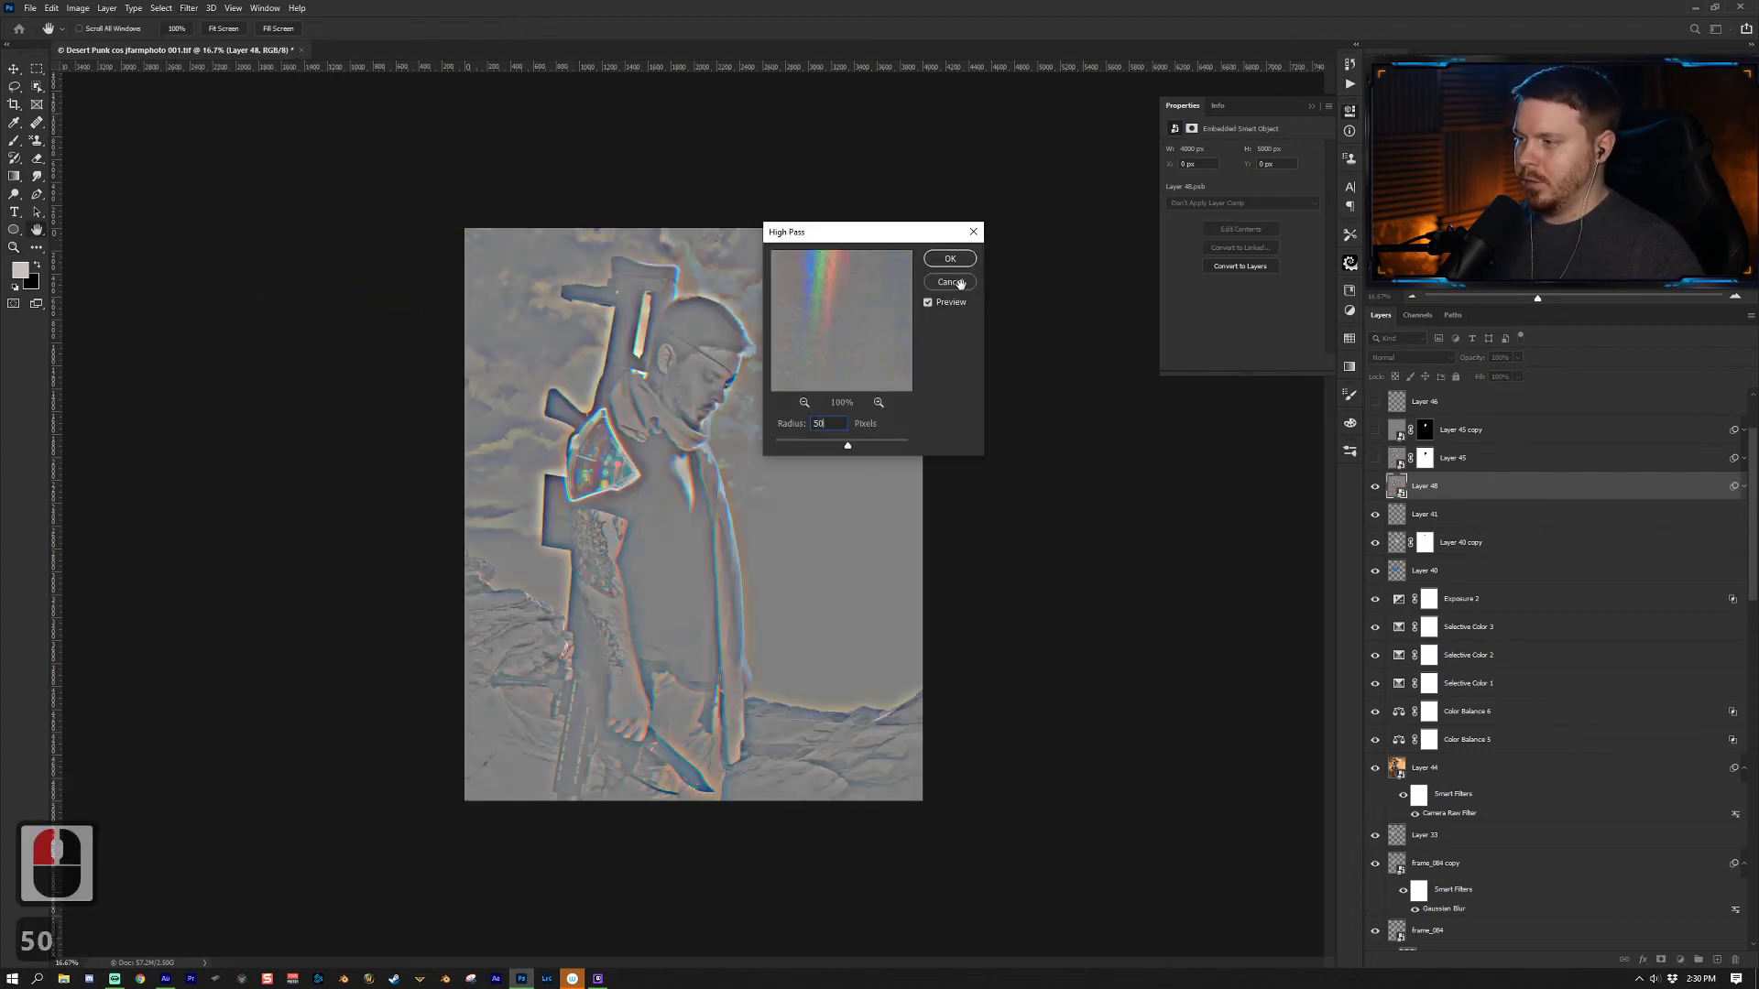
left_click(950, 259)
Step: Set the High Pass layer's blend mode to Soft Light and its opacity to 63%
left_click(1425, 359)
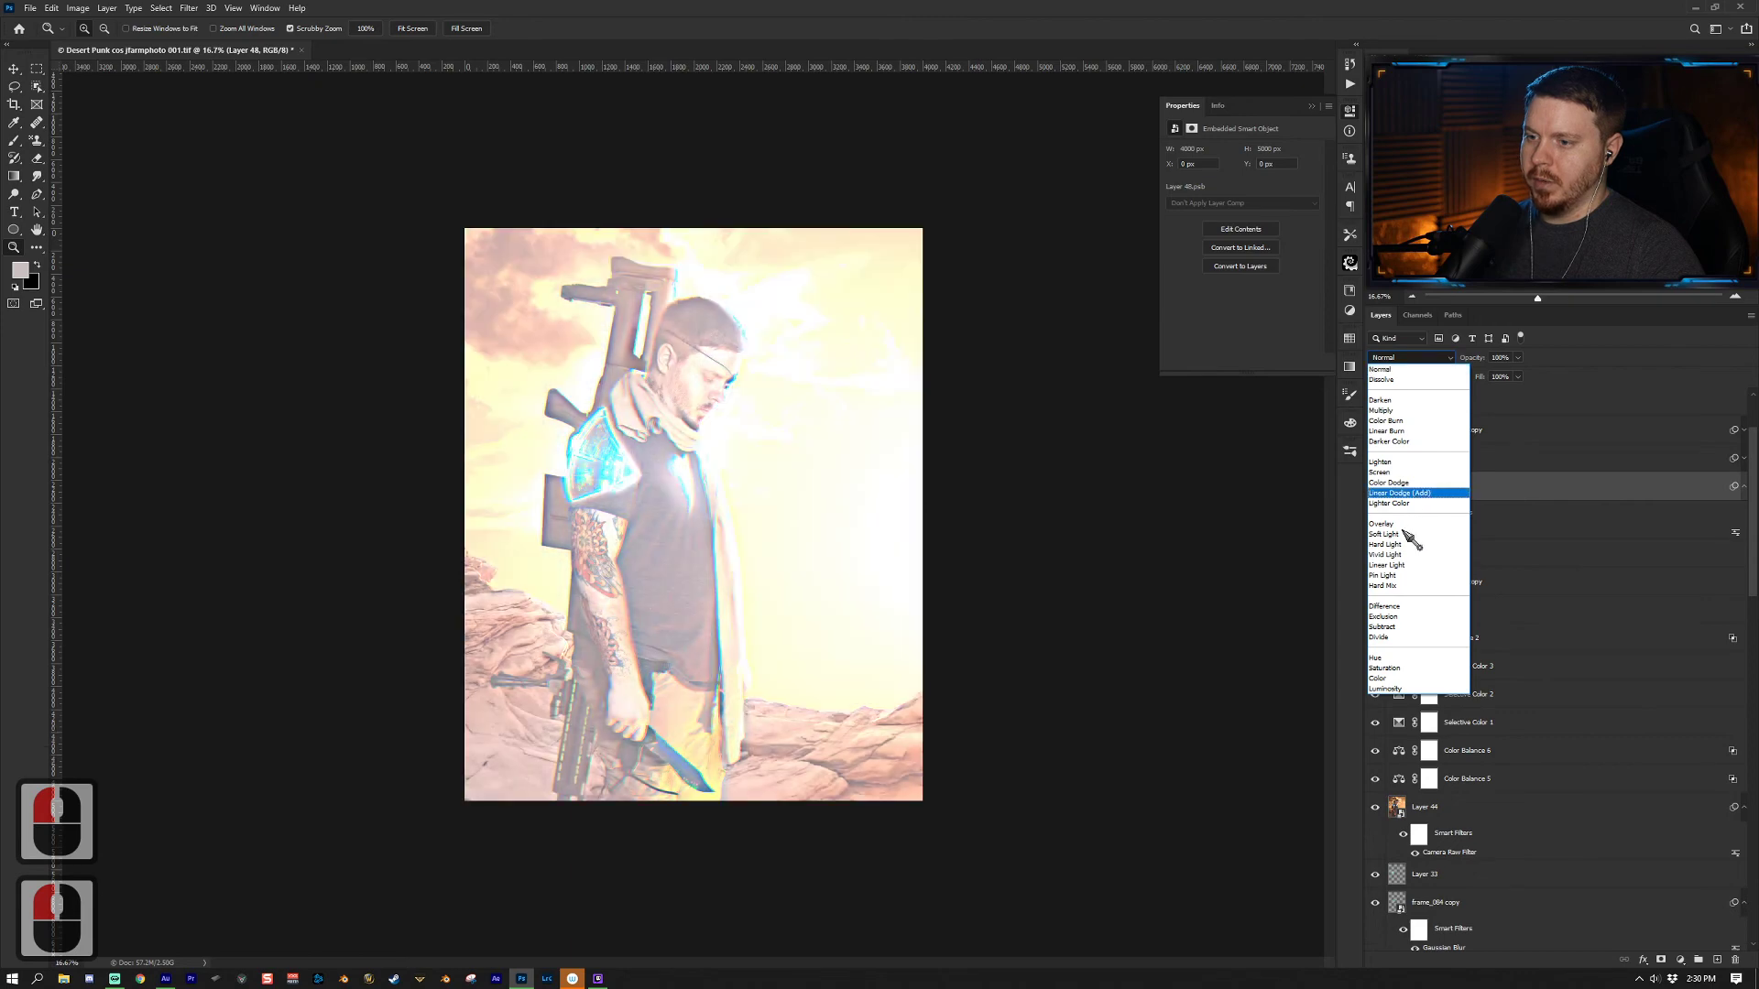
key("Return")
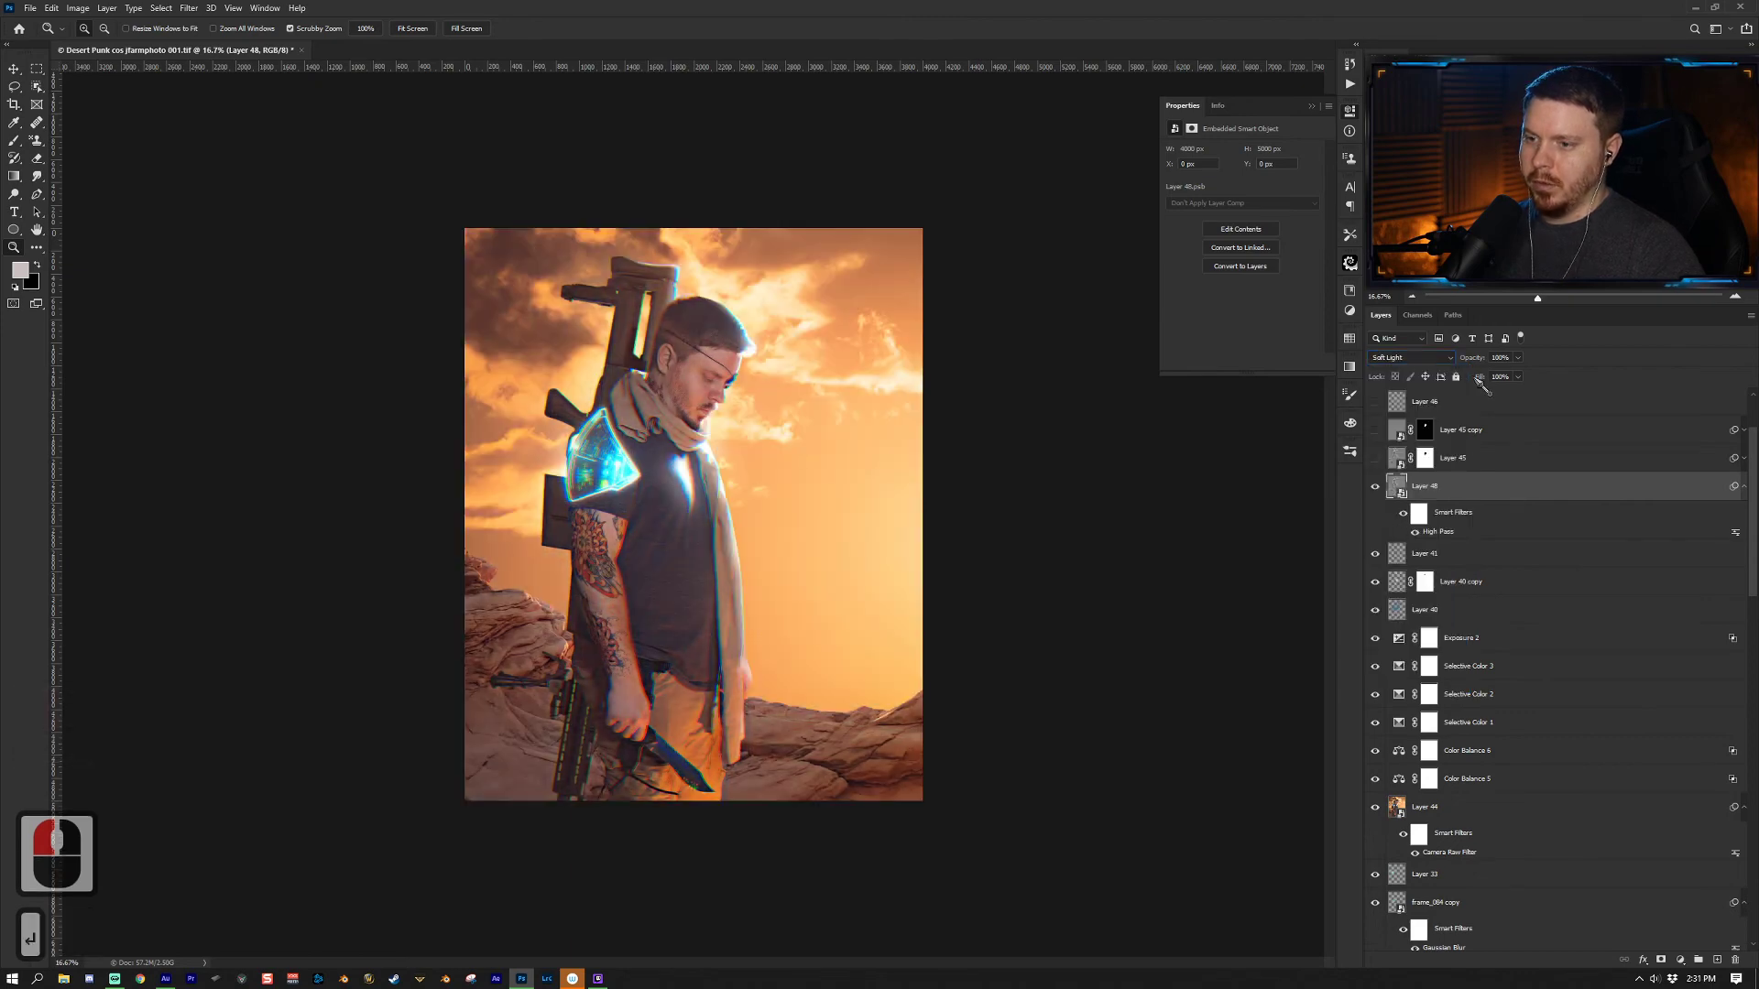
left_click(1457, 461)
left_click(1493, 485)
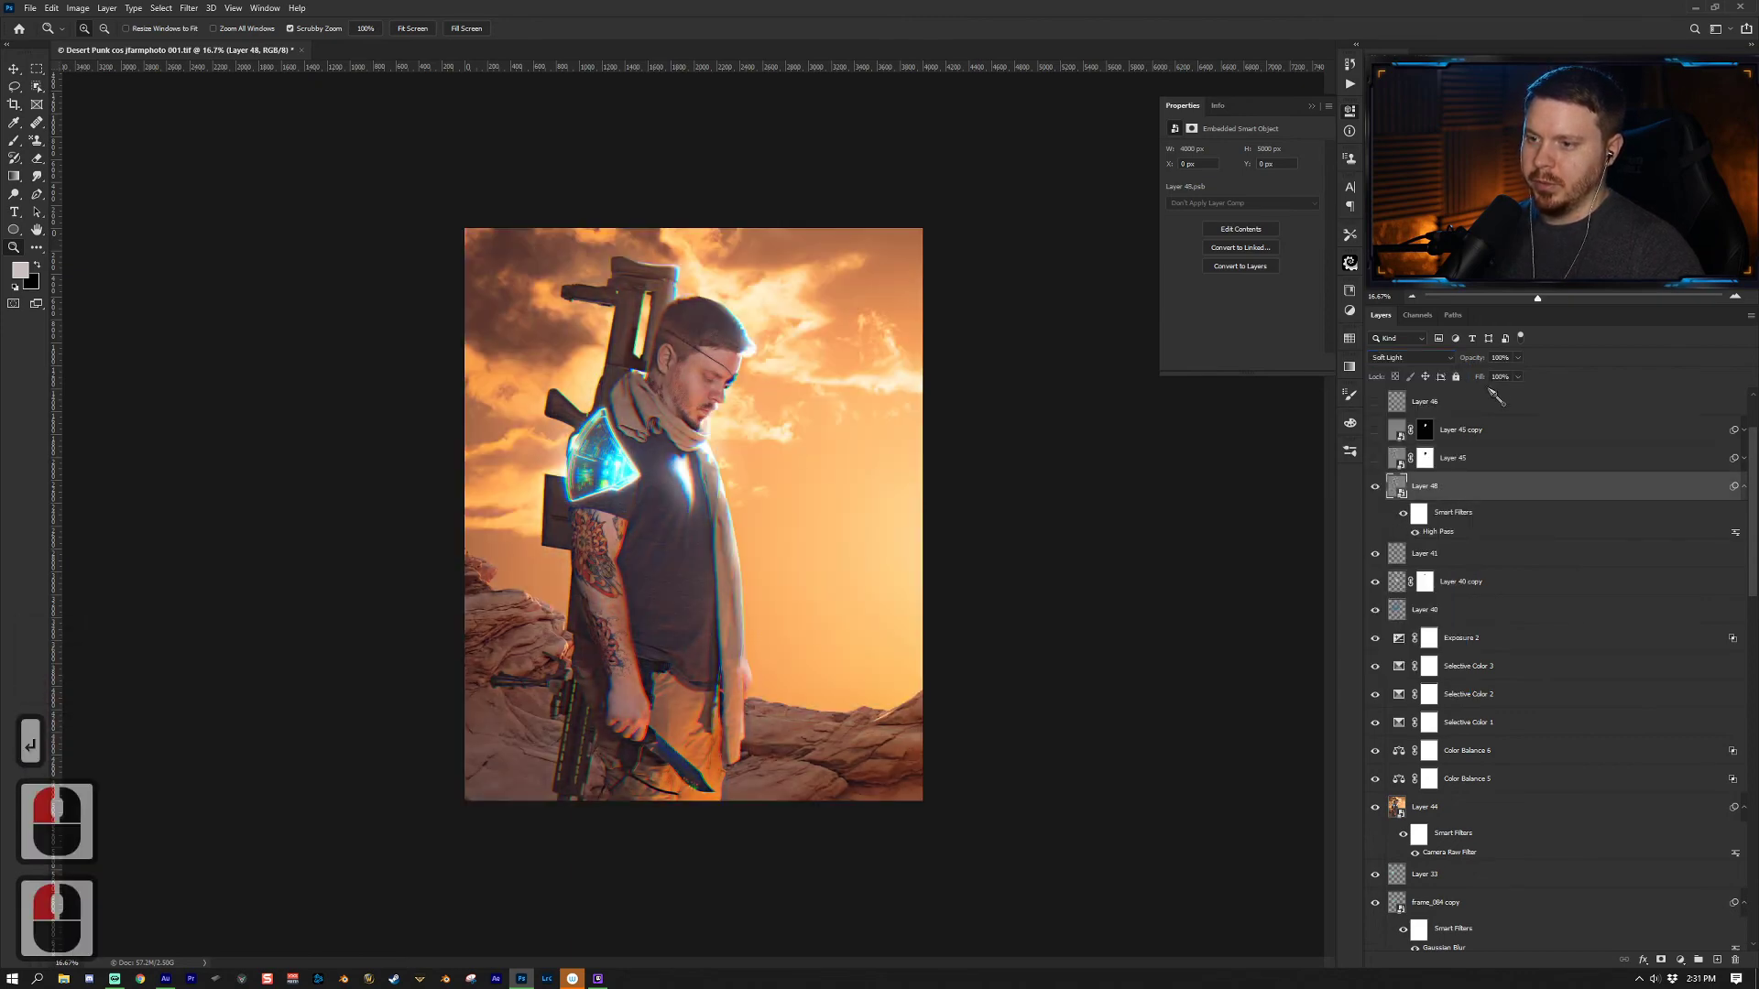
type("63")
key("Return")
Step: Examine the Soft Light High Pass effect on the figure up close and across the whole image
left_click(867, 486)
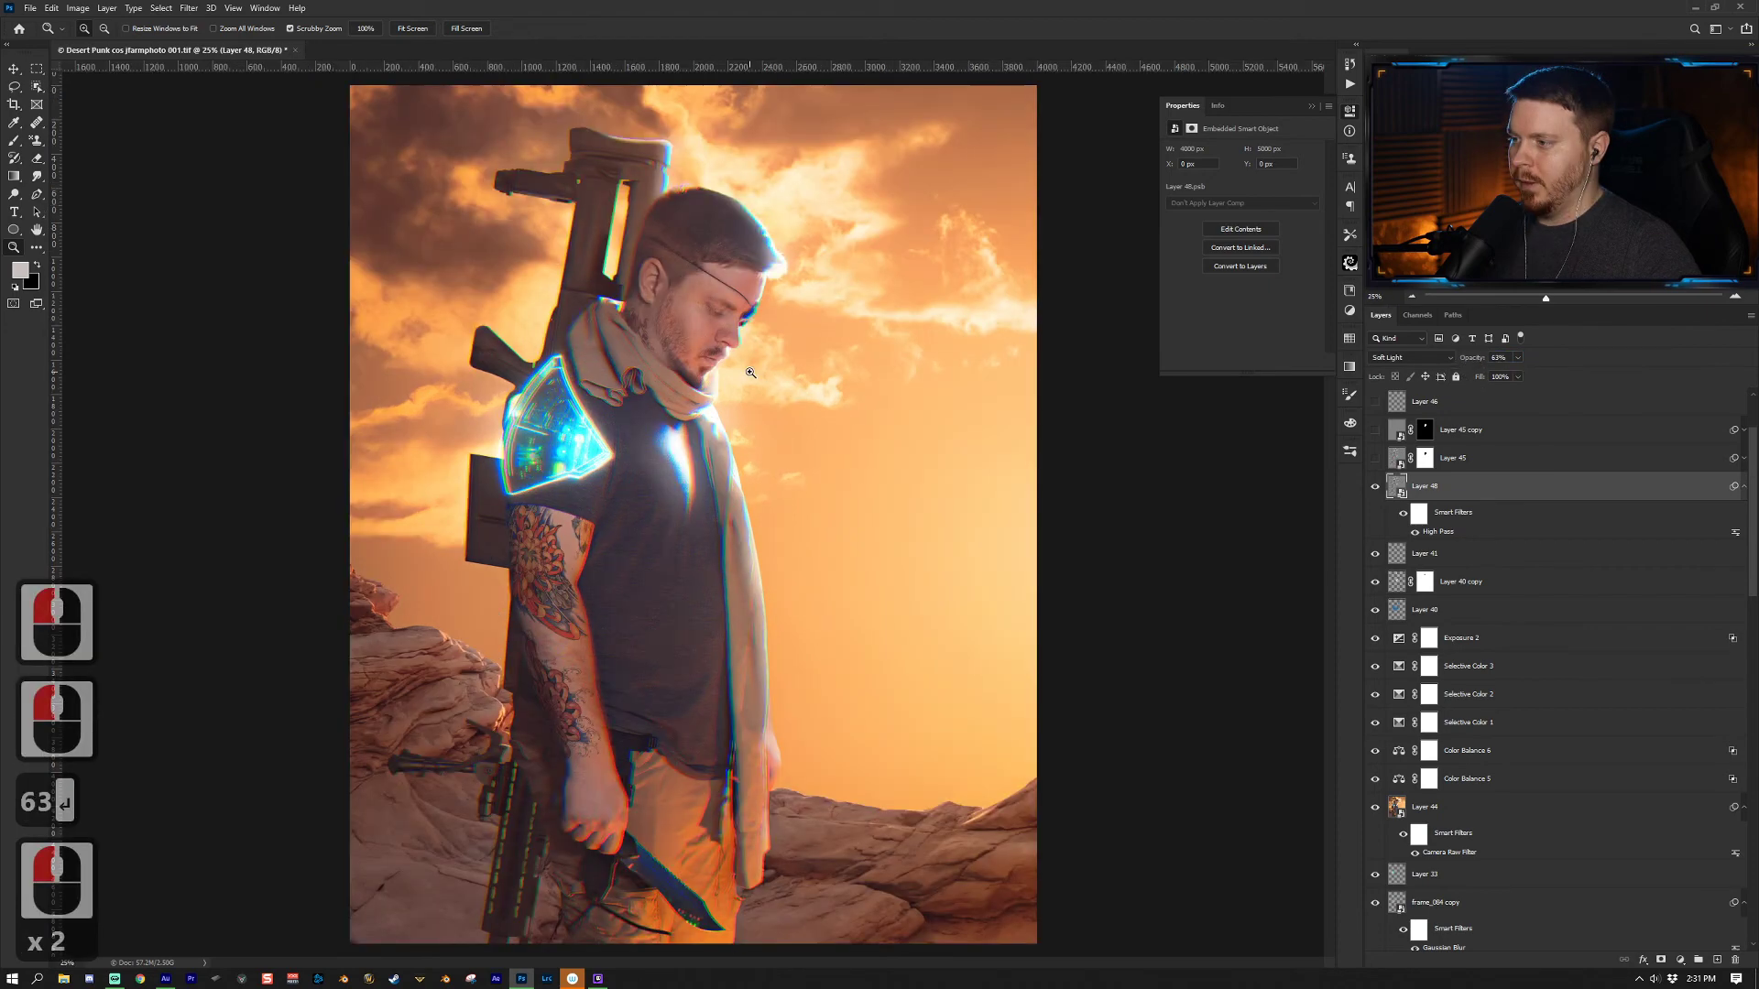
left_click(866, 485)
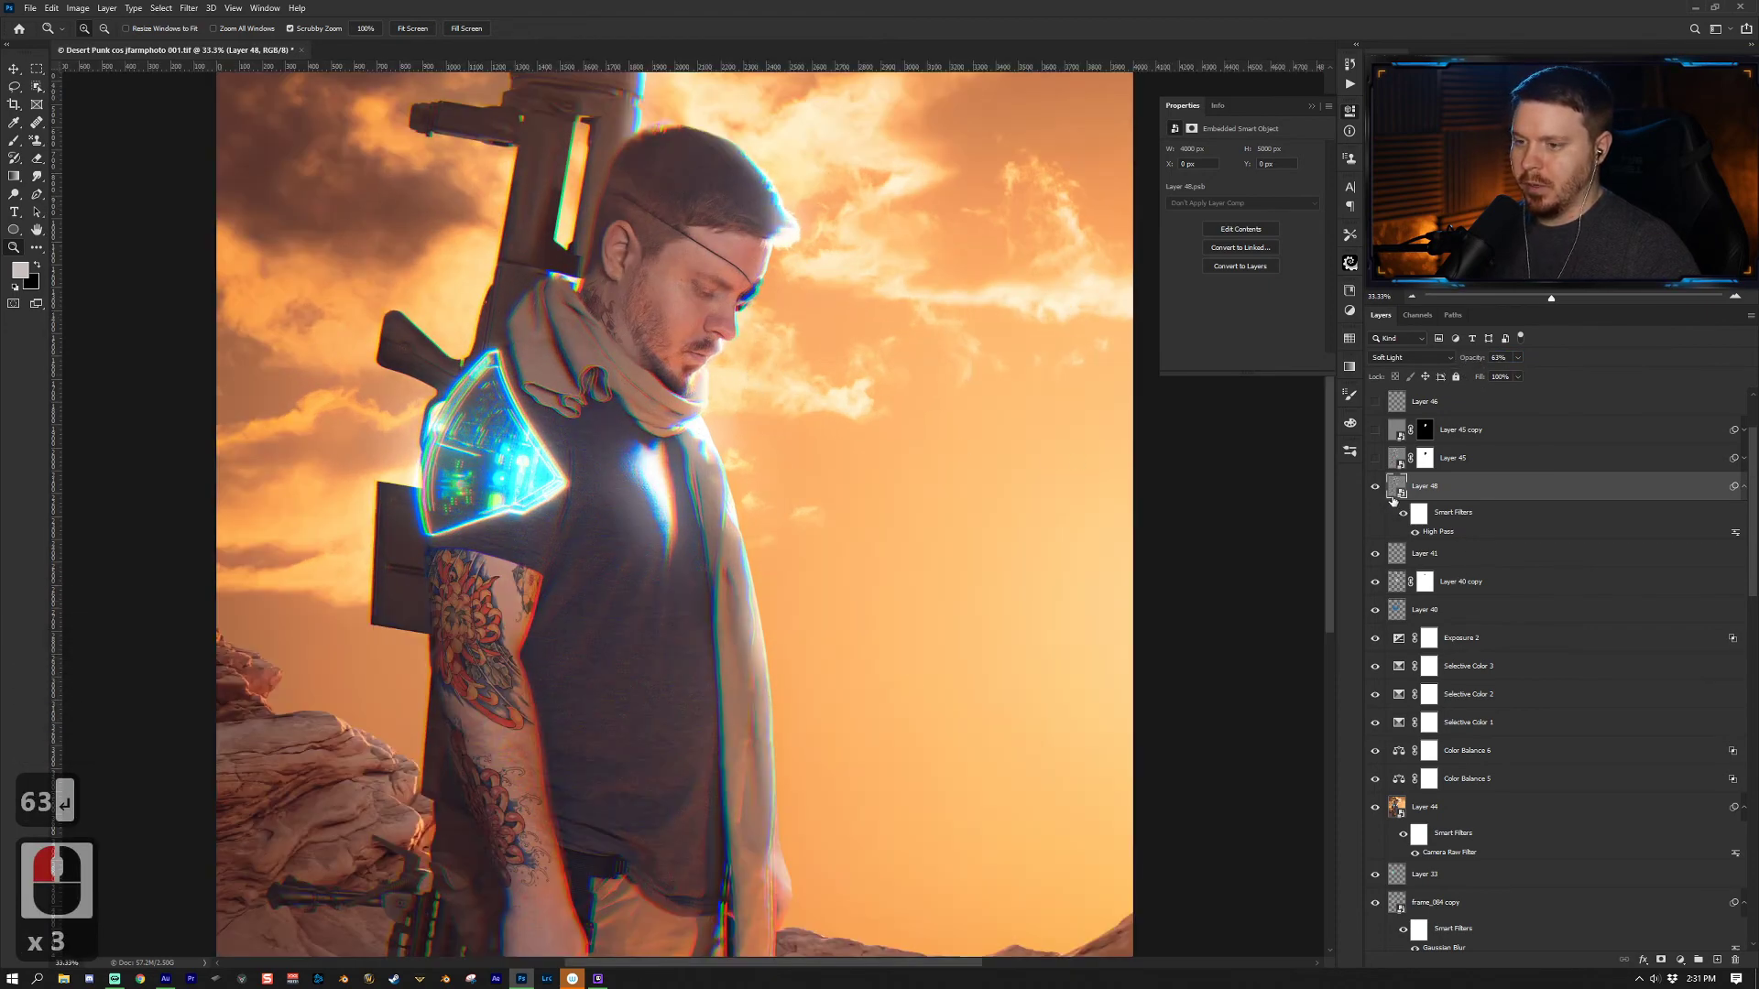
left_click(1029, 425, "alt")
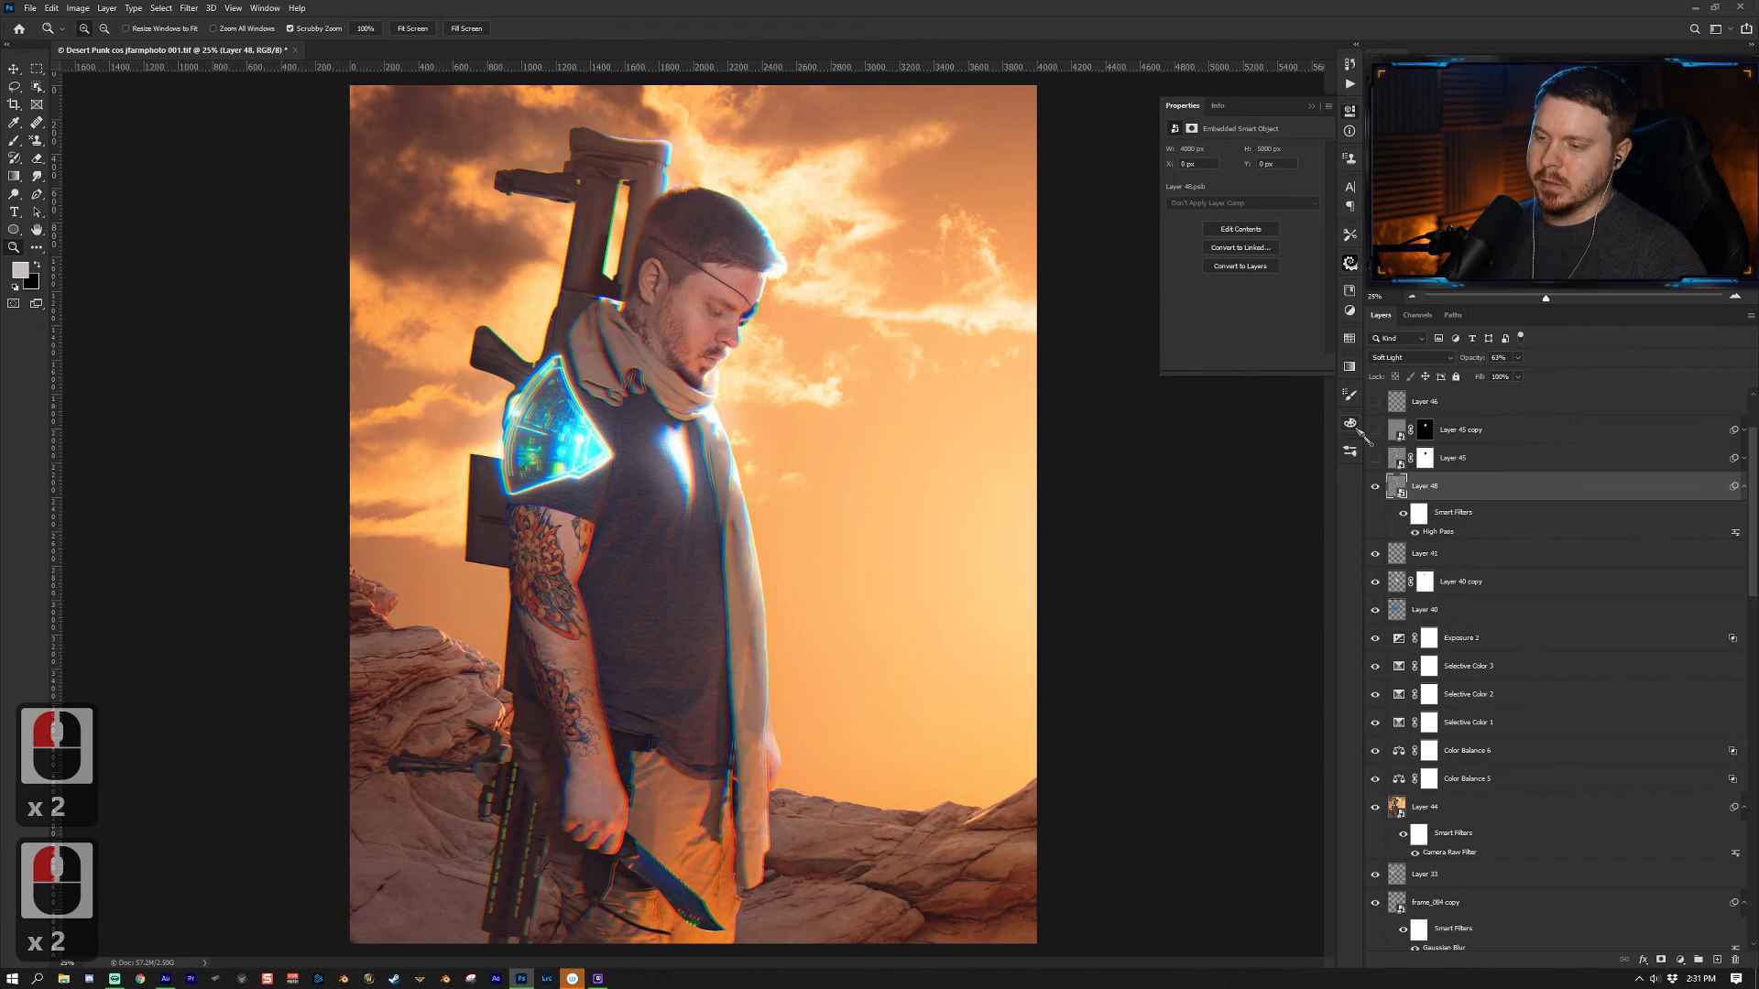
key("z")
left_click(857, 390, "alt")
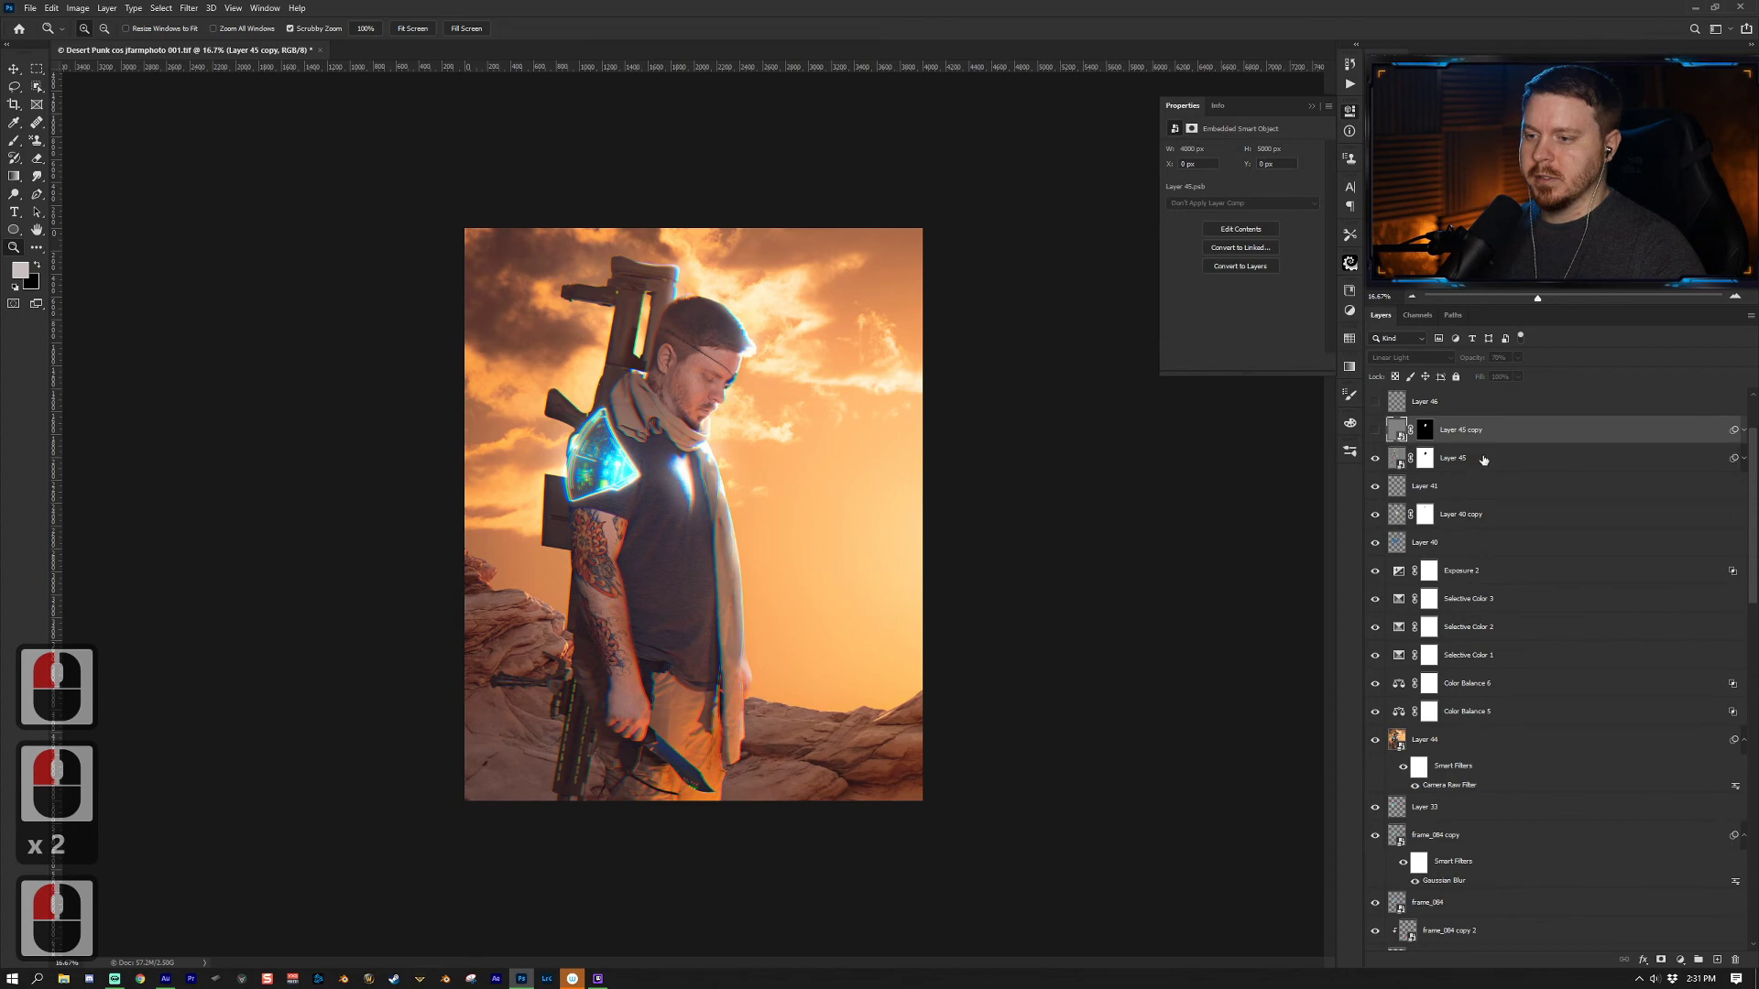
Step: Turn on the Linear Light layer Layer 45 copy and review its High Pass filter radius and layer mask
left_click(1744, 430)
left_click(1374, 429)
double_click(1440, 476)
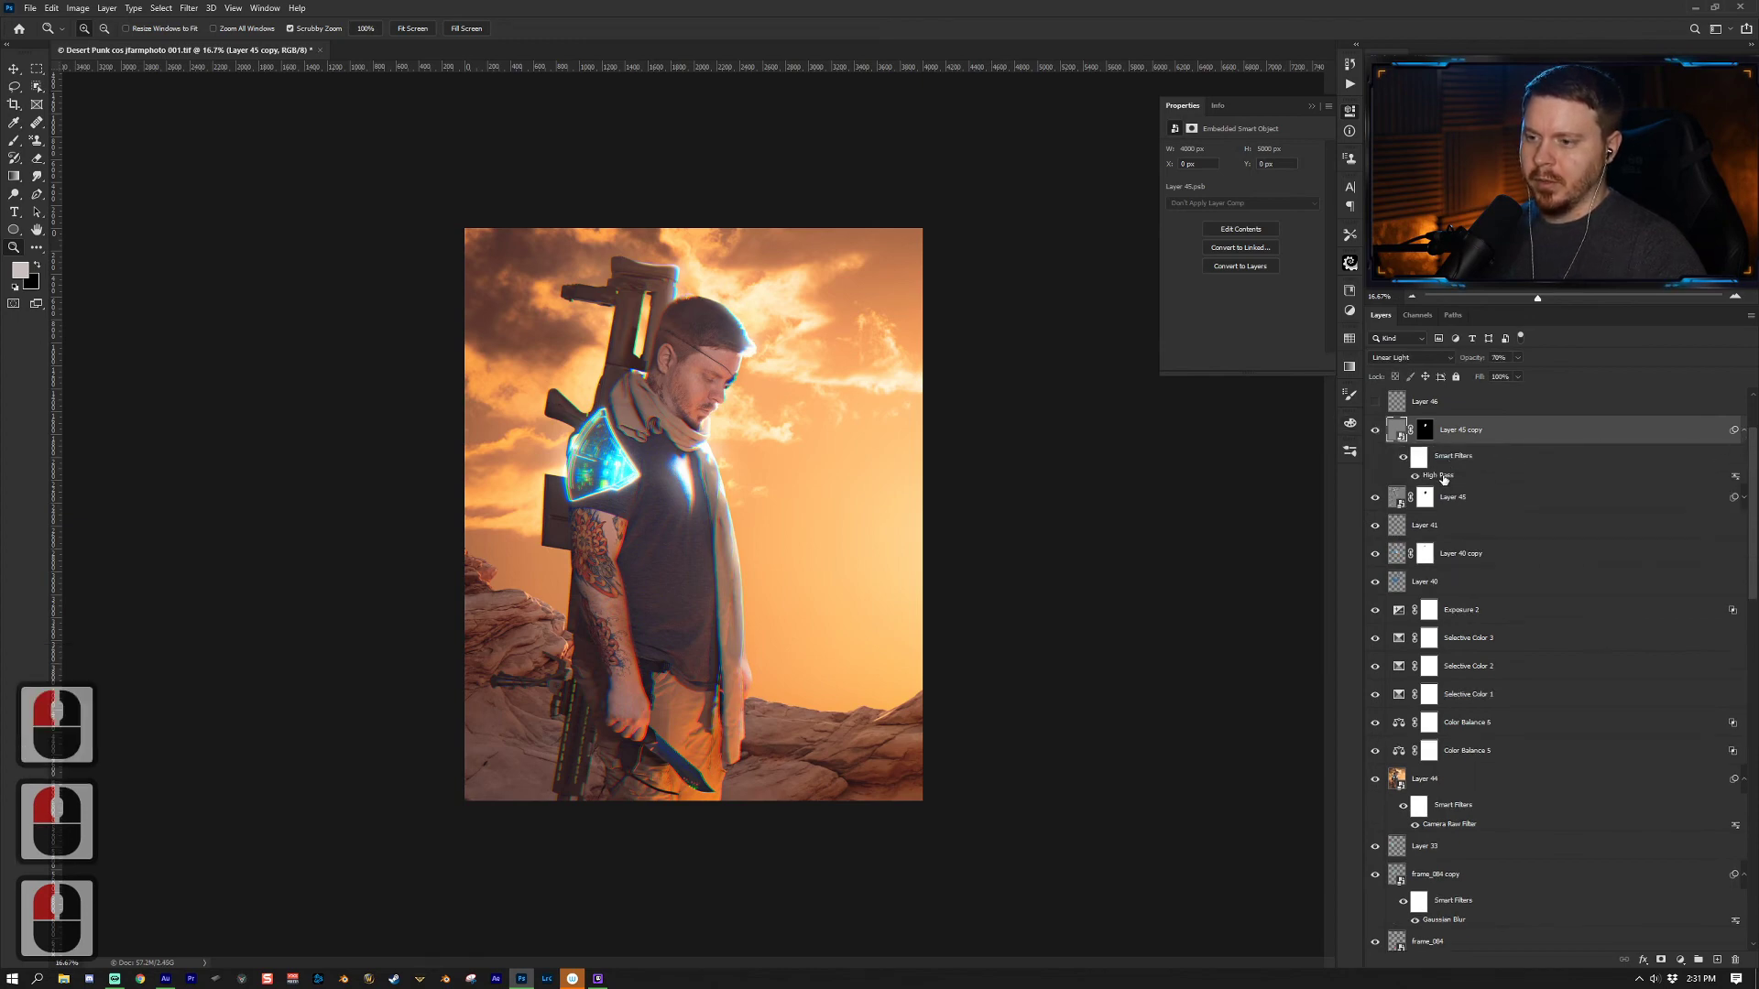
left_click(702, 380)
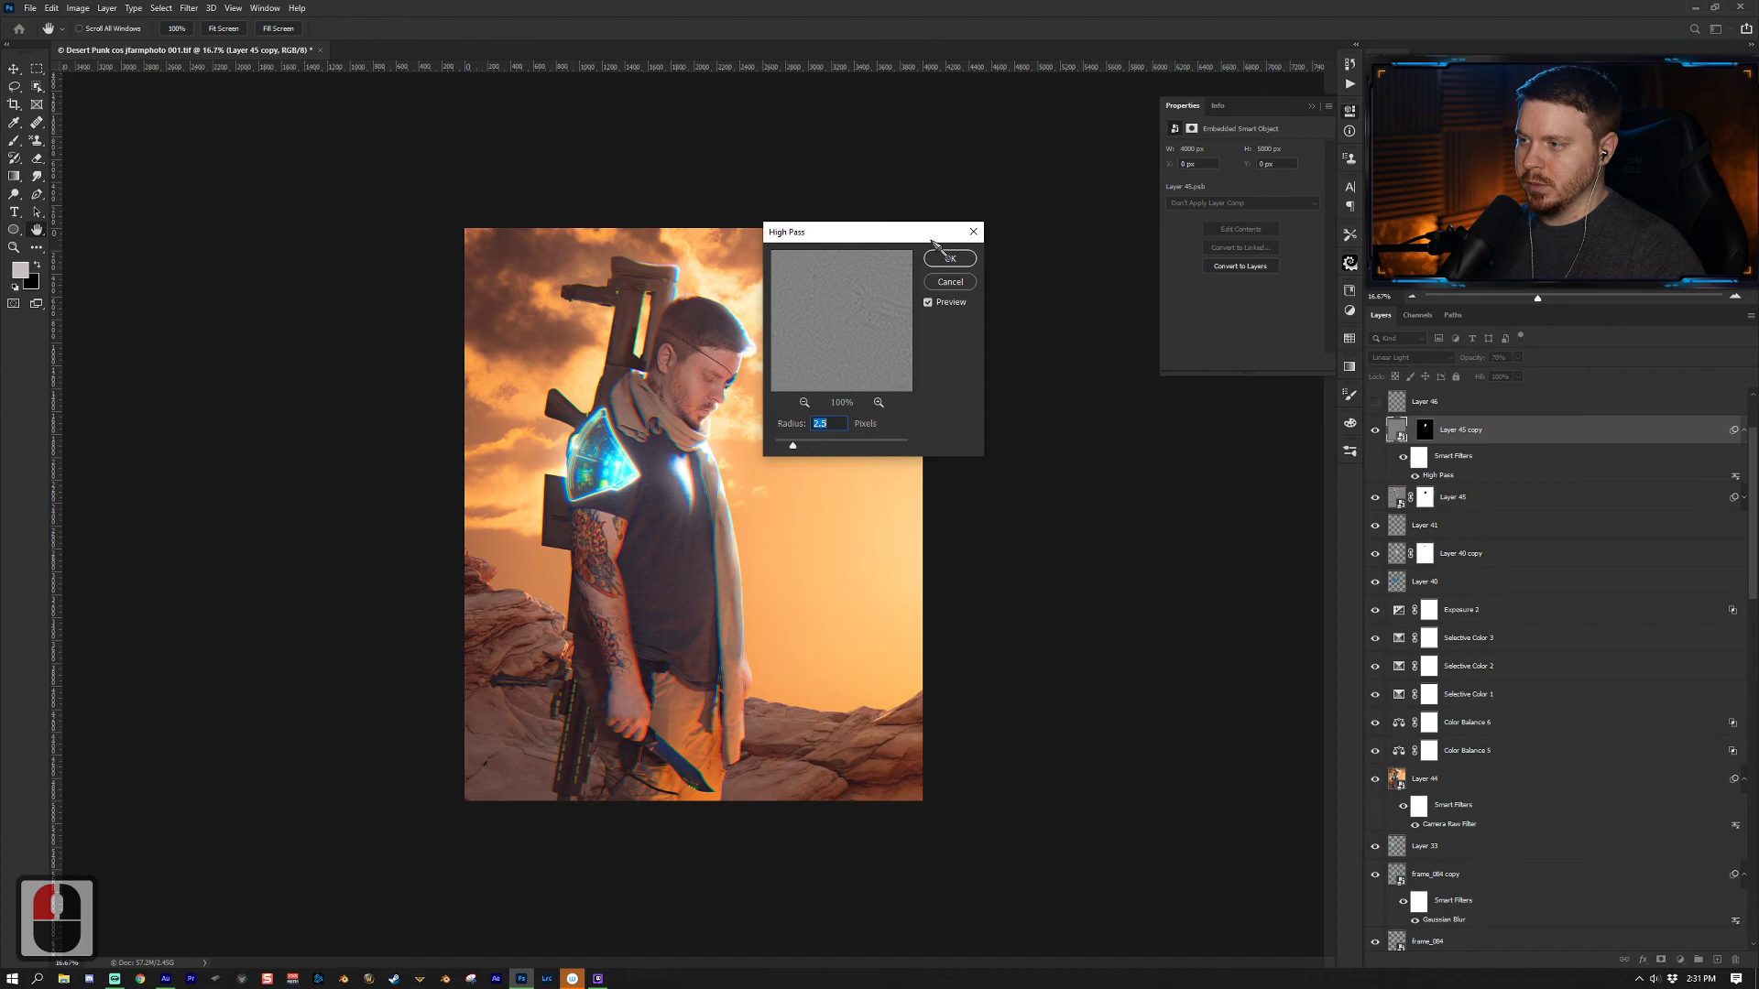
left_click_drag(931, 241, 977, 250)
left_click(1014, 247)
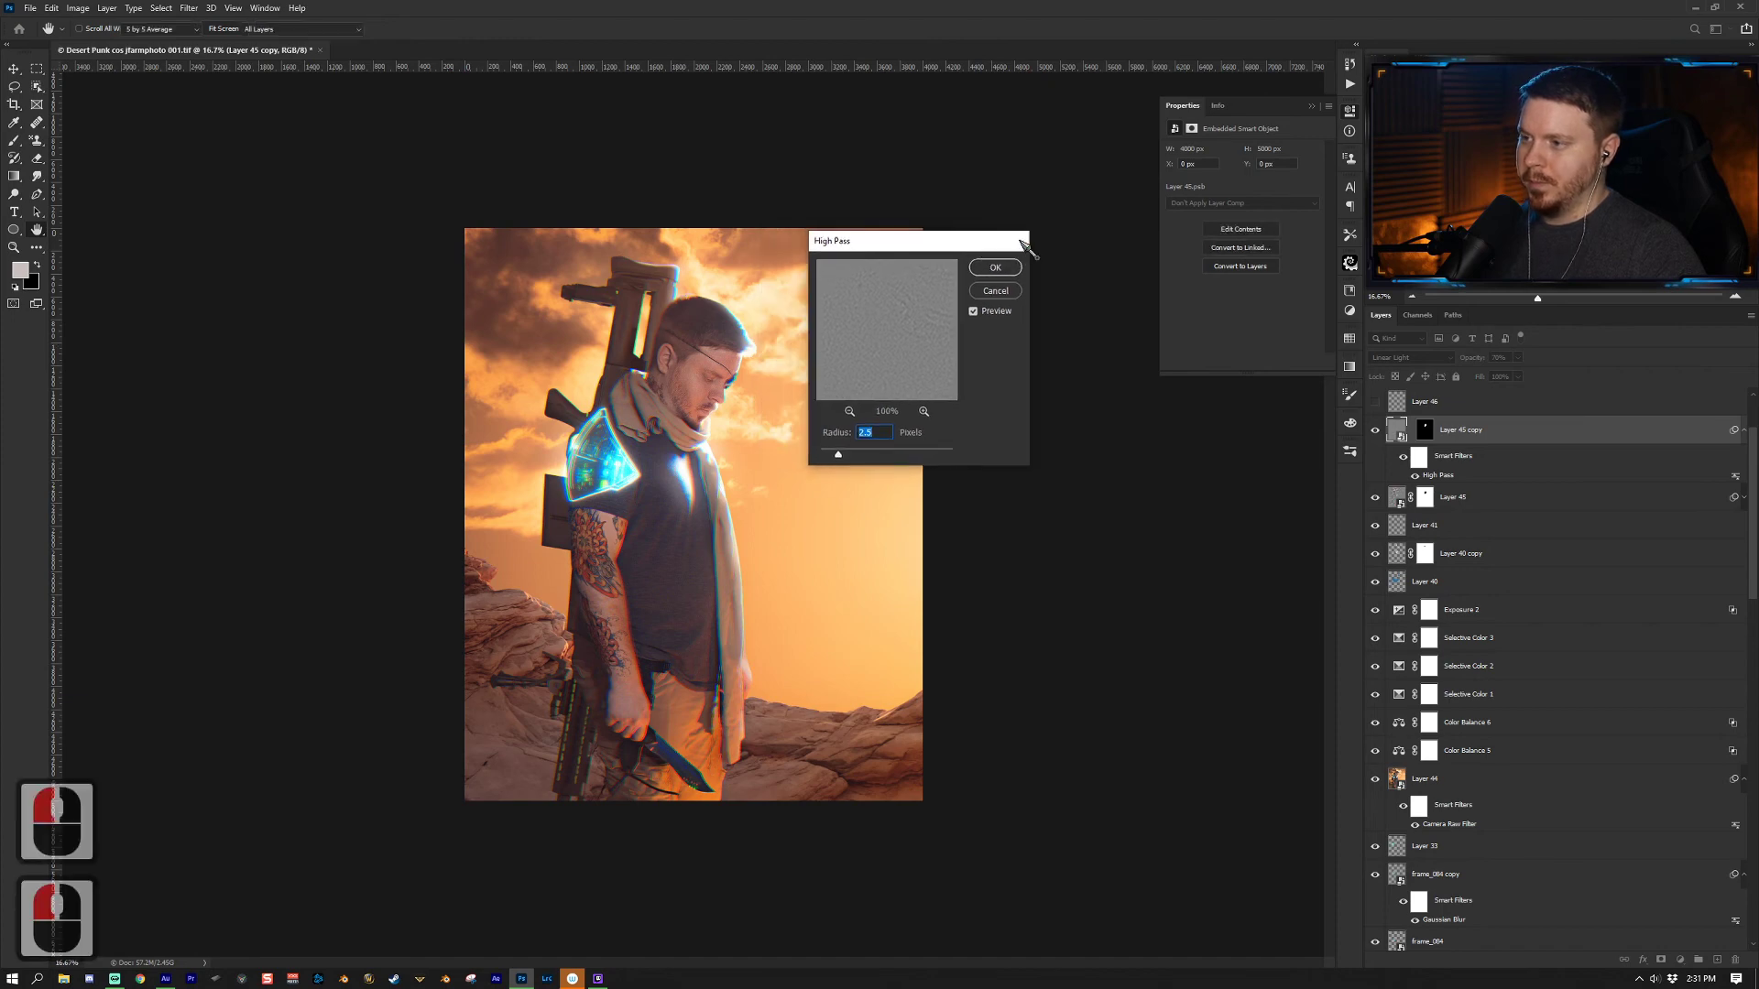
left_click(1426, 431)
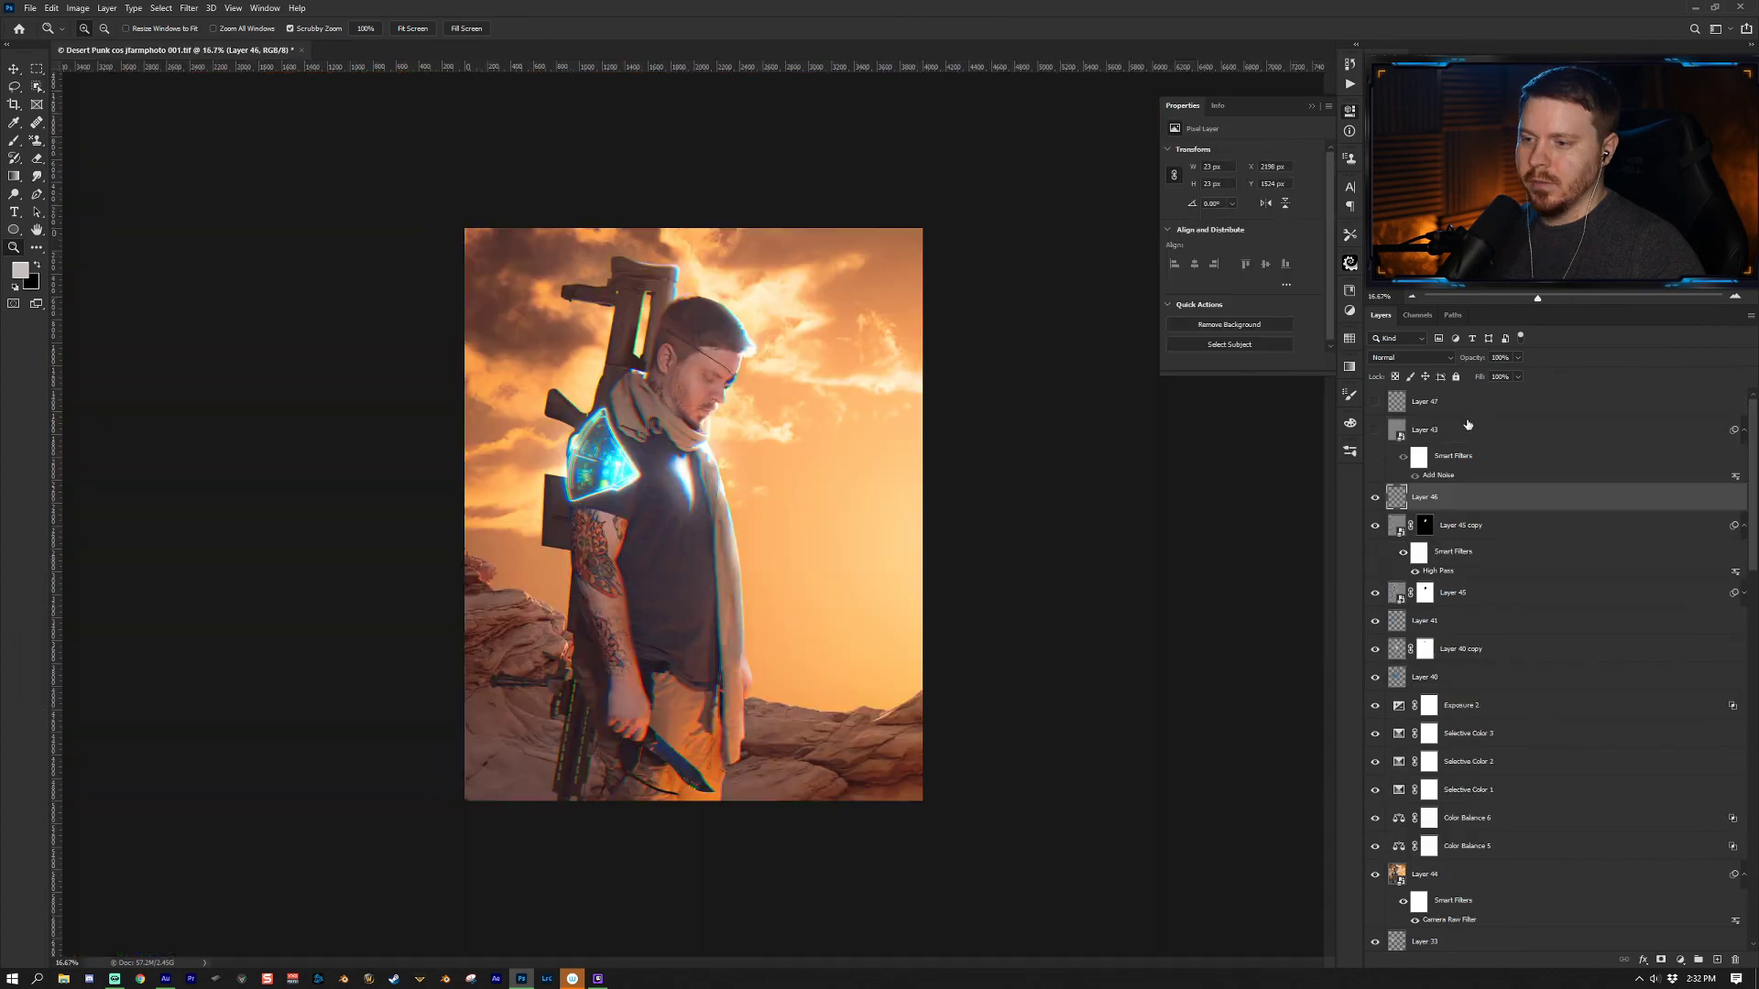
Step: Add a Soft Light layer filled with 50% gray above Layer 46 and convert it to a smart object
left_click(1719, 958, "alt")
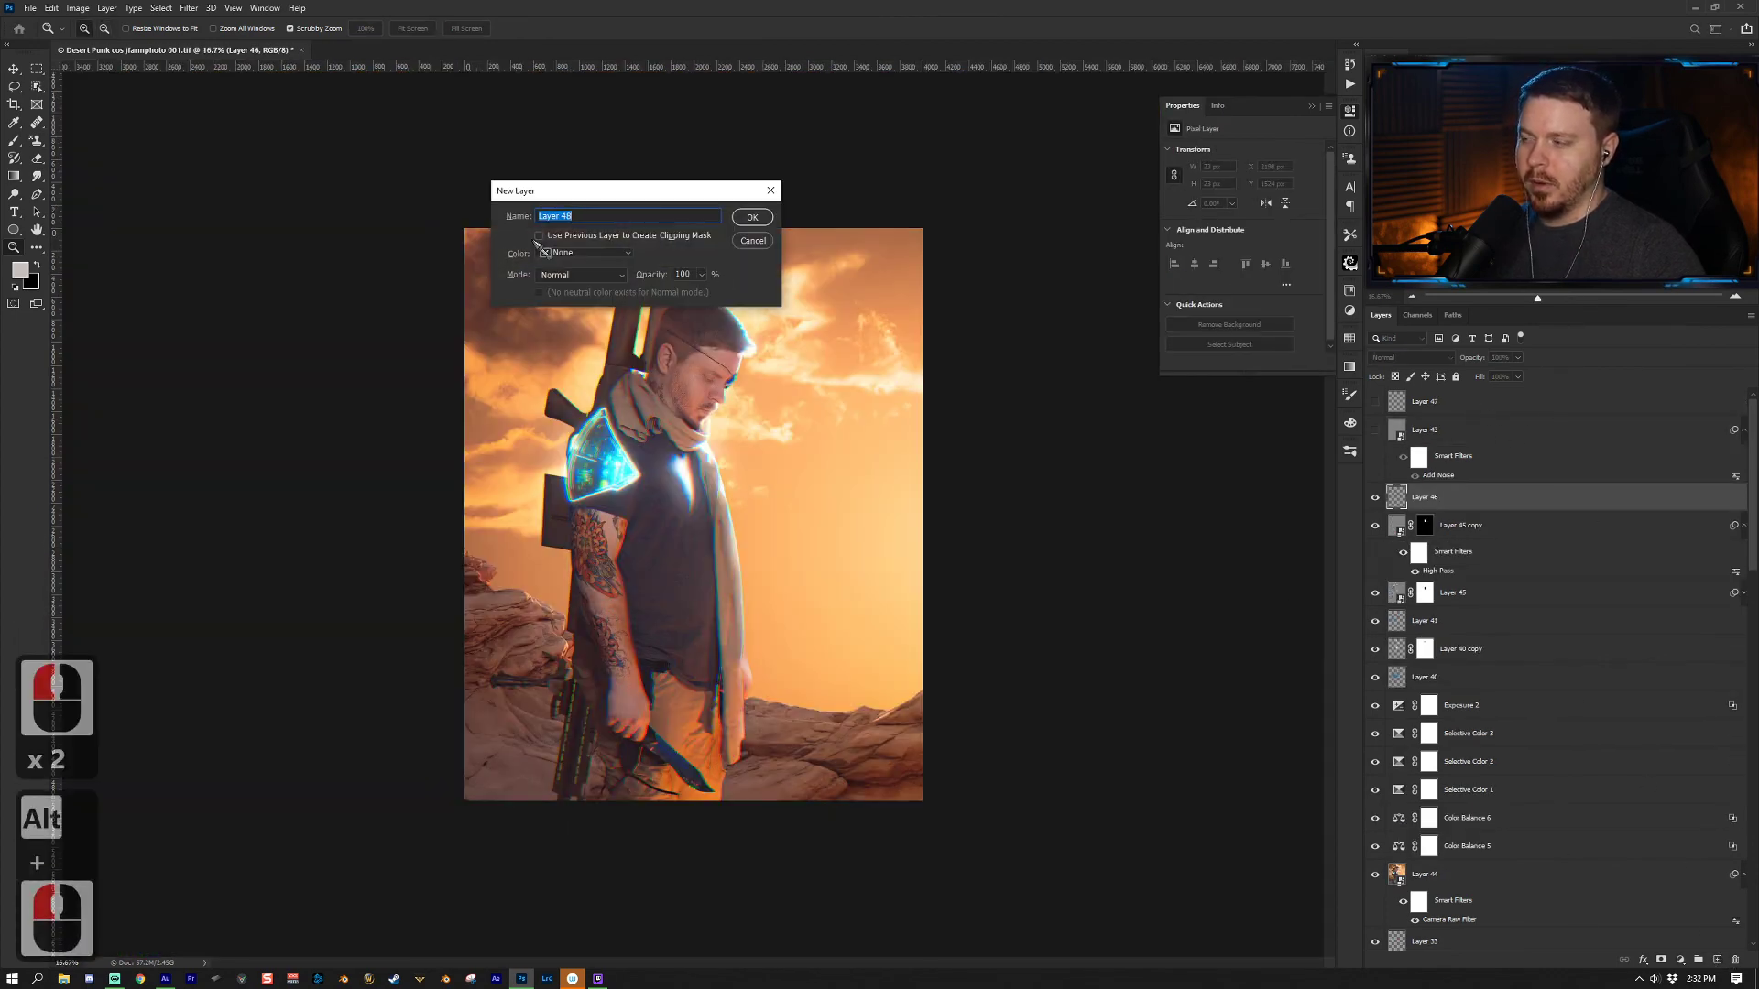
left_click(614, 279)
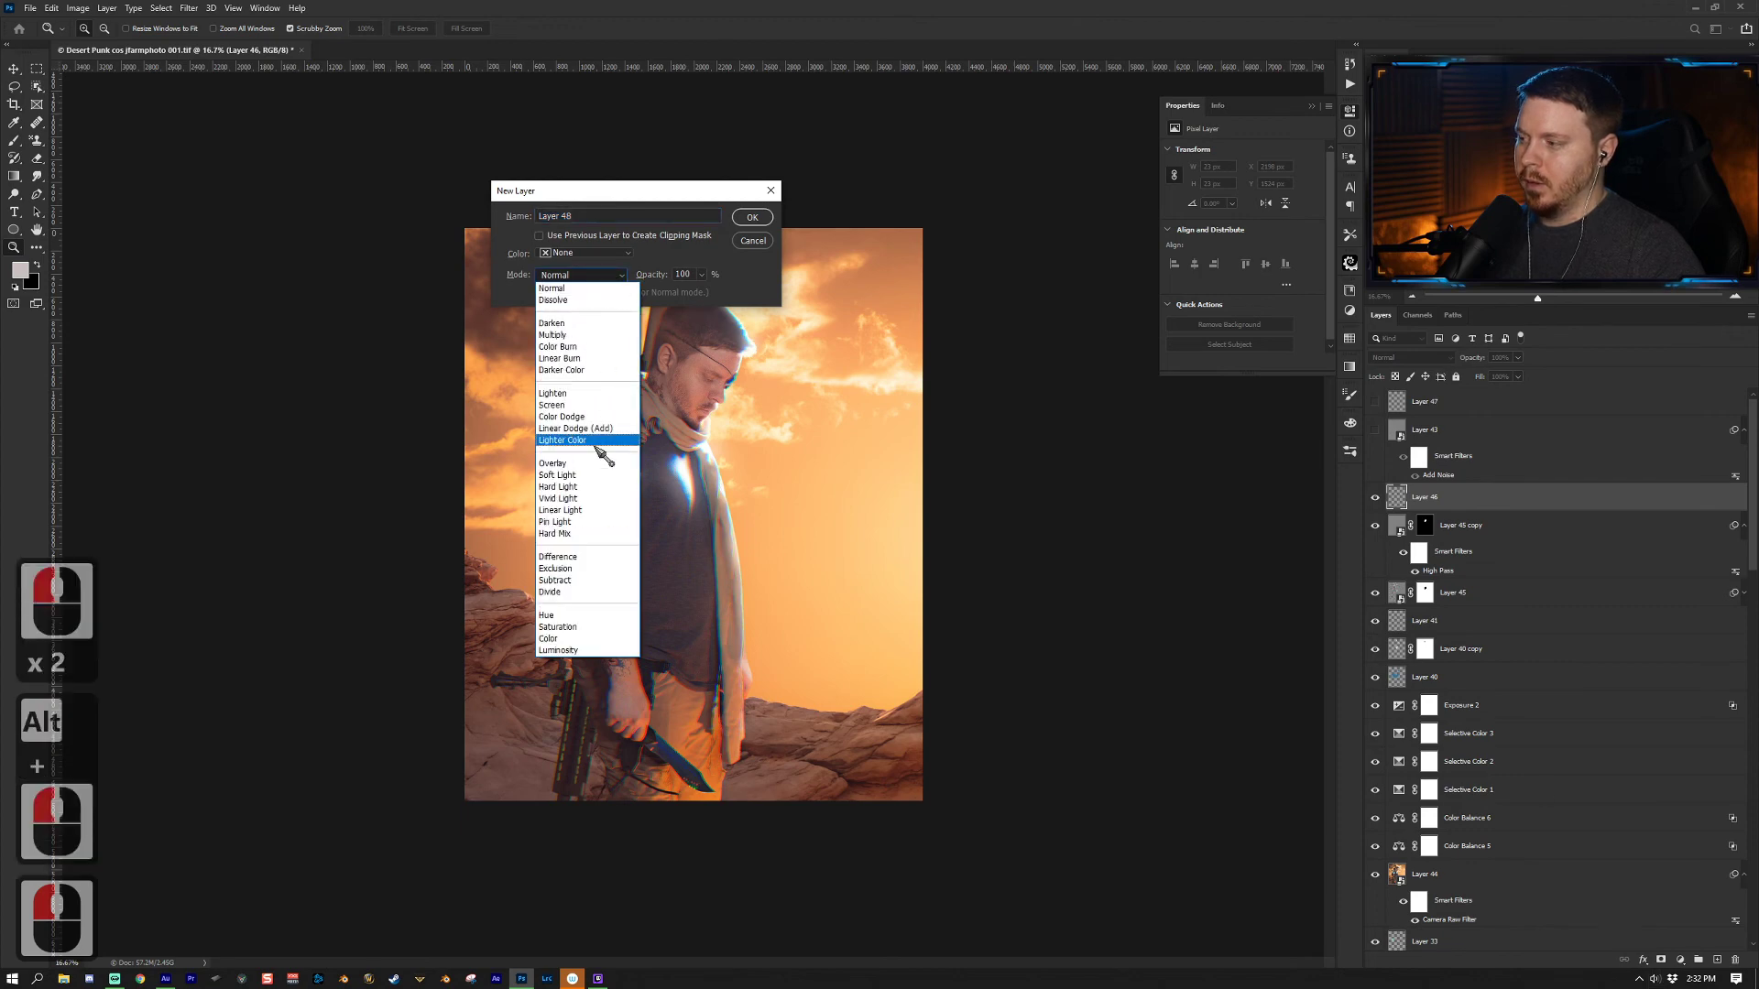
left_click(598, 475)
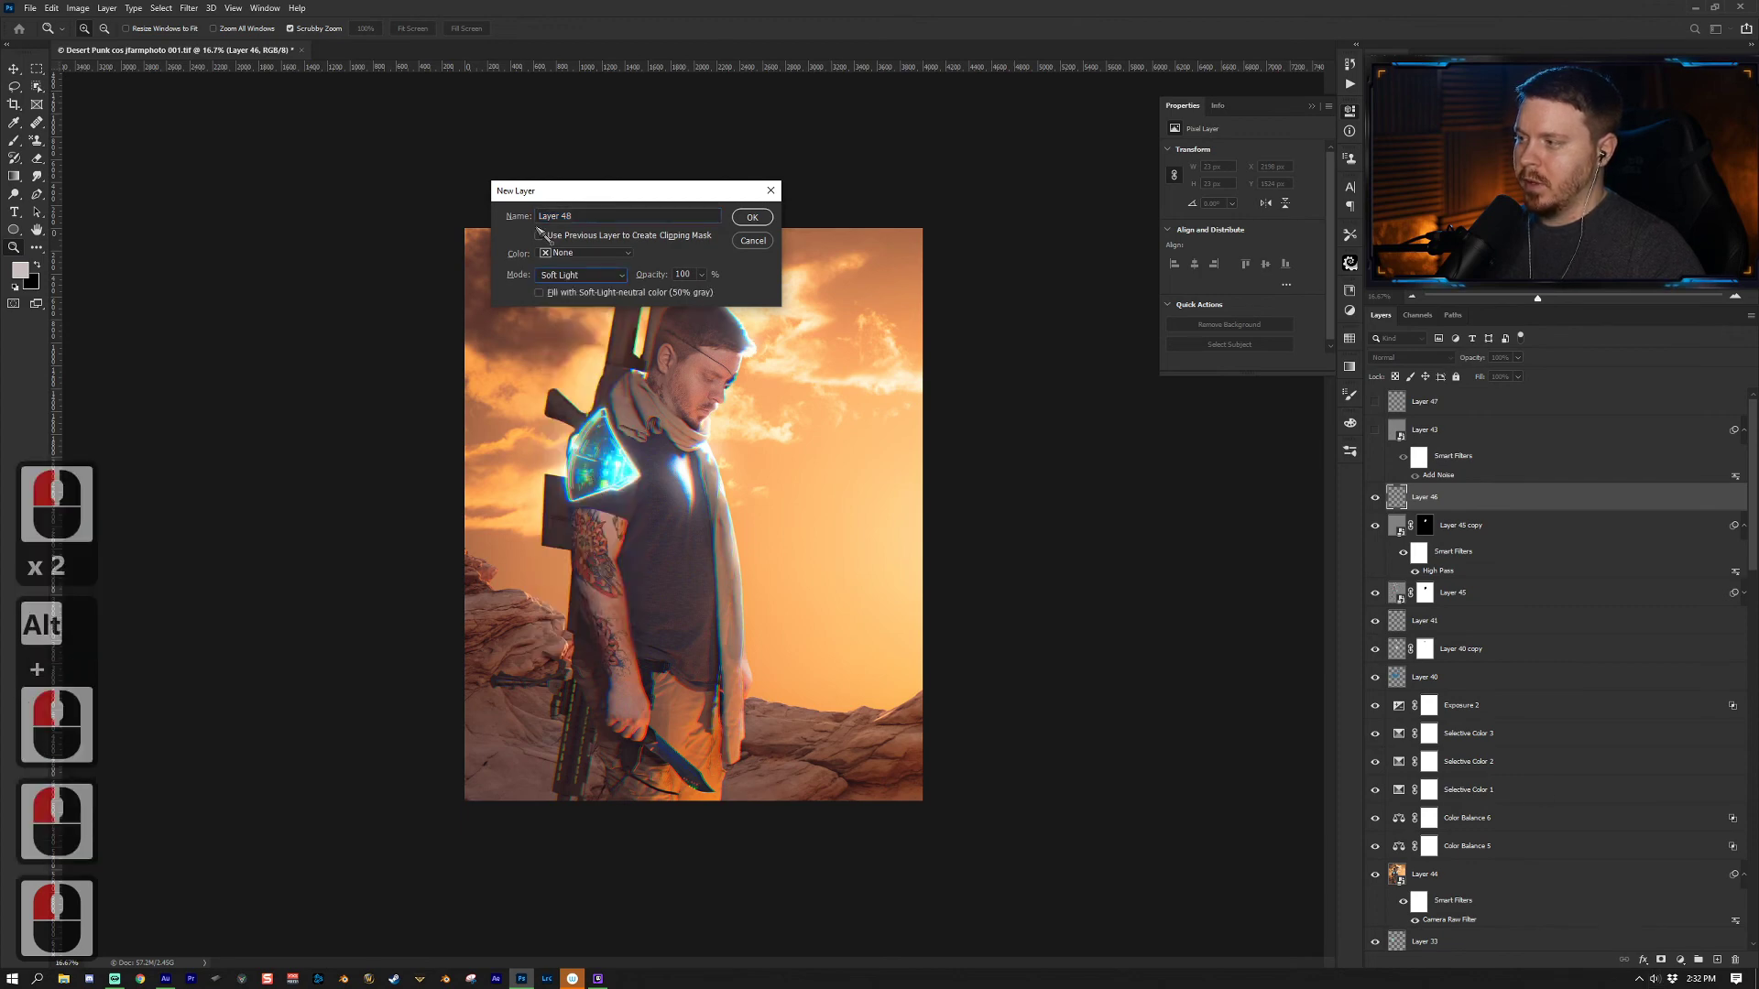
left_click(545, 293)
key("Return")
right_click(1484, 499)
left_click(1598, 579)
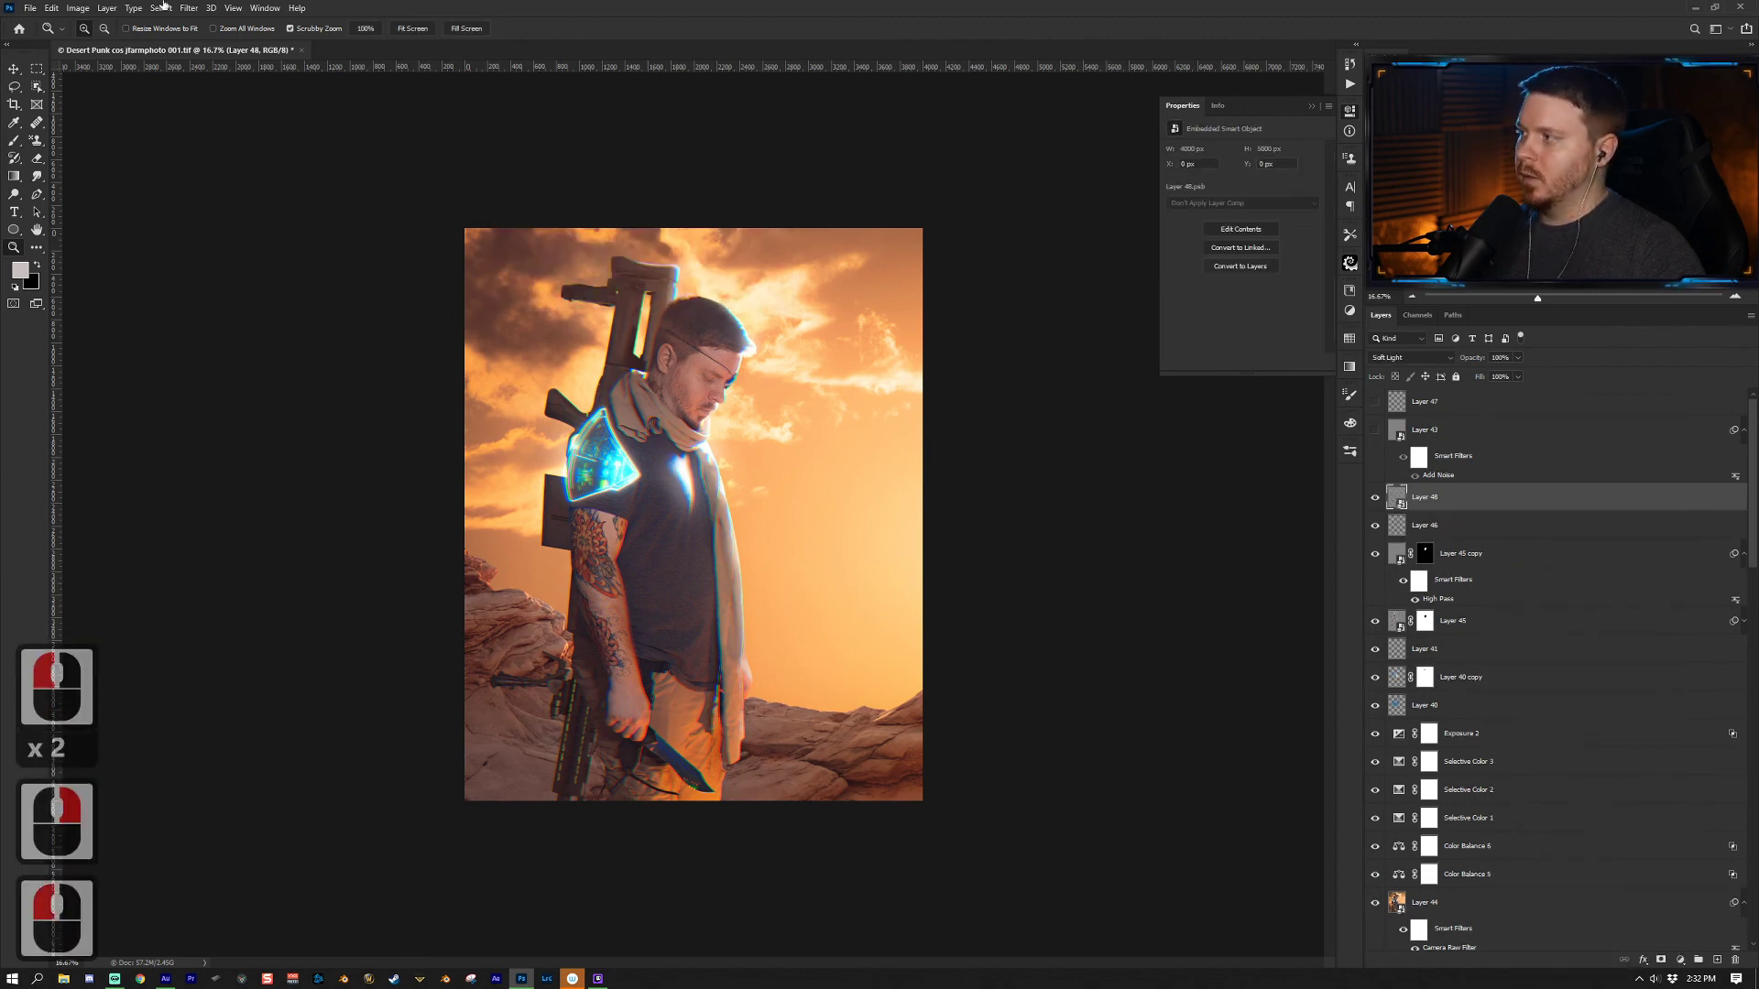
Step: Open the Add Noise filter for the new gray smart object with the image kept in view
left_click(188, 7)
mouse_move(274, 202)
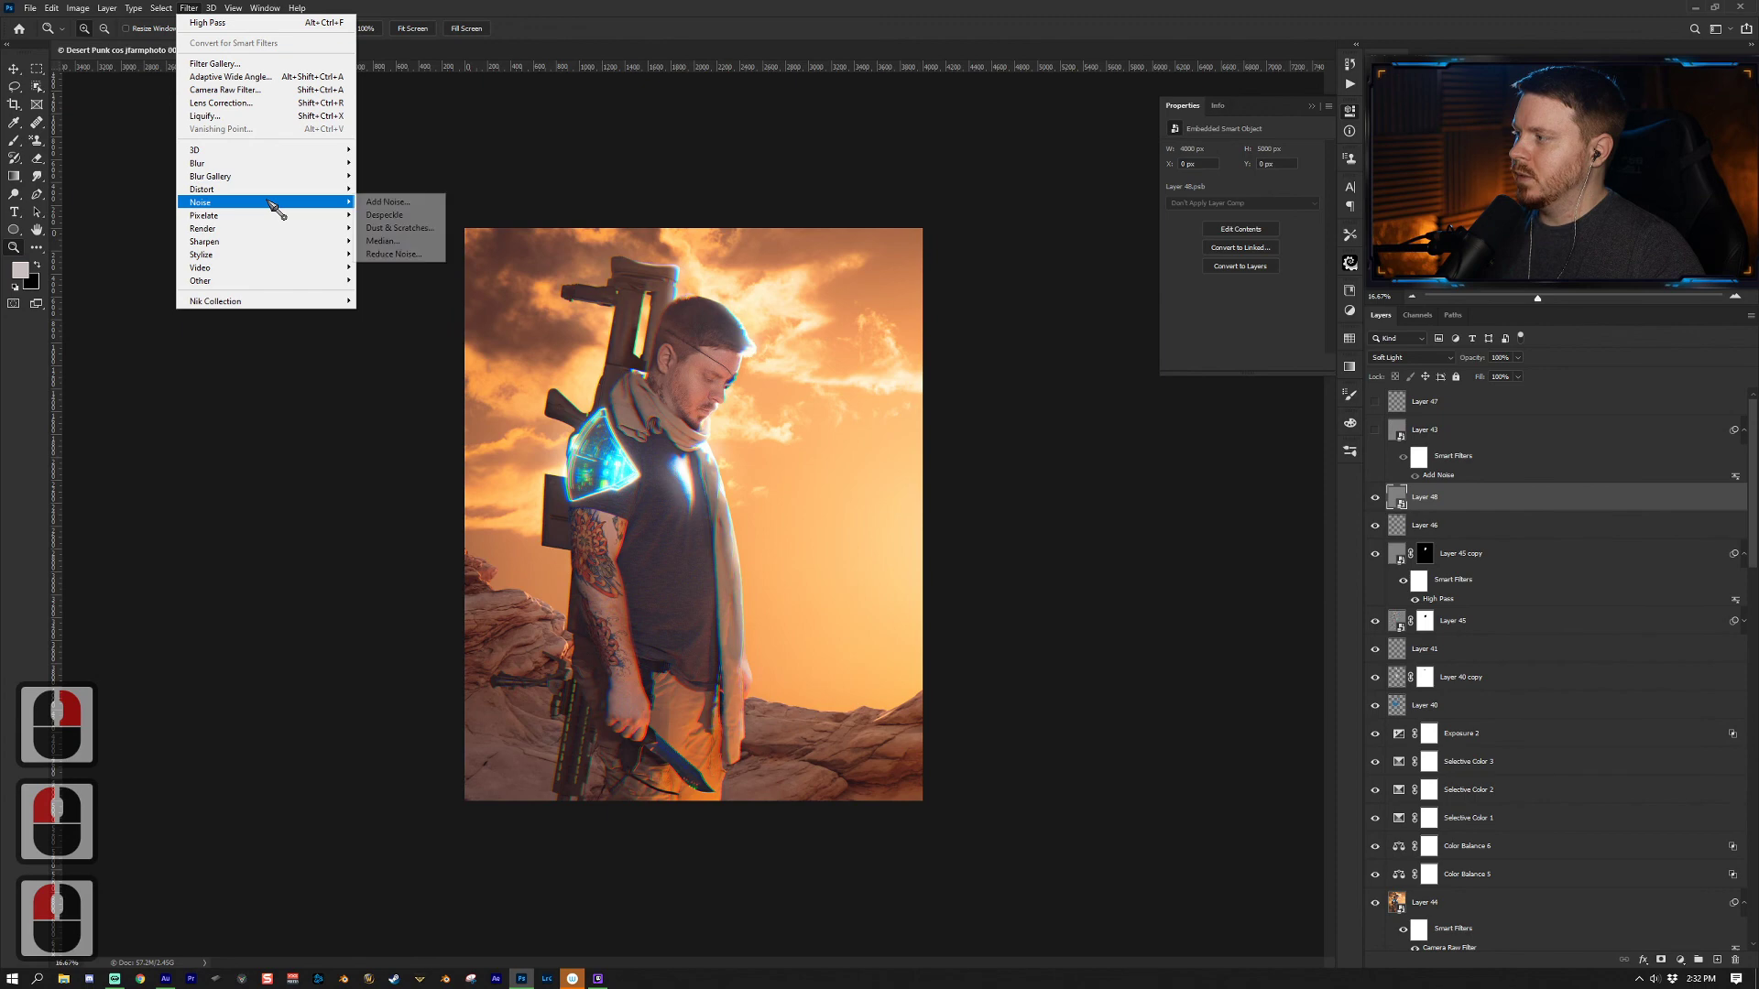
left_click(393, 202)
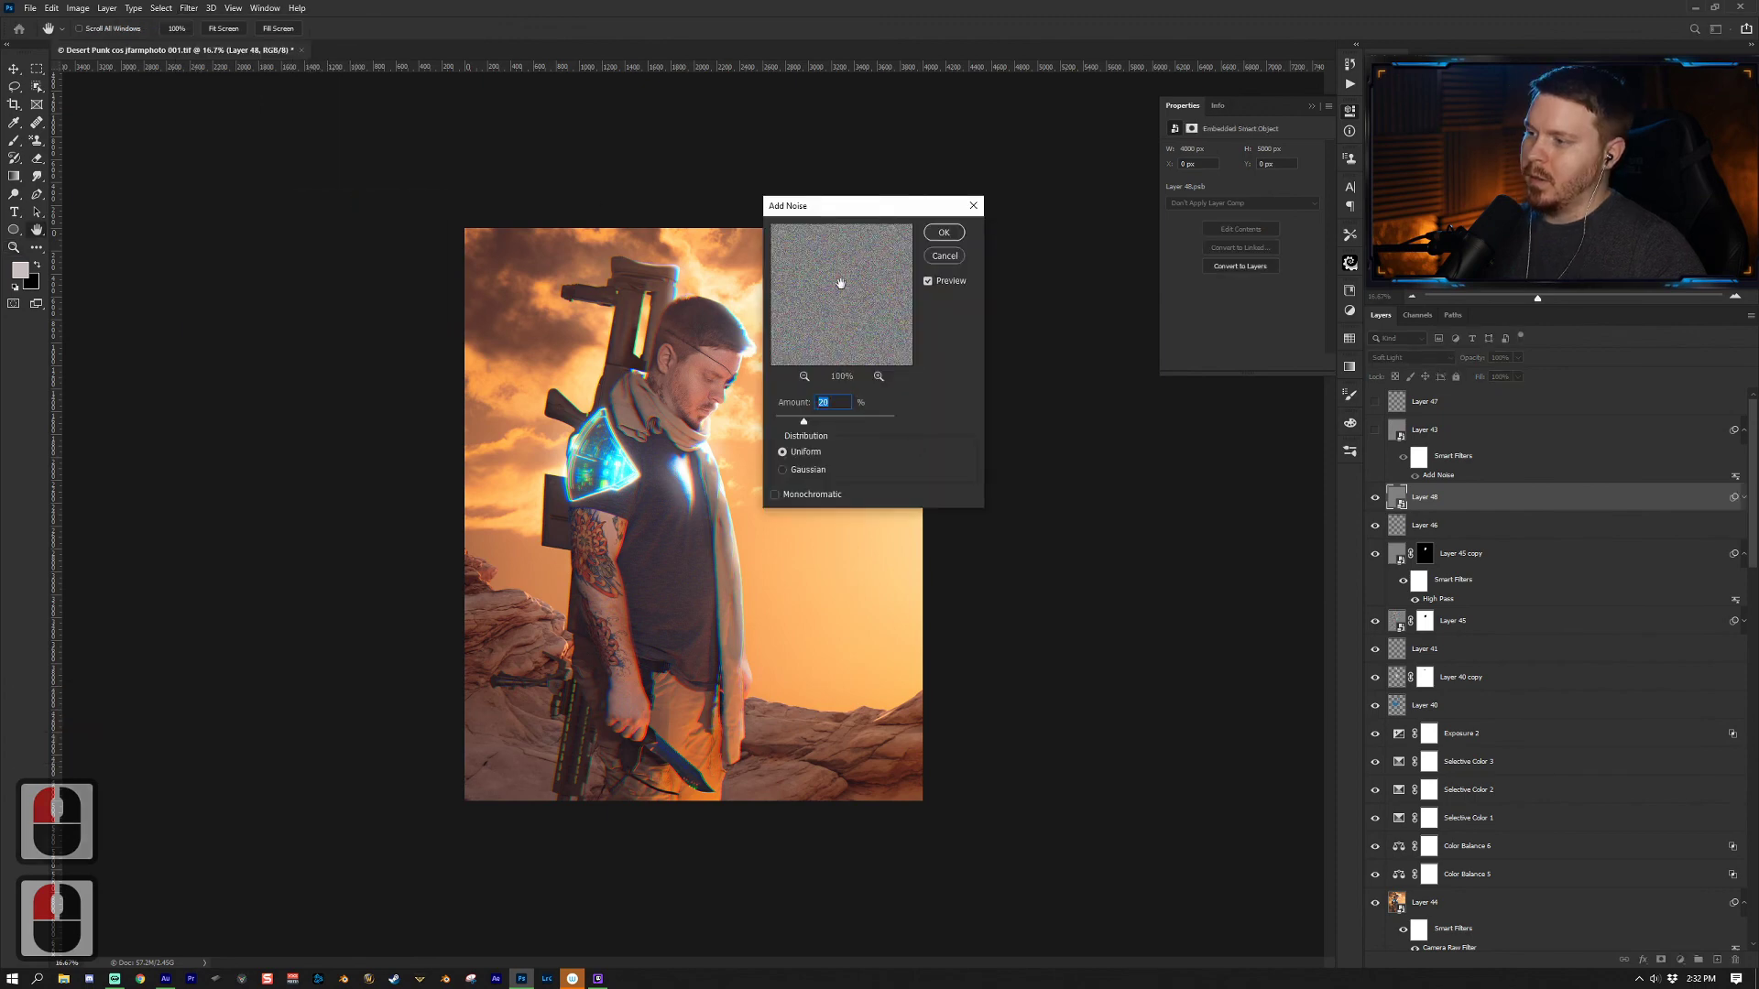
left_click_drag(887, 207, 966, 205)
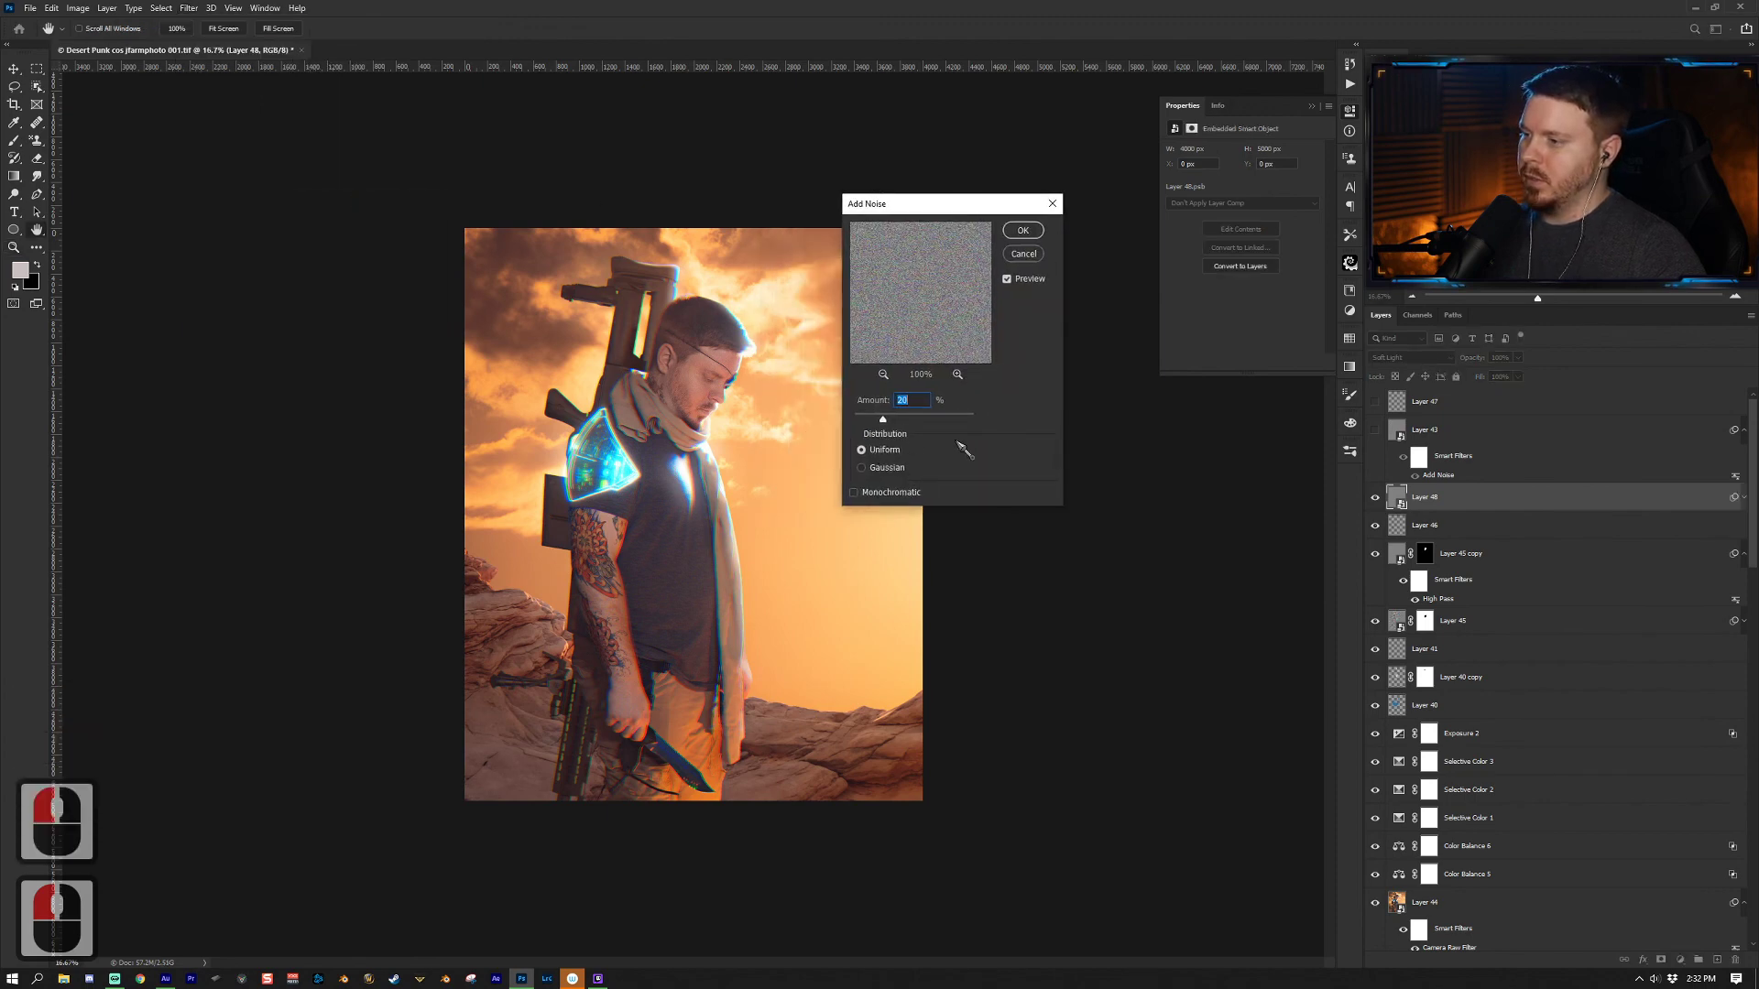